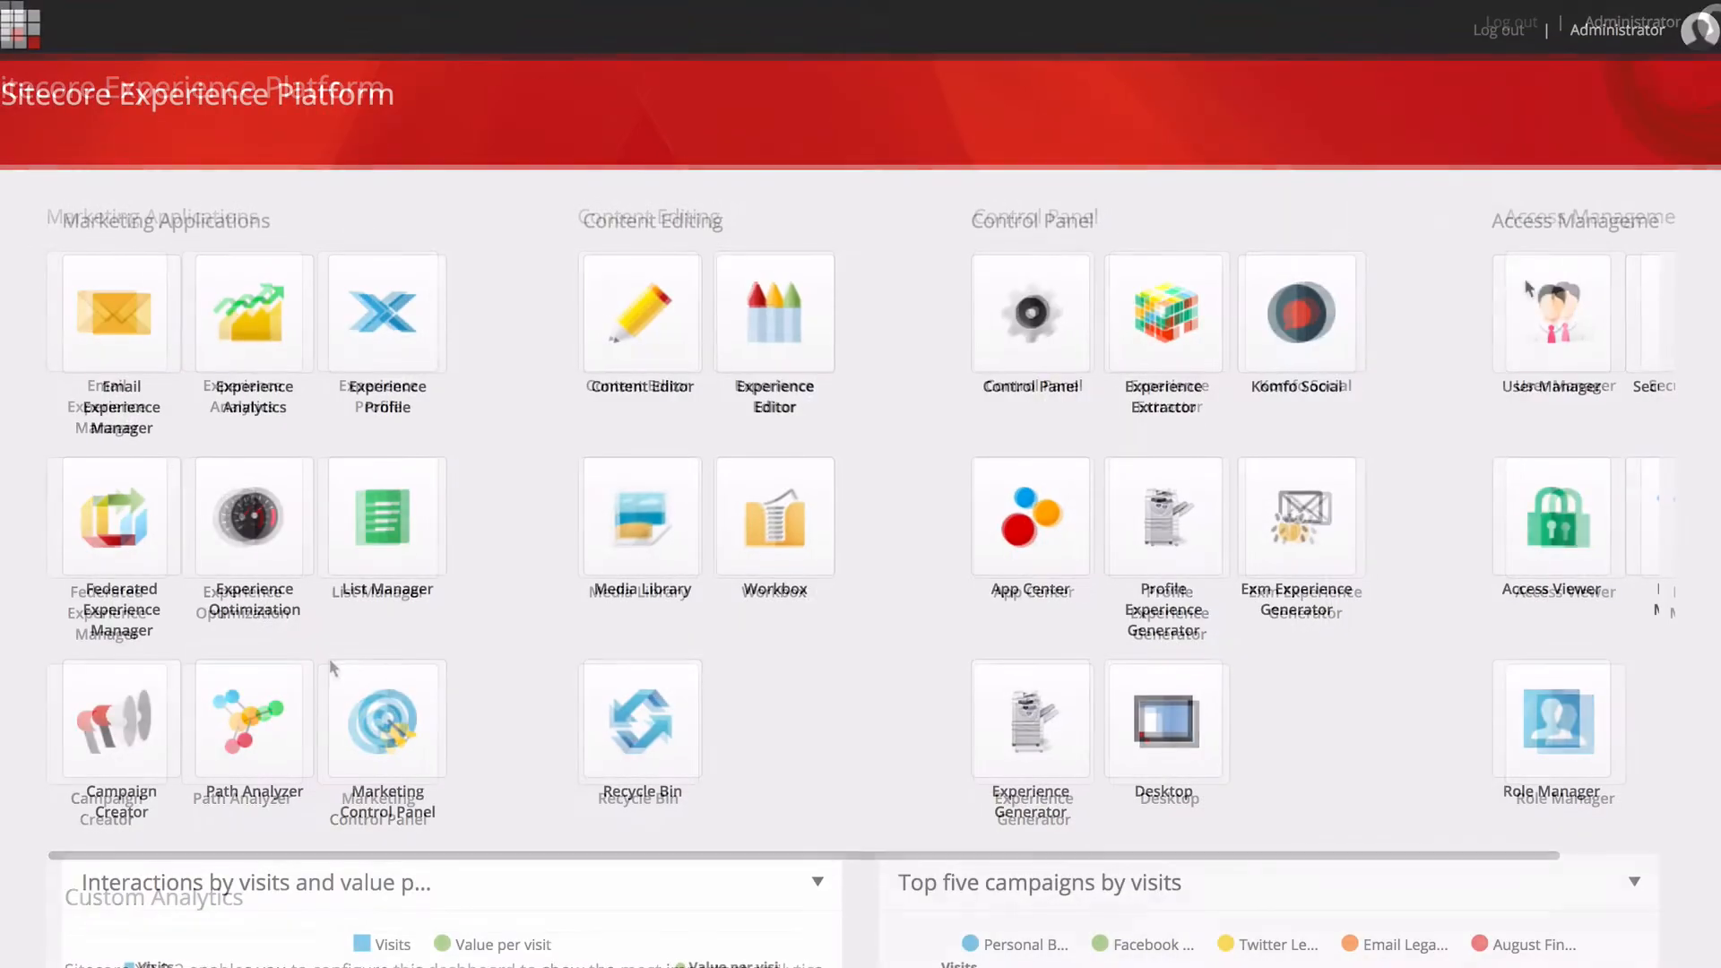
# Open the Marketing Control Panel and expand its Profiles node.
pyautogui.click(389, 724)
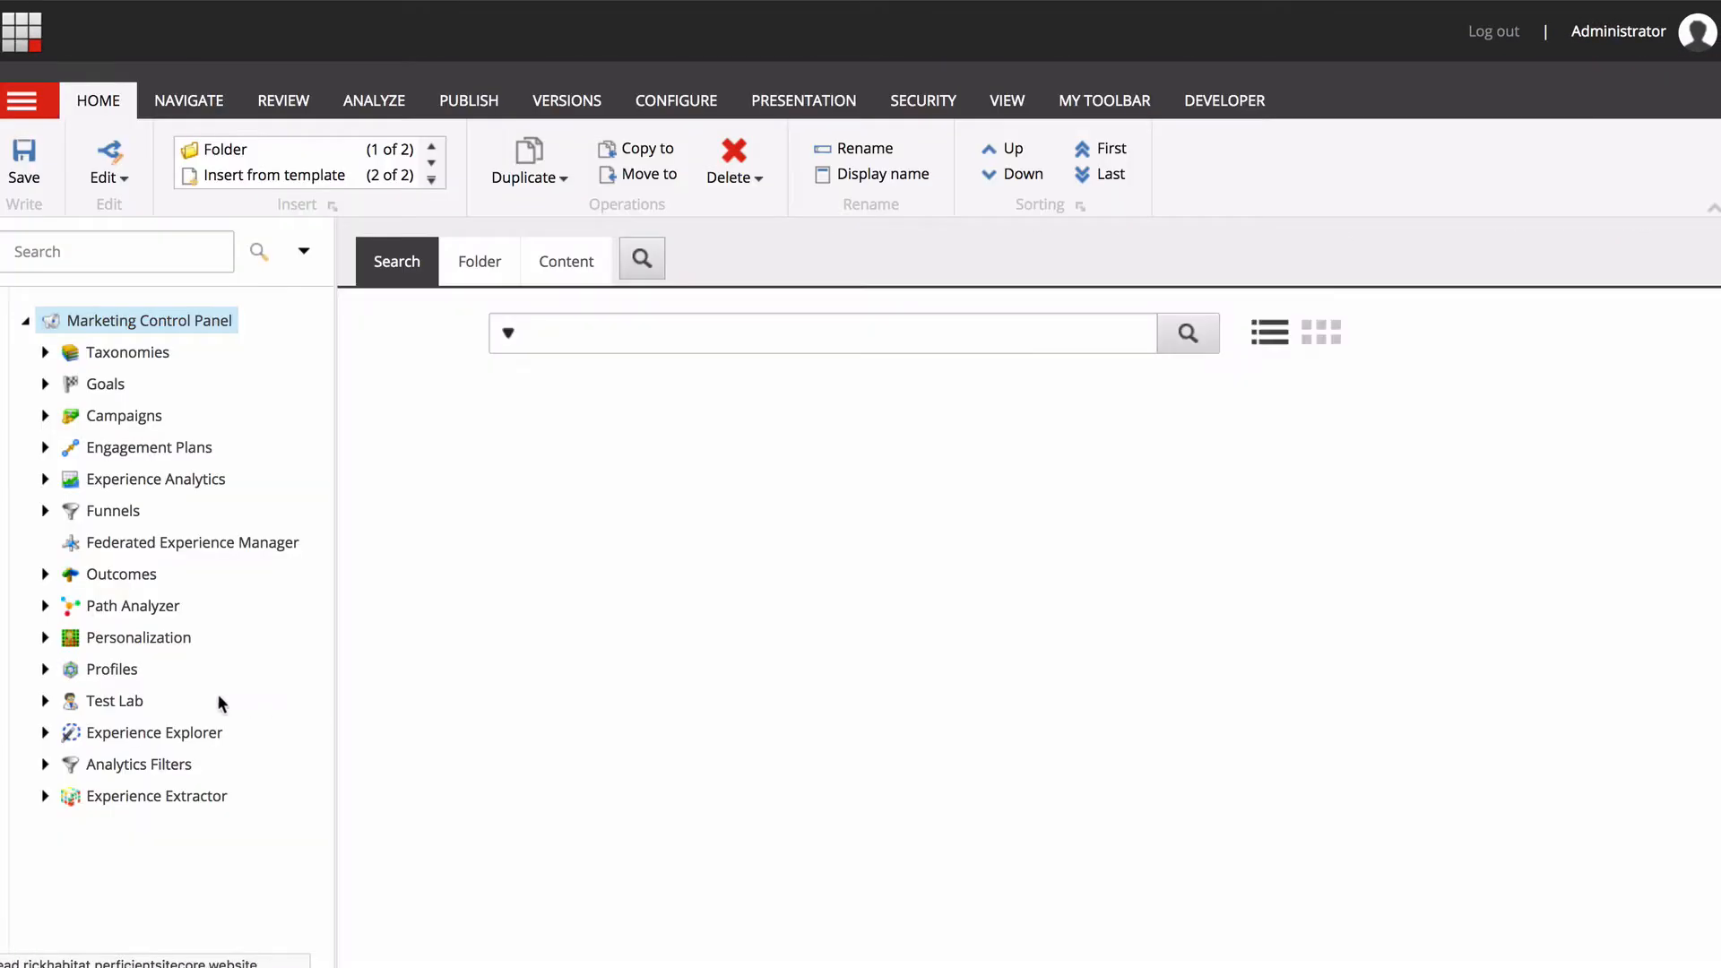
pyautogui.click(45, 669)
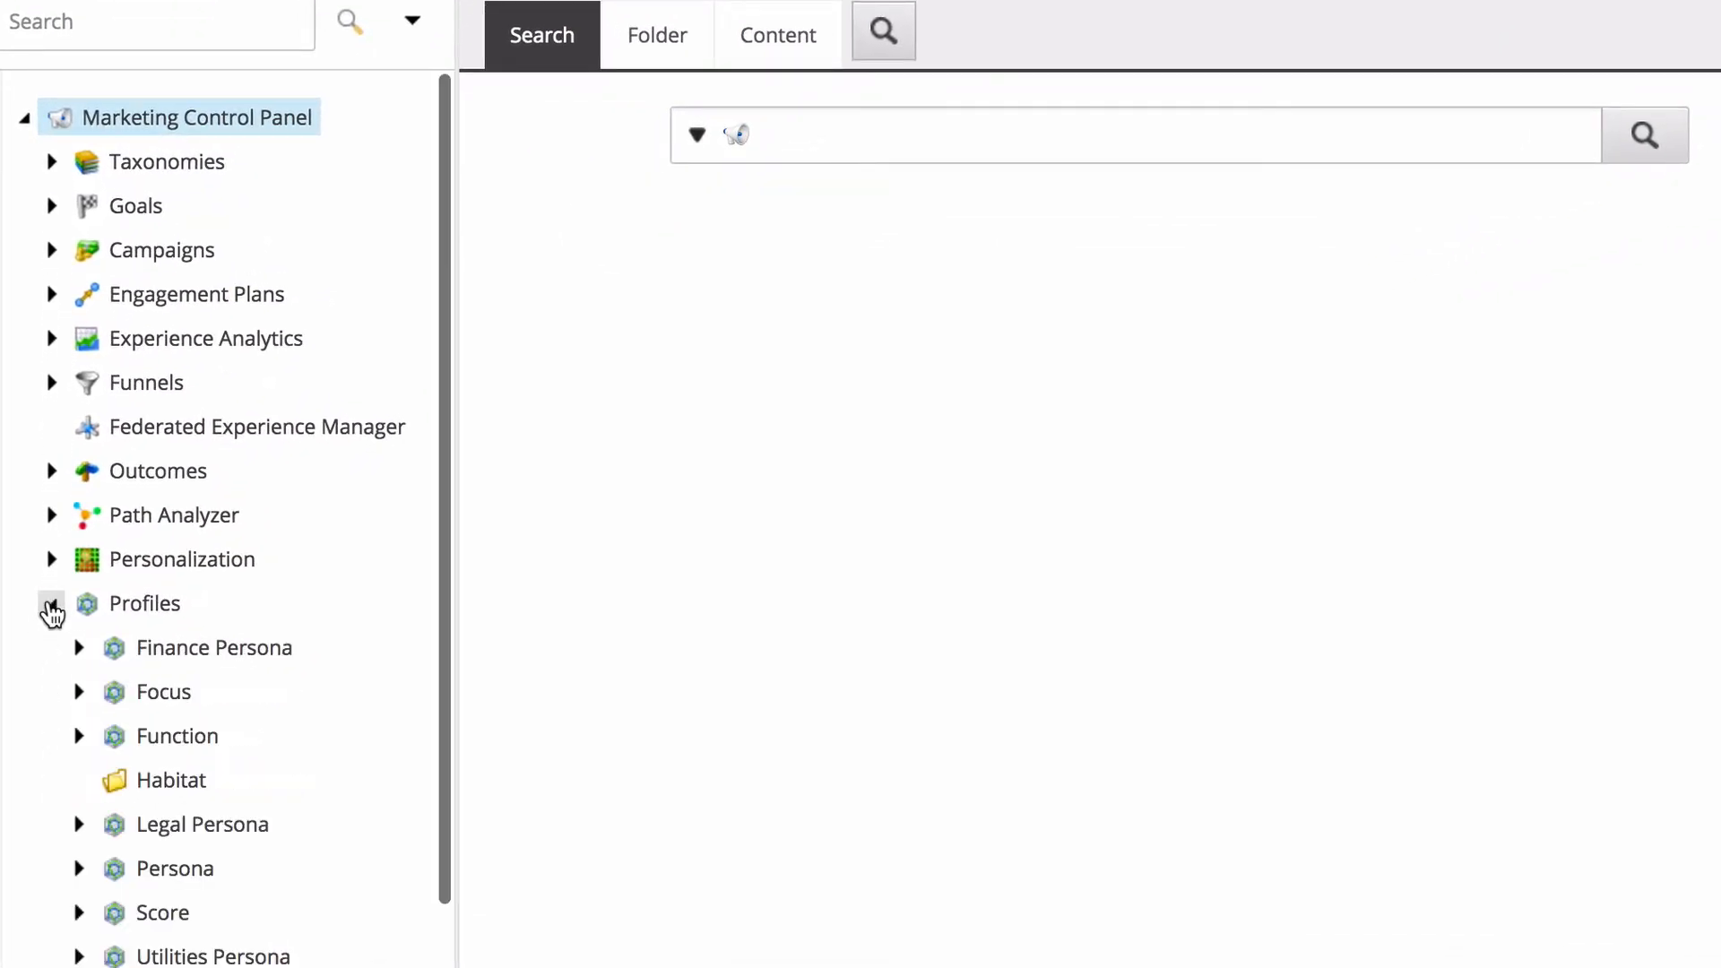
pyautogui.scroll(-3, 180, 691)
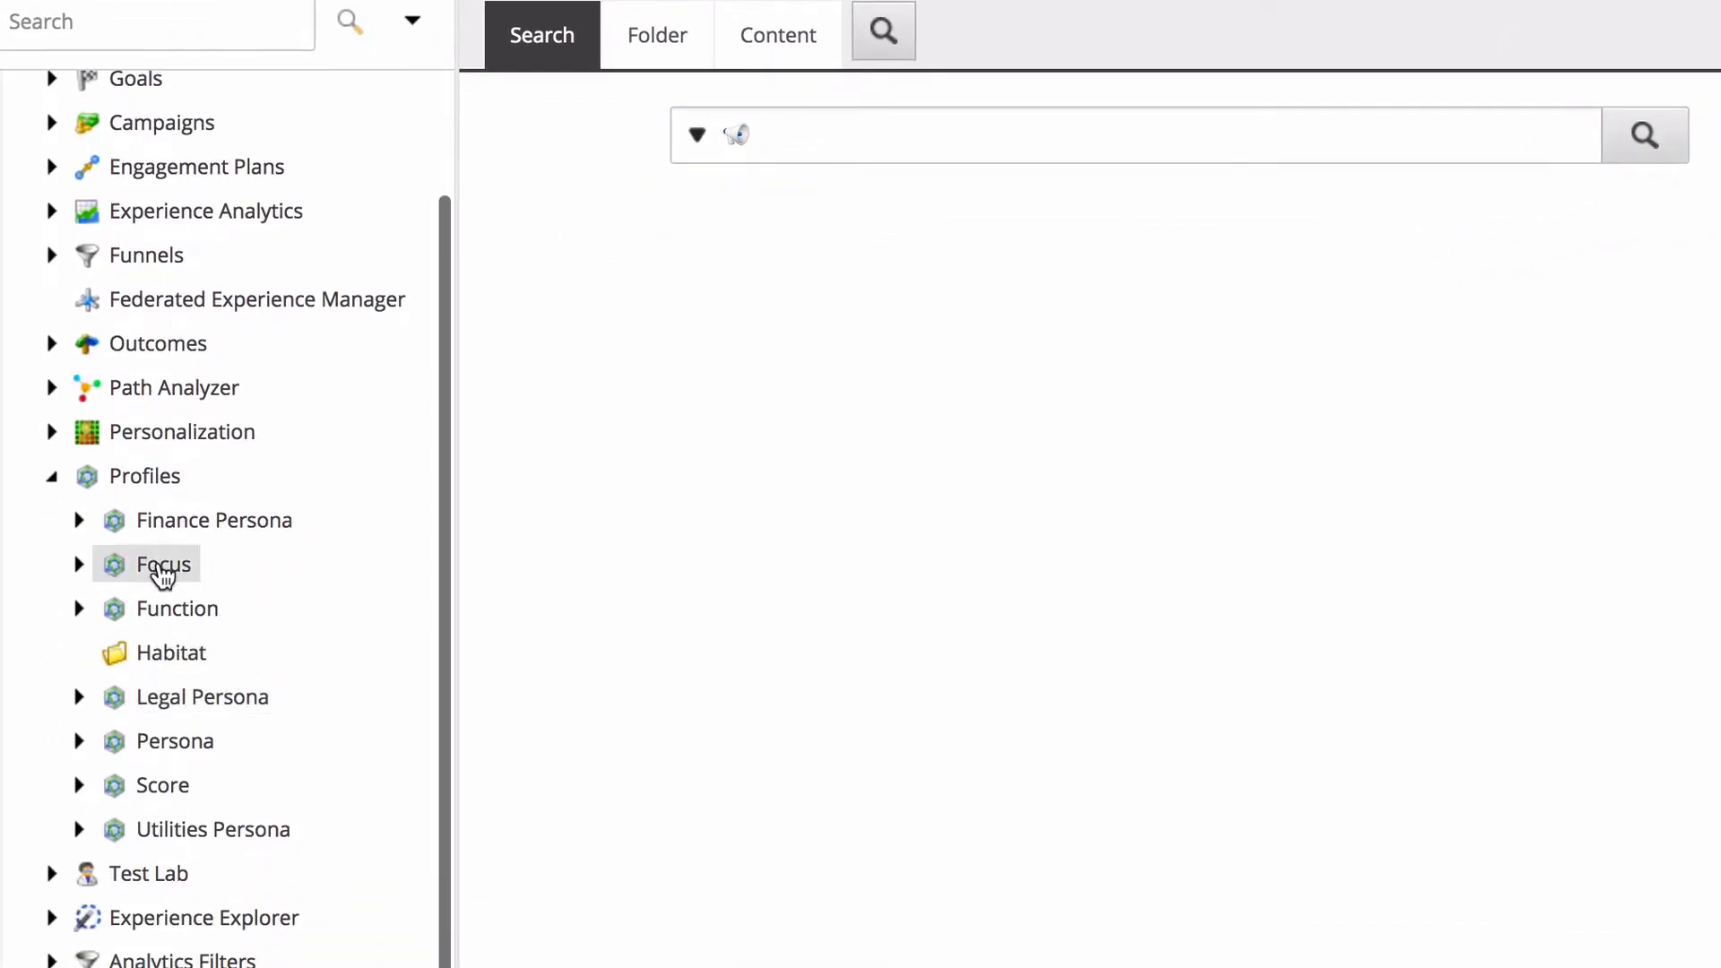
# Examine the profile keys and card folders inside the Focus and Function profiles, leaving both collapsed.
pyautogui.click(79, 566)
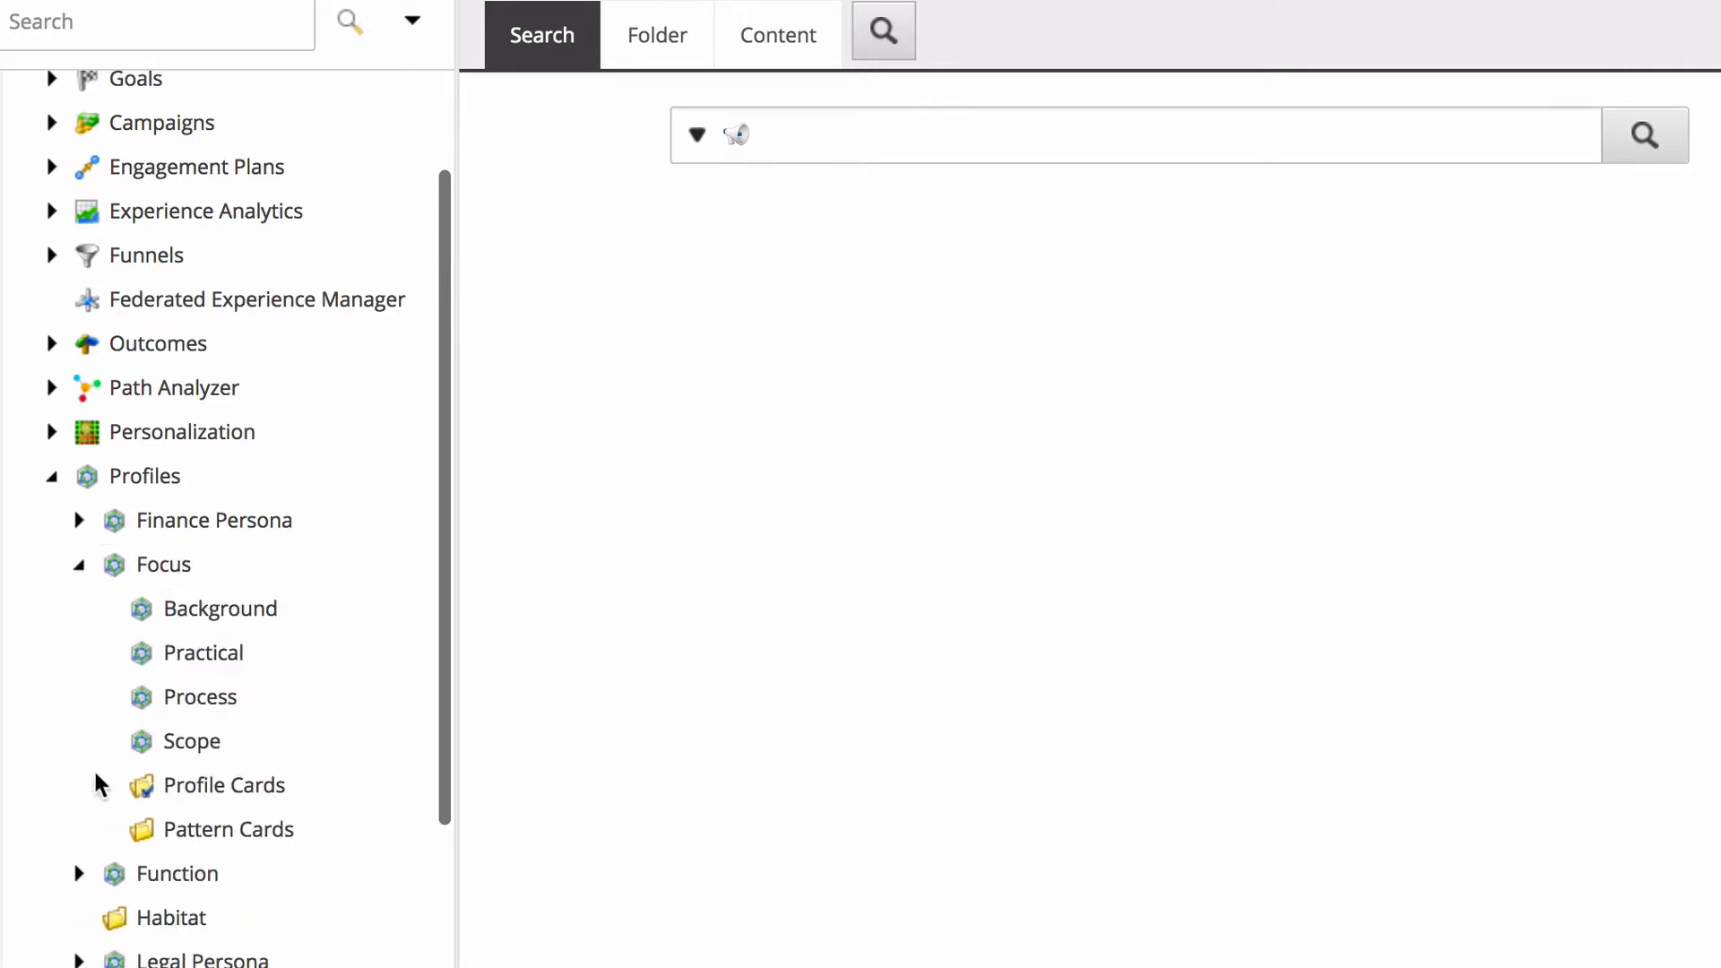
pyautogui.click(78, 874)
pyautogui.scroll(-8, 196, 820)
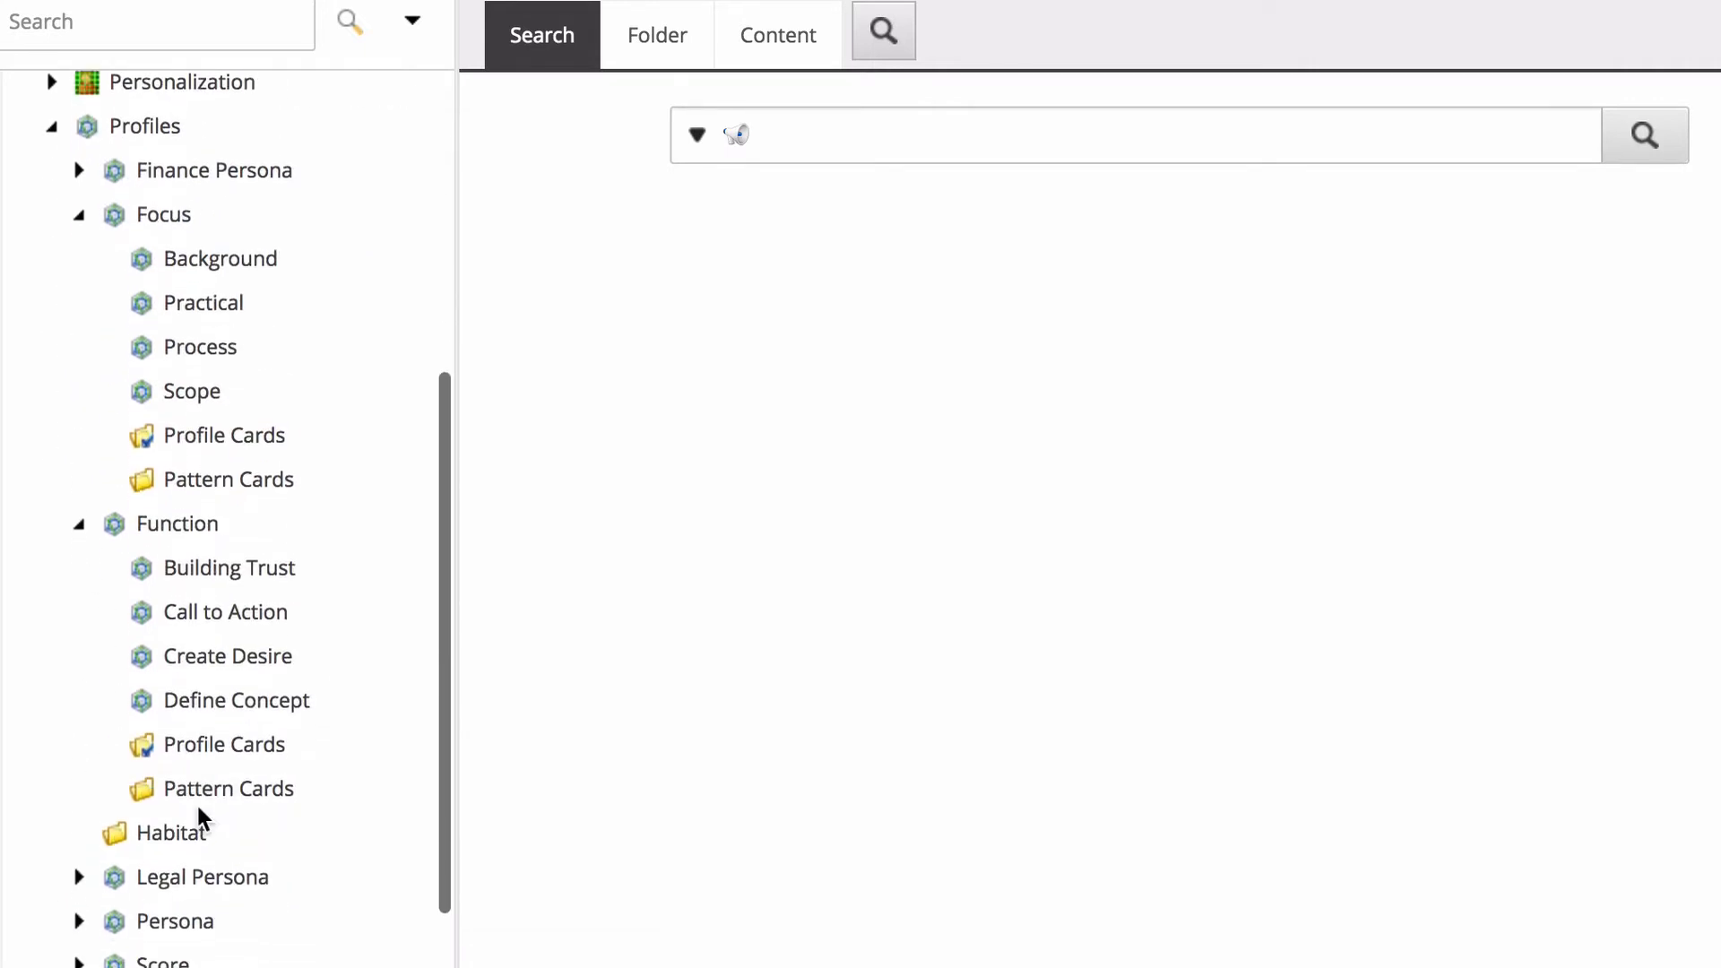
pyautogui.click(79, 216)
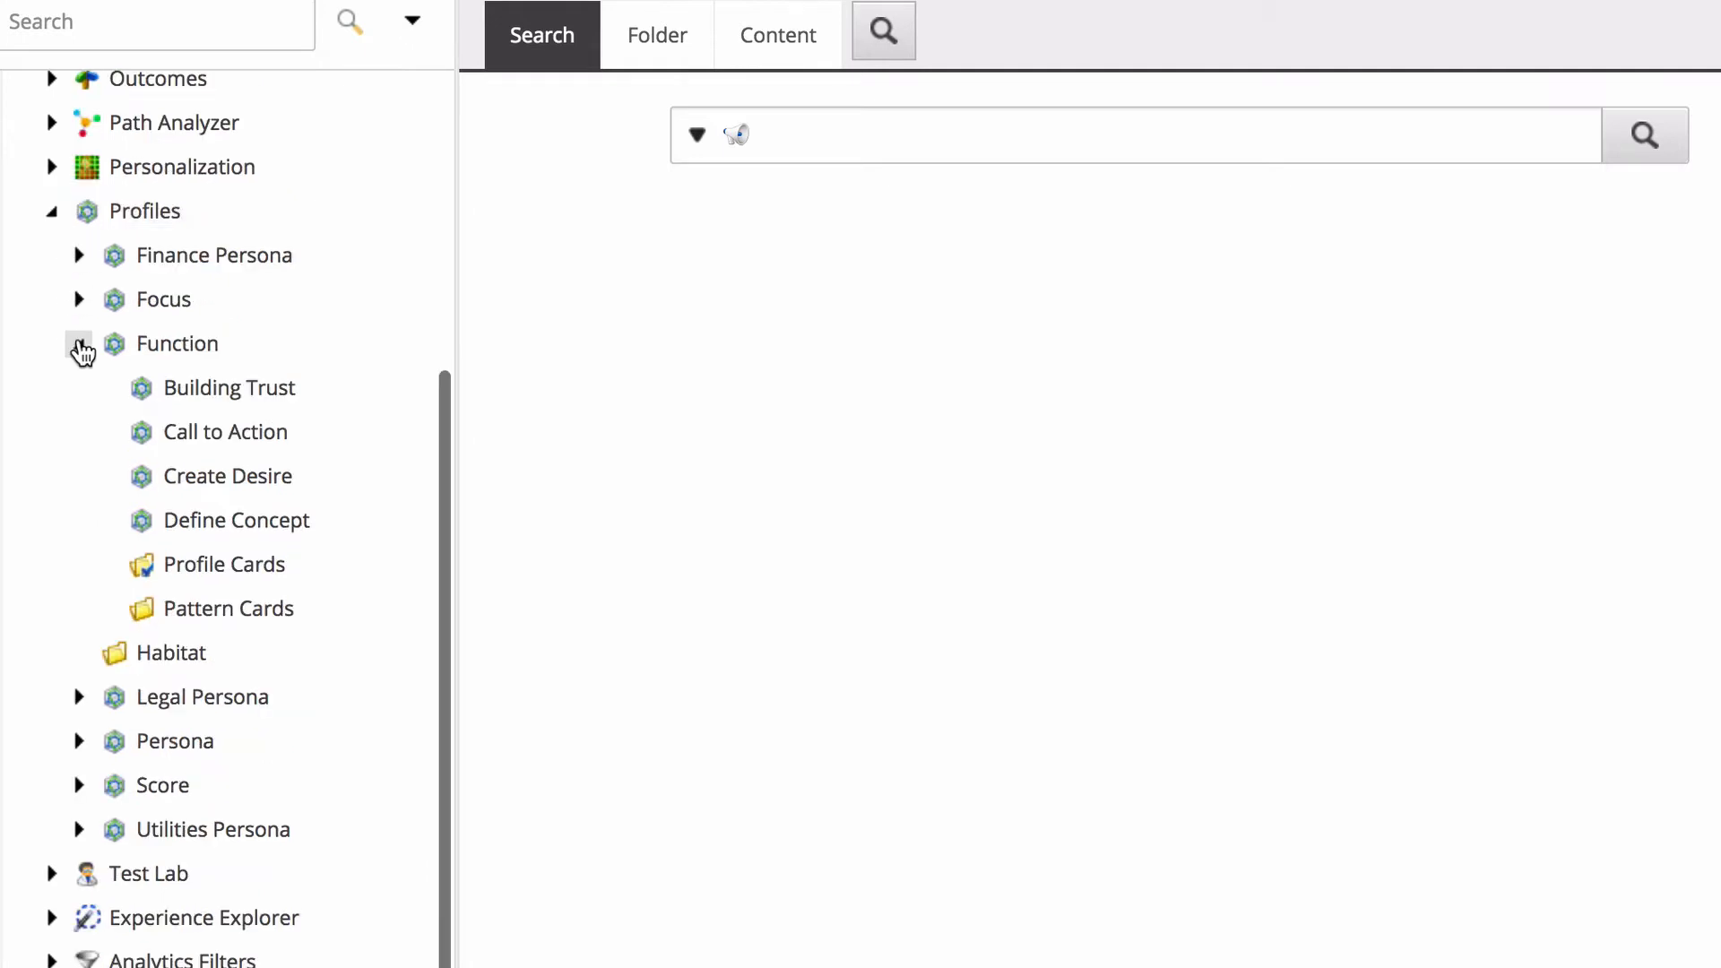
pyautogui.click(78, 342)
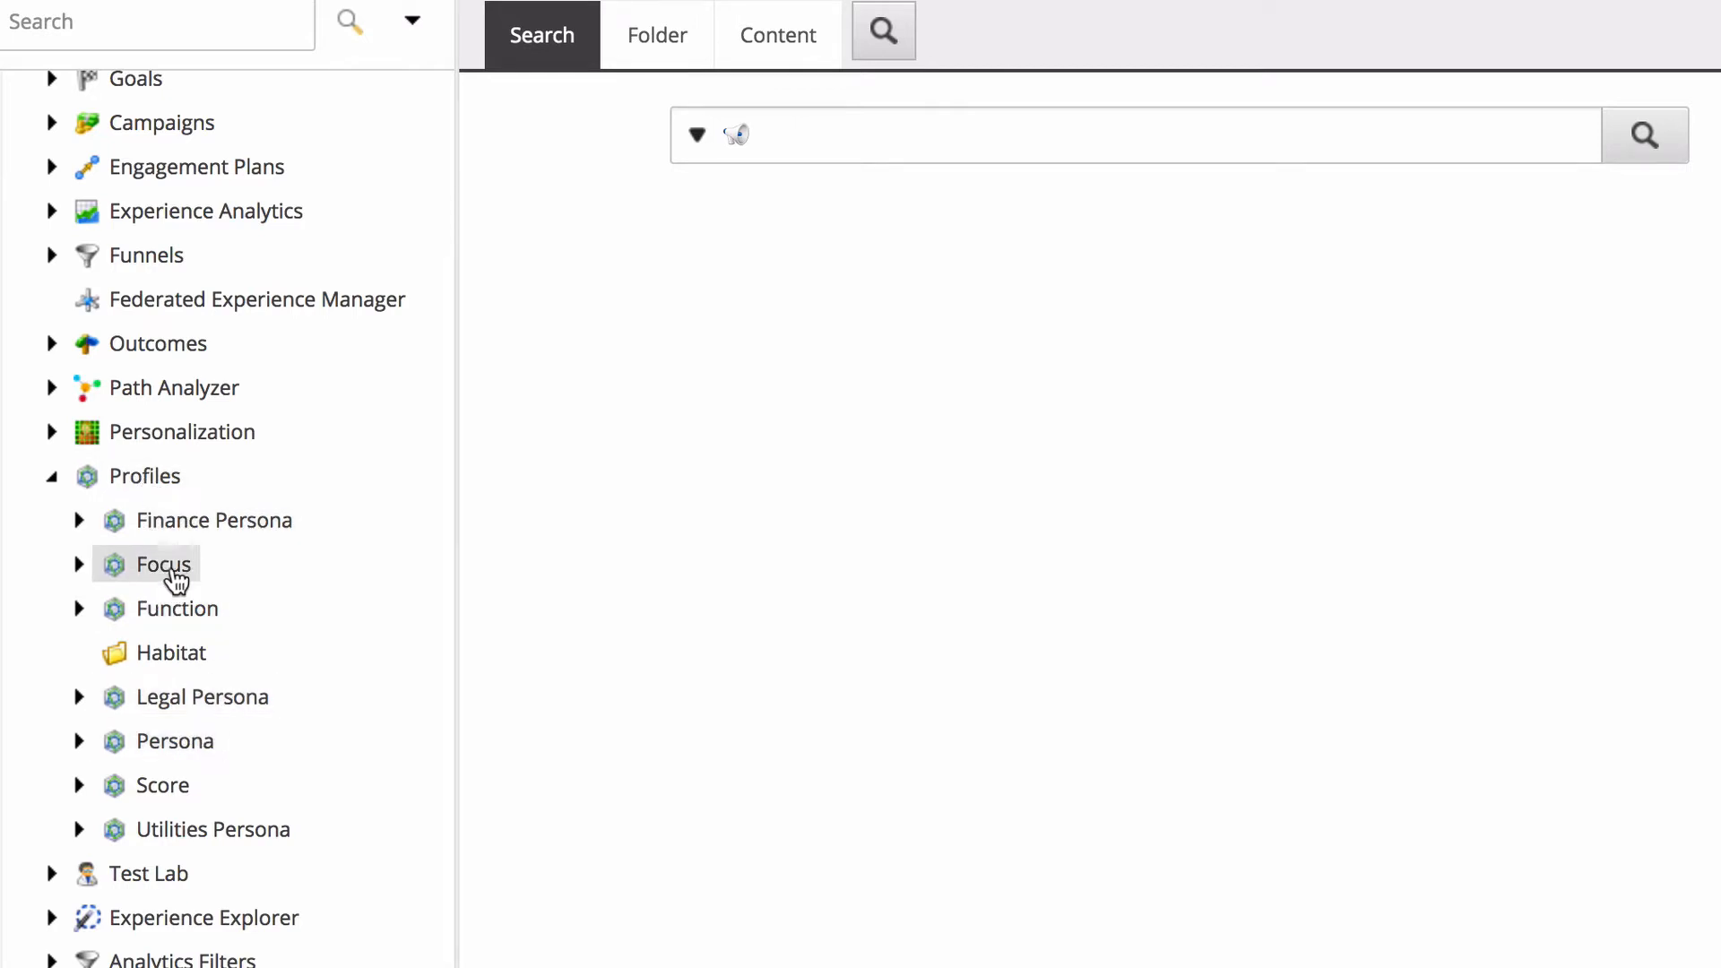
# Insert a new profile named "Acme Personas" under Profiles.
pyautogui.rightClick(146, 477)
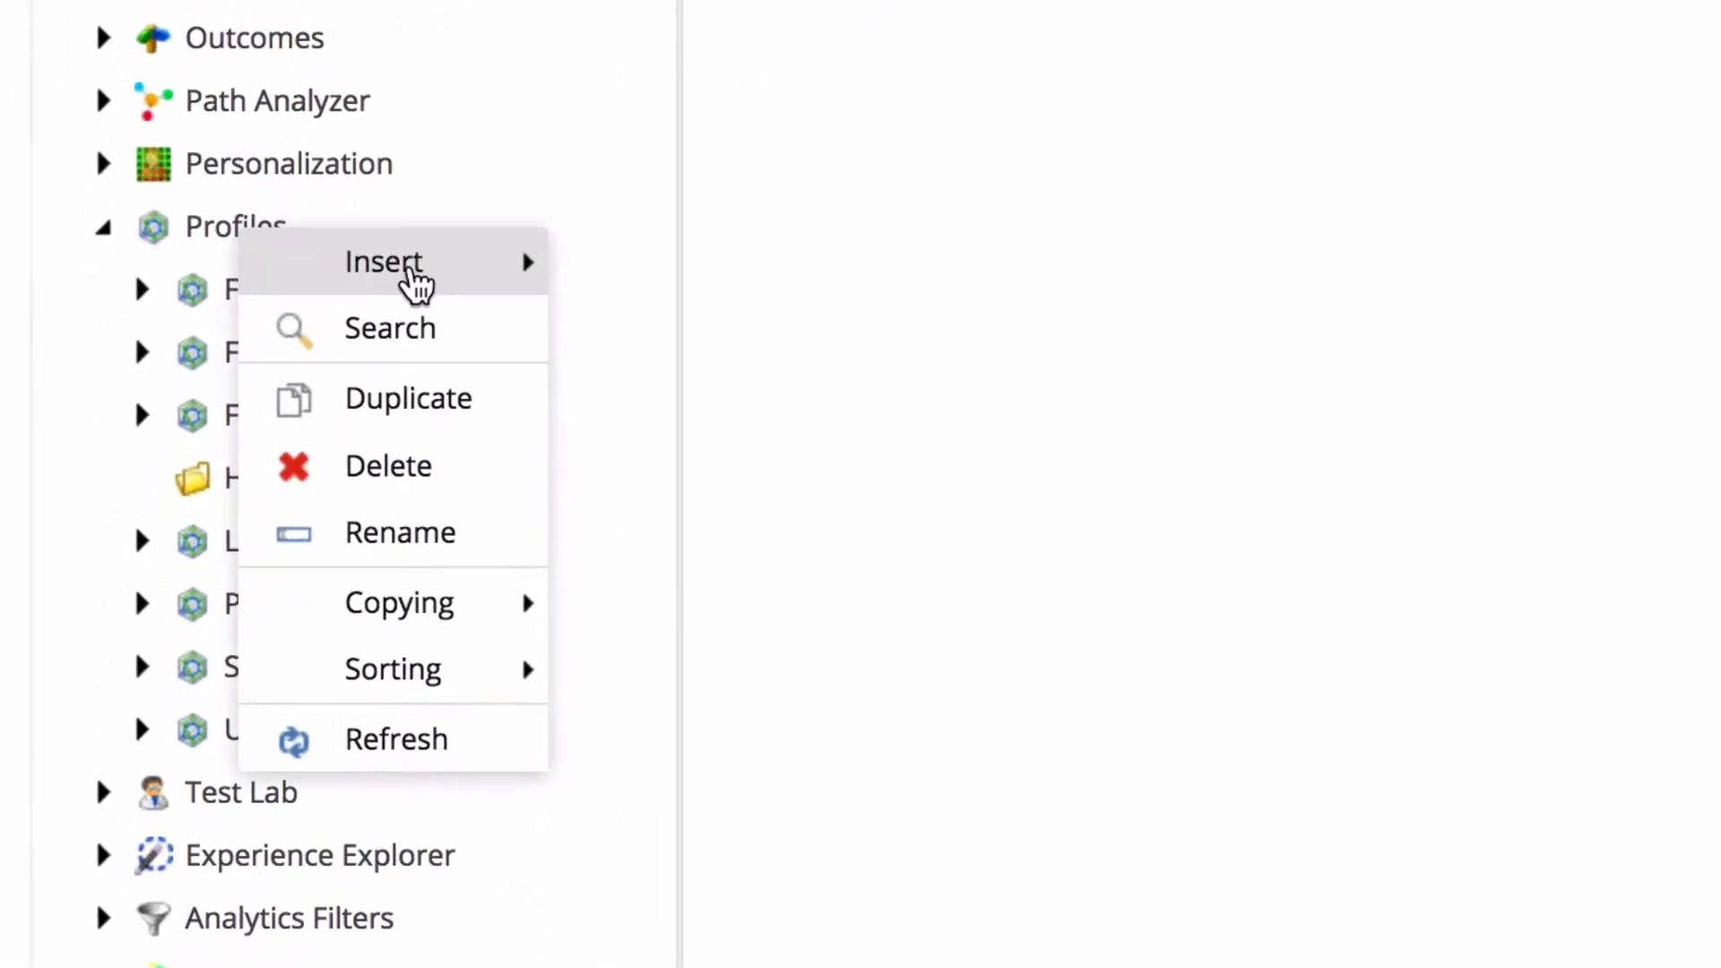
pyautogui.click(415, 285)
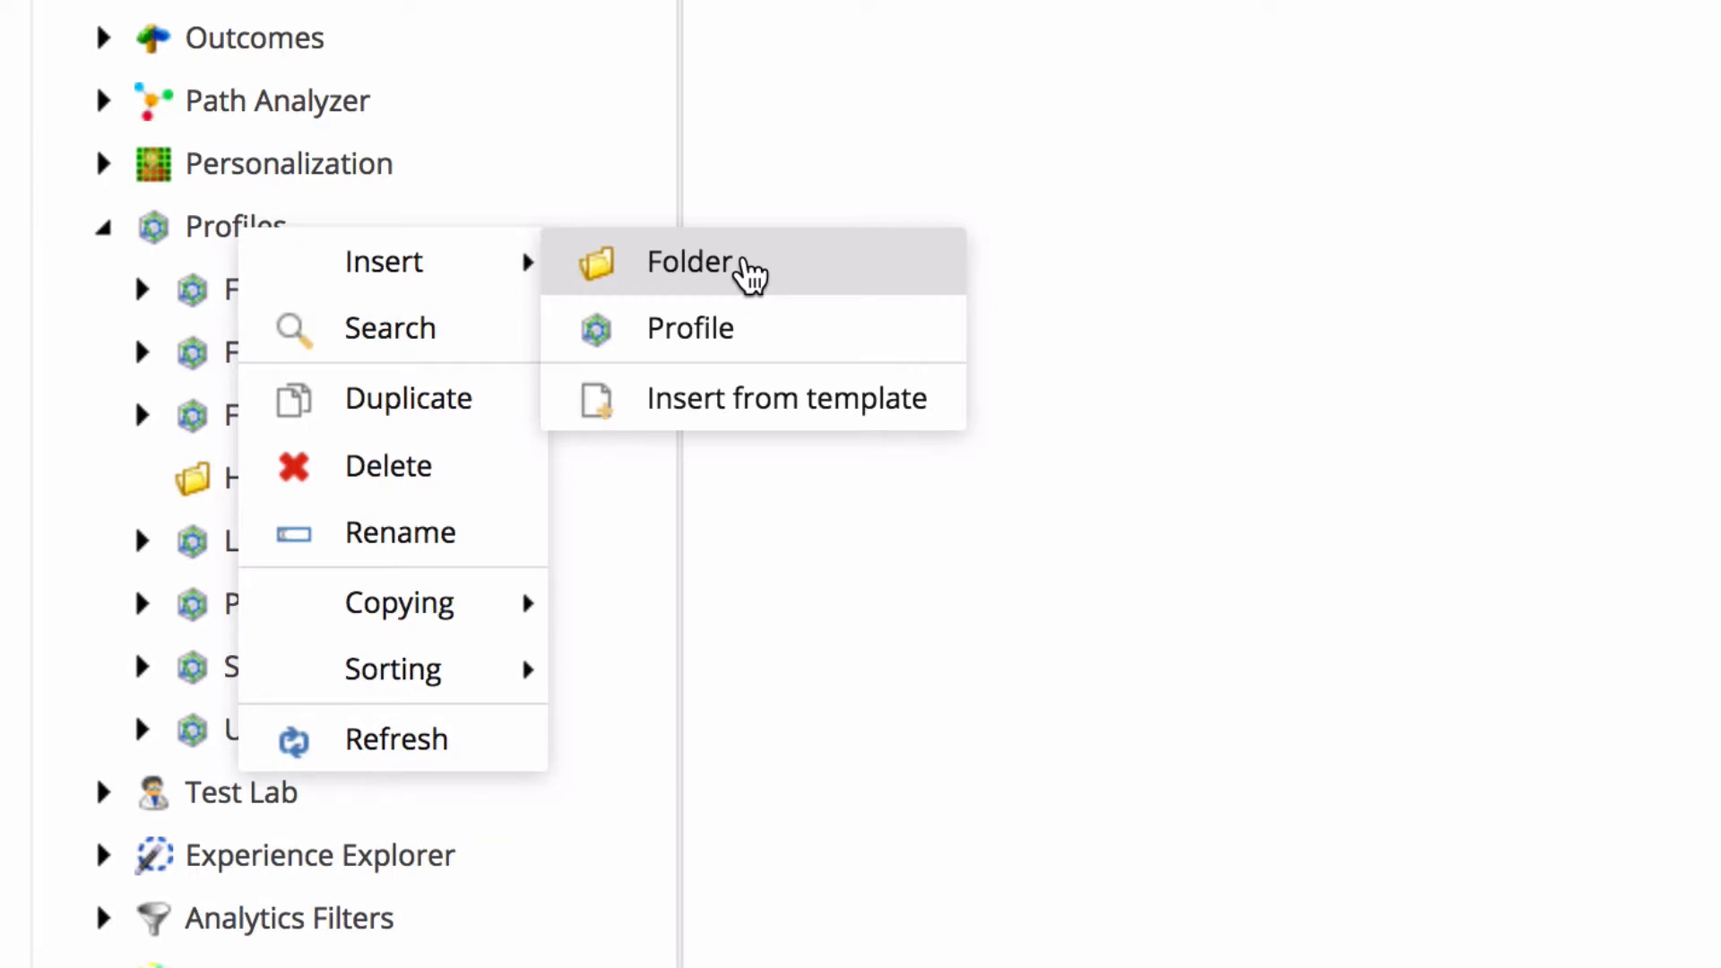
pyautogui.scroll(2, 95, 266)
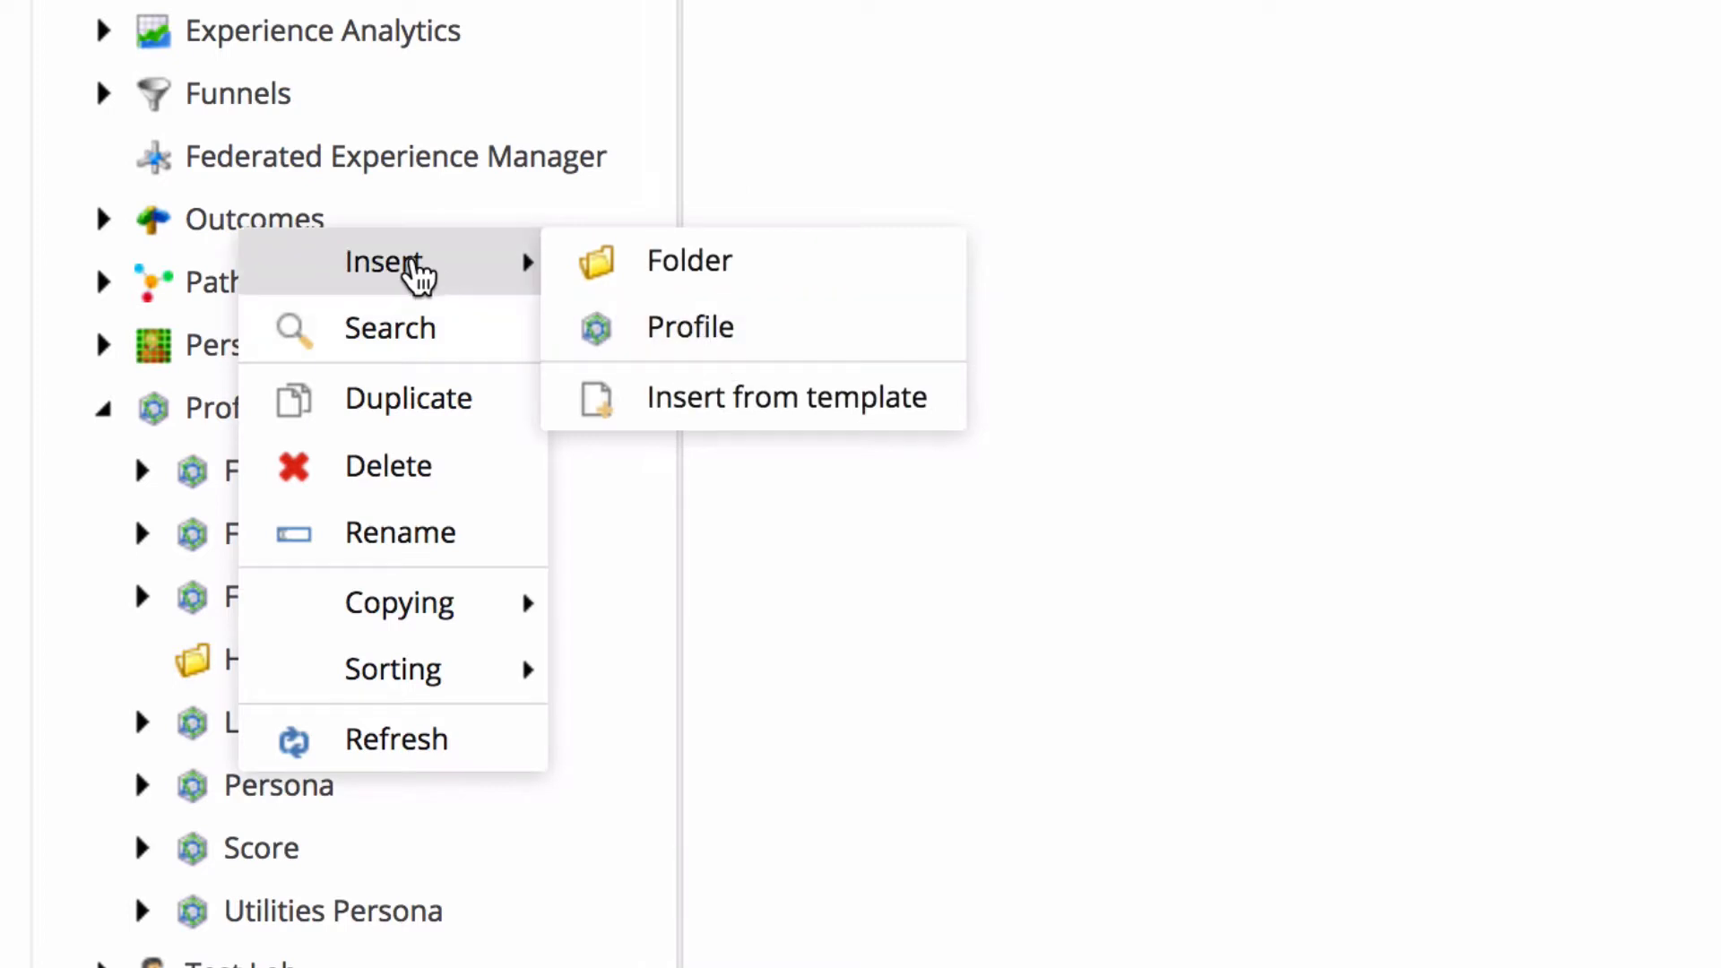
pyautogui.click(699, 331)
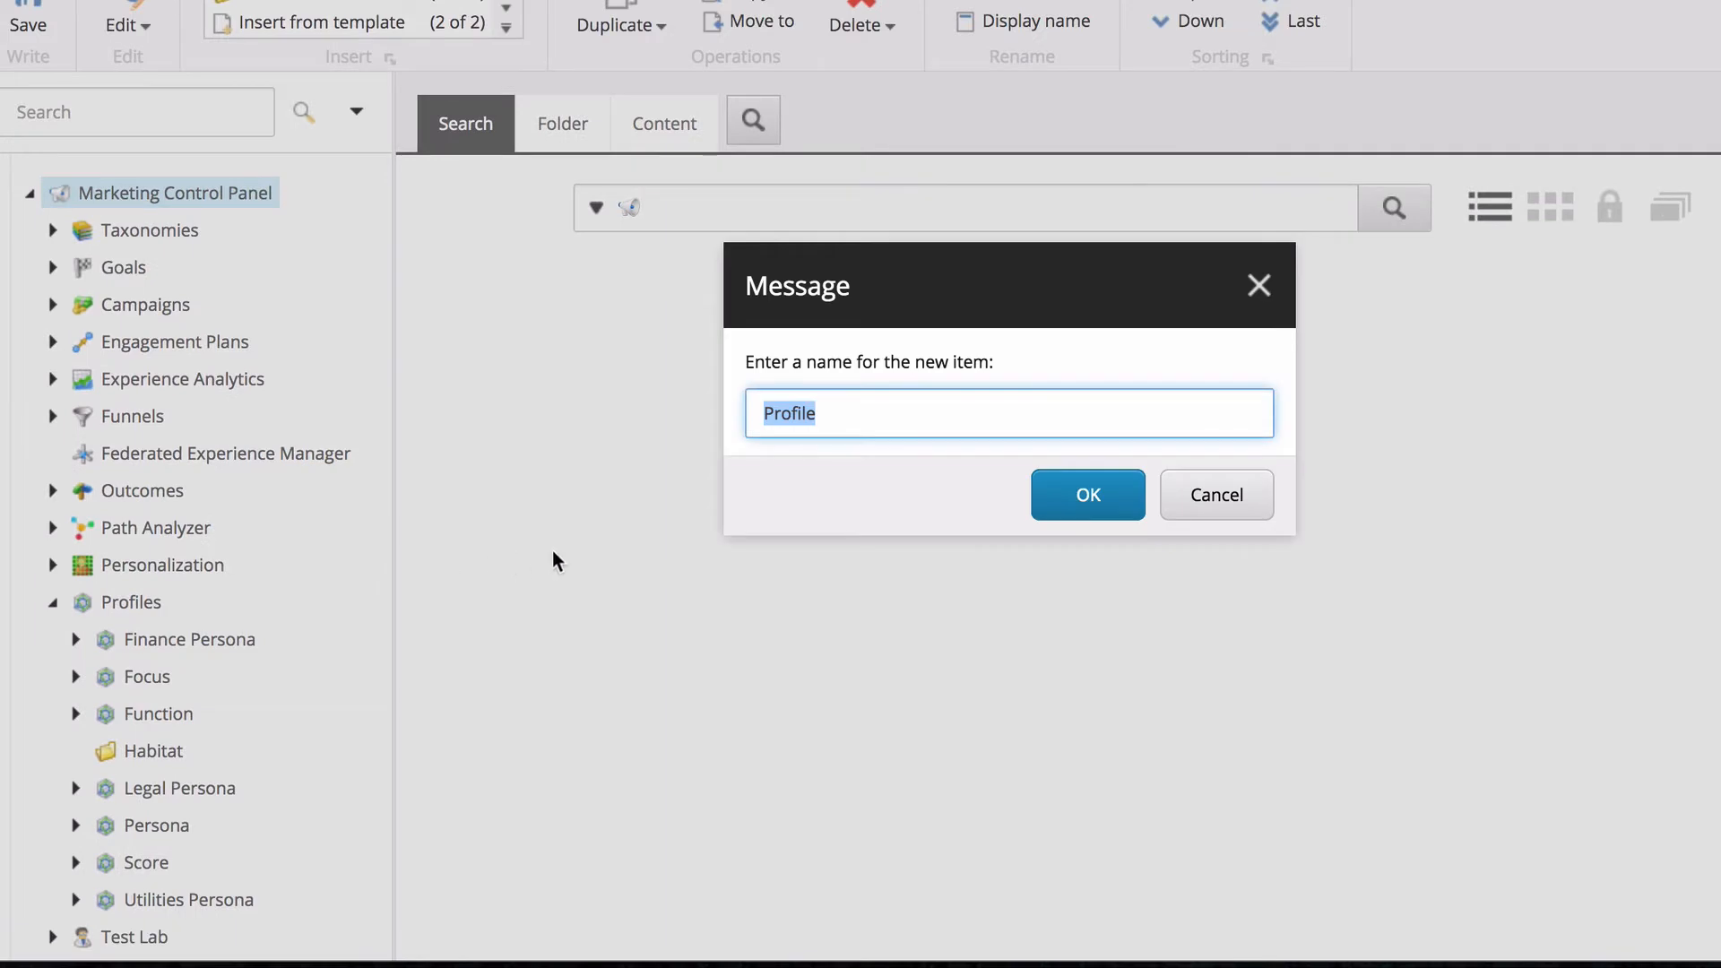
pyautogui.write('Acme Personas')
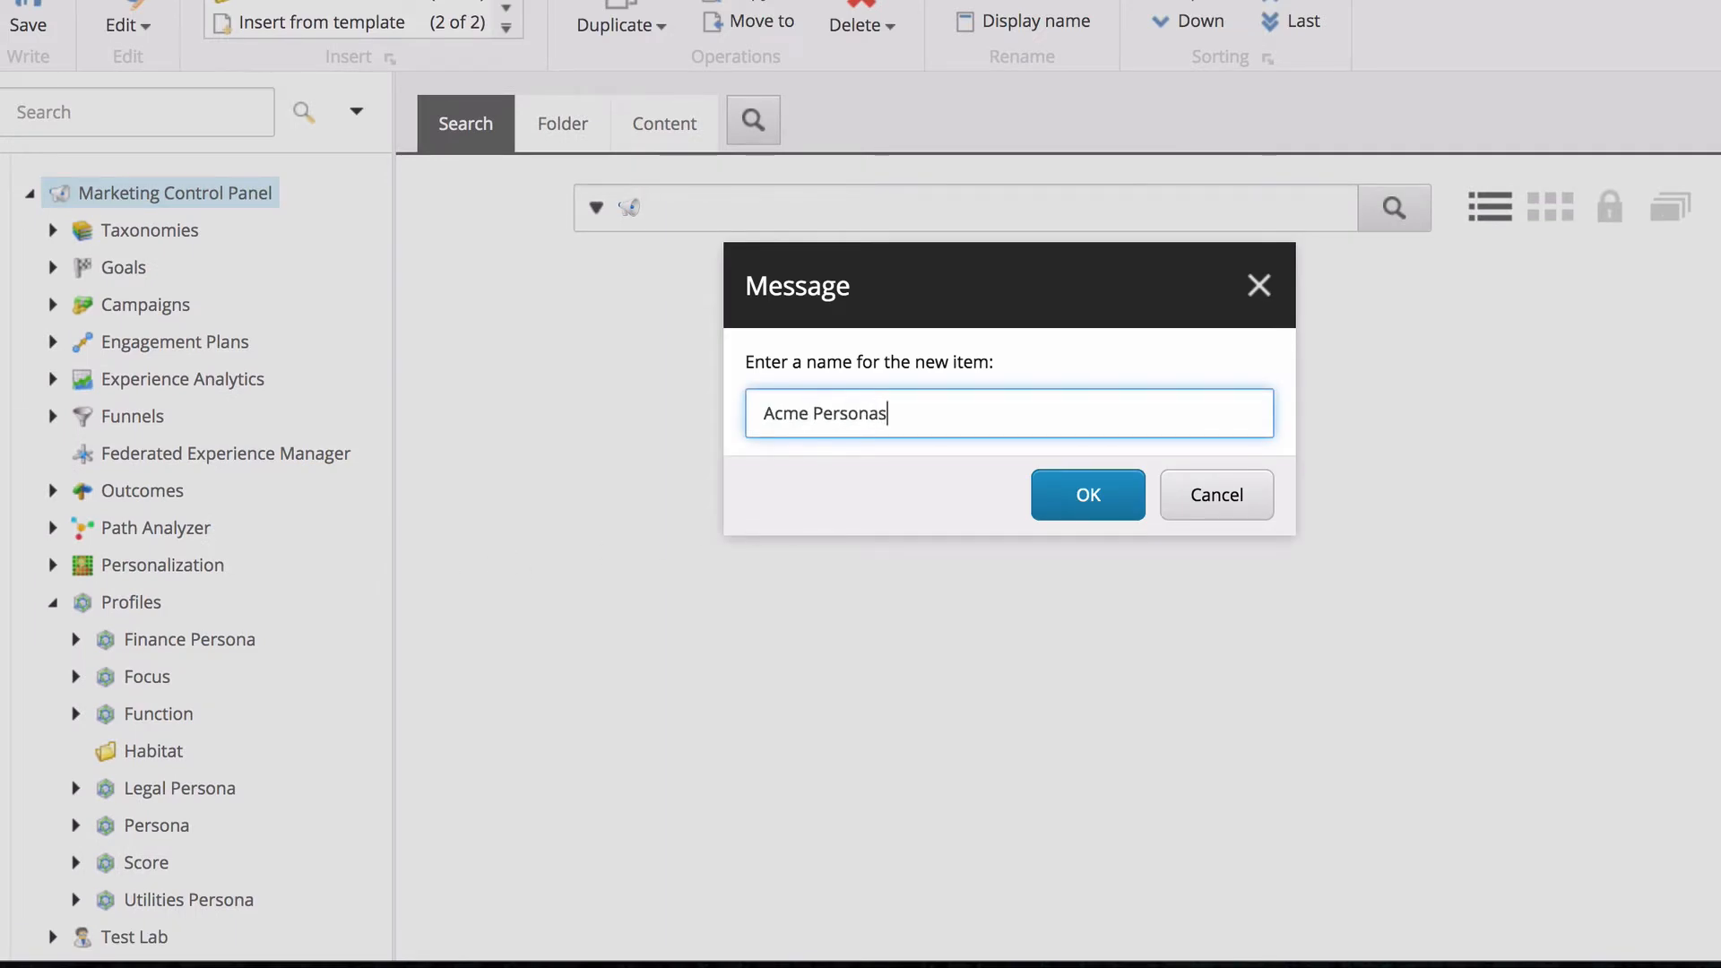
pyautogui.press('Return')
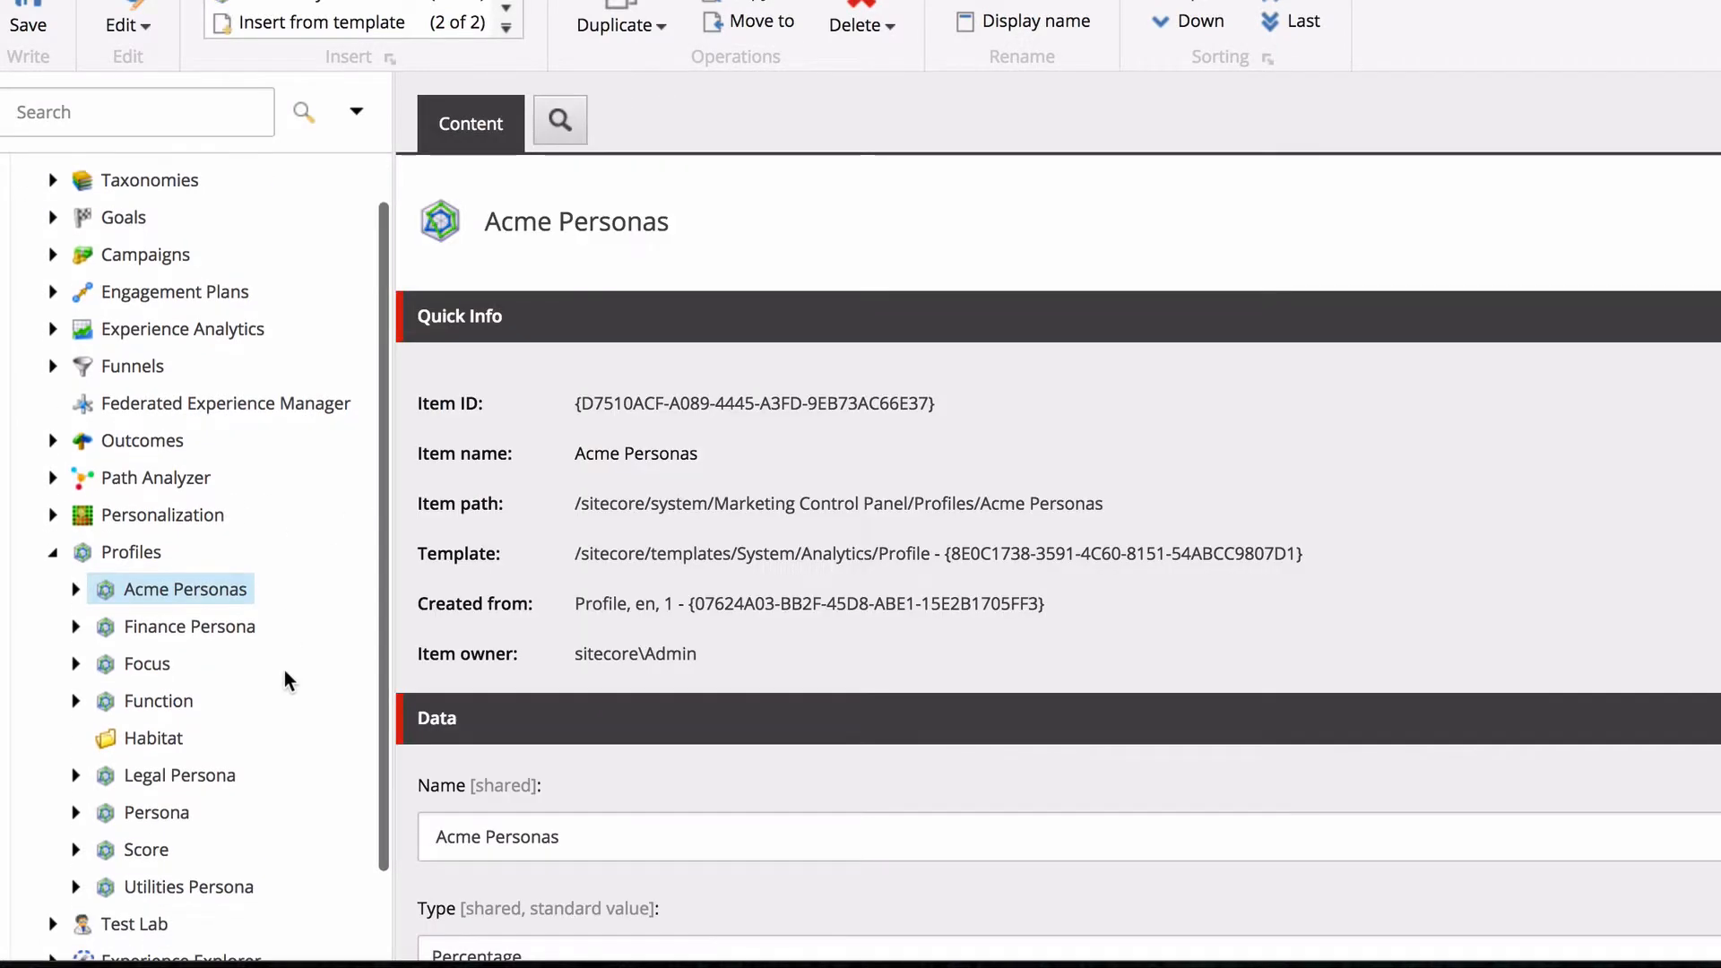
# Keep the Acme Personas profile's type as Percentage and set its decay rate to 60%.
pyautogui.scroll(-4, 681, 666)
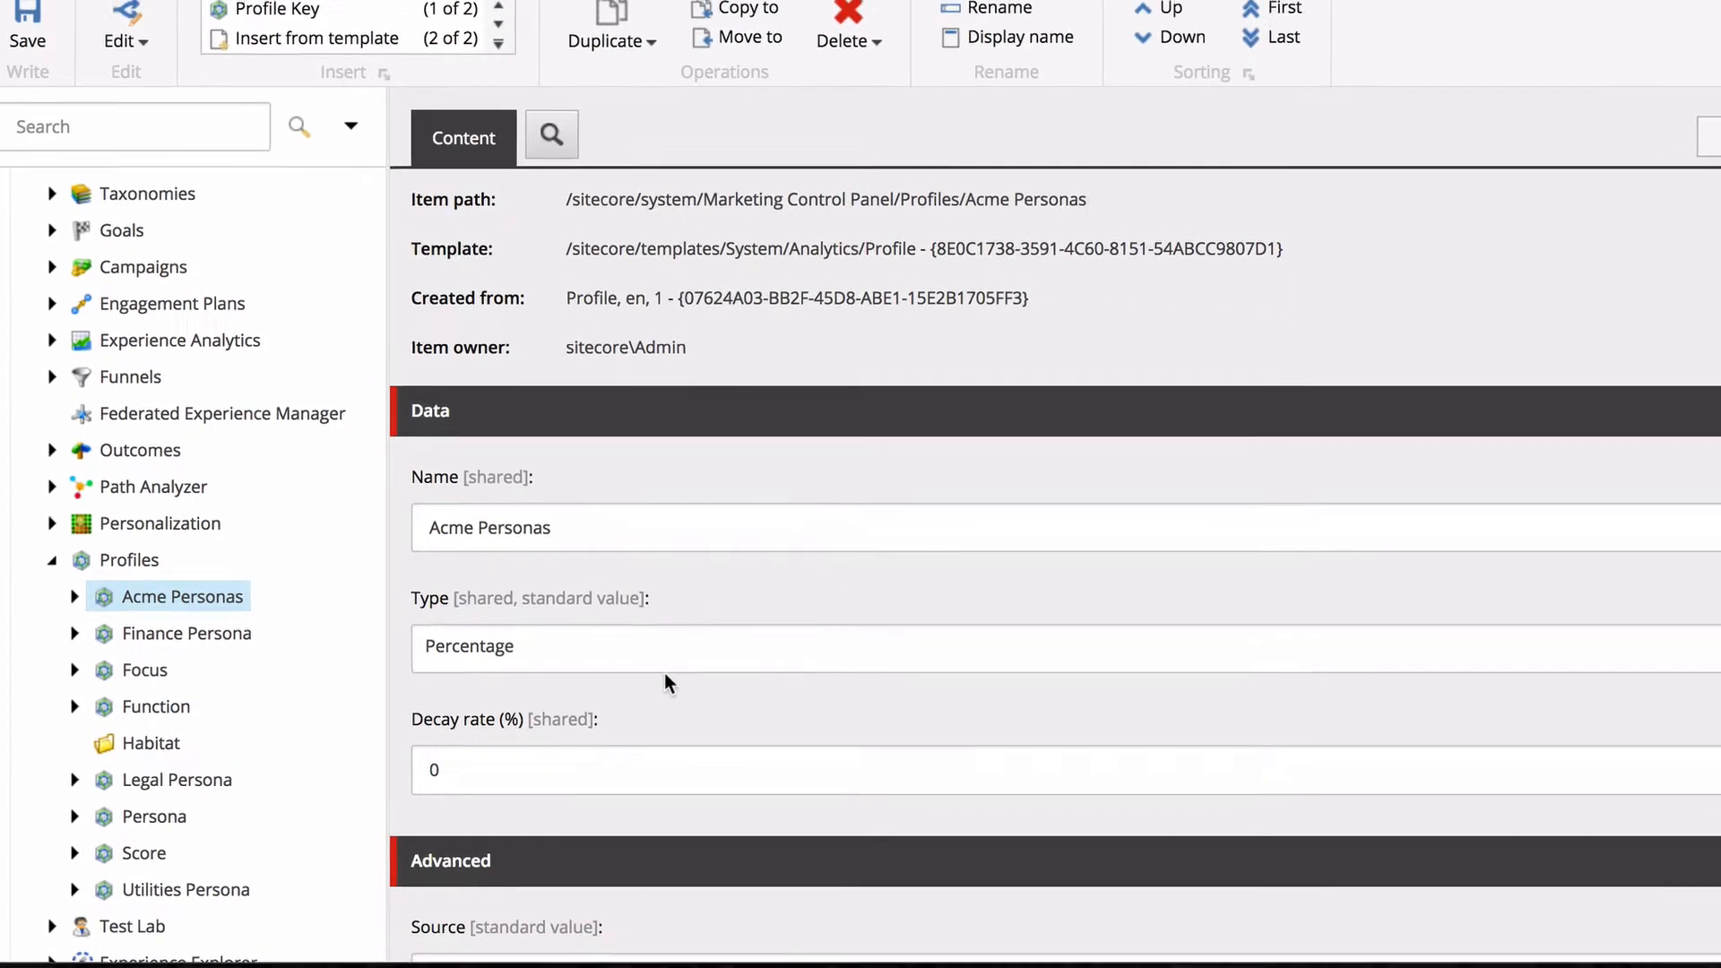
pyautogui.scroll(-2, 667, 677)
pyautogui.scroll(1, 1678, 628)
pyautogui.click(1682, 653)
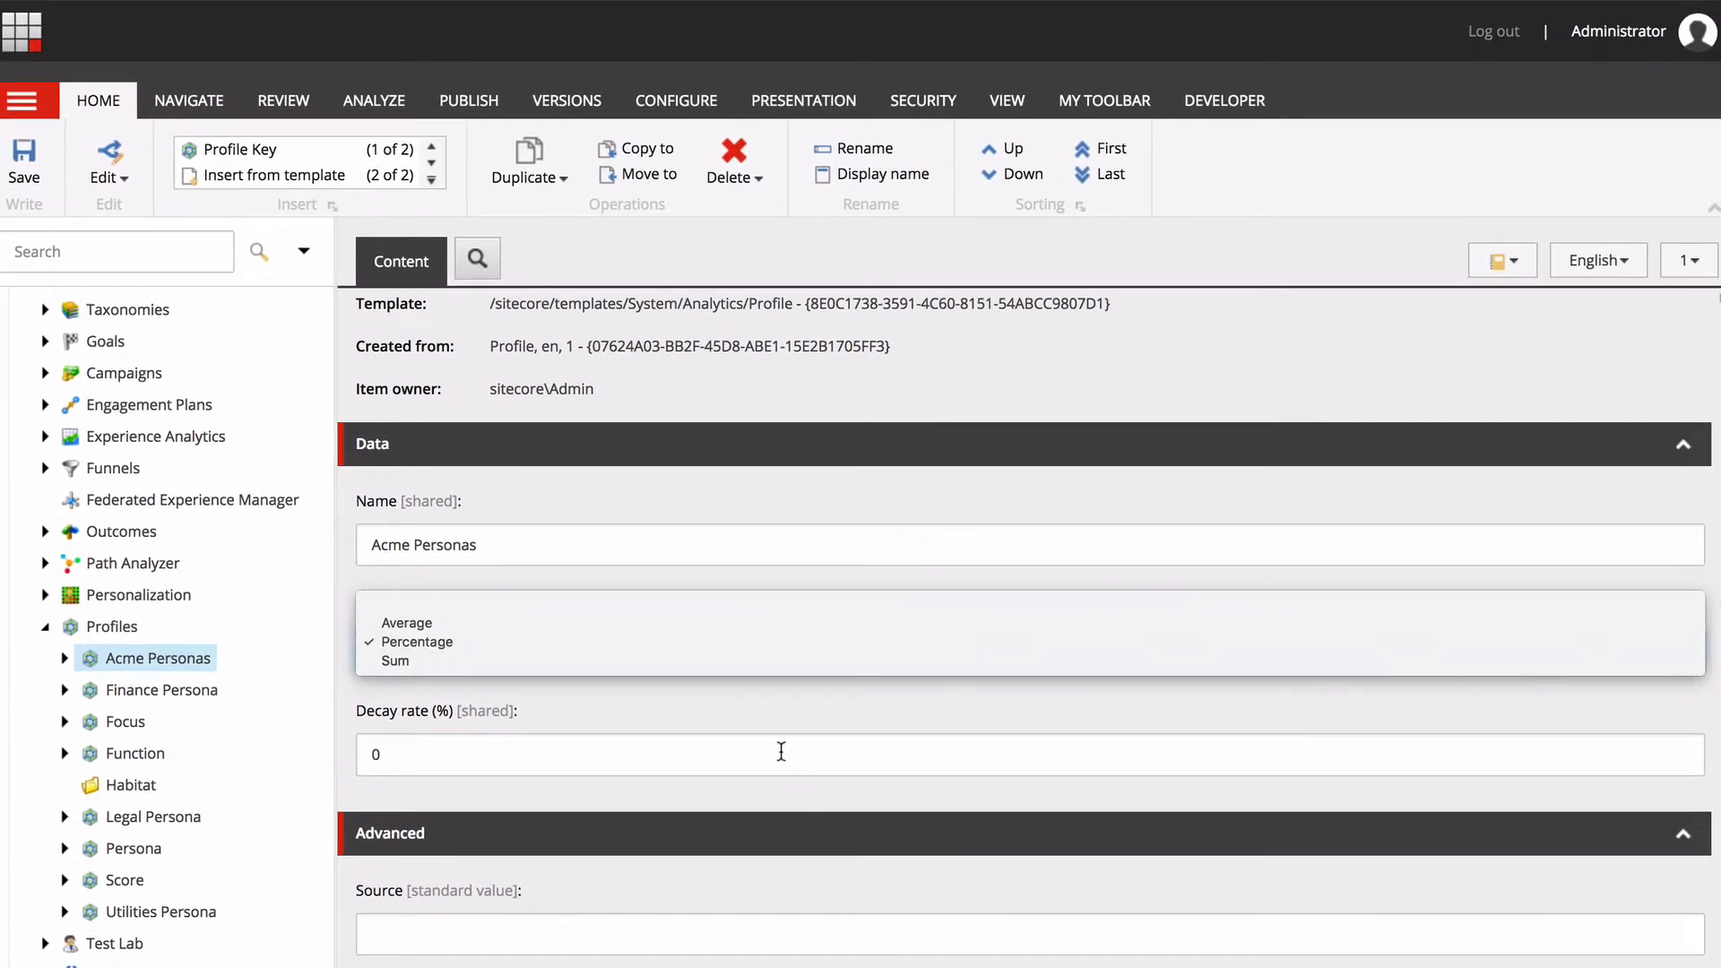
pyautogui.click(409, 748)
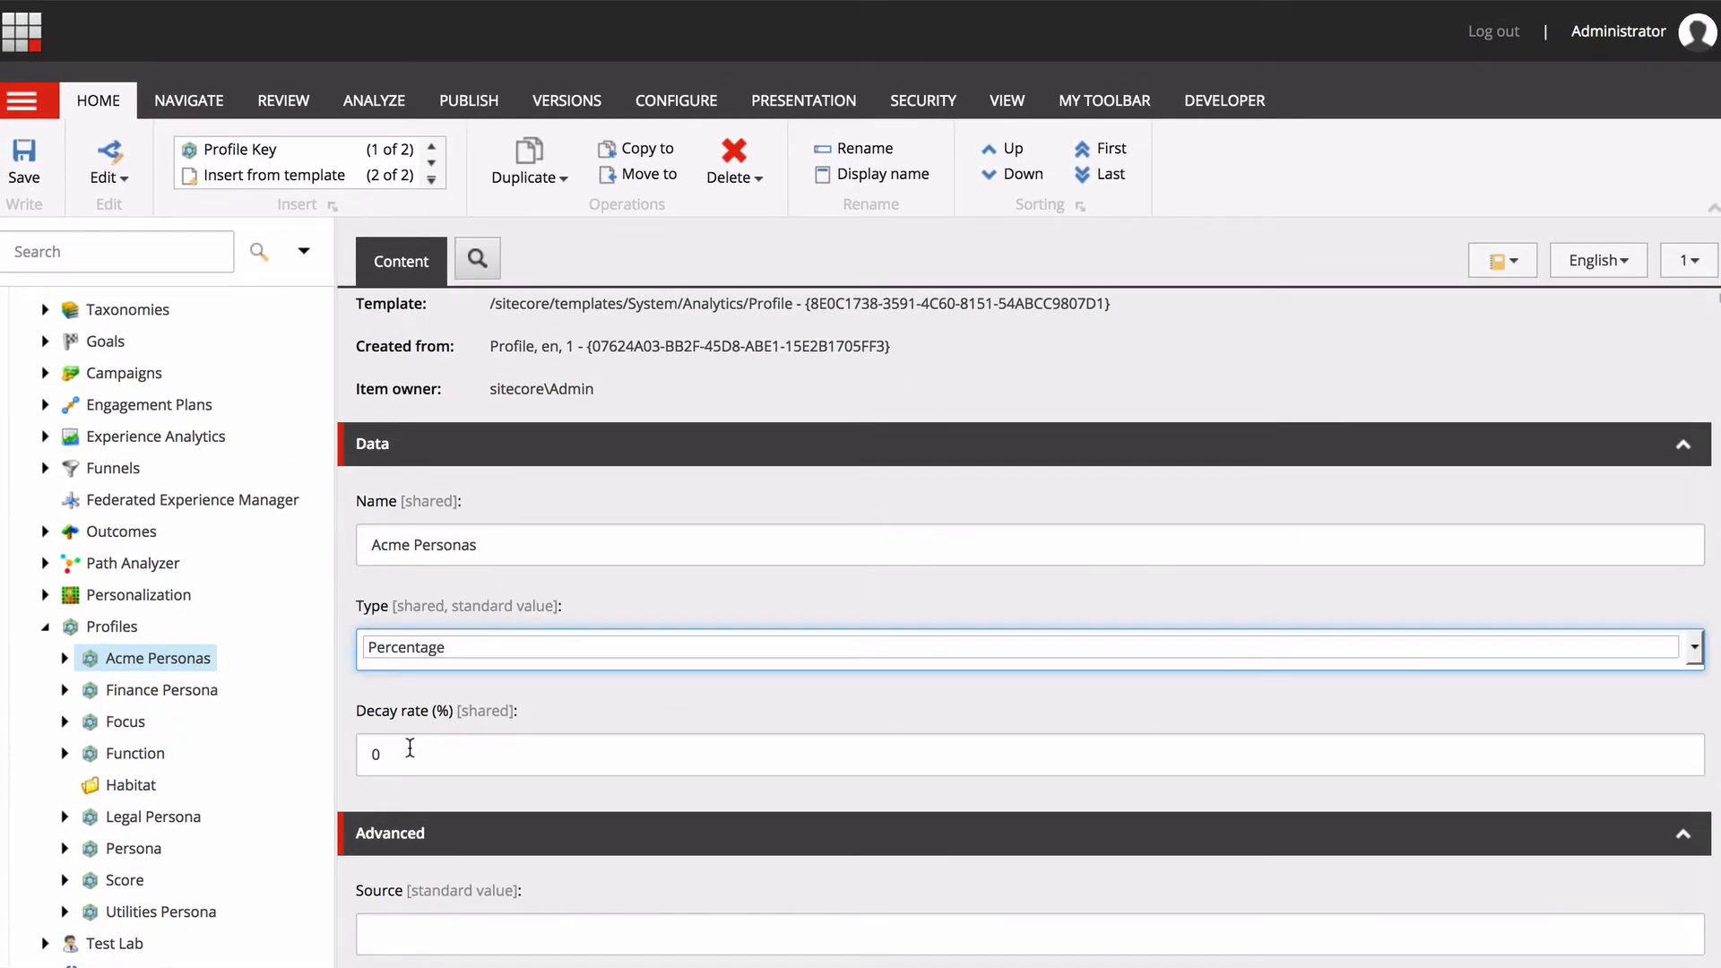
pyautogui.click(1693, 660)
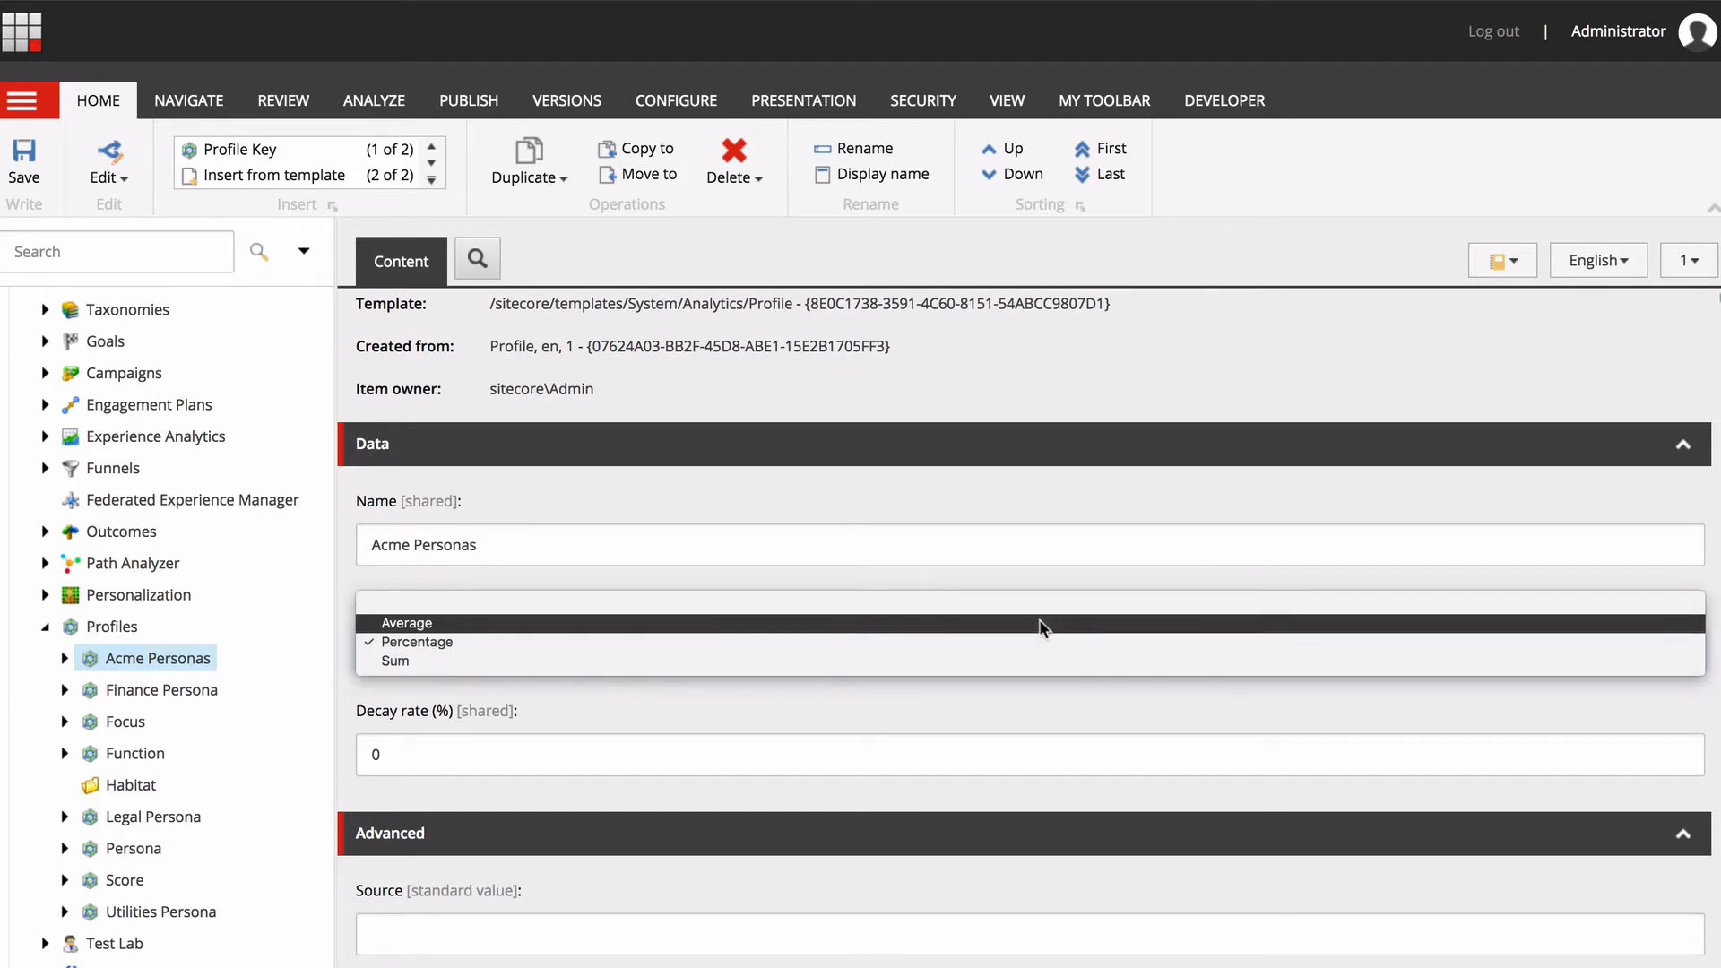
pyautogui.click(1030, 641)
pyautogui.click(415, 756)
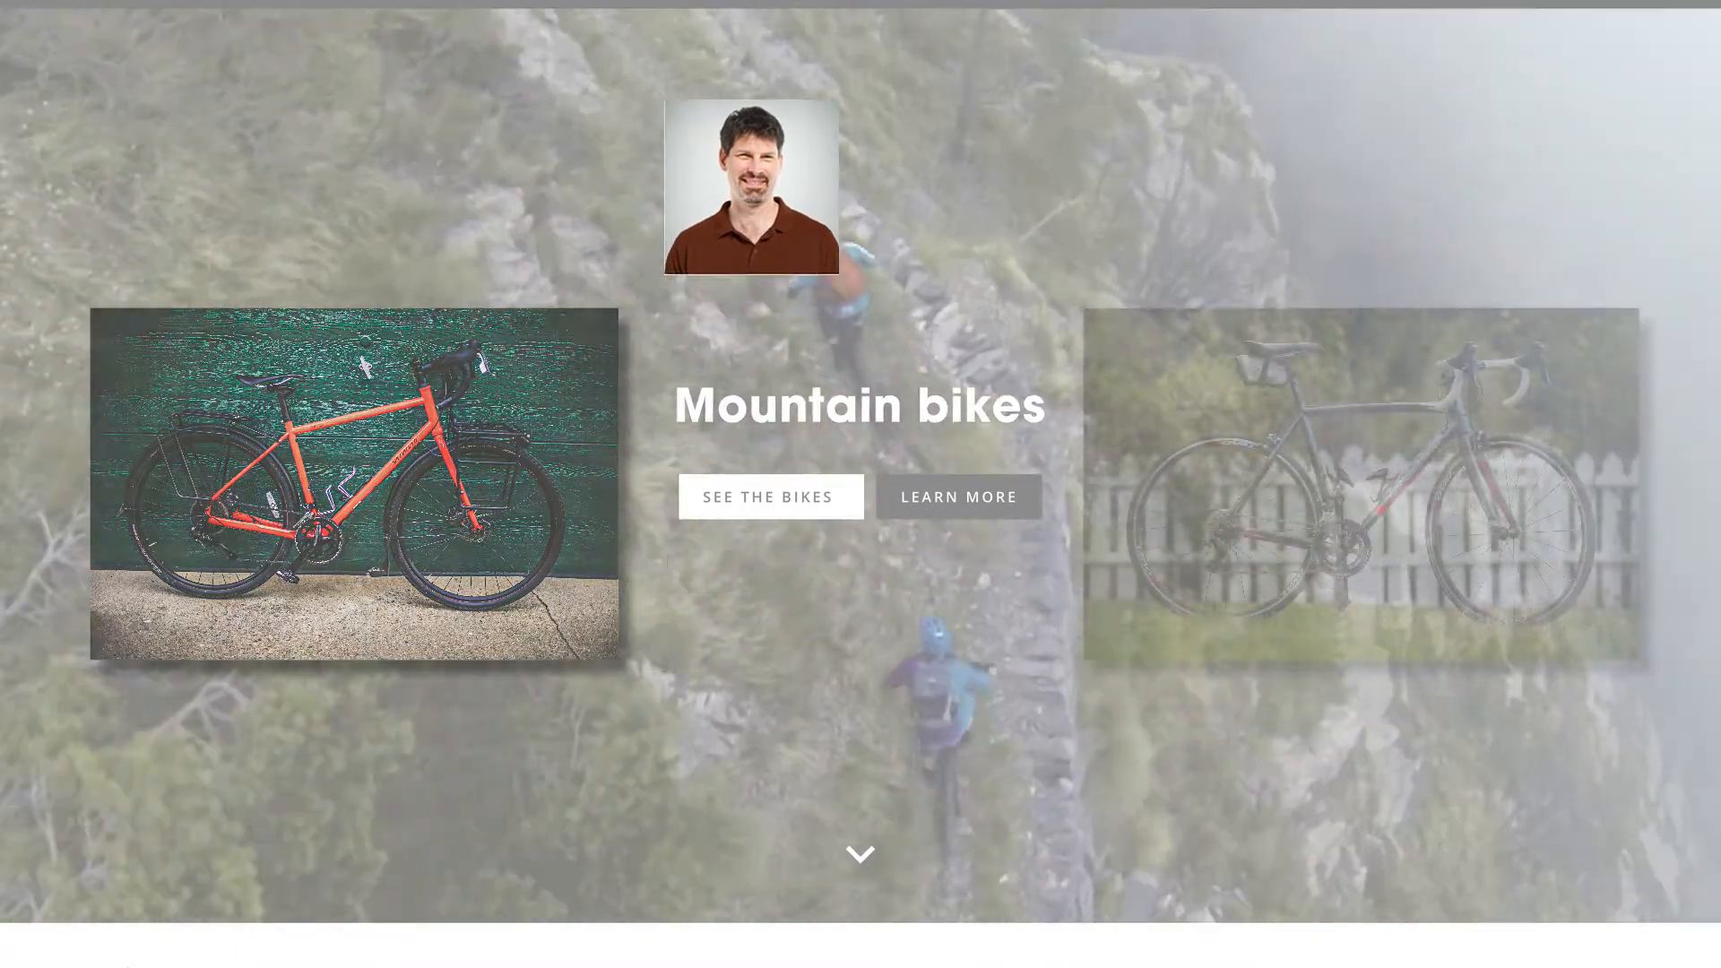
# Switch to the Trek website, open the Road bikes category and look through the listed bikes.
pyautogui.moveTo(613, 12)
pyautogui.click(574, 405)
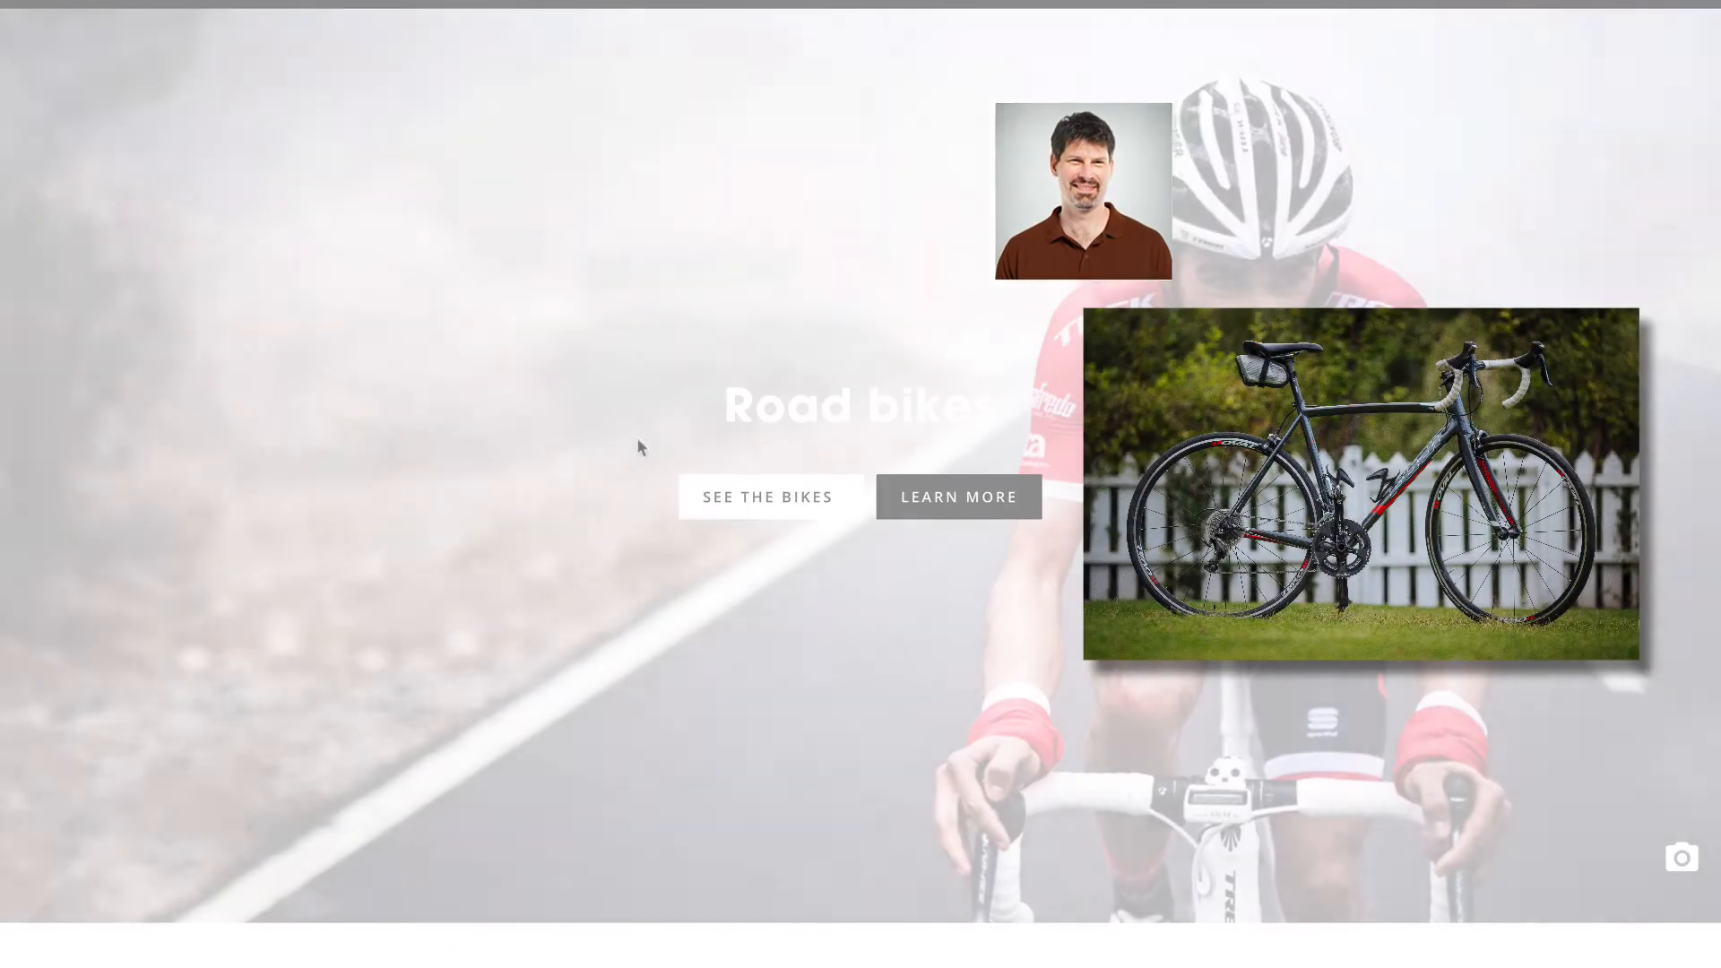
pyautogui.scroll(-15, 577, 570)
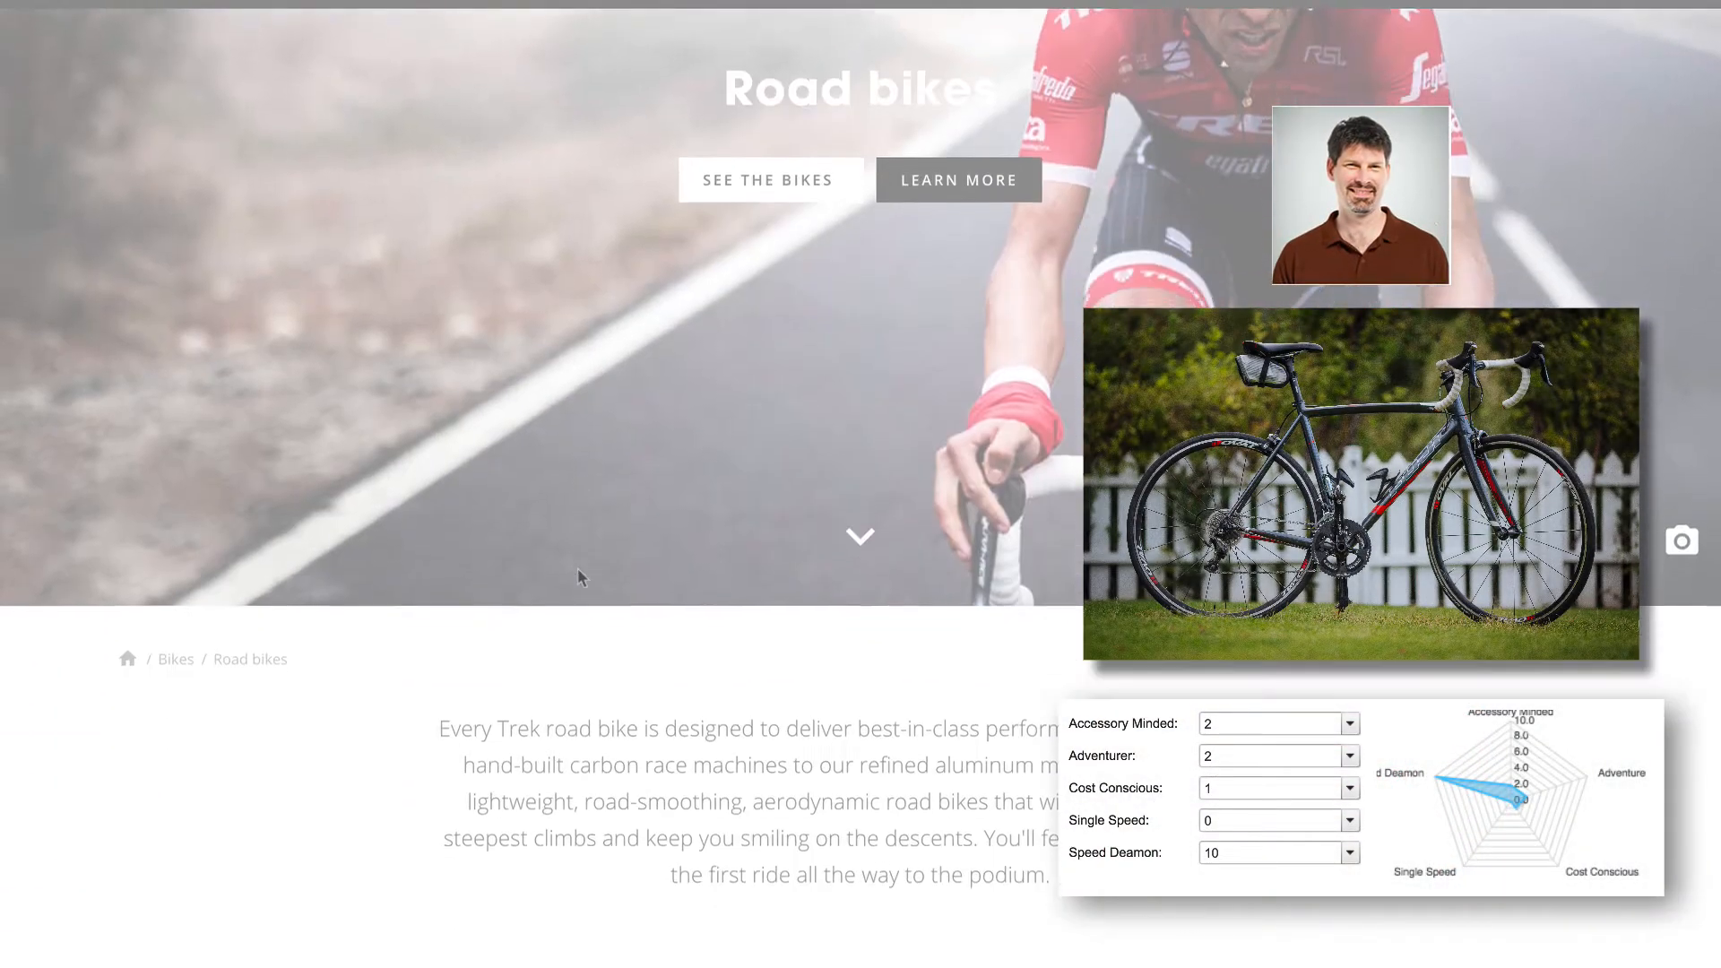
pyautogui.scroll(-20, 575, 570)
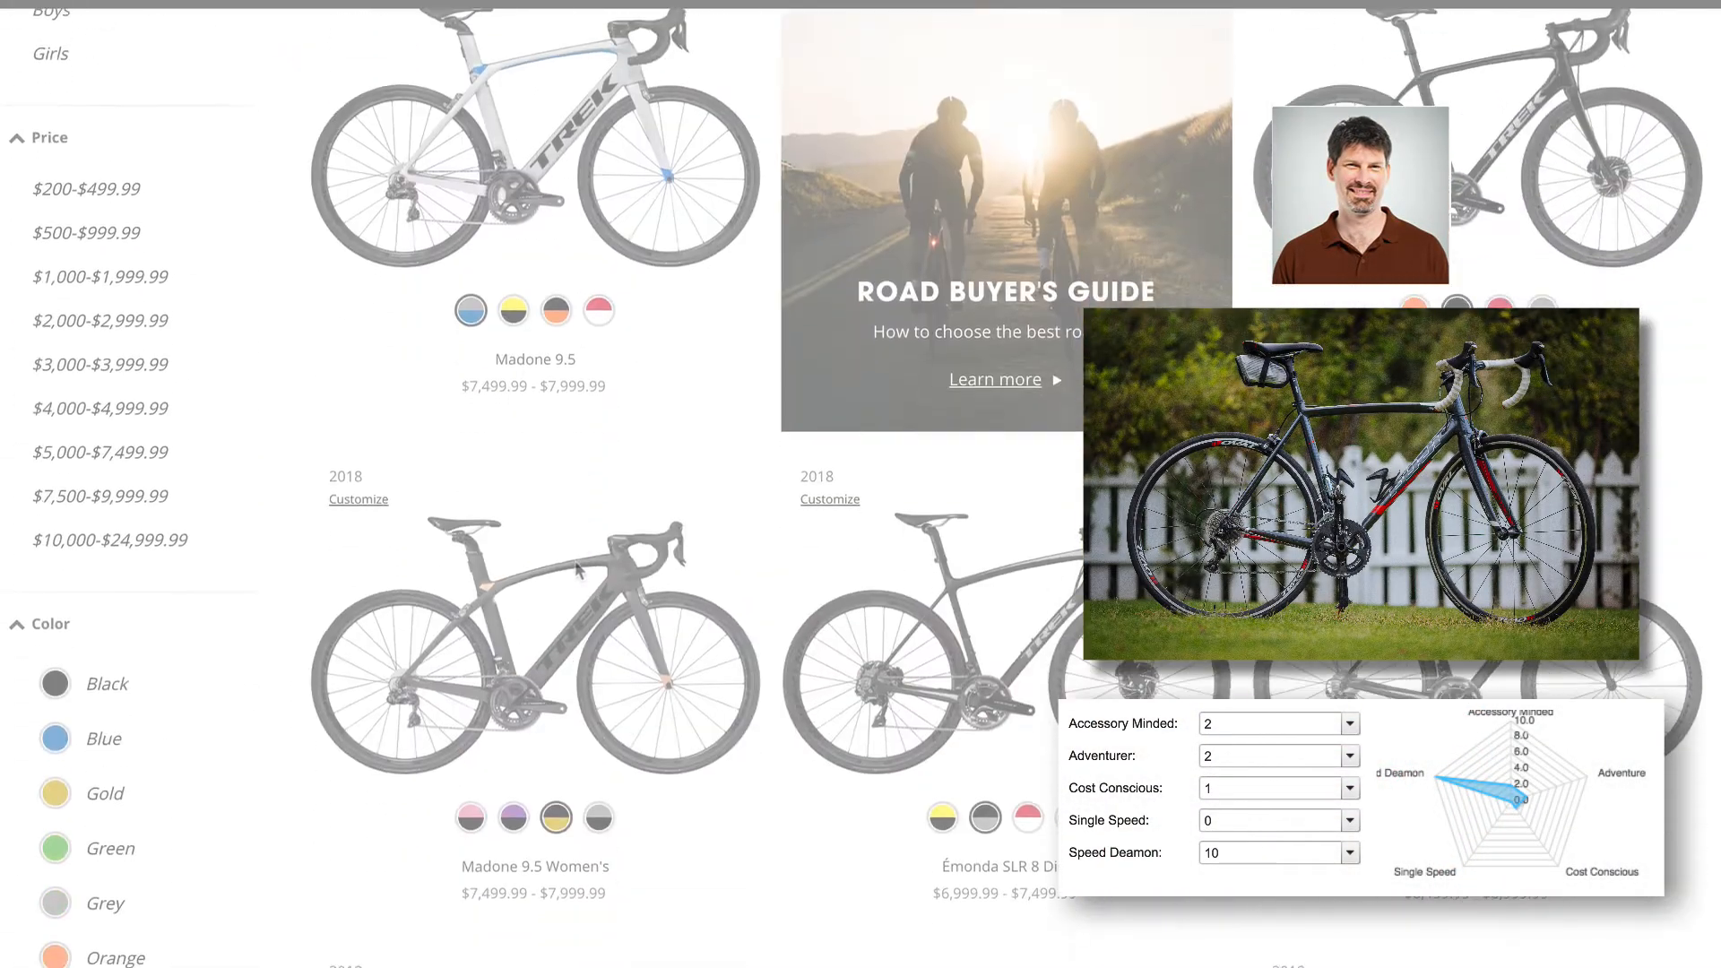
pyautogui.scroll(-20, 573, 559)
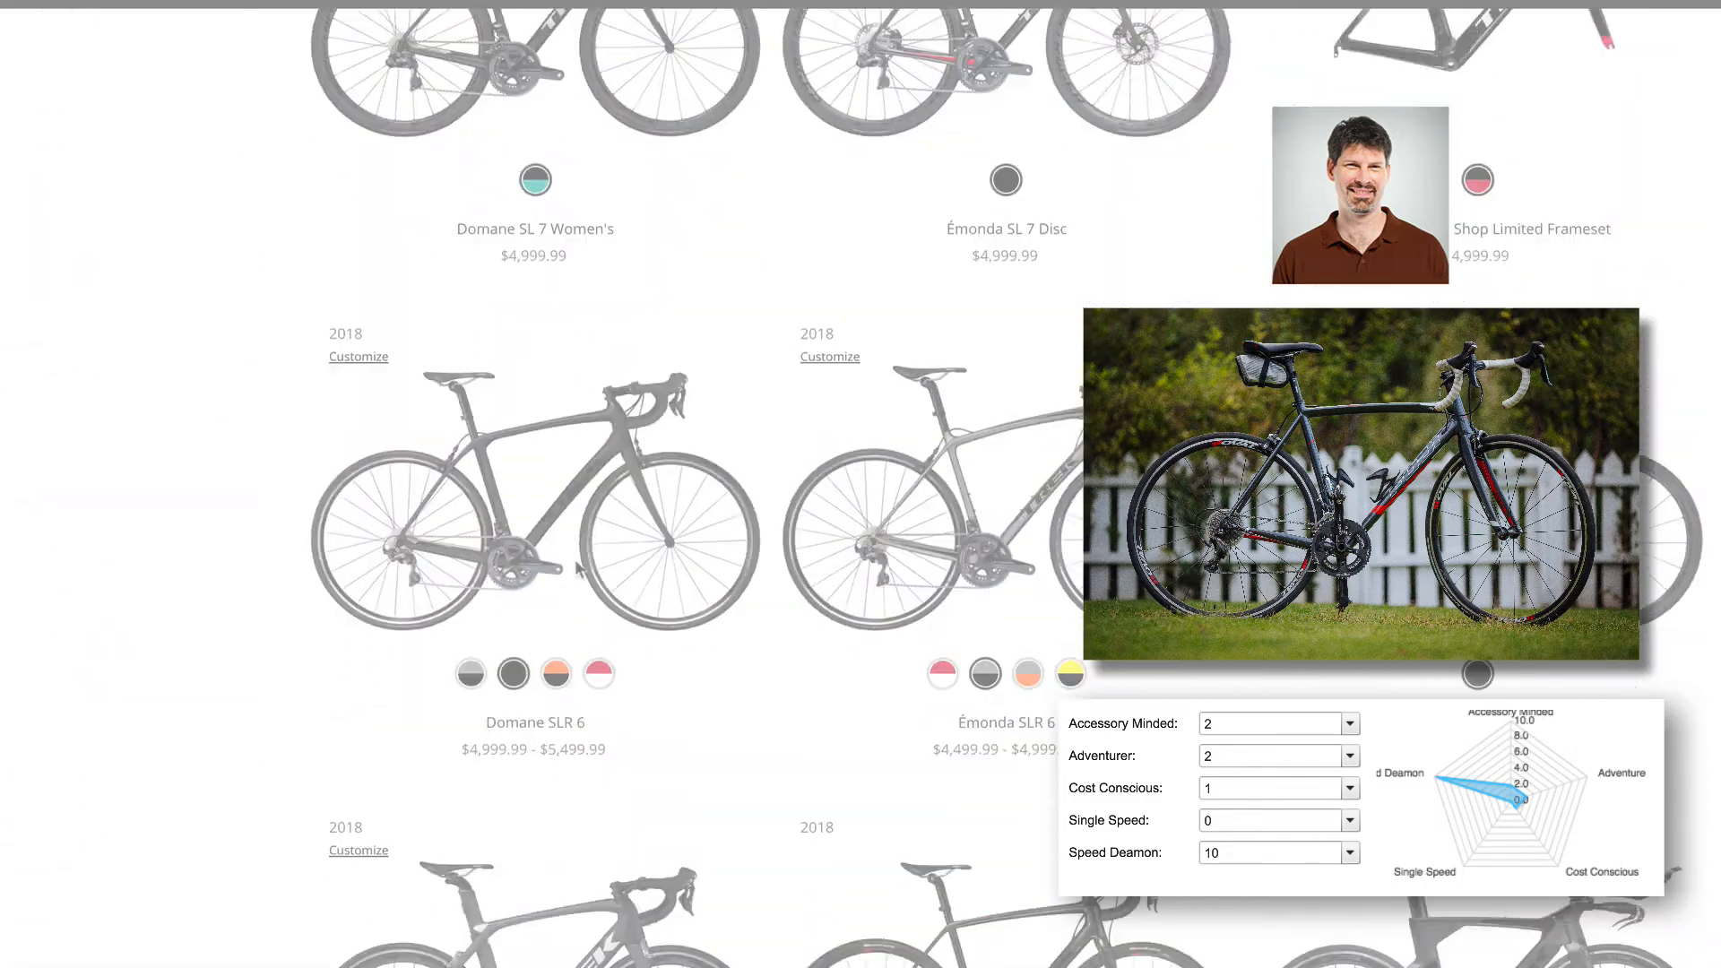
pyautogui.click(352, 582)
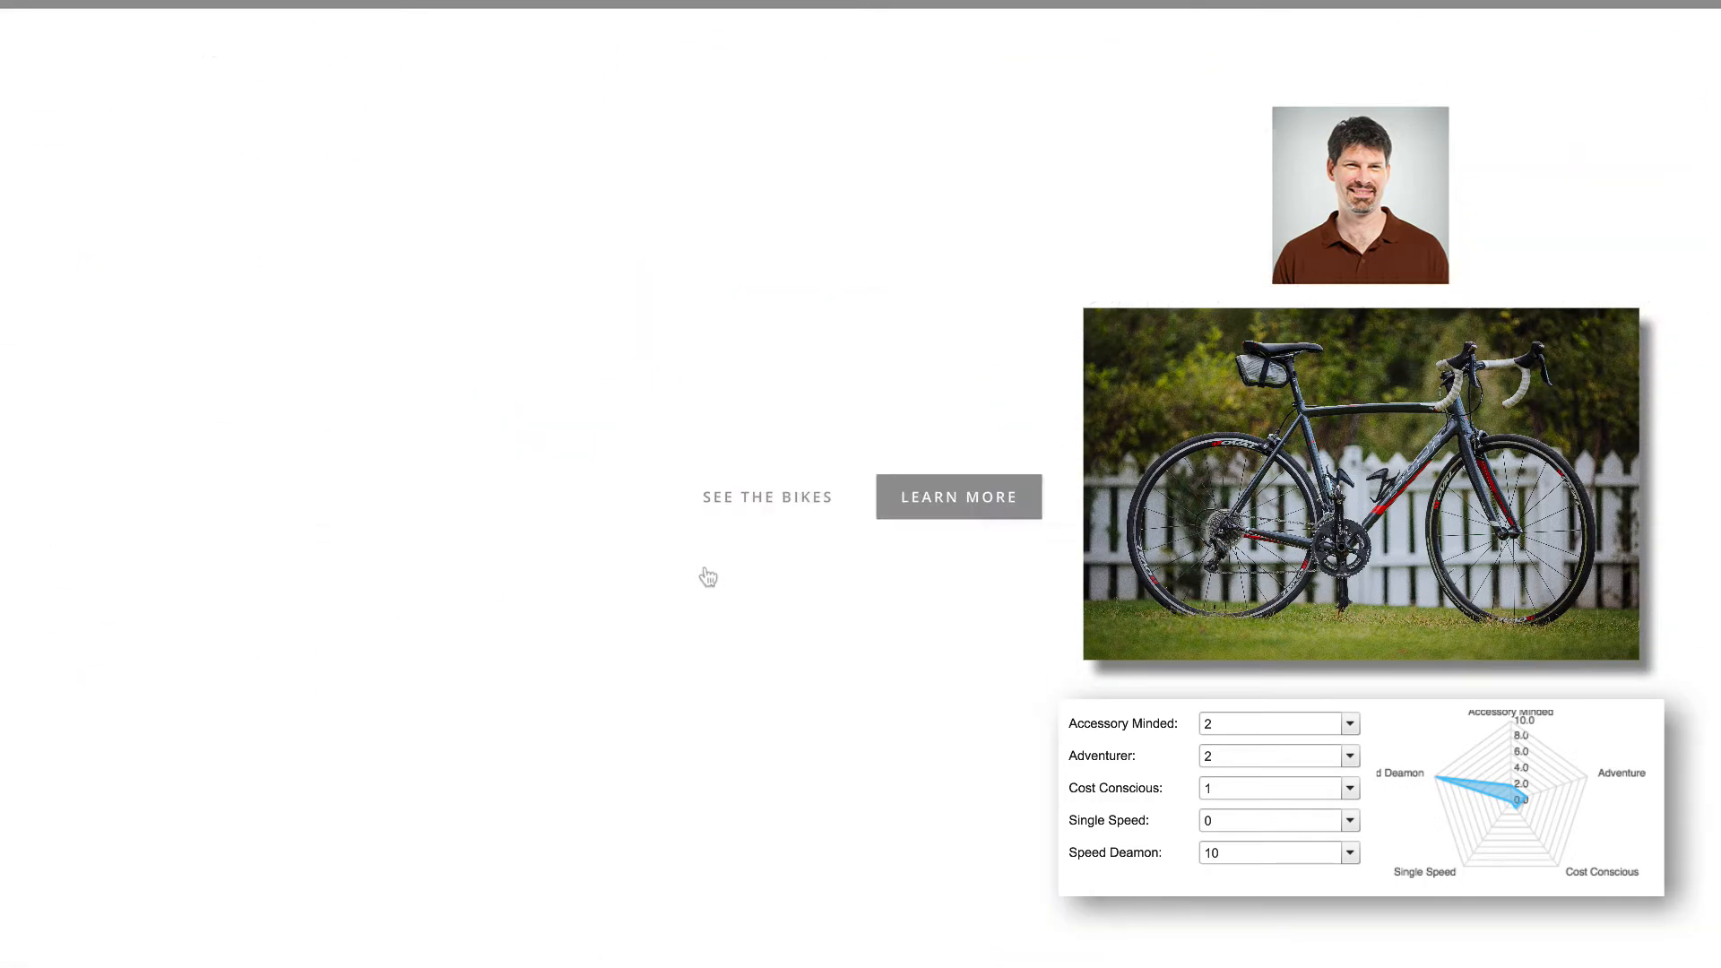
# Filter the road bikes by the gender Men and look through the matching models.
pyautogui.scroll(-7, 832, 584)
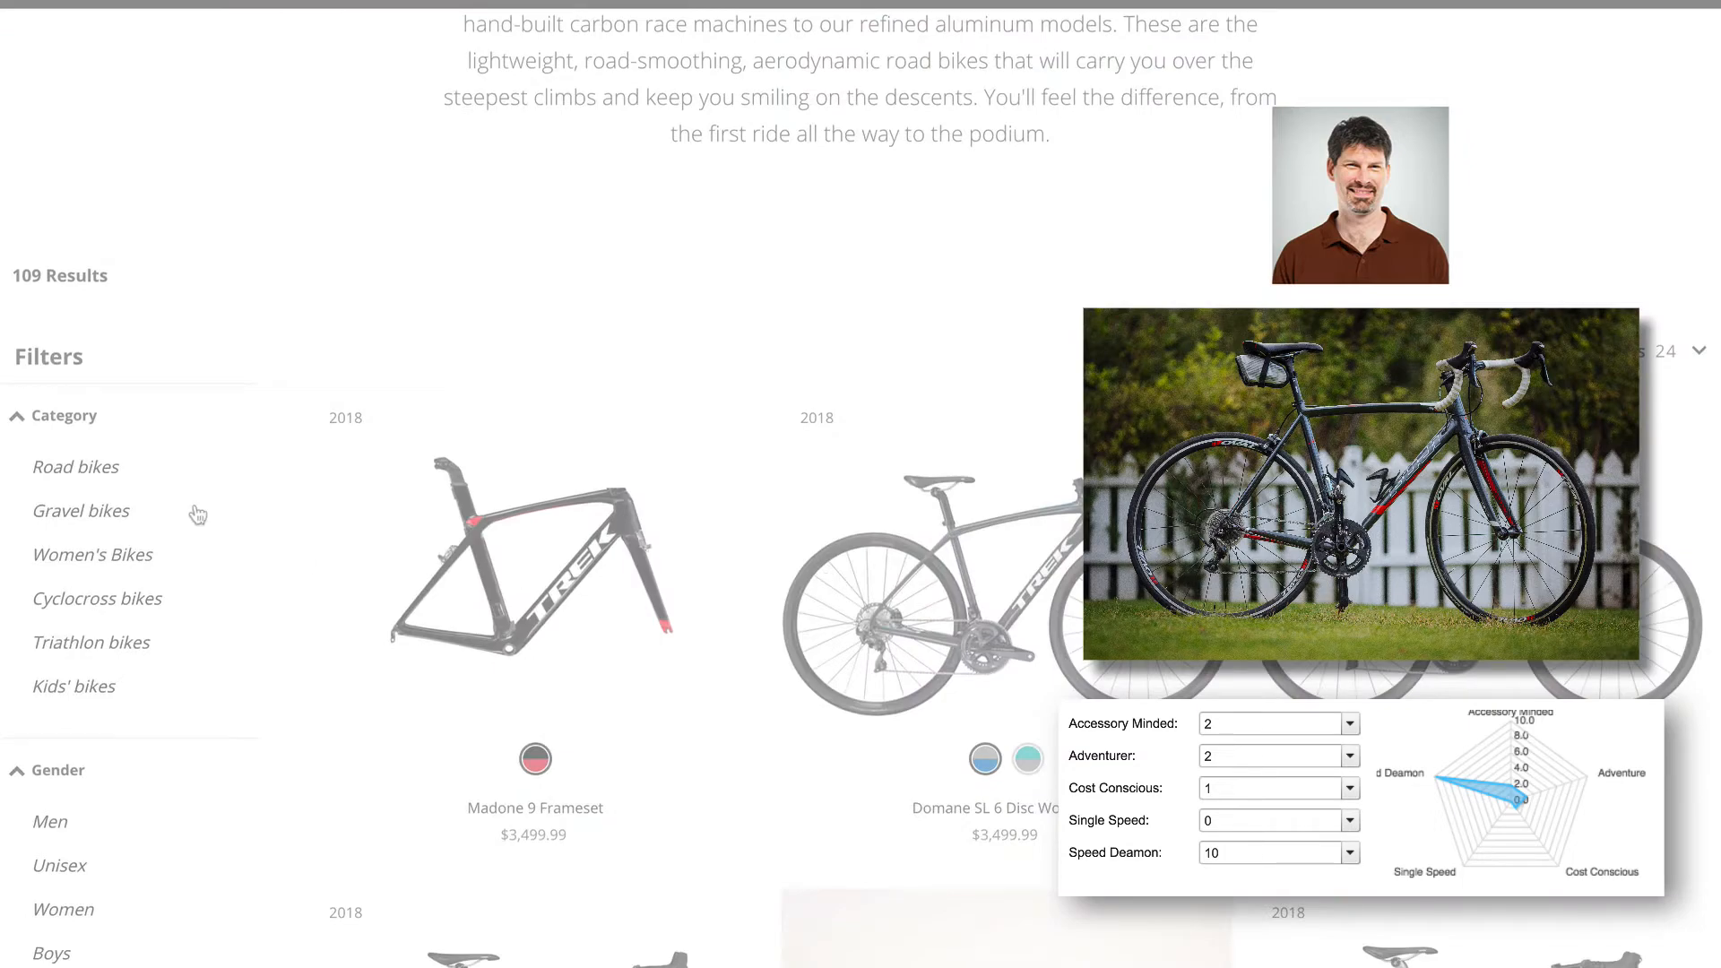
pyautogui.scroll(-4, 92, 477)
pyautogui.click(224, 497)
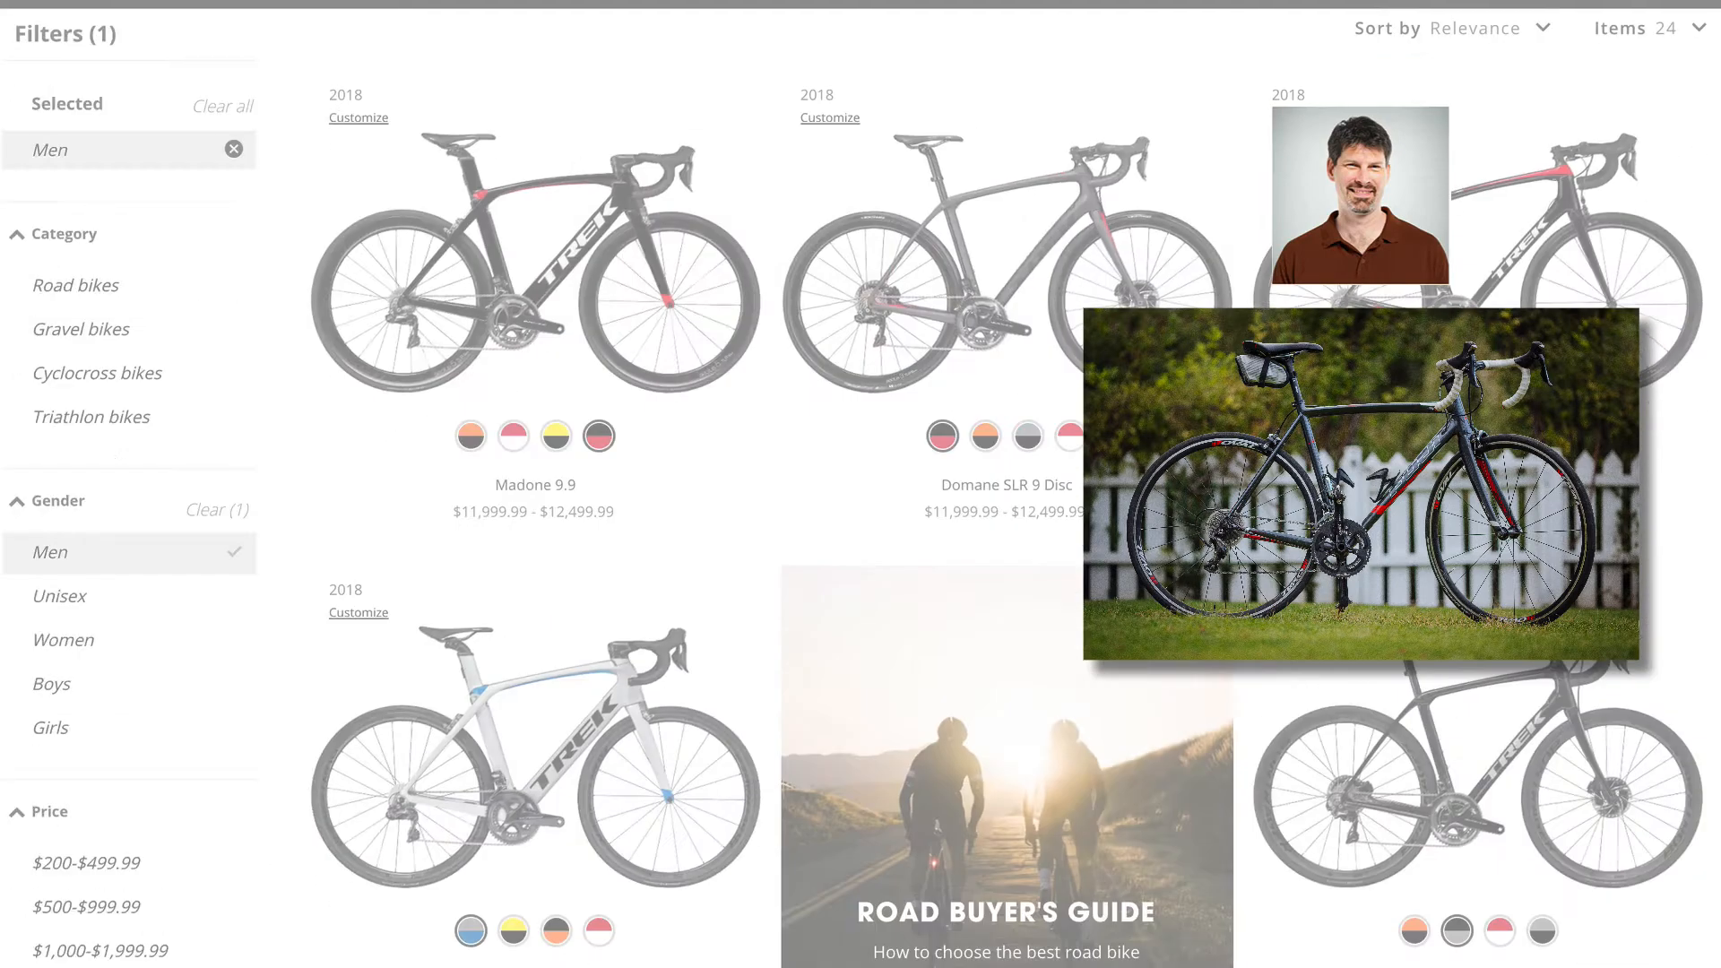
pyautogui.scroll(-3, 269, 538)
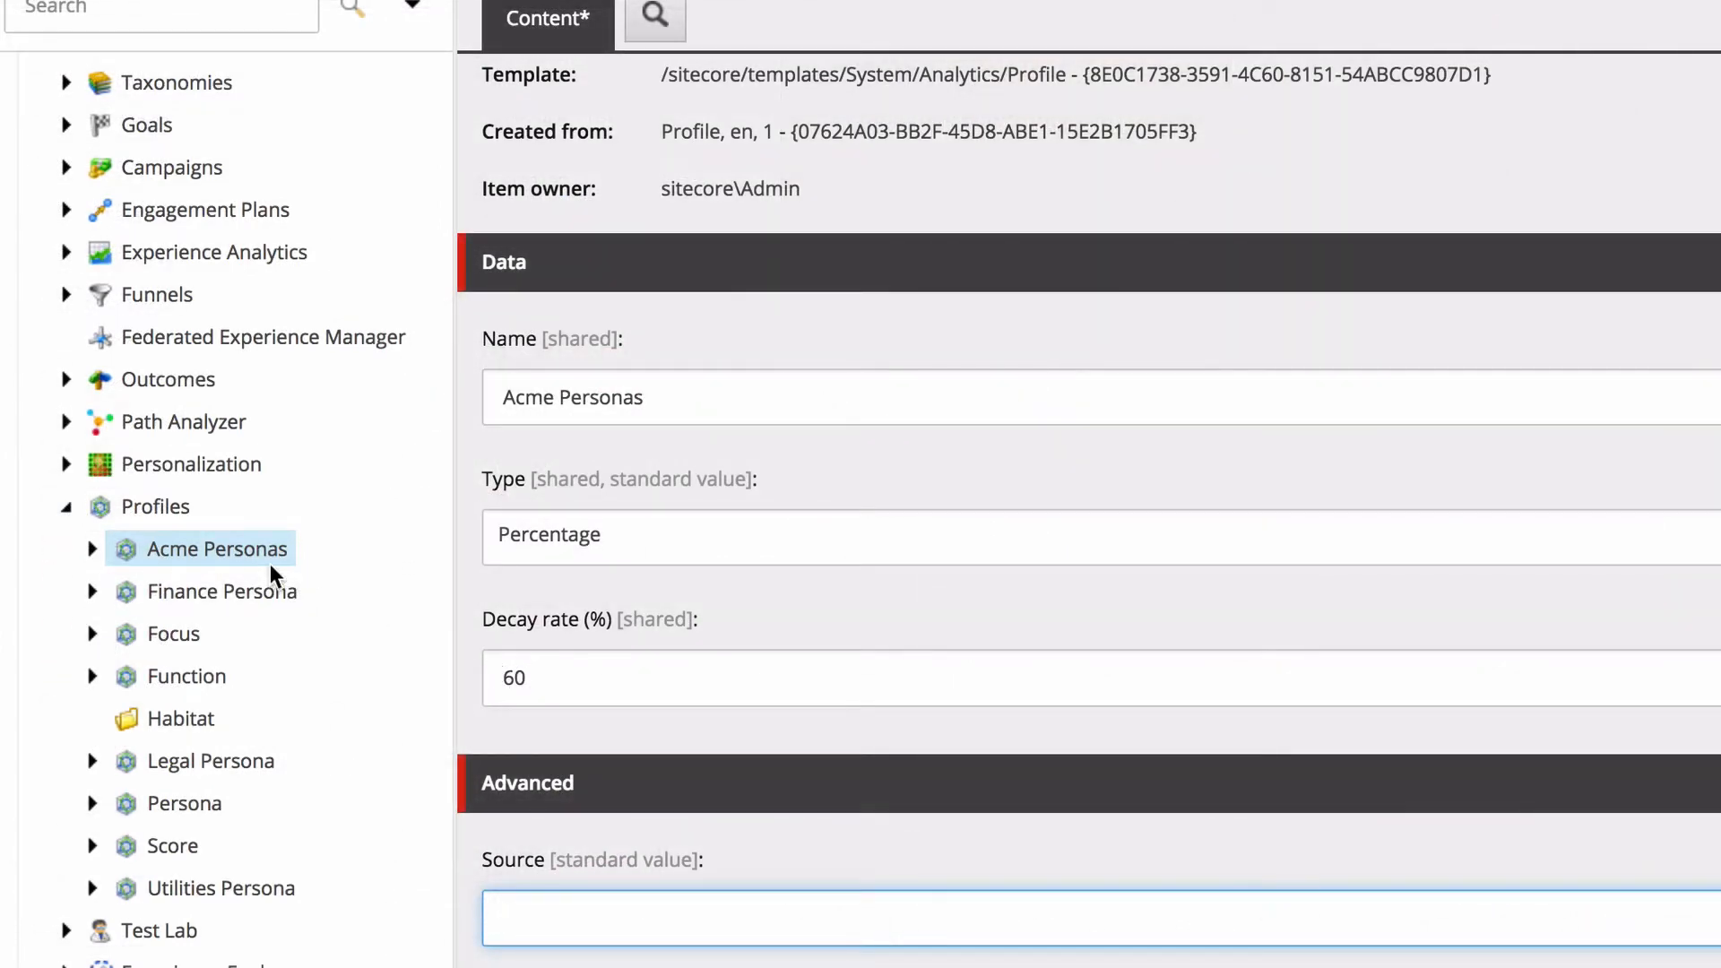
# Back in the Sitecore Marketing Control Panel, save the Acme Personas profile and expand it in the content tree.
pyautogui.hotkey('ctrl', 's')
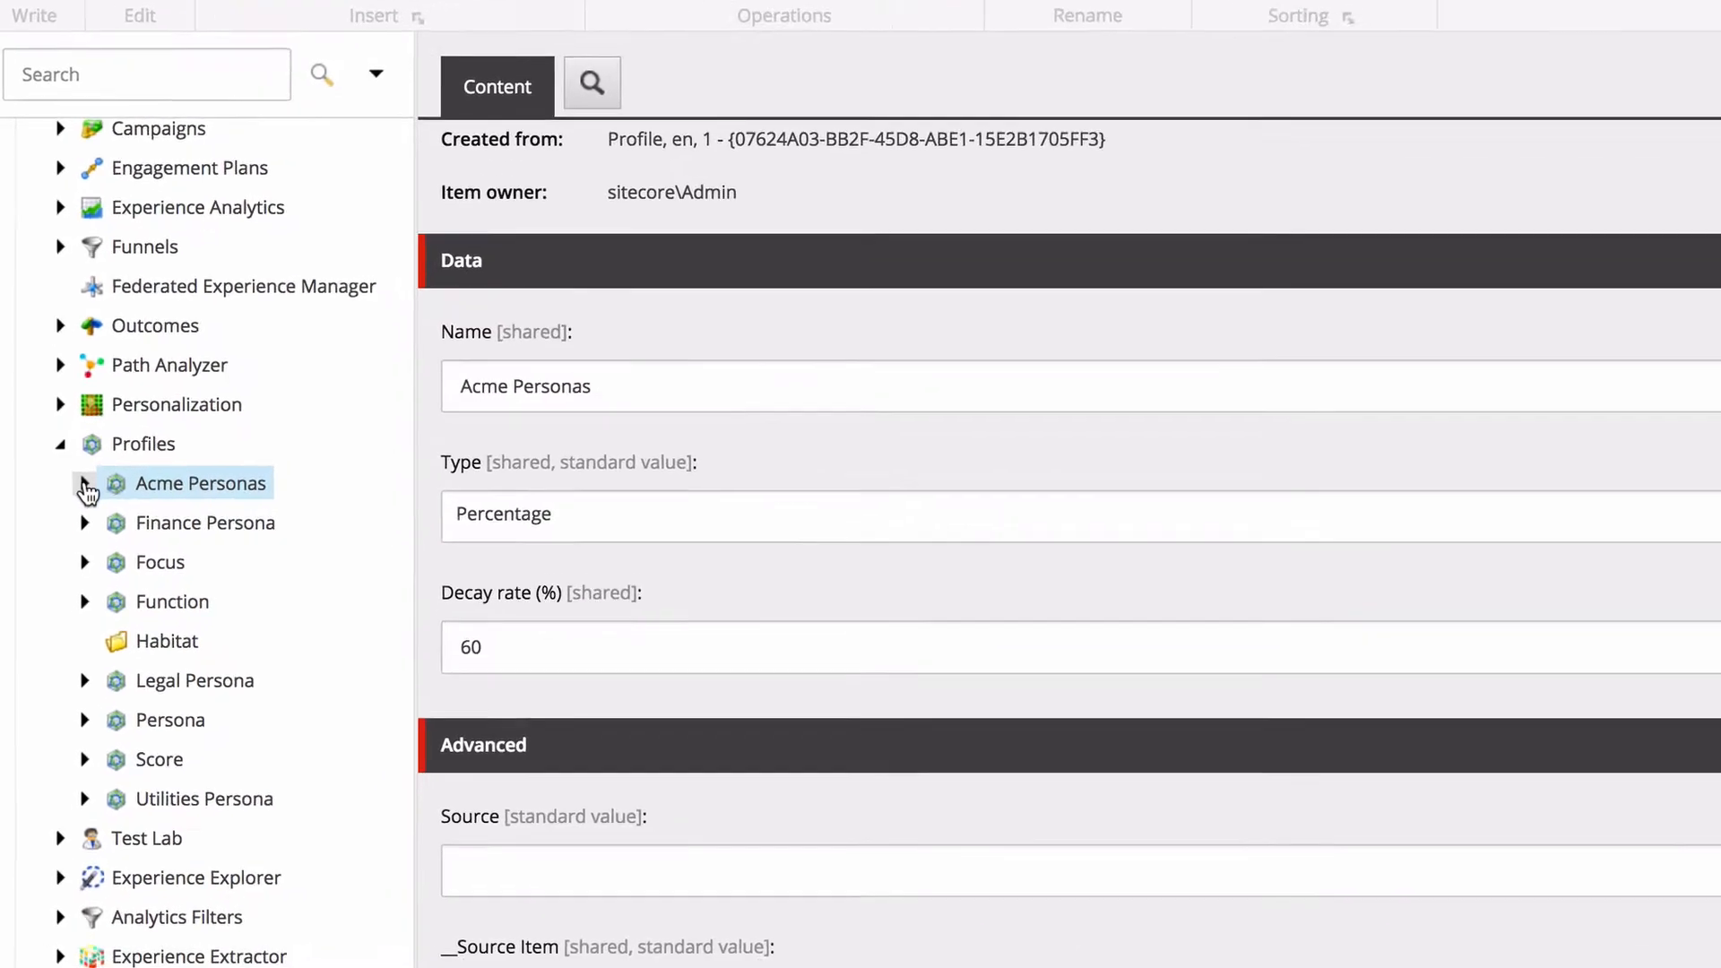
pyautogui.click(68, 581)
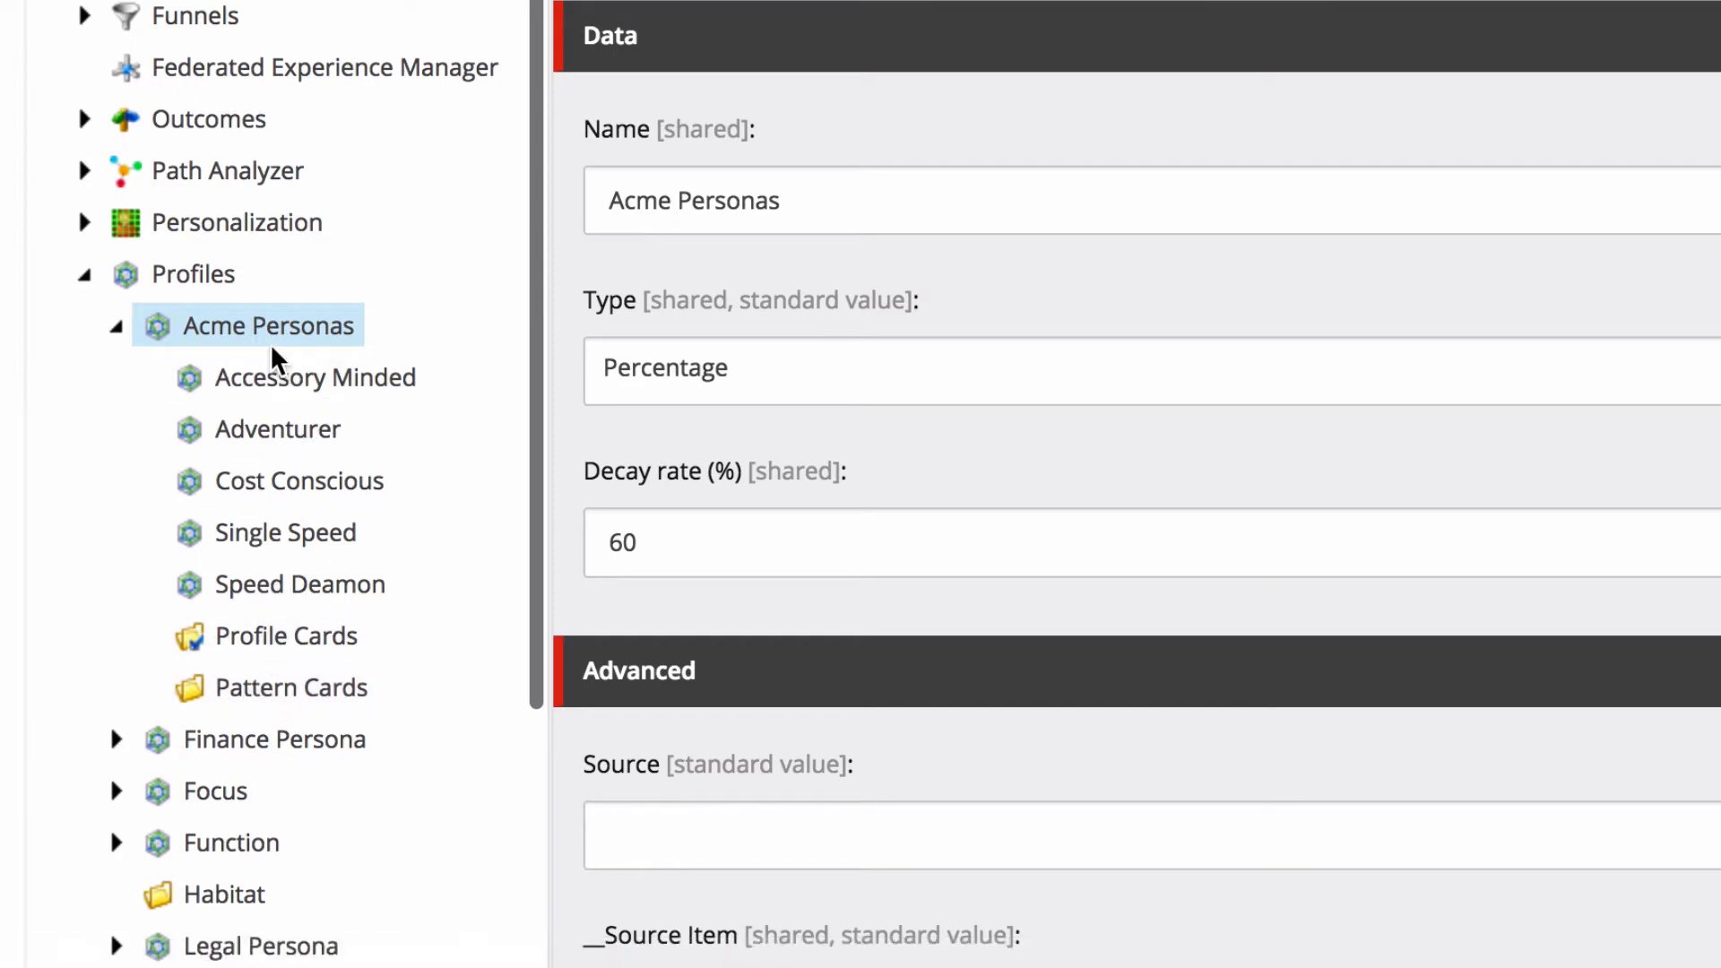
pyautogui.click(246, 333)
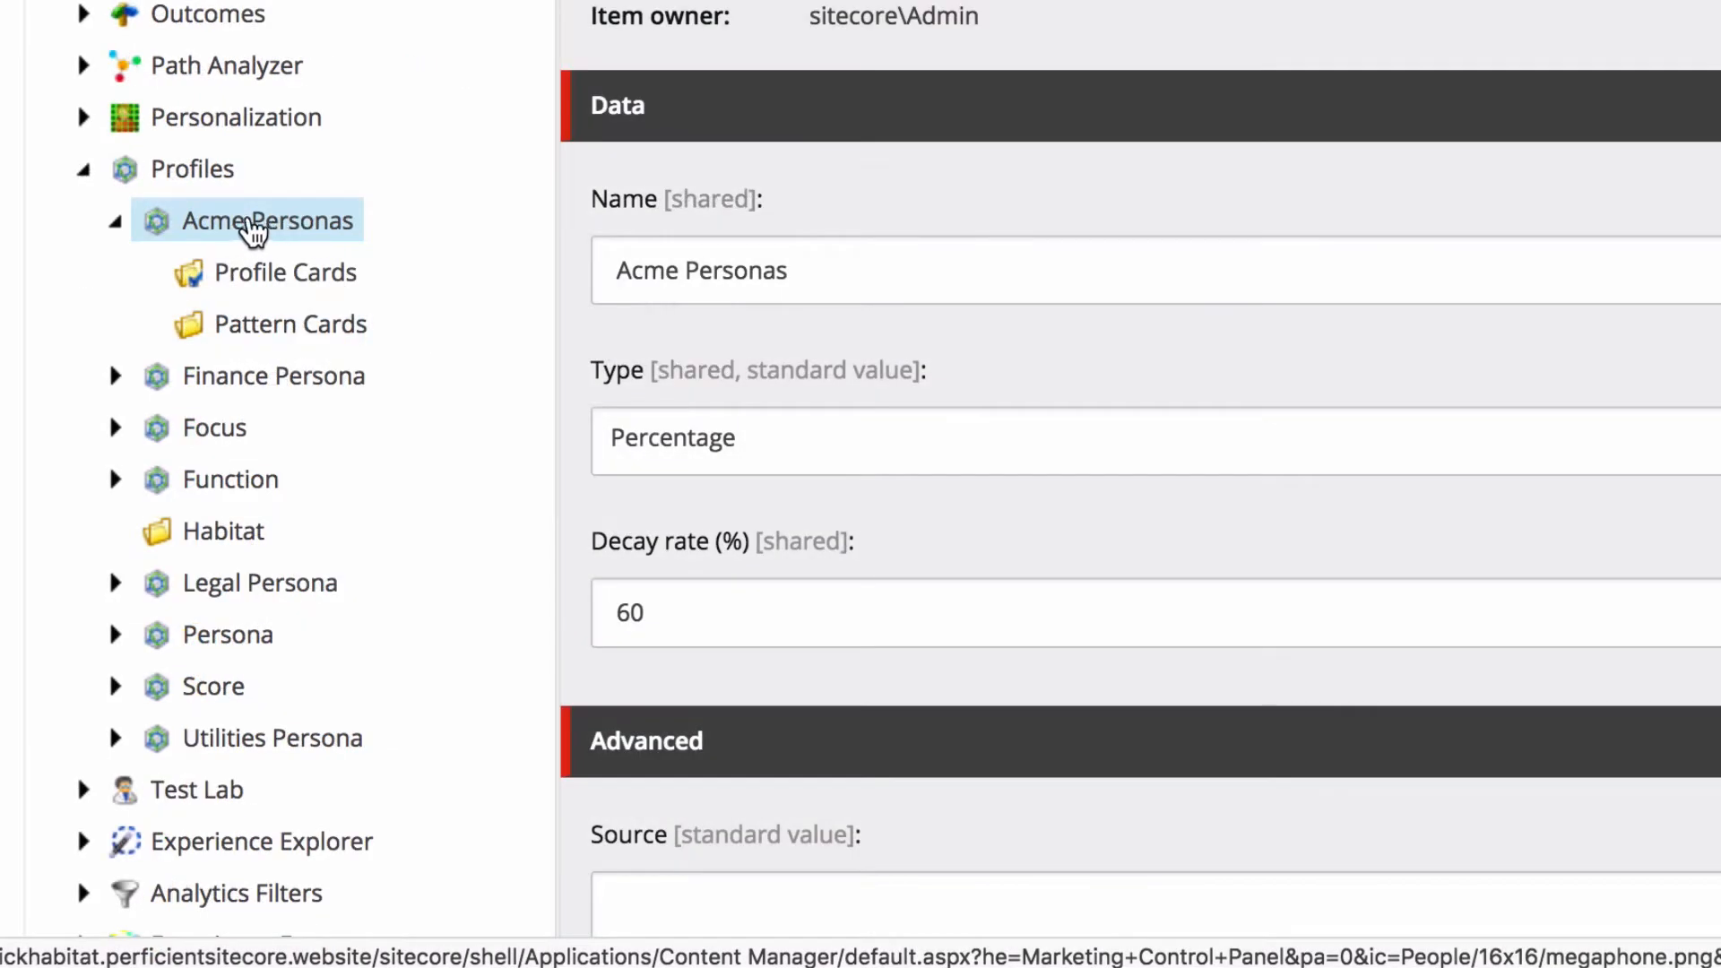
# Insert a profile key named "Adventurer" under the Acme Personas profile.
pyautogui.rightClick(297, 228)
pyautogui.moveTo(403, 258)
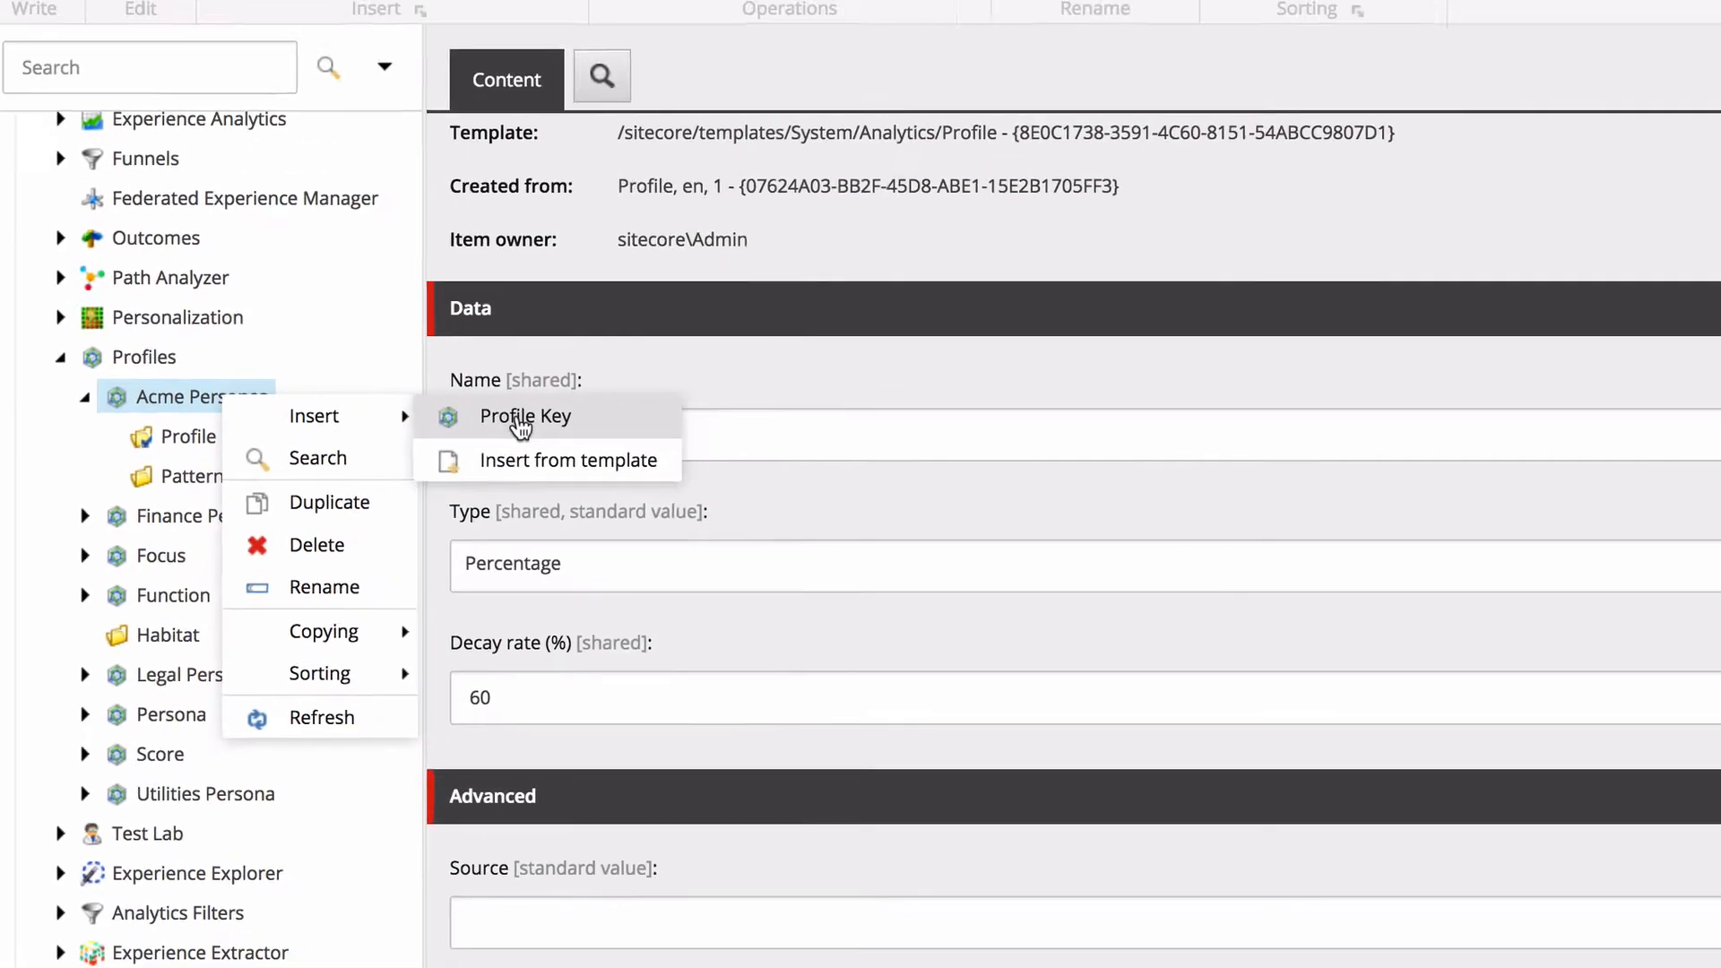
pyautogui.click(683, 255)
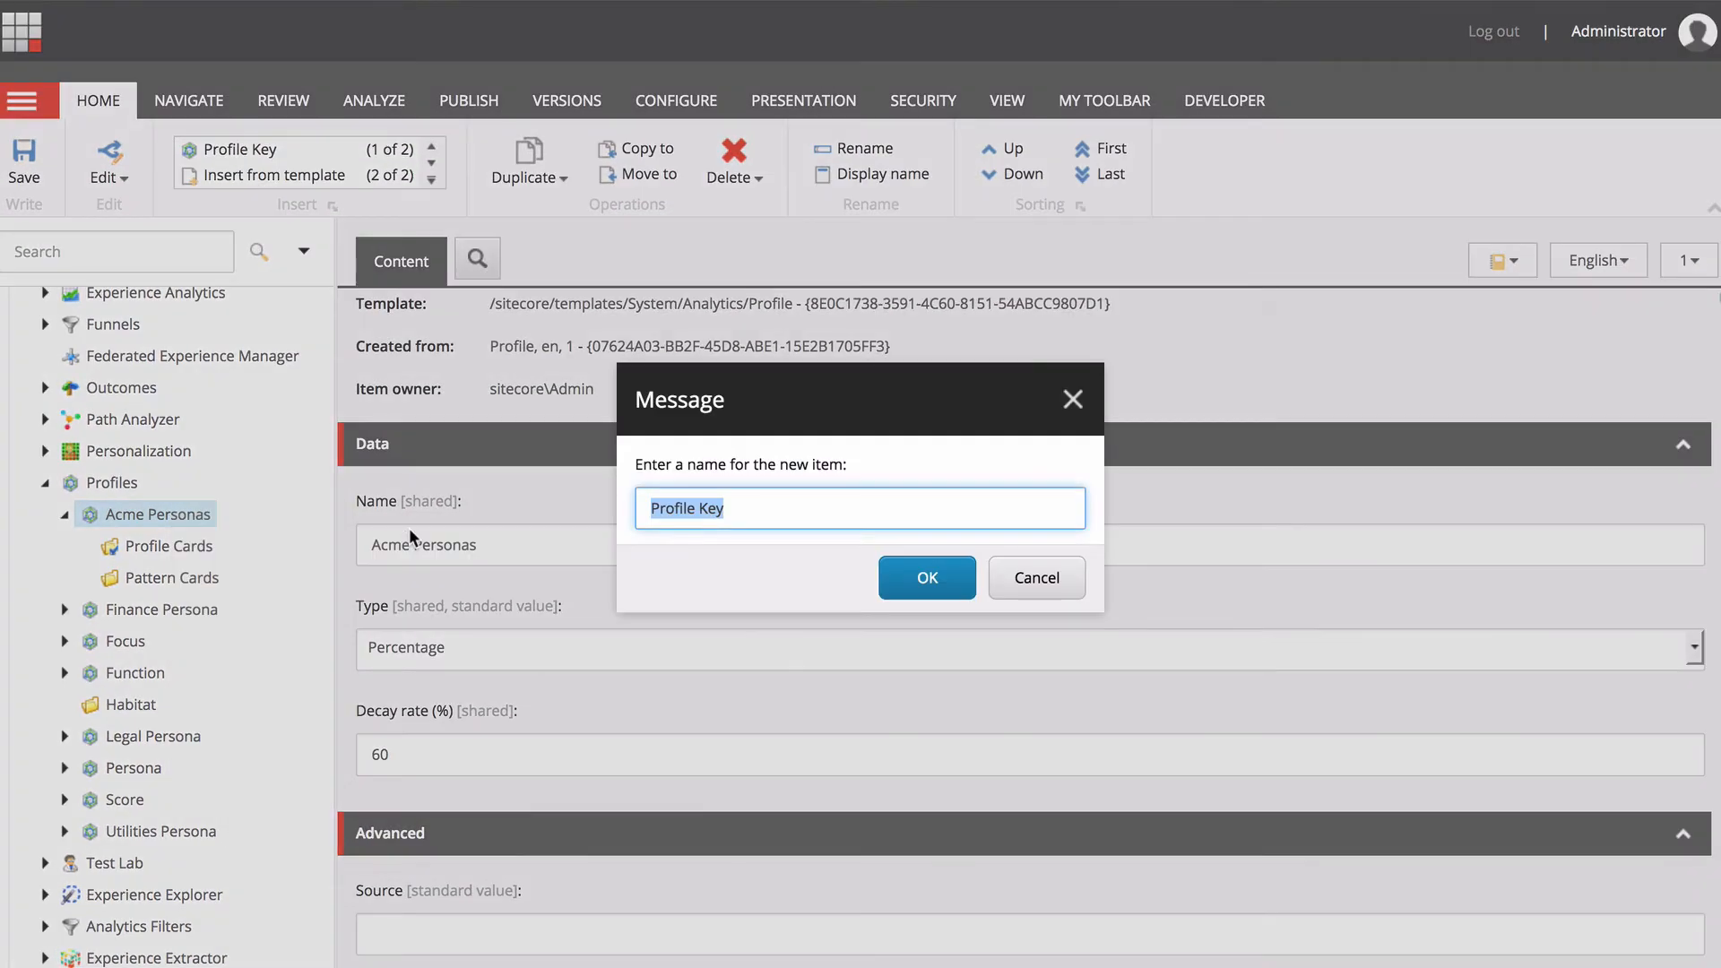
pyautogui.write('Adventurer')
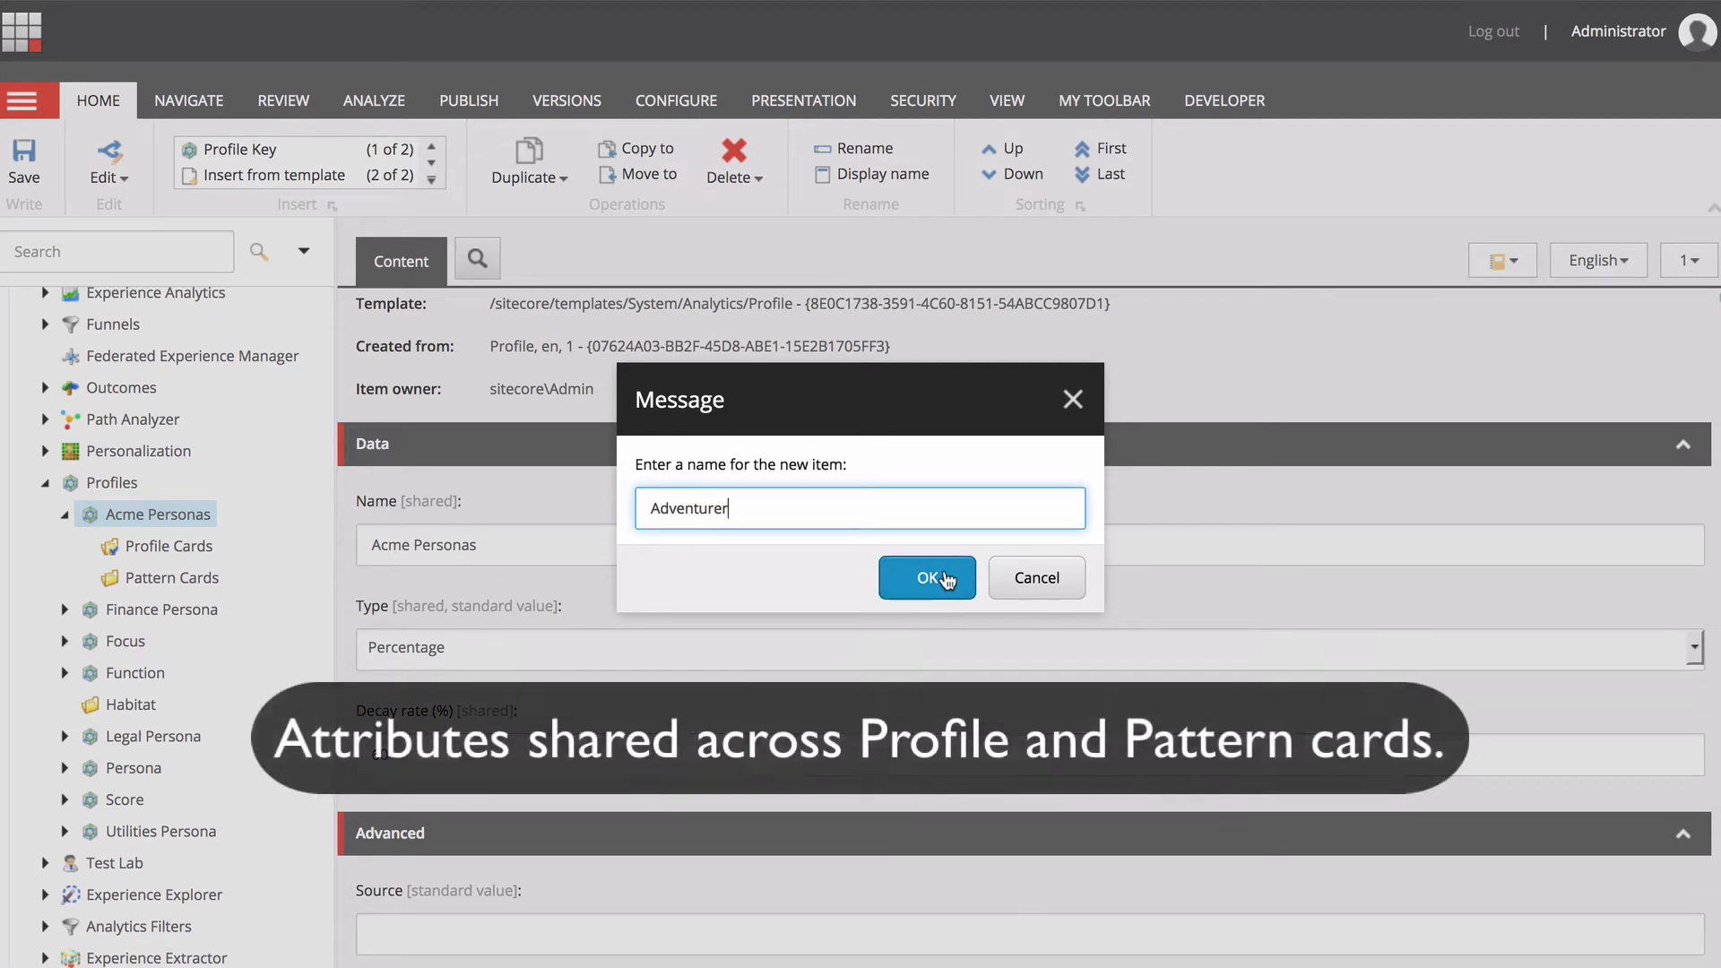
pyautogui.click(926, 577)
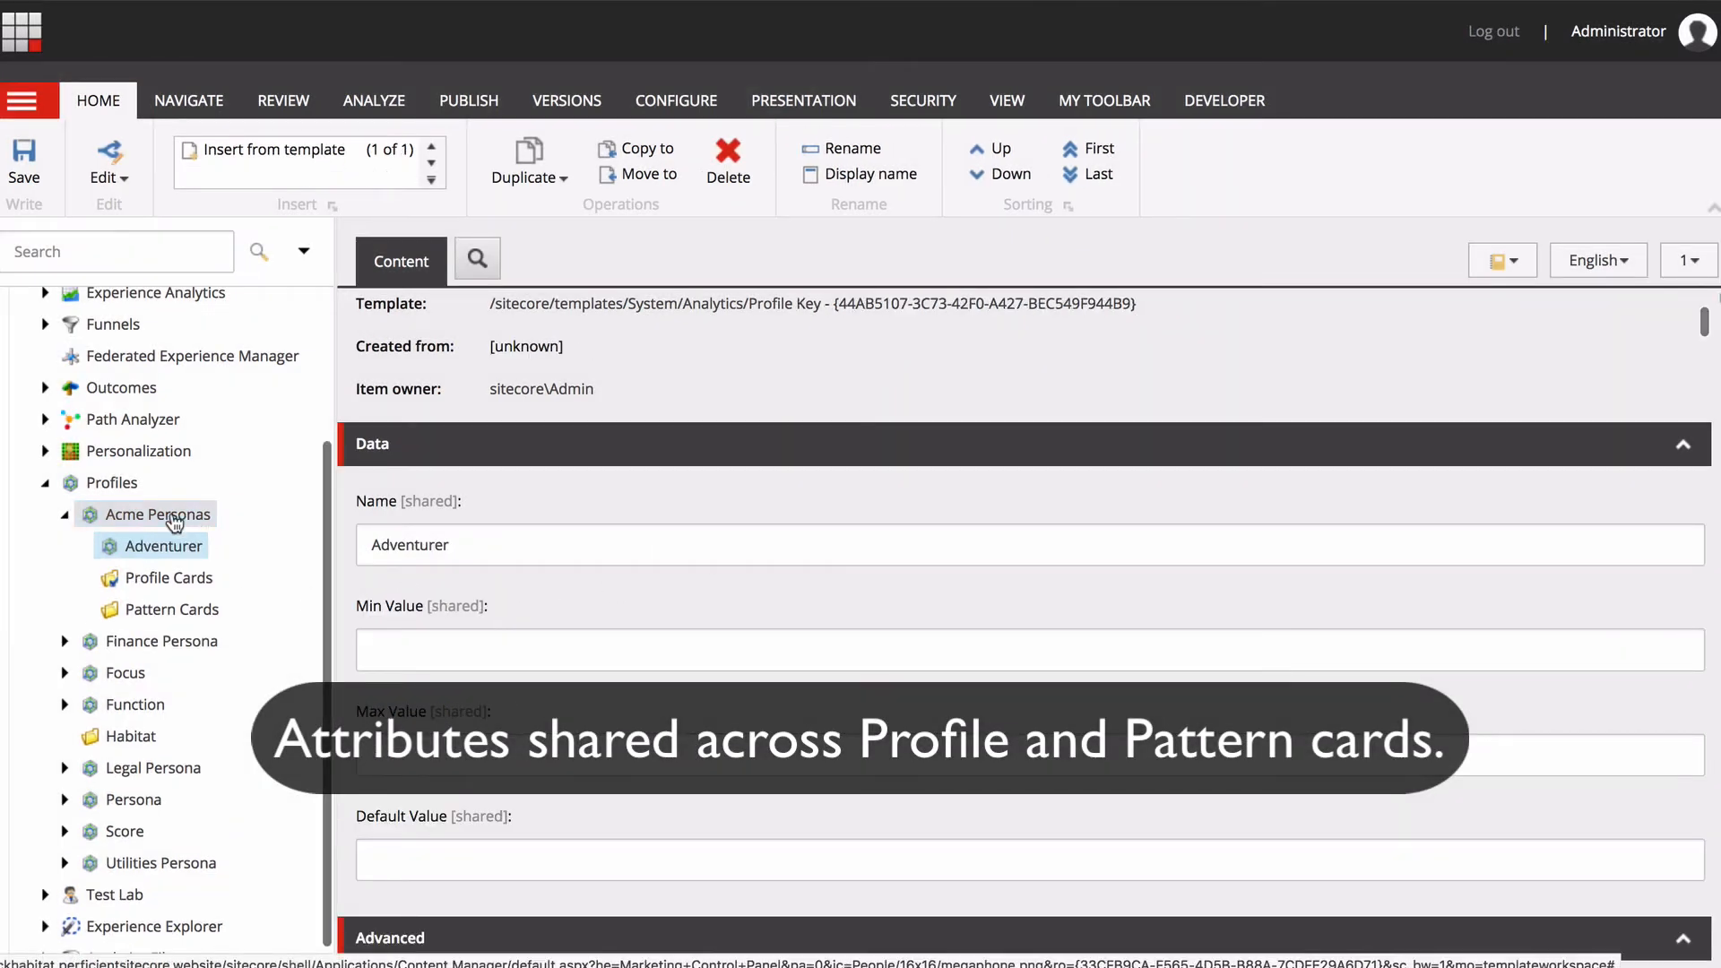
# Insert a profile key named "Cost Conscious" under the Acme Personas profile.
pyautogui.rightClick(175, 518)
pyautogui.moveTo(260, 531)
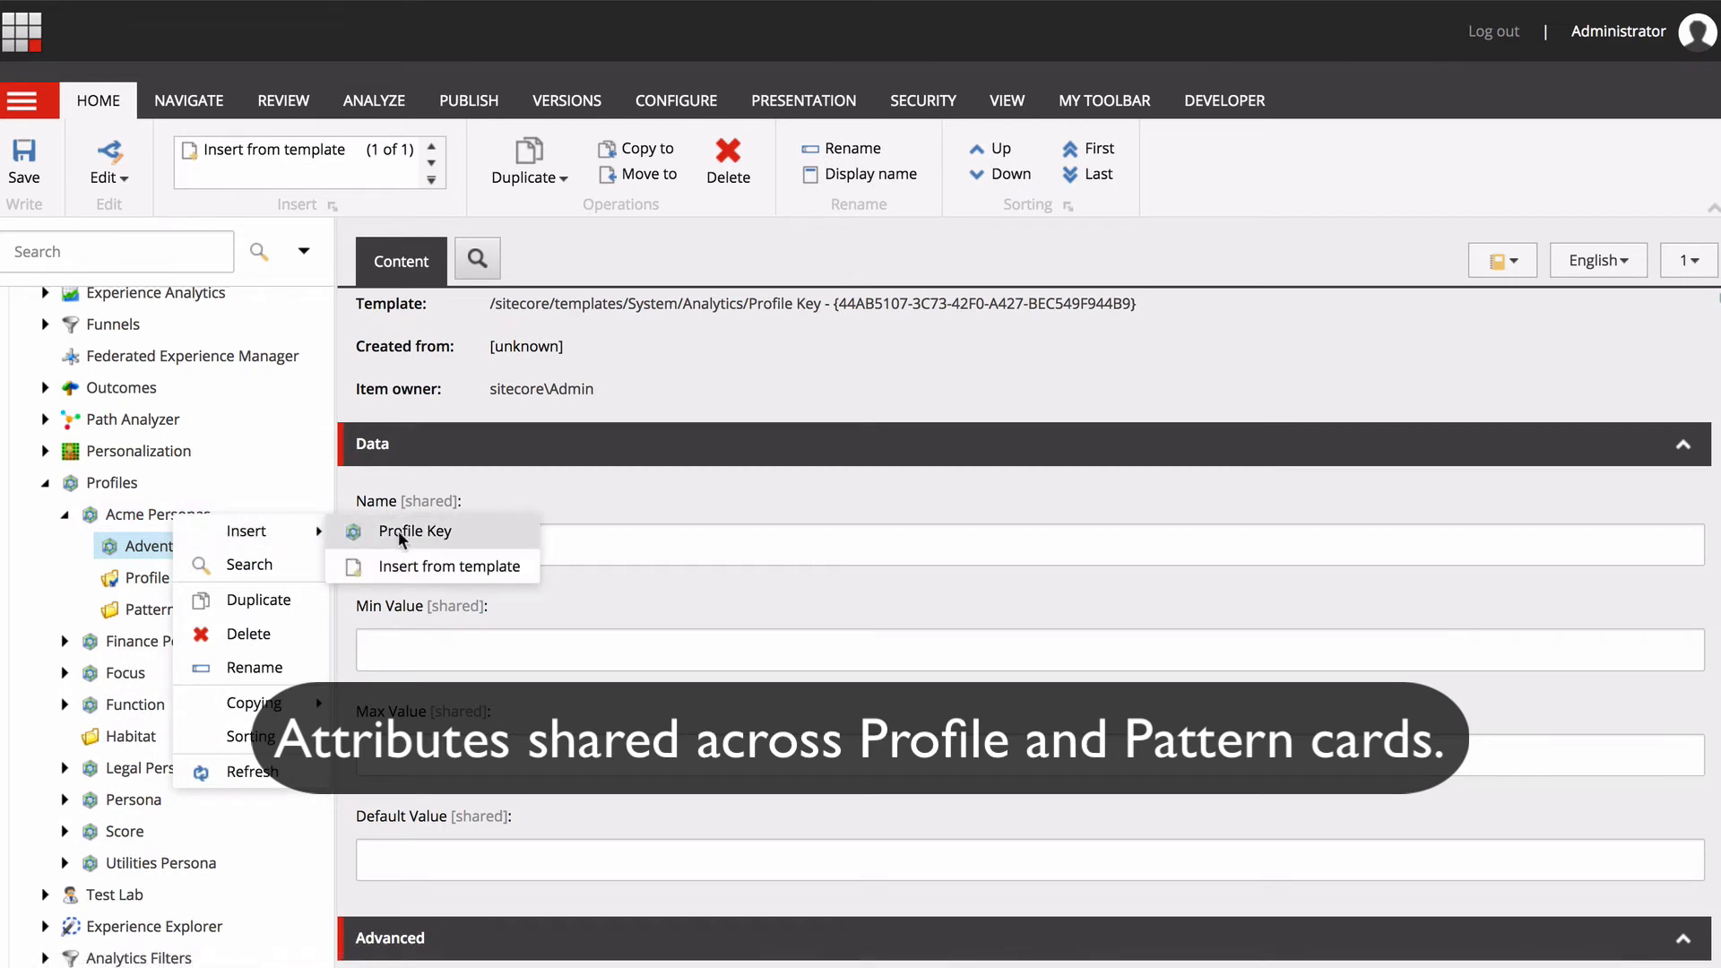
pyautogui.click(399, 536)
pyautogui.write('Cost Cons')
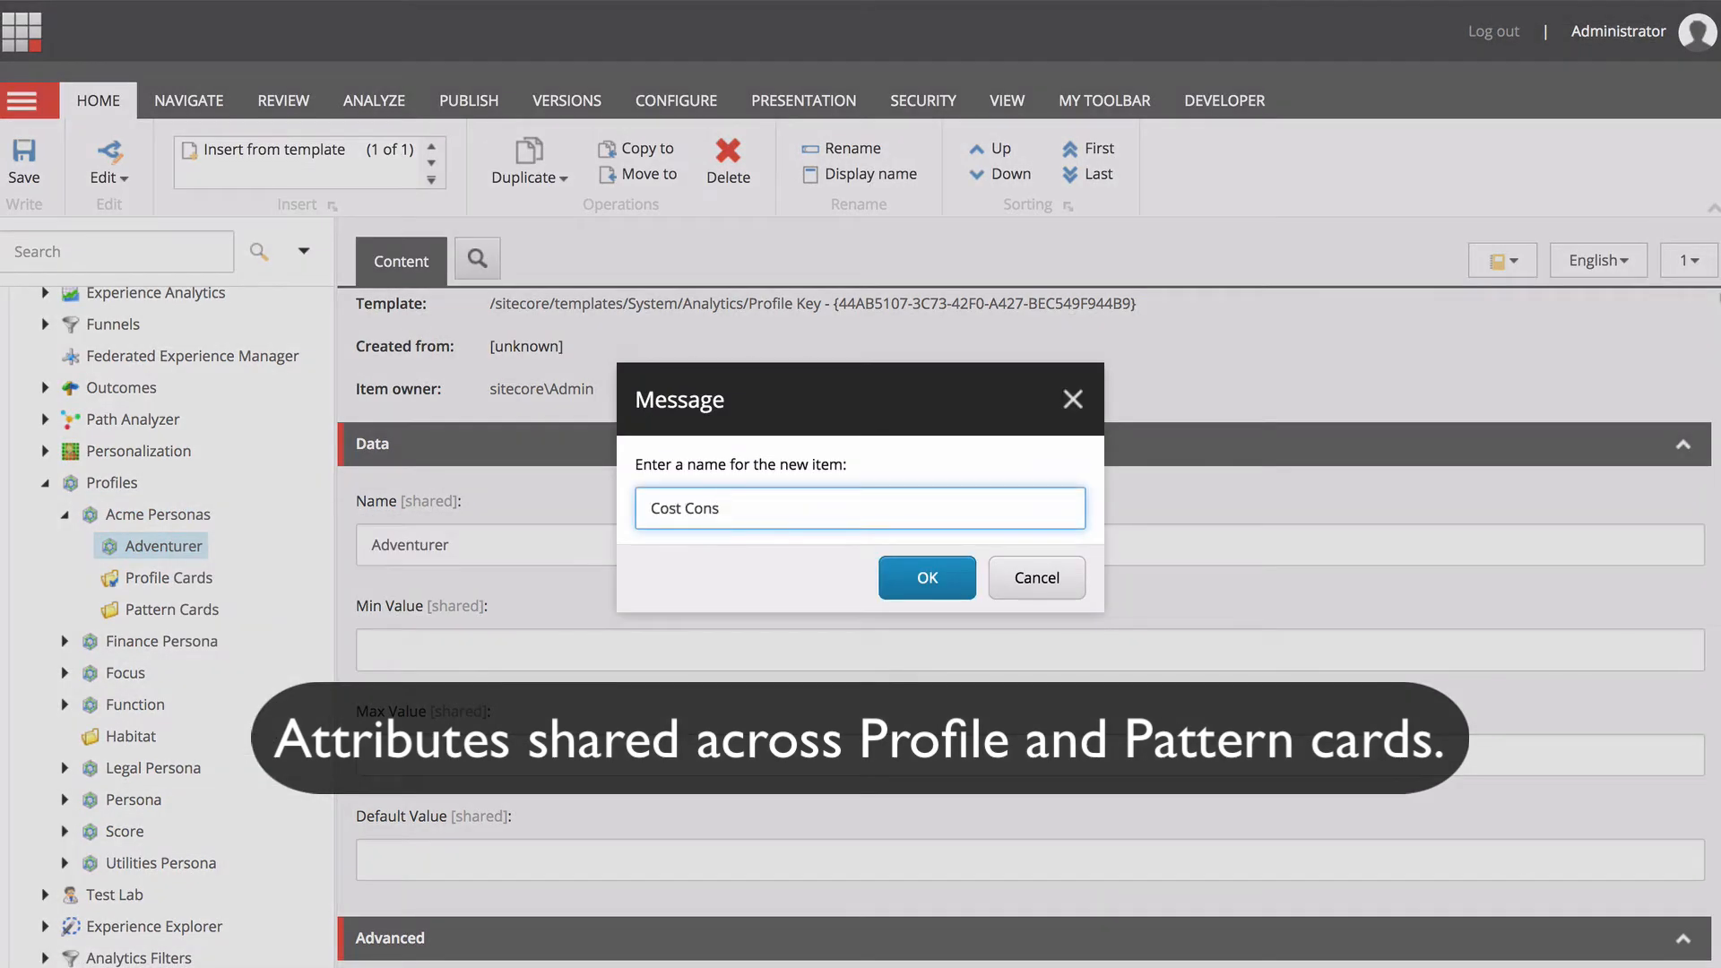
pyautogui.click(926, 577)
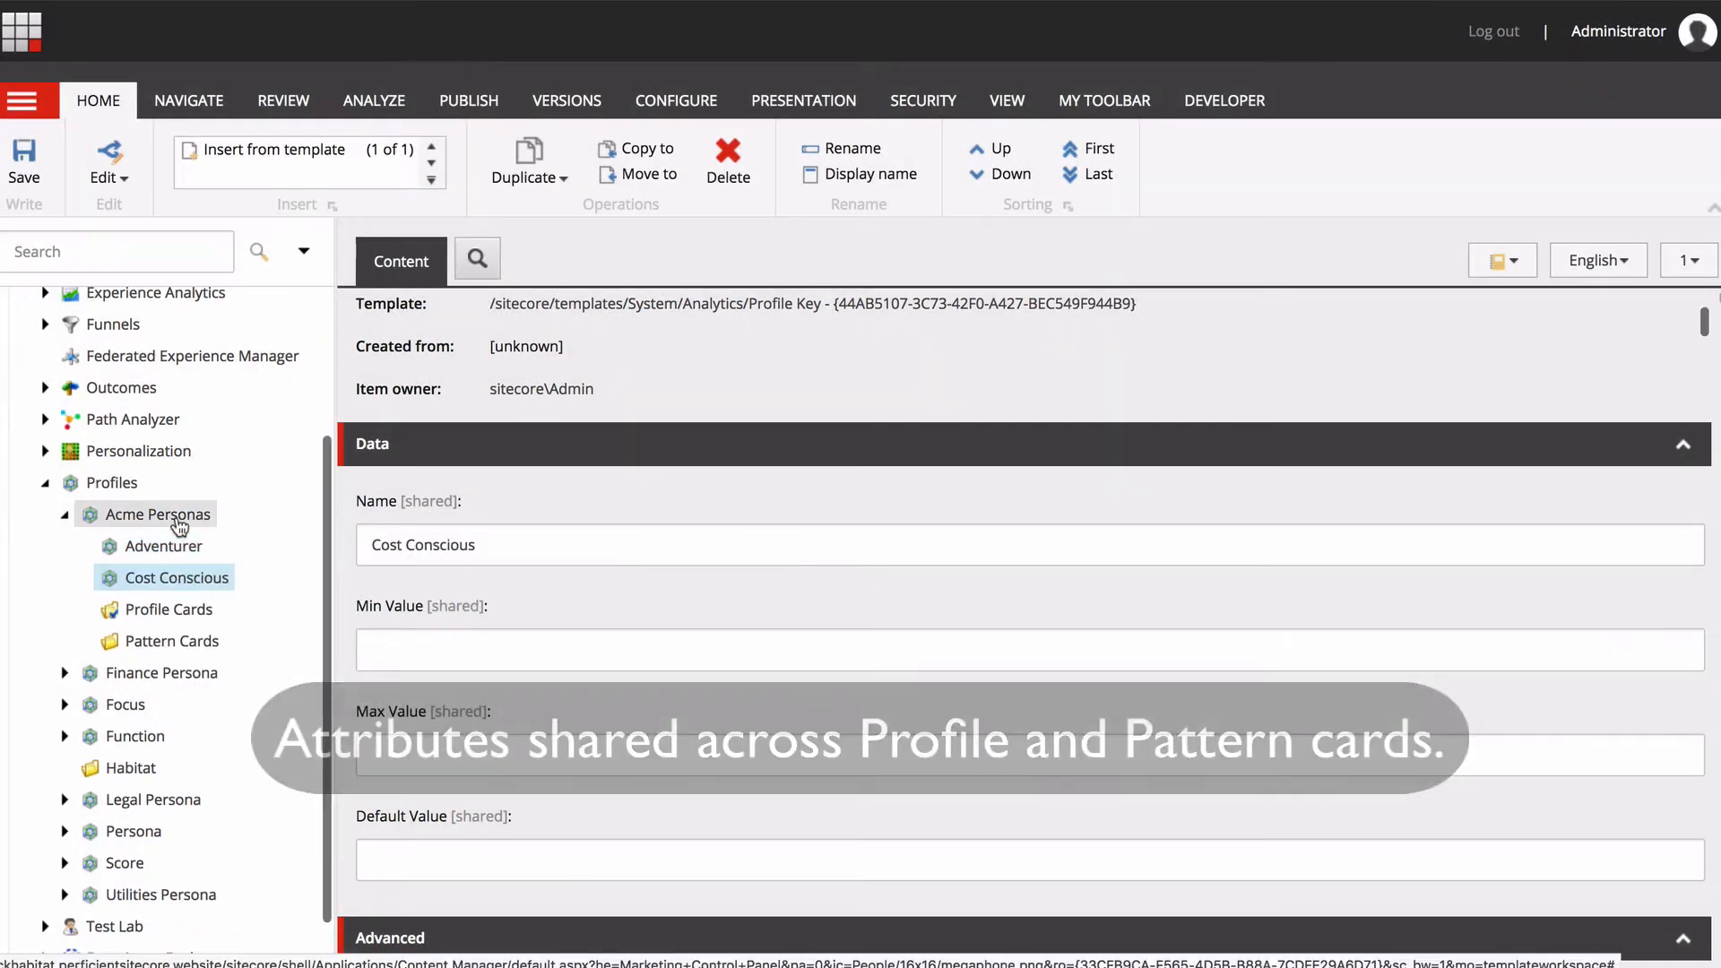
# Insert a profile key named "Speed Deamon" under the Acme Personas profile.
pyautogui.rightClick(190, 531)
pyautogui.moveTo(251, 538)
pyautogui.click(419, 539)
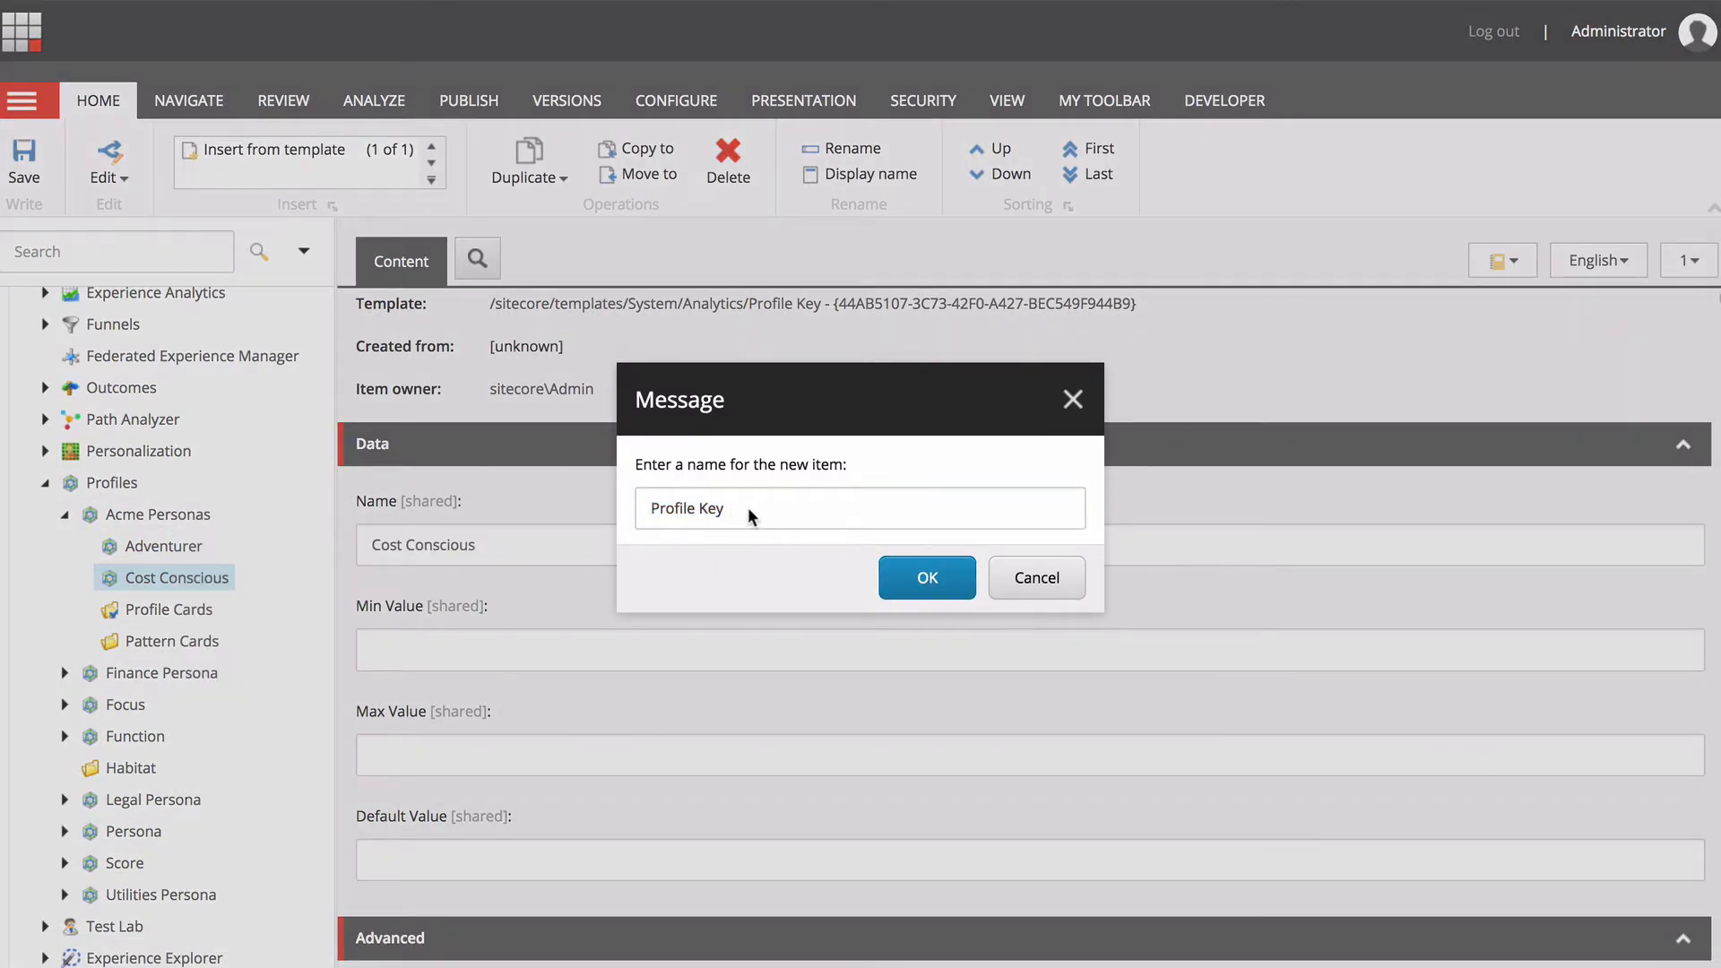
pyautogui.click(751, 515)
pyautogui.hotkey('ctrl', 'a')
pyautogui.write('Spe')
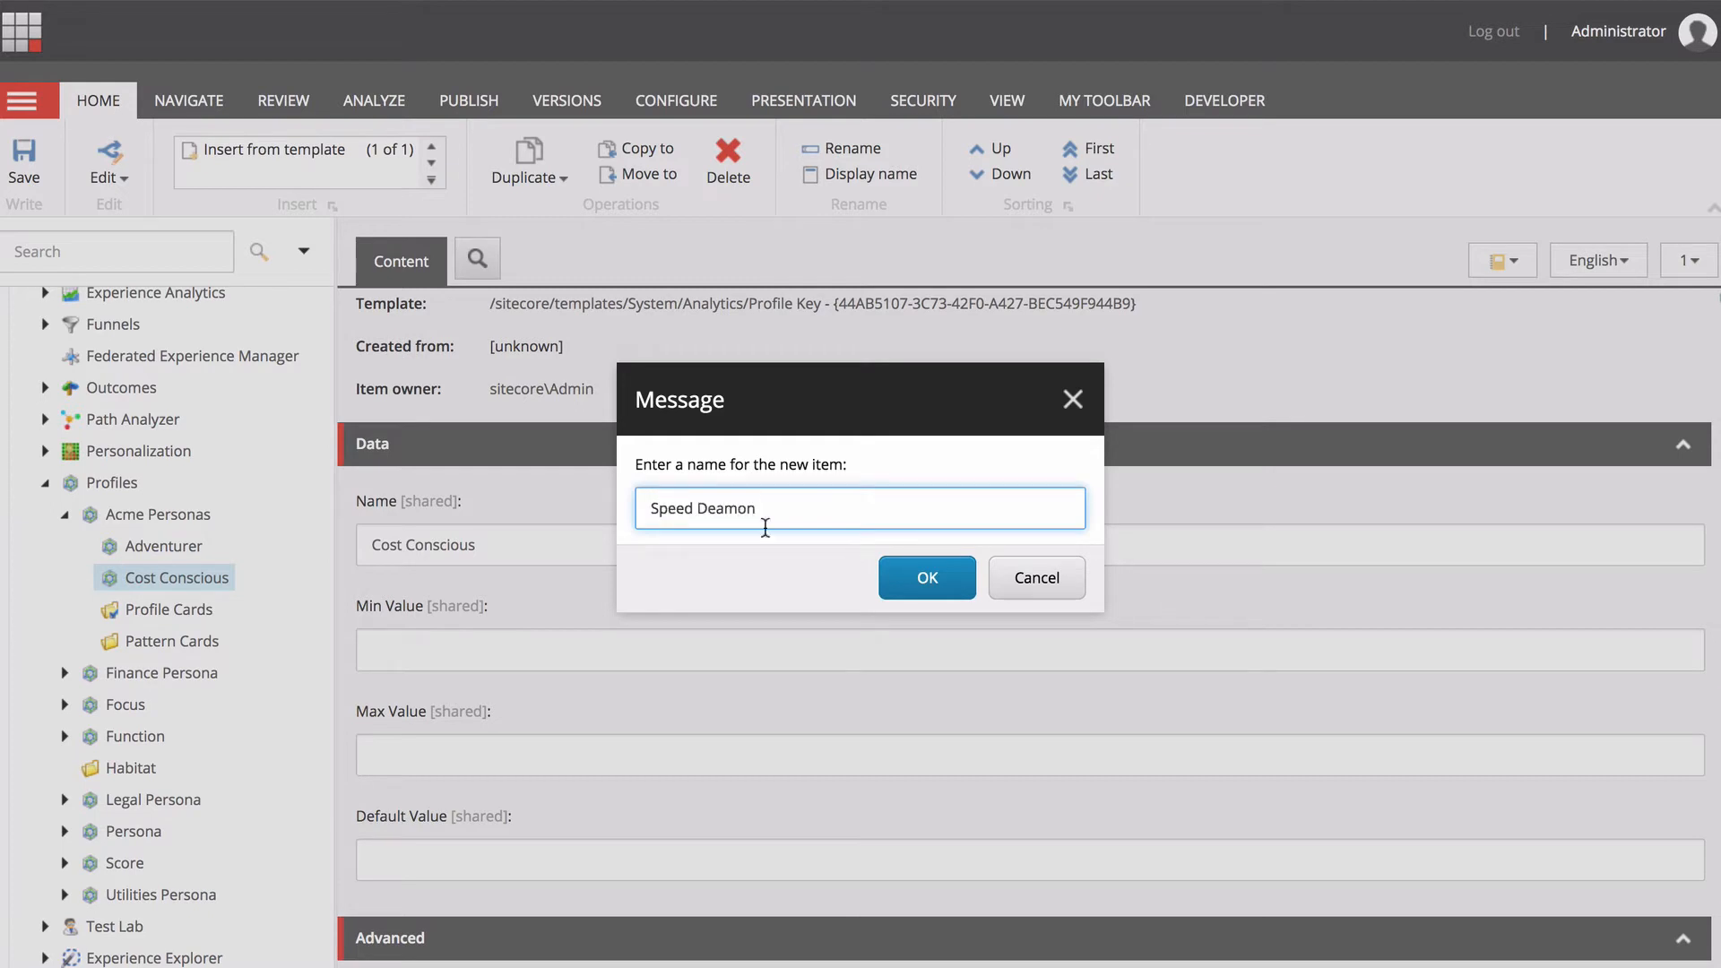
pyautogui.click(926, 577)
# Insert a profile key named "Single Speed" under the Acme Personas profile.
pyautogui.rightClick(126, 513)
pyautogui.moveTo(239, 526)
pyautogui.click(416, 535)
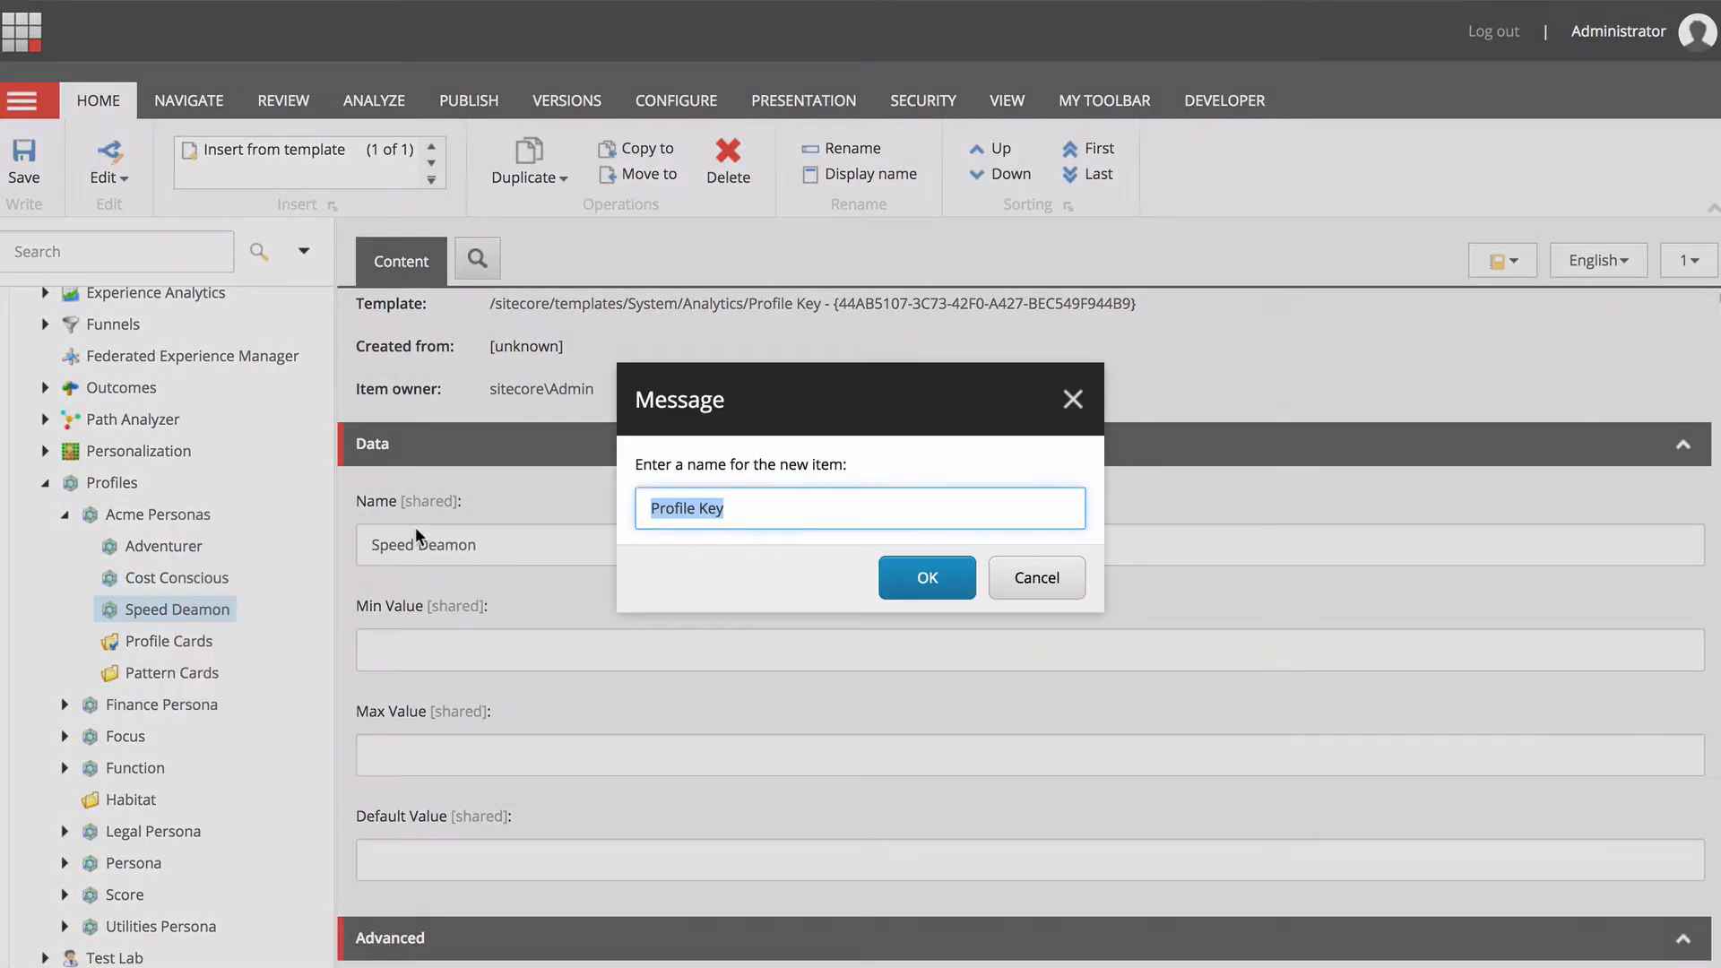
pyautogui.write('Single')
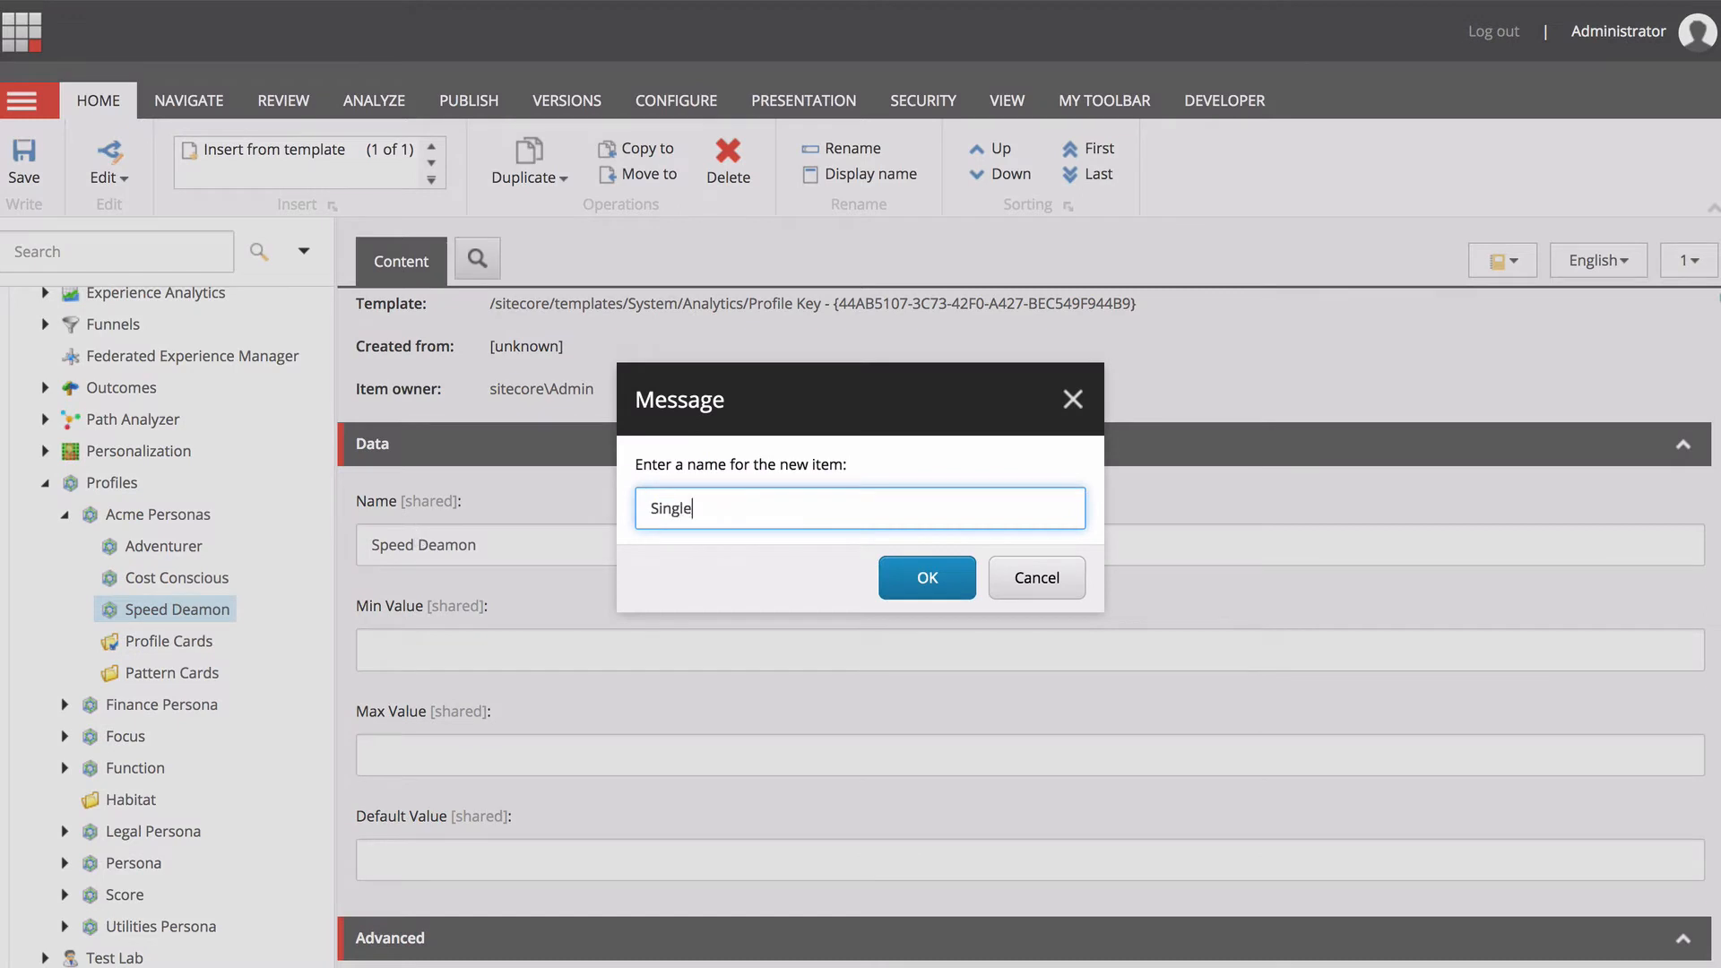
pyautogui.write(' Speed')
pyautogui.click(926, 578)
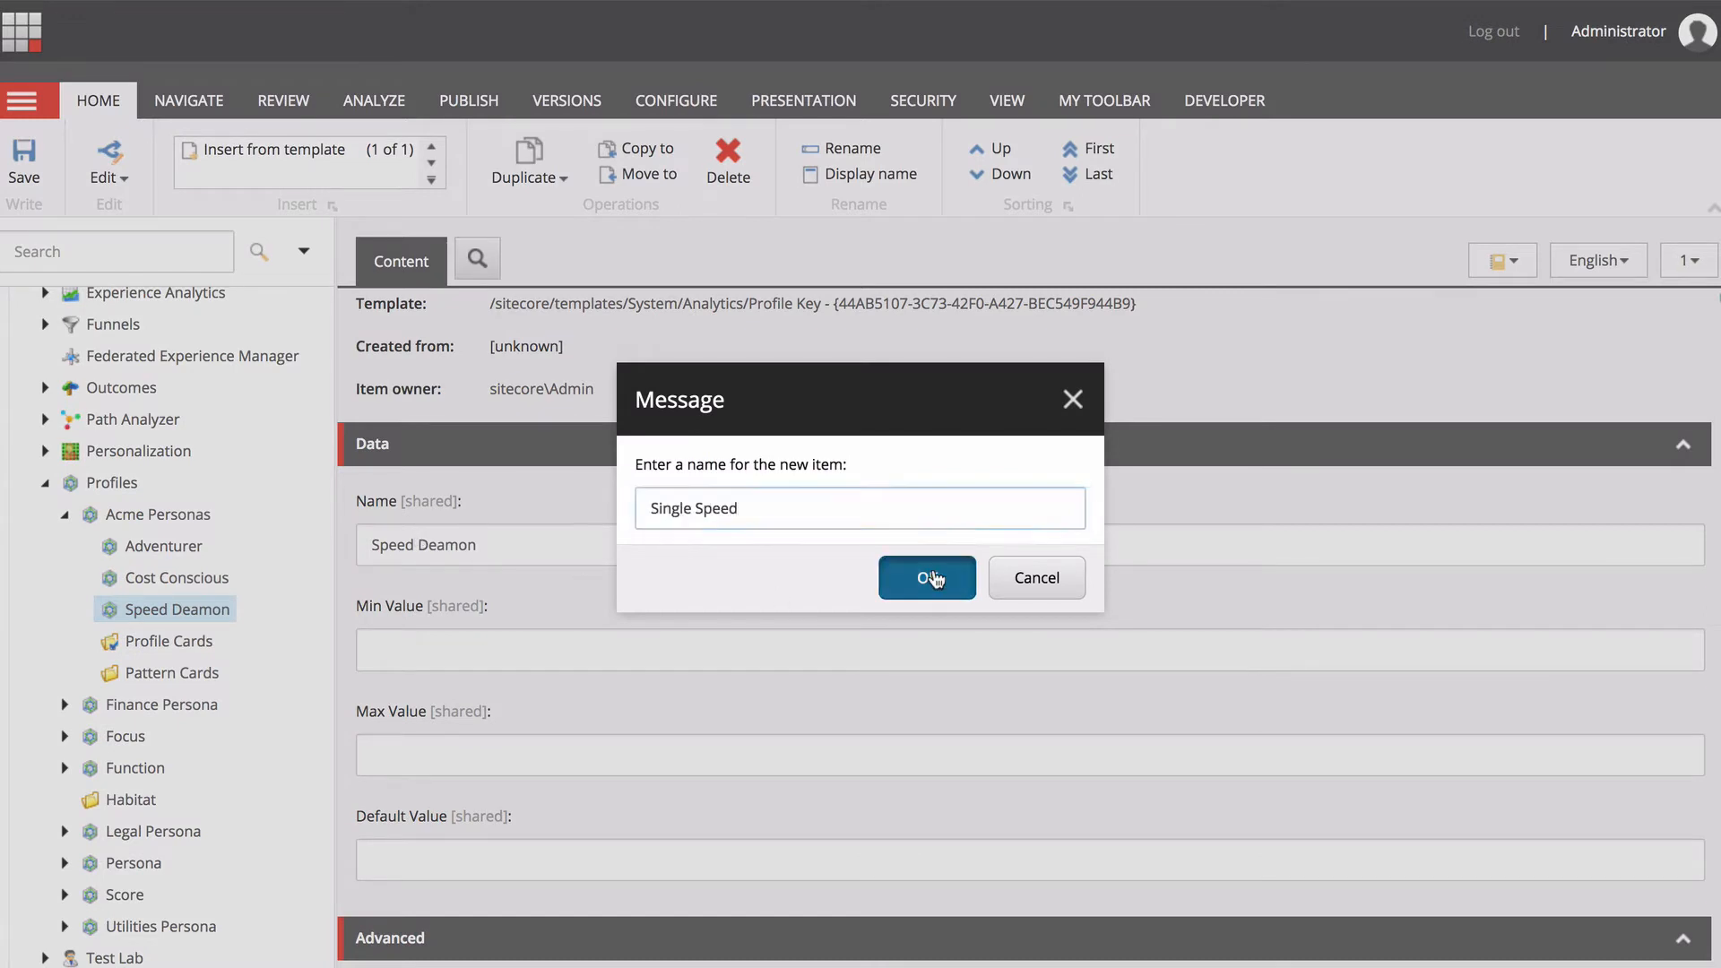
# Insert a profile key named "Accessory Minded" under the Acme Personas profile.
pyautogui.rightClick(183, 514)
pyautogui.moveTo(269, 536)
pyautogui.click(421, 535)
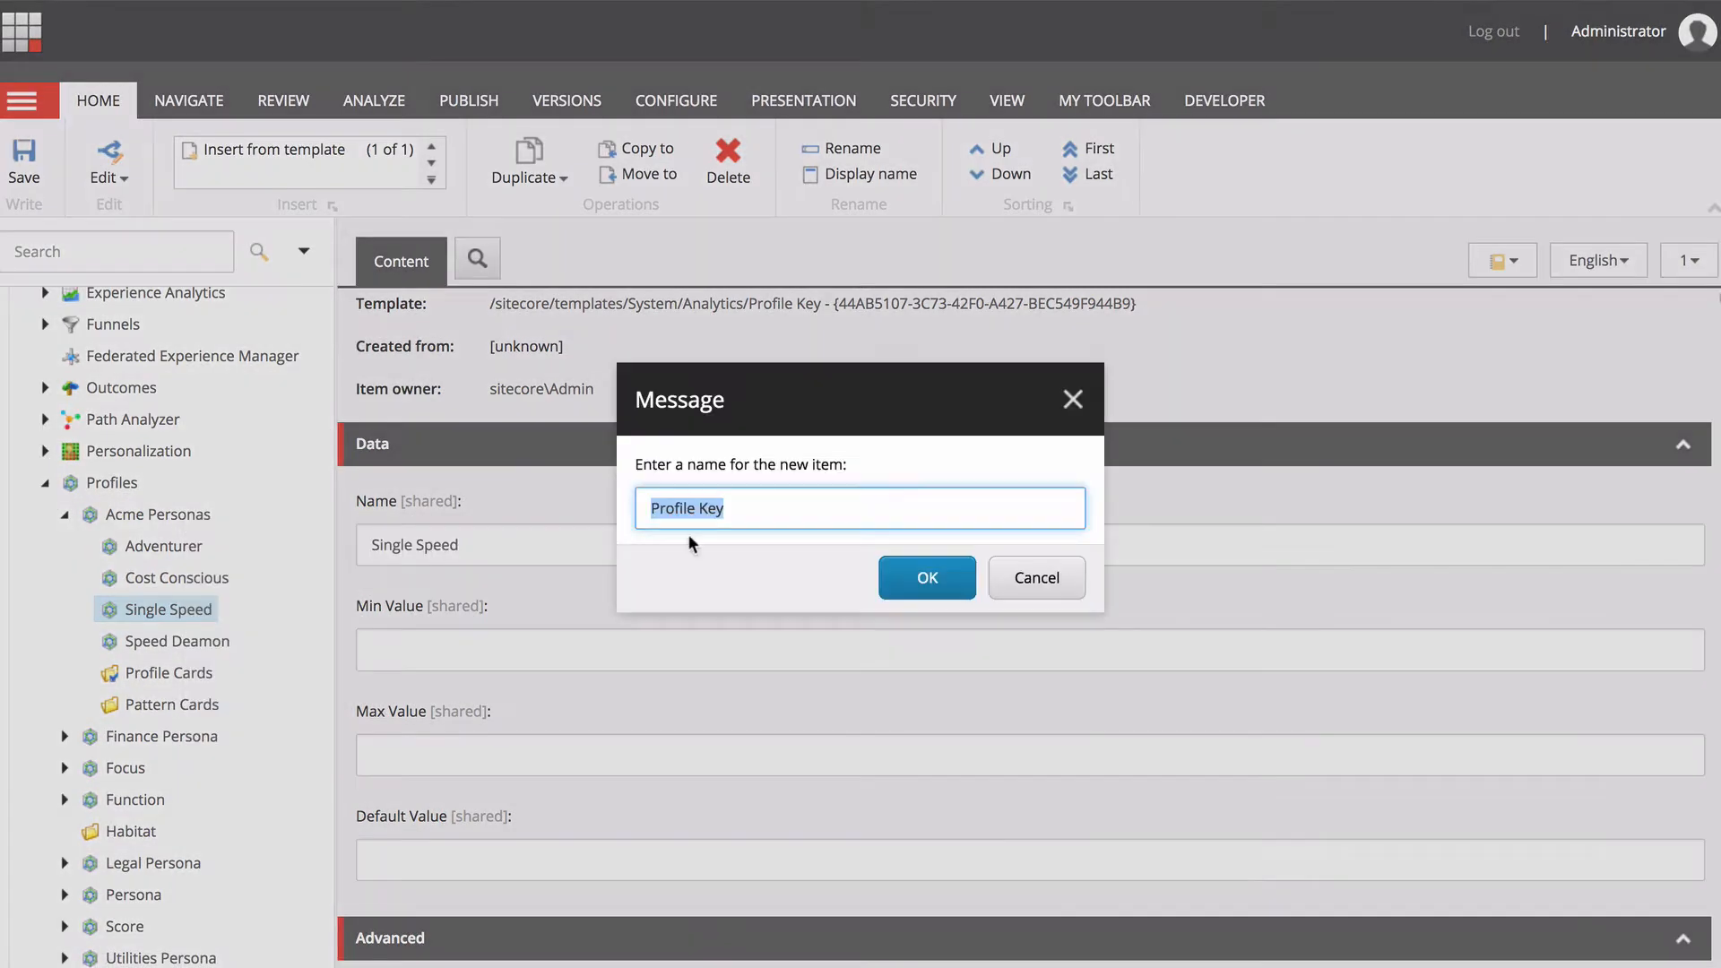
pyautogui.write('Accessory Minded')
pyautogui.click(927, 577)
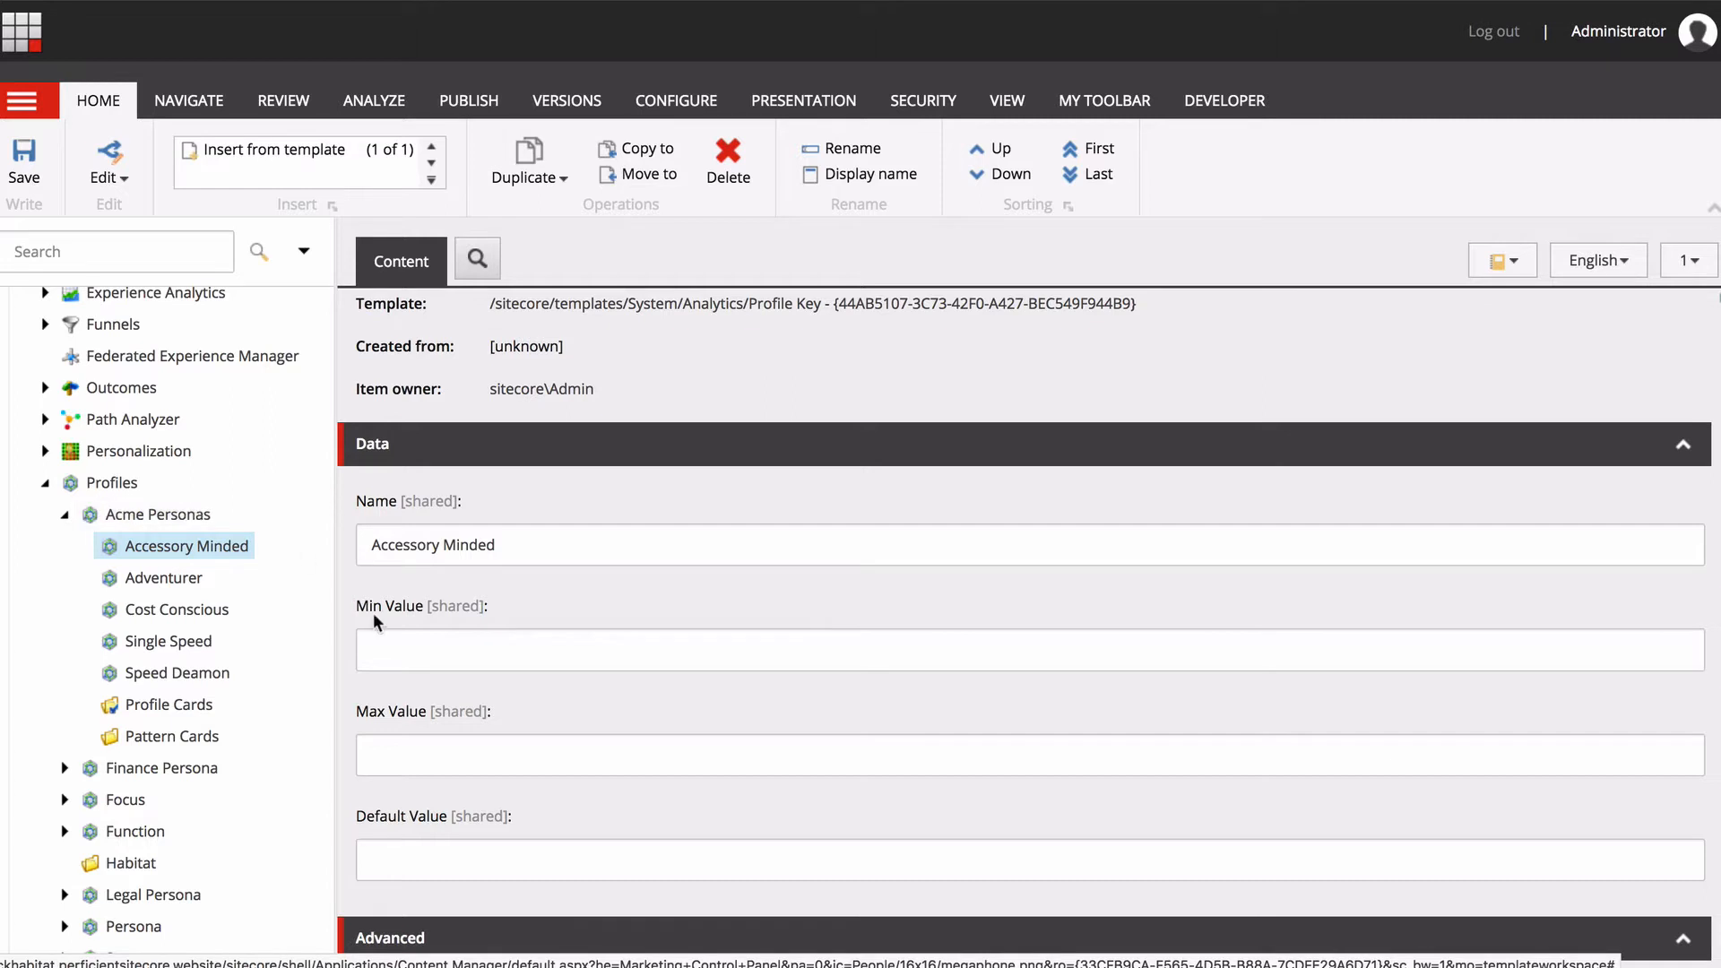
# Set the Max Value of the Accessory Minded and Adventurer profile keys to 10 and save both.
pyautogui.click(465, 751)
pyautogui.write('10')
pyautogui.click(167, 578)
pyautogui.click(833, 578)
pyautogui.click(398, 652)
pyautogui.click(359, 752)
pyautogui.write('10')
pyautogui.click(24, 166)
# Set the Max Value of the Cost Conscious and Single Speed profile keys to 10 and save both.
pyautogui.click(177, 609)
pyautogui.click(359, 758)
pyautogui.write('10')
pyautogui.click(24, 165)
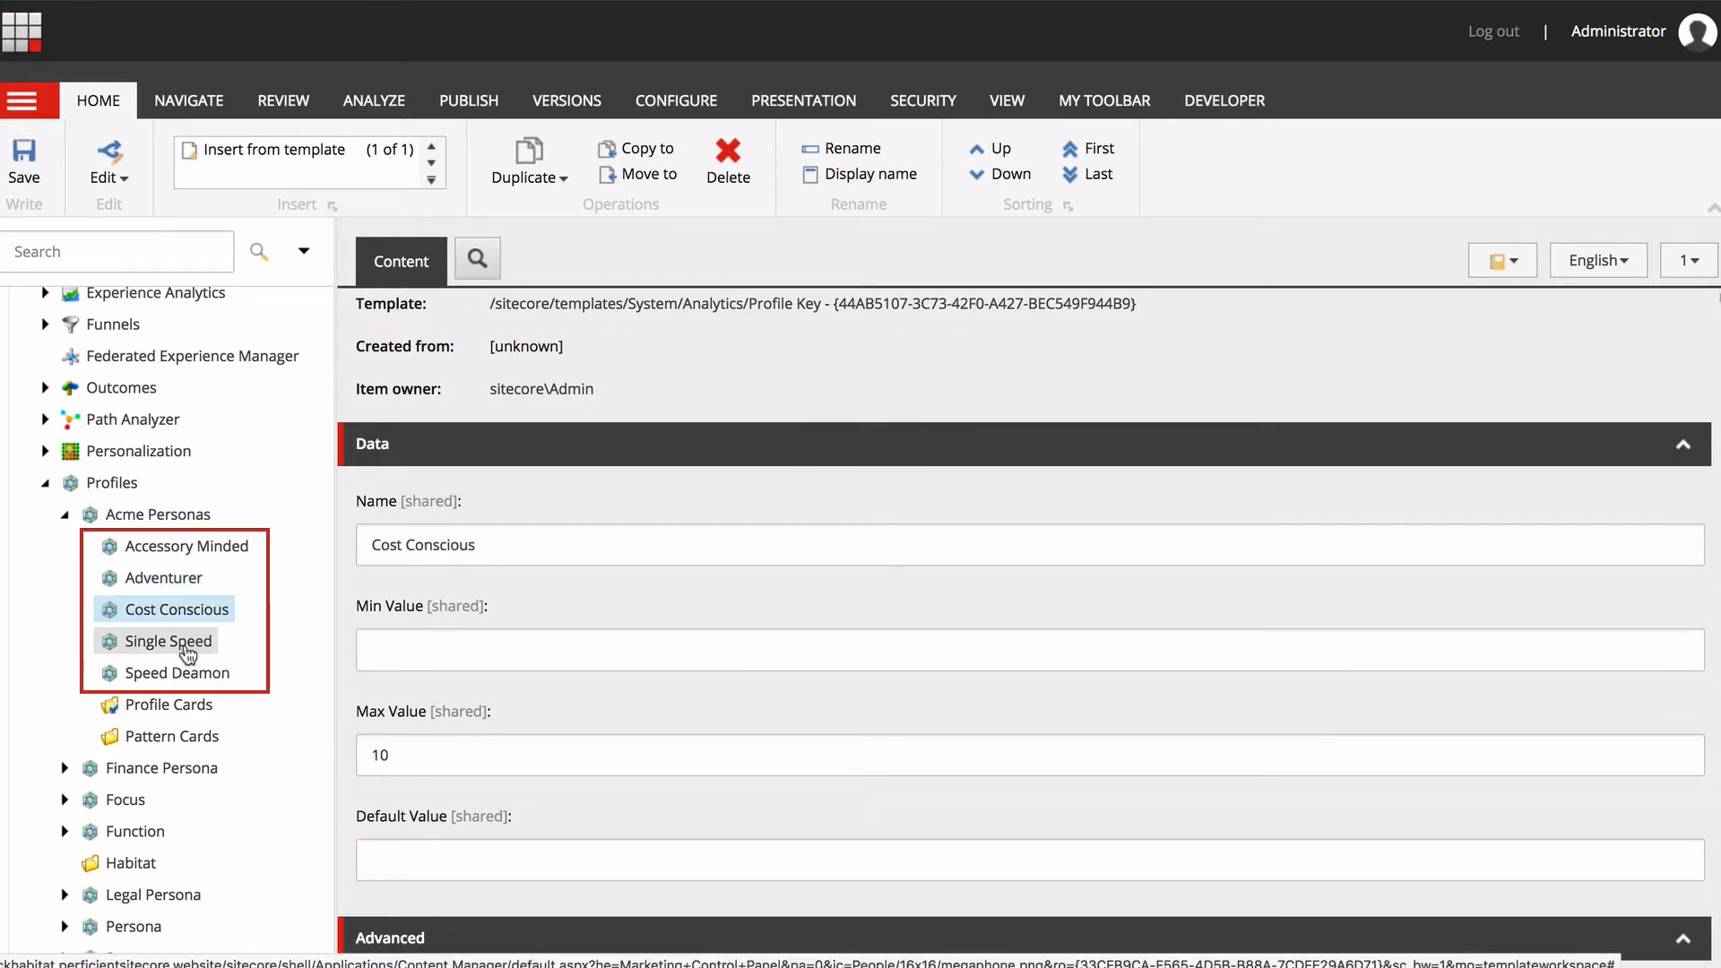
pyautogui.click(179, 642)
pyautogui.click(376, 758)
pyautogui.write('10')
pyautogui.click(24, 165)
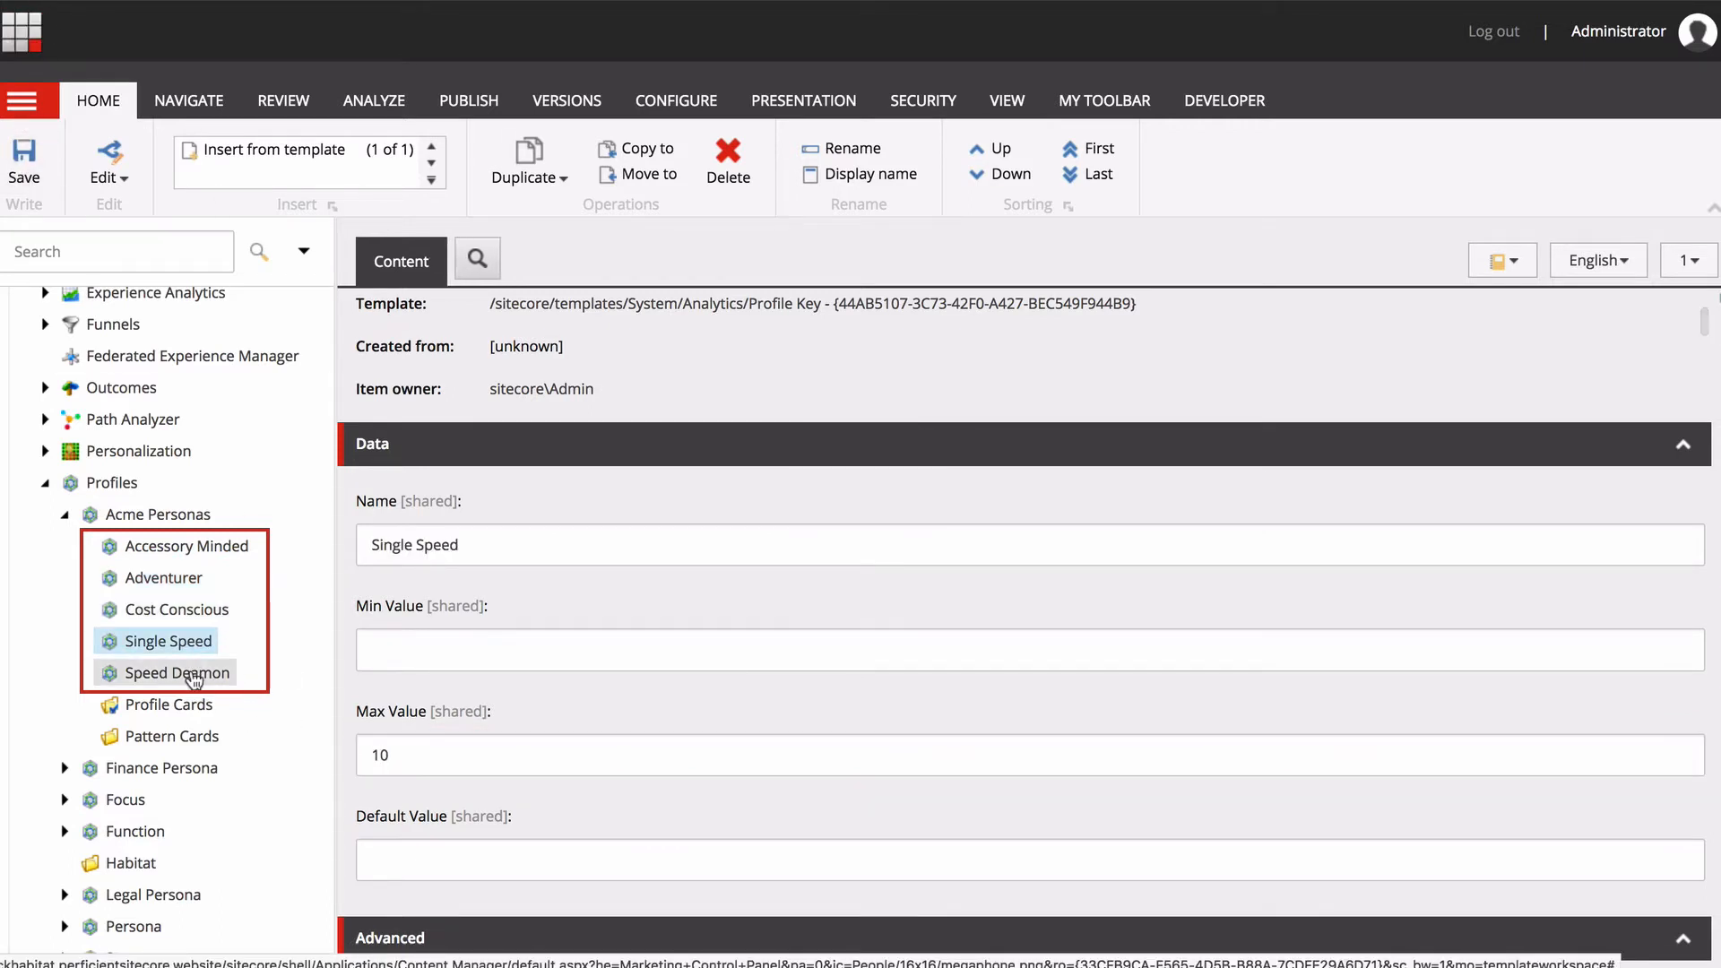
# Set the Max Value of the Speed Deamon profile key to 10 and save it.
pyautogui.click(194, 673)
pyautogui.click(372, 757)
pyautogui.write('10')
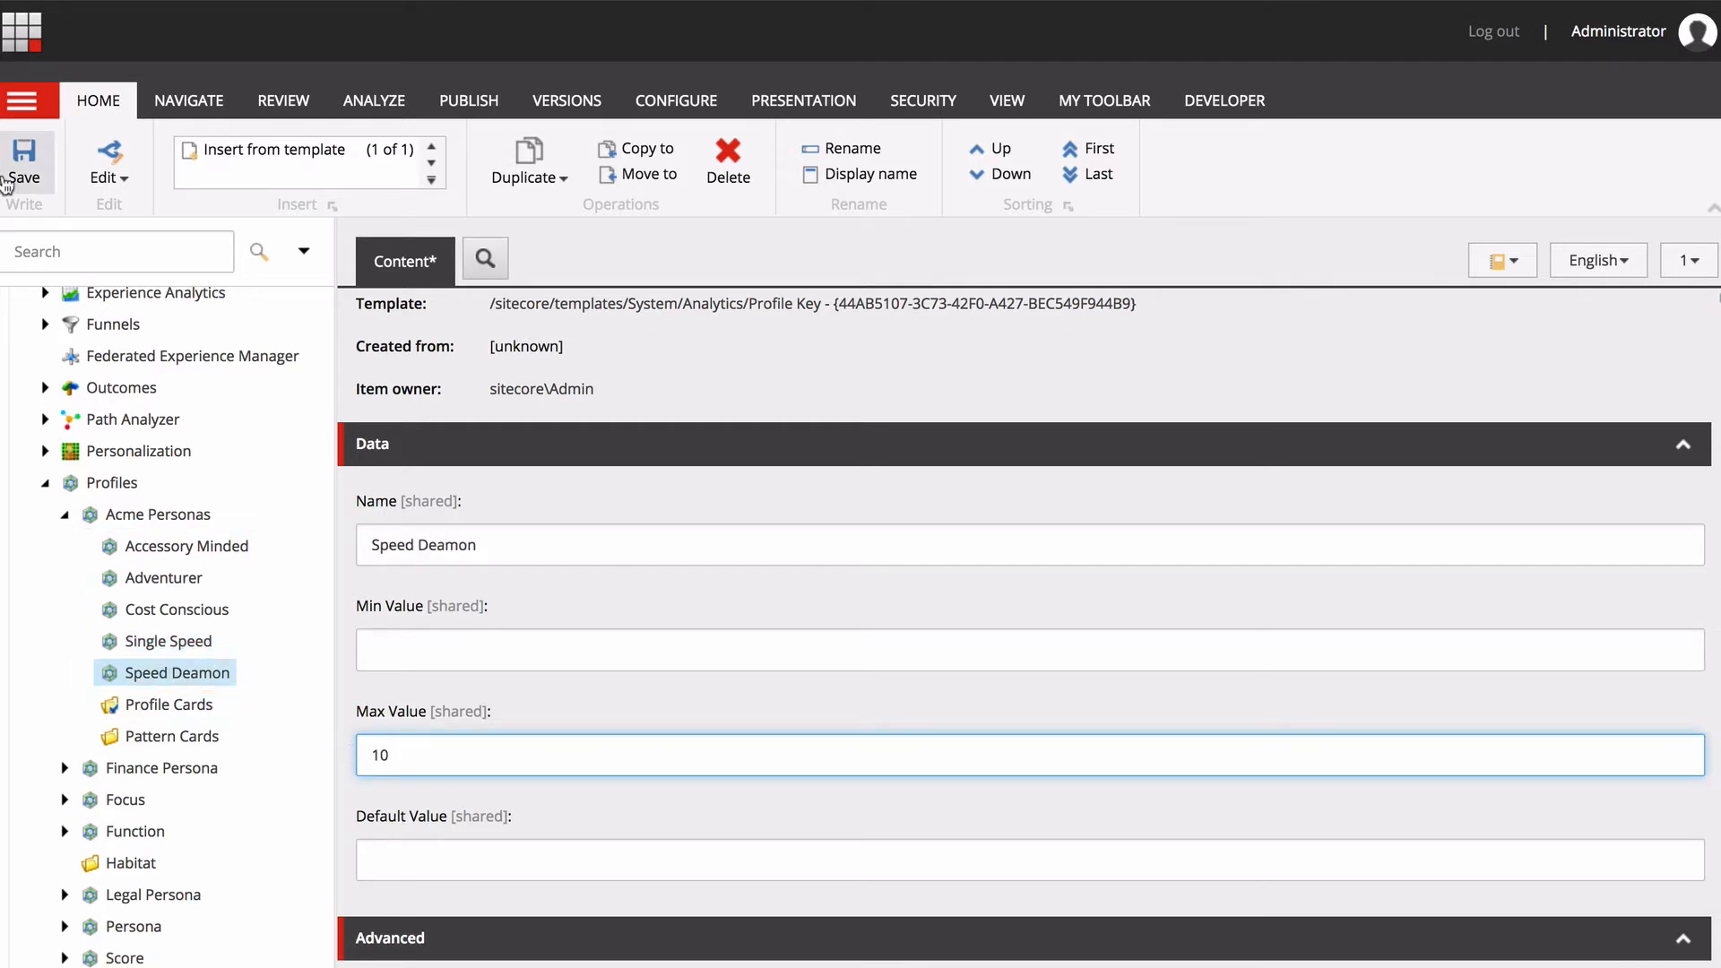
pyautogui.click(24, 154)
# Set the Authoring Selection of the Acme Personas Profile Cards folder to Multiple with Percentages and save it.
pyautogui.click(166, 706)
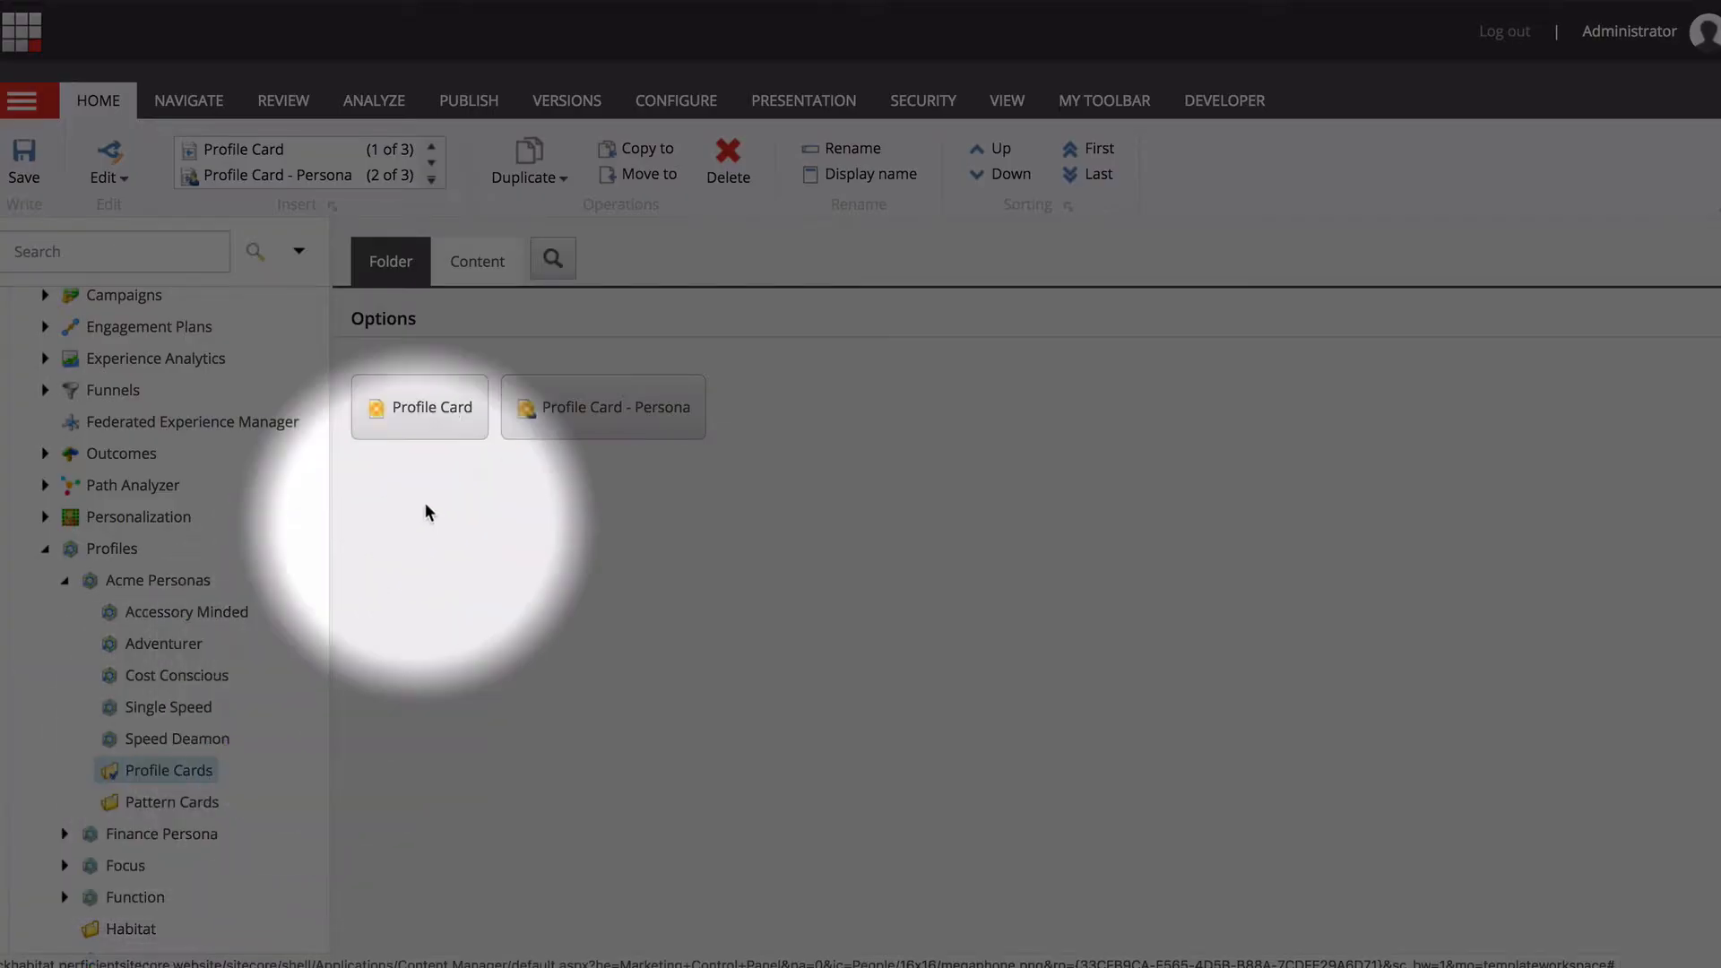
pyautogui.click(476, 261)
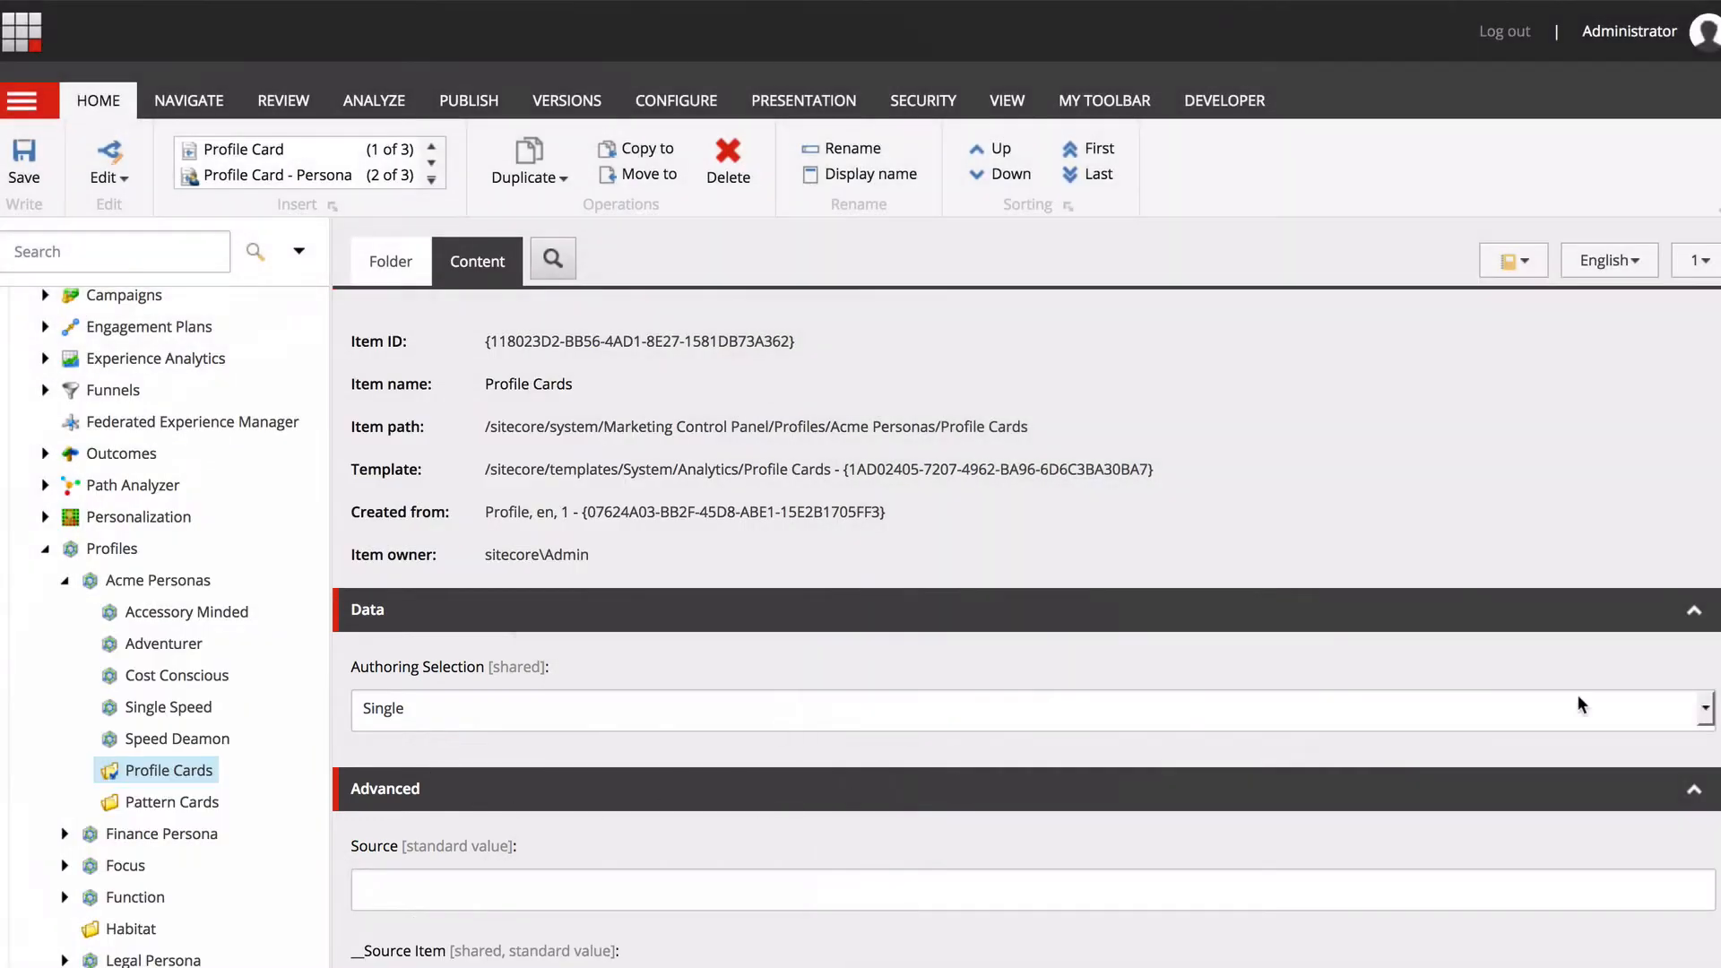
pyautogui.click(1702, 713)
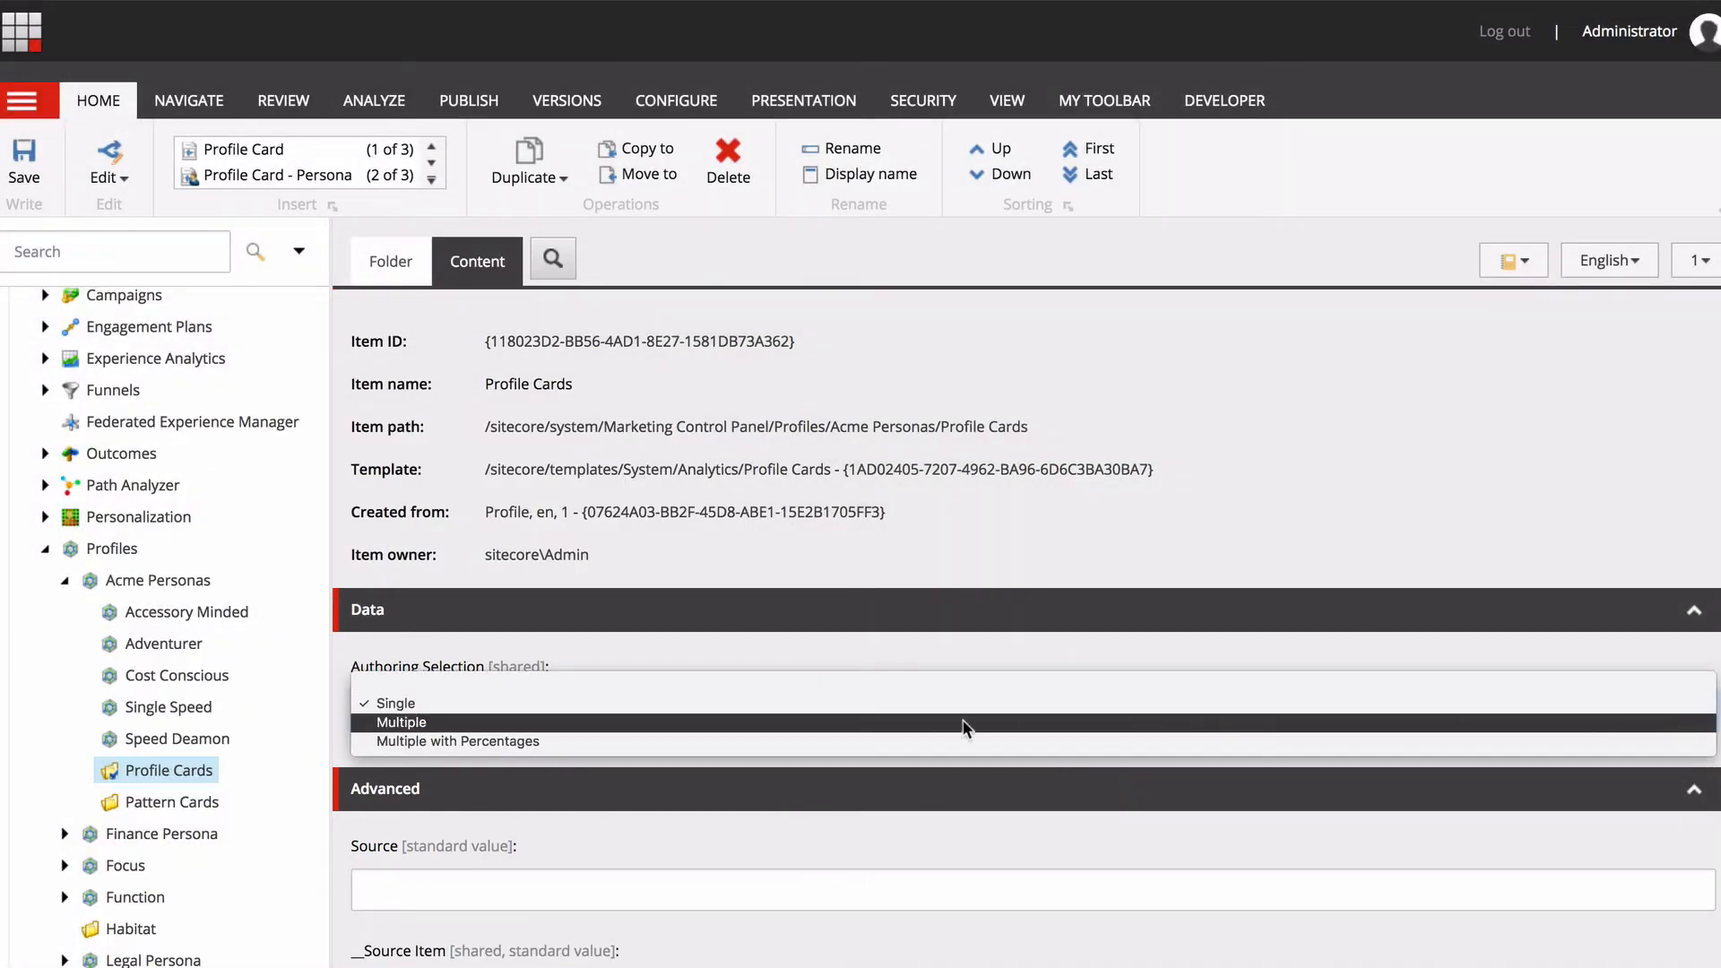
pyautogui.click(640, 741)
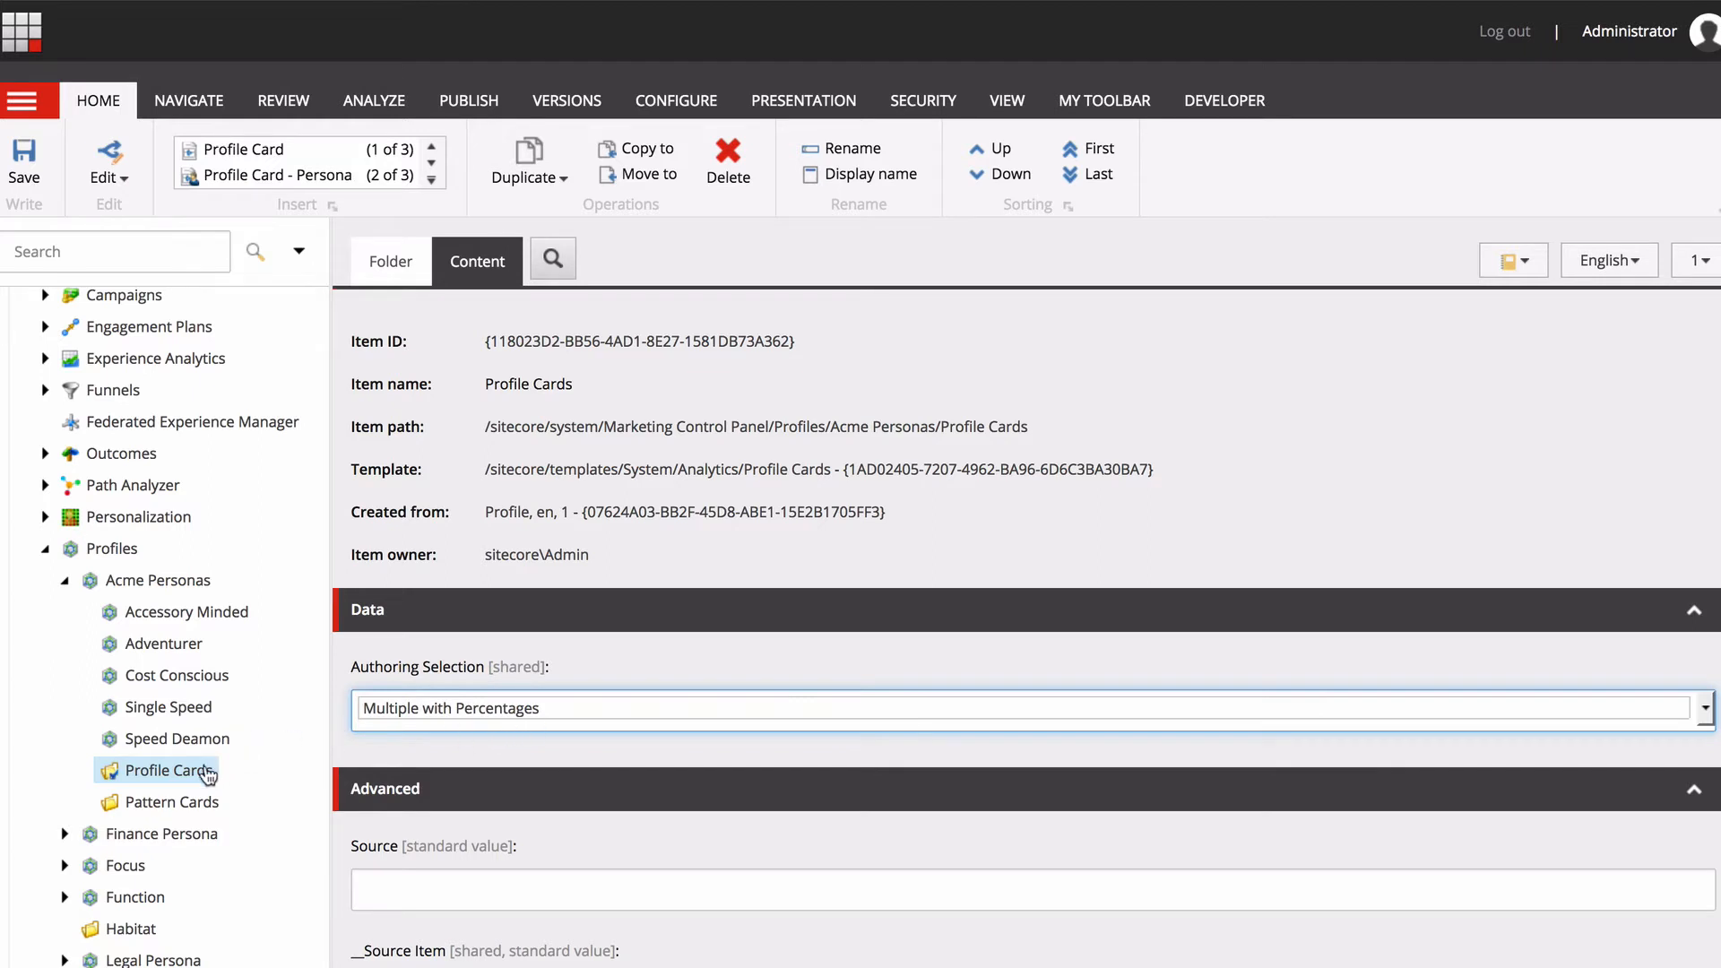
pyautogui.click(24, 161)
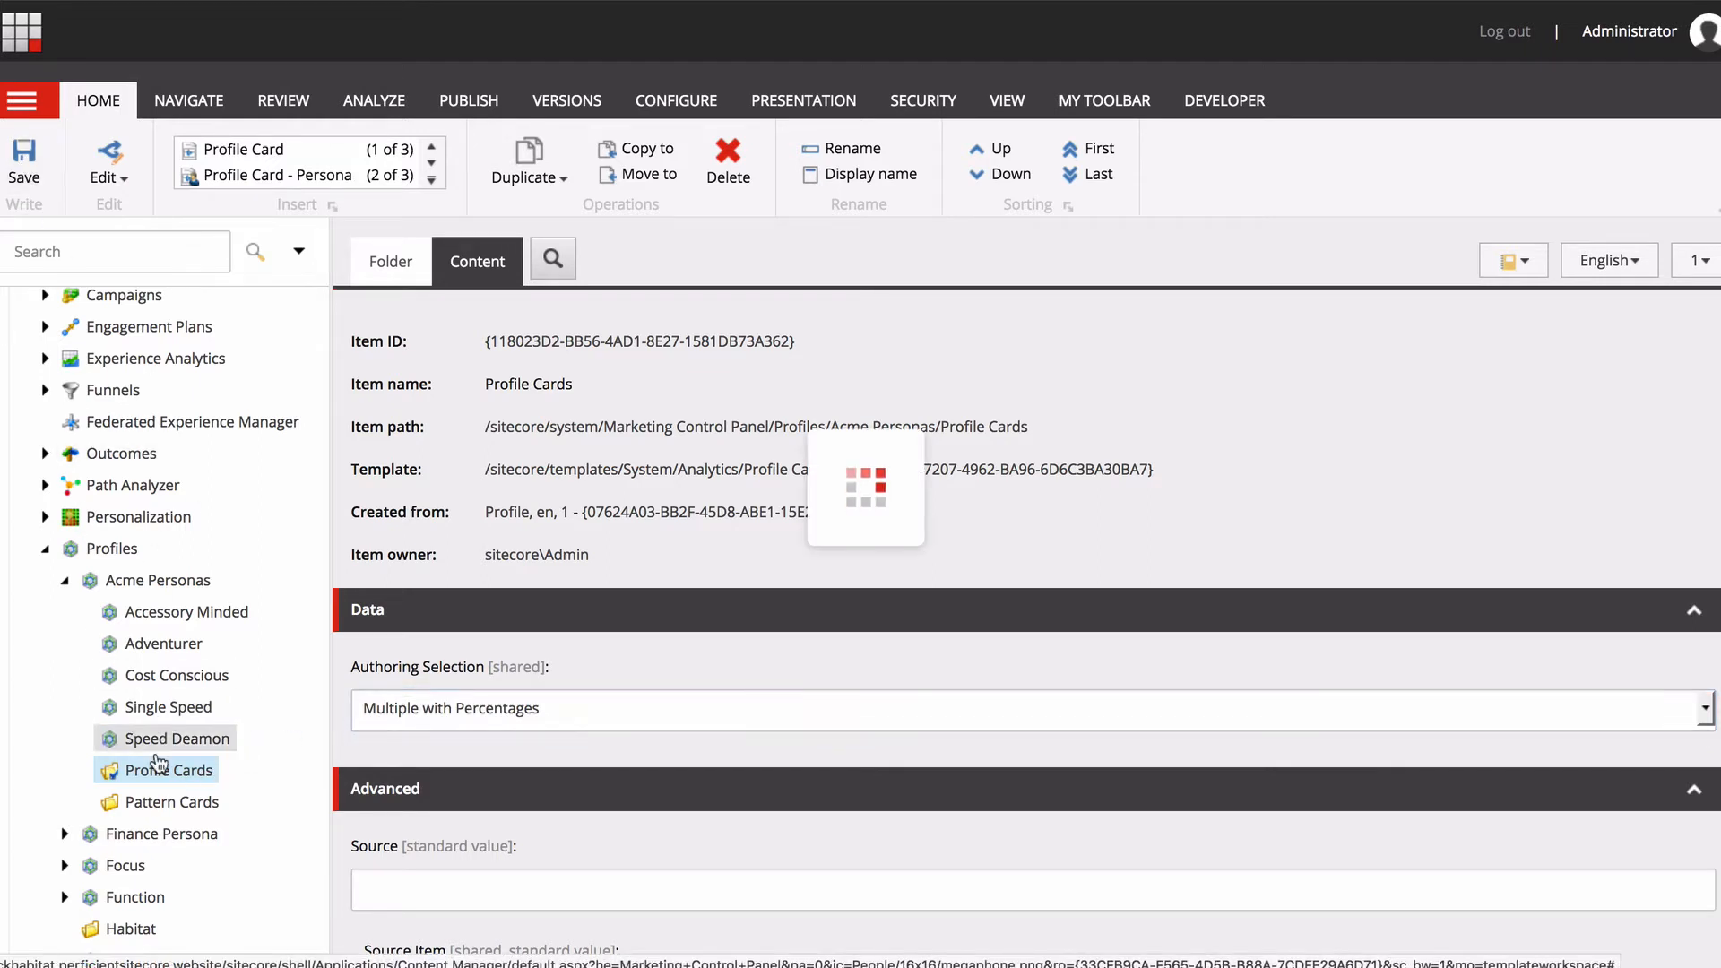
# Insert a Profile Card - Persona item named "Andy Adventurer" in the Acme Personas Profile Cards folder.
pyautogui.rightClick(165, 776)
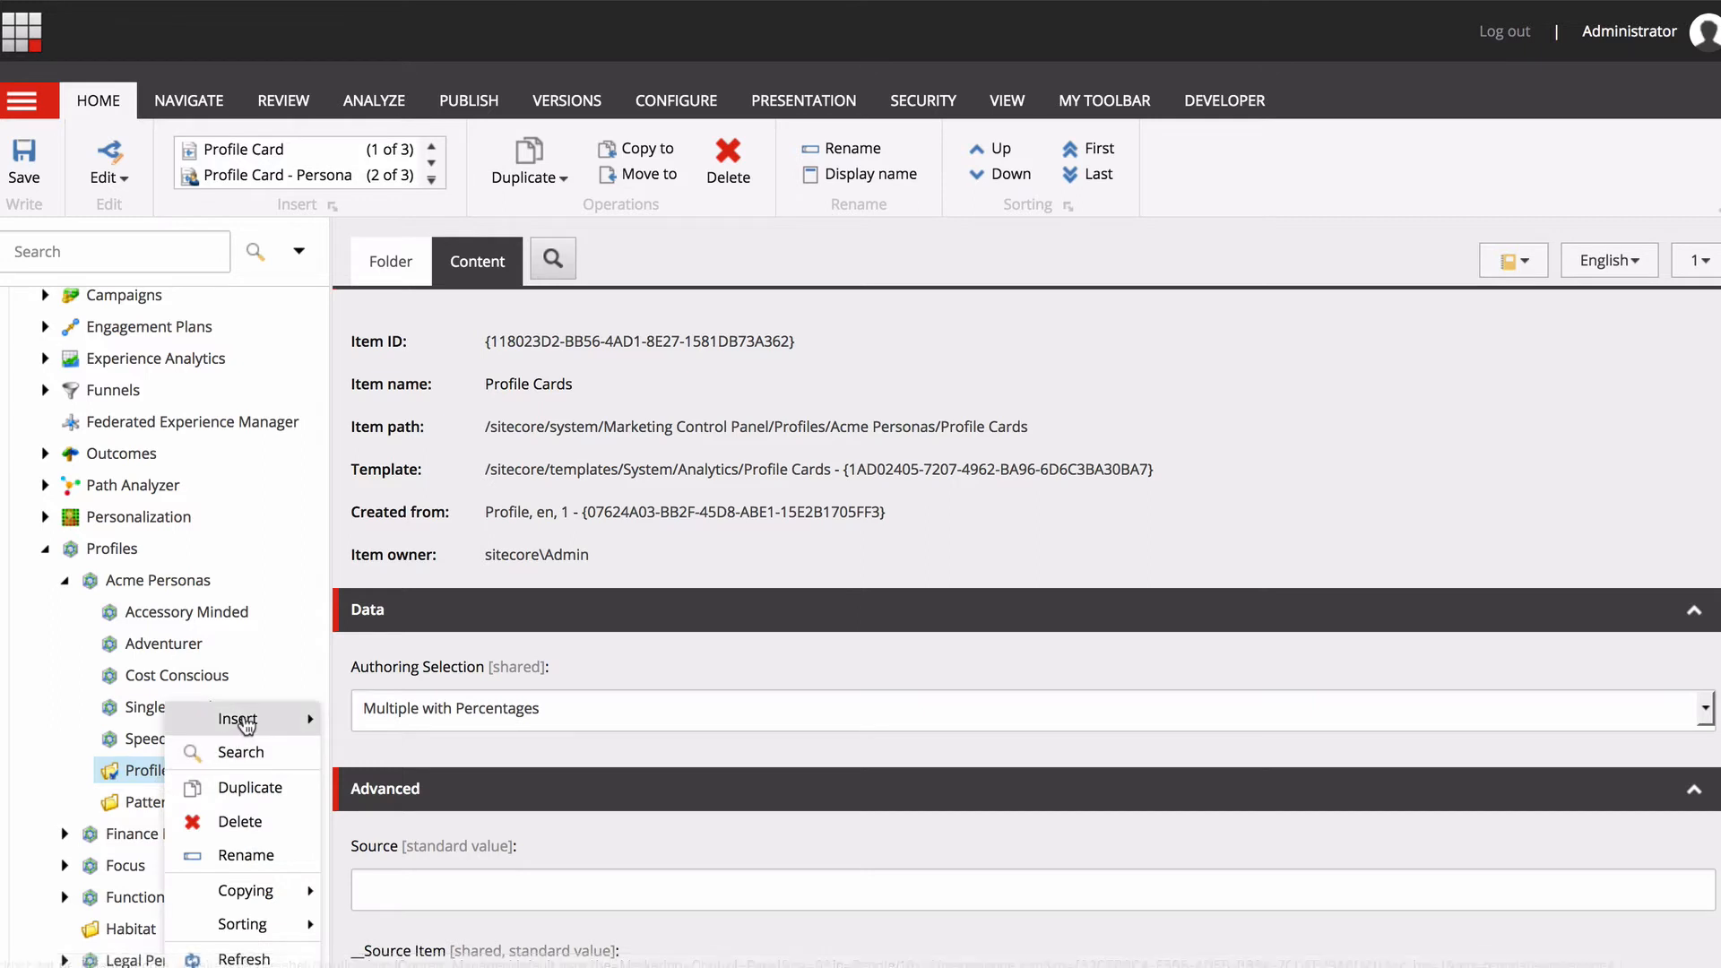
pyautogui.moveTo(279, 724)
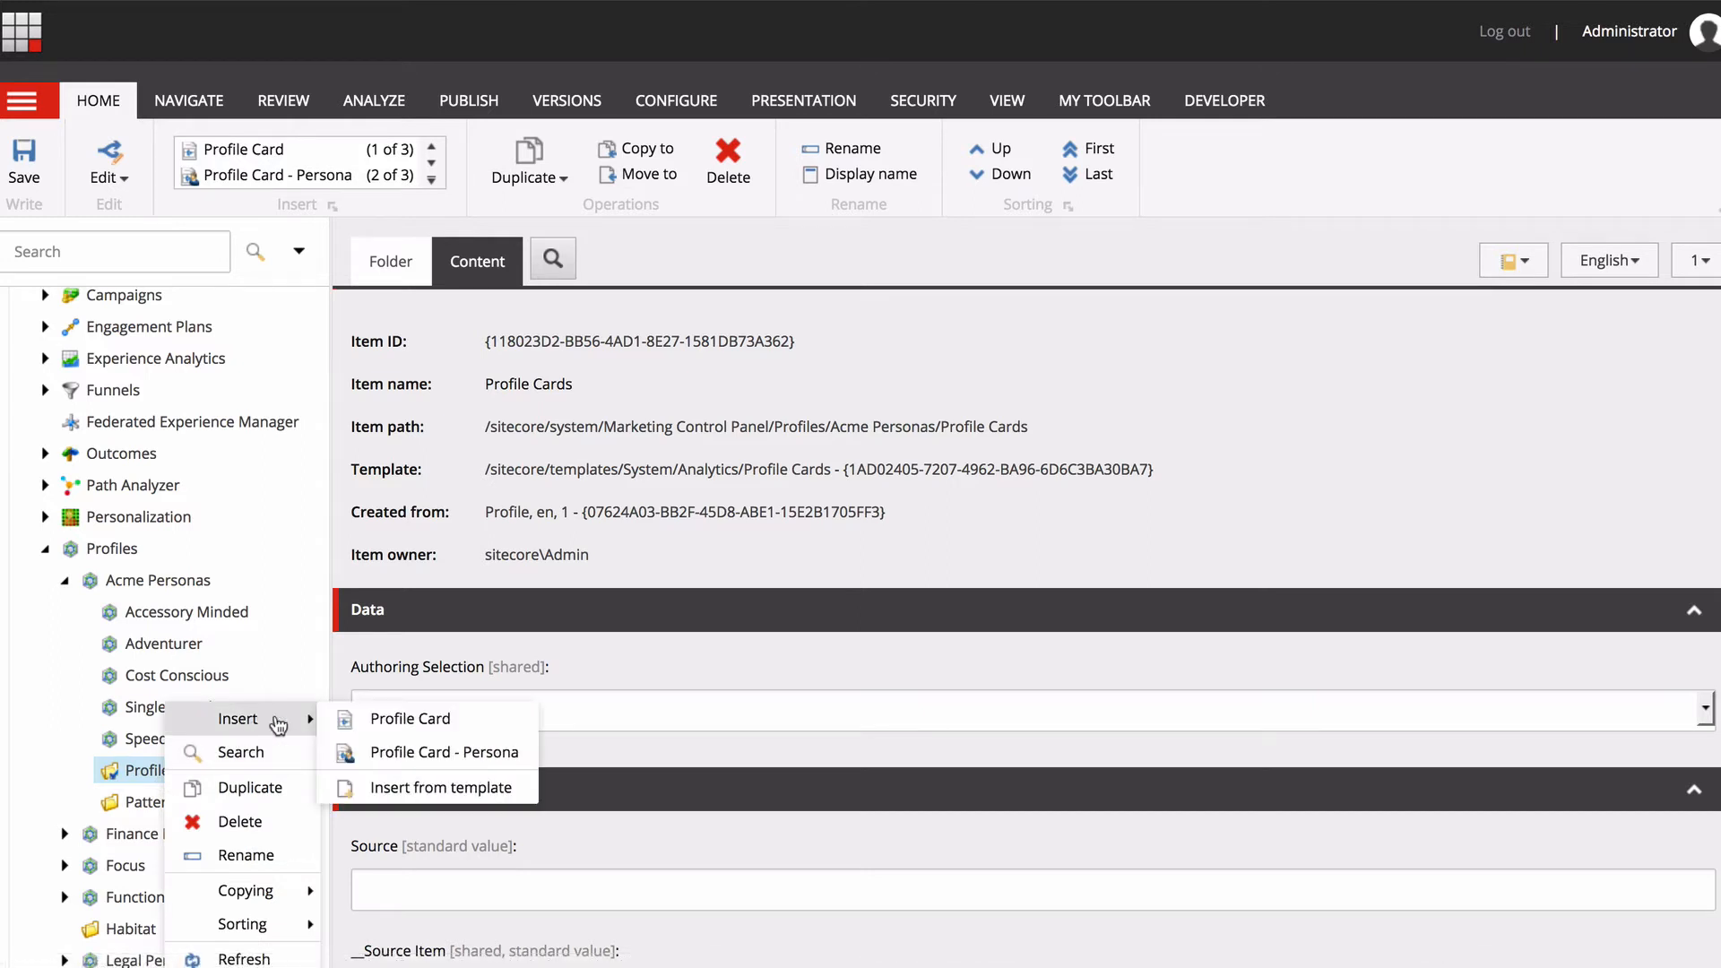
pyautogui.click(432, 749)
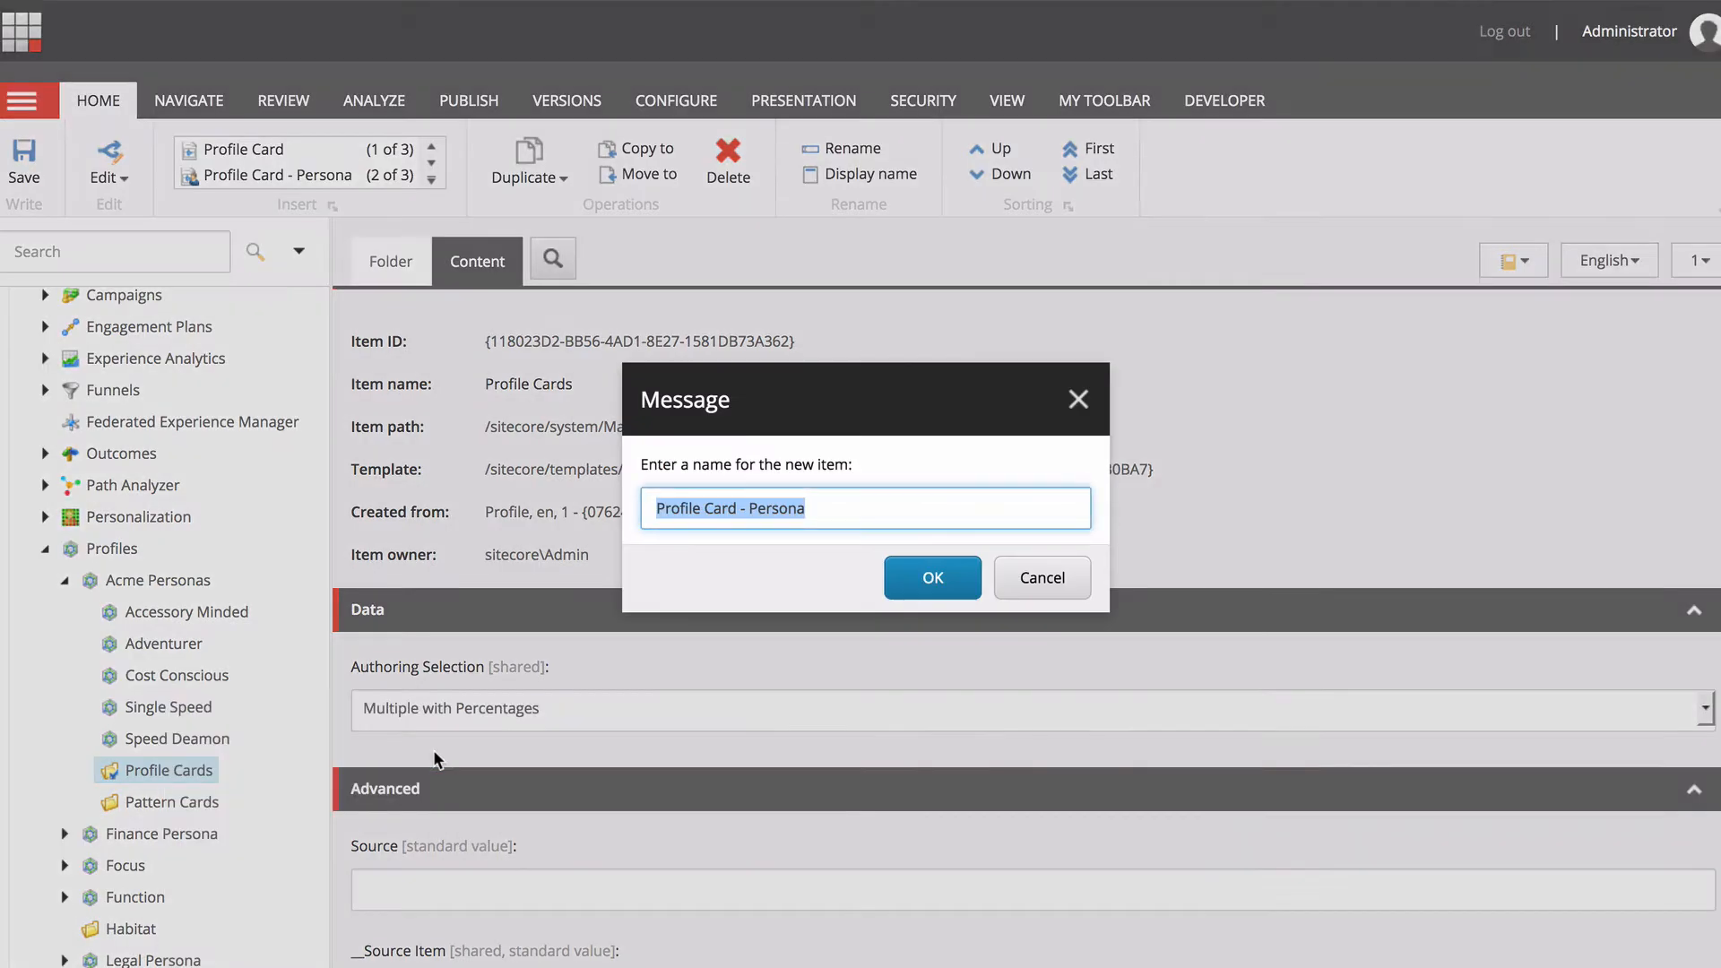
pyautogui.write('Andy Adventurer')
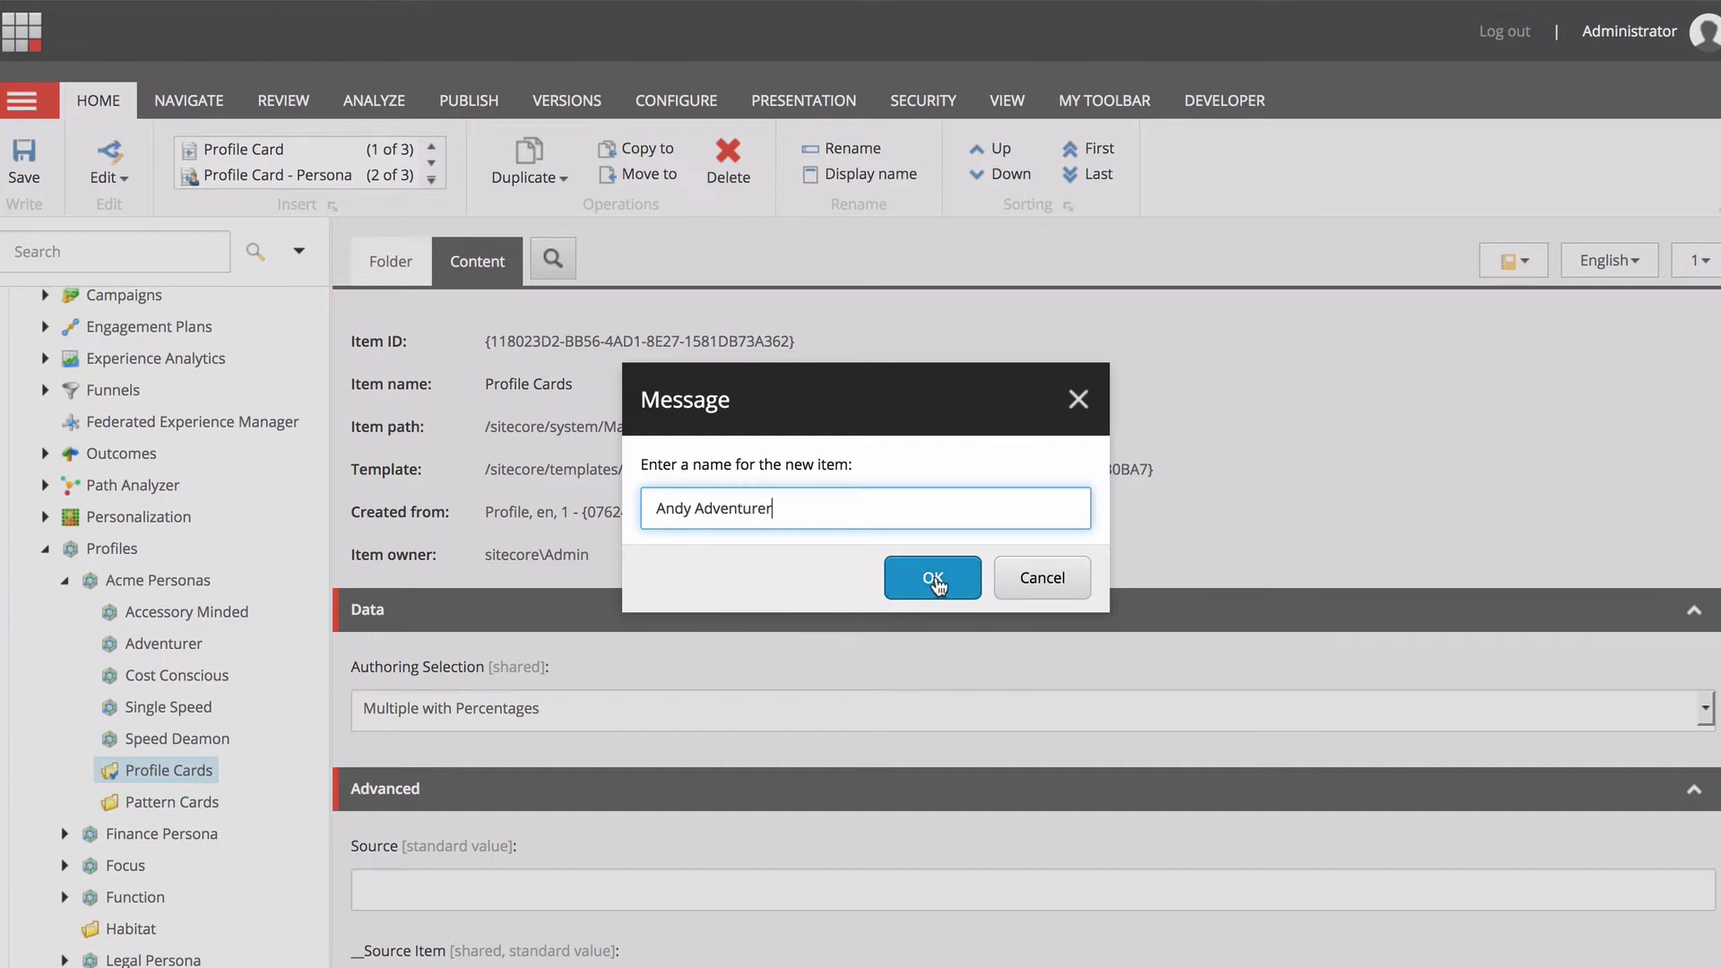
pyautogui.click(933, 581)
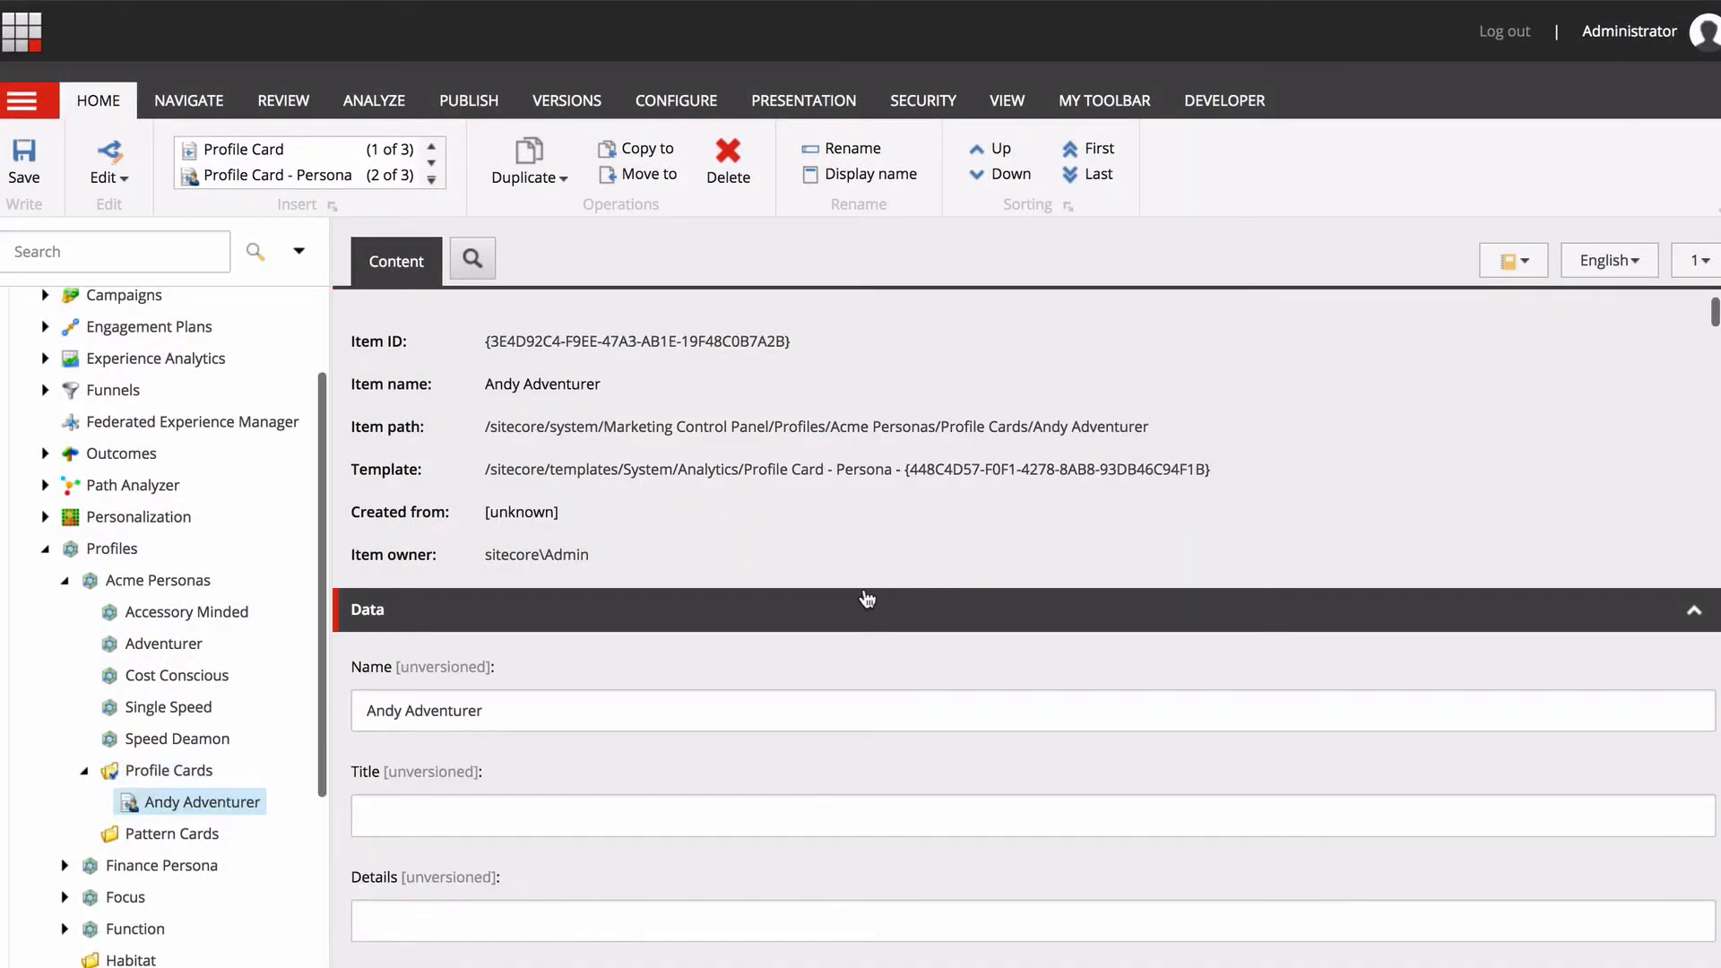
# Fill in the persona card's title, details "Loves all things mountain bike and single track", age 37 and education "College Grad".
pyautogui.click(424, 816)
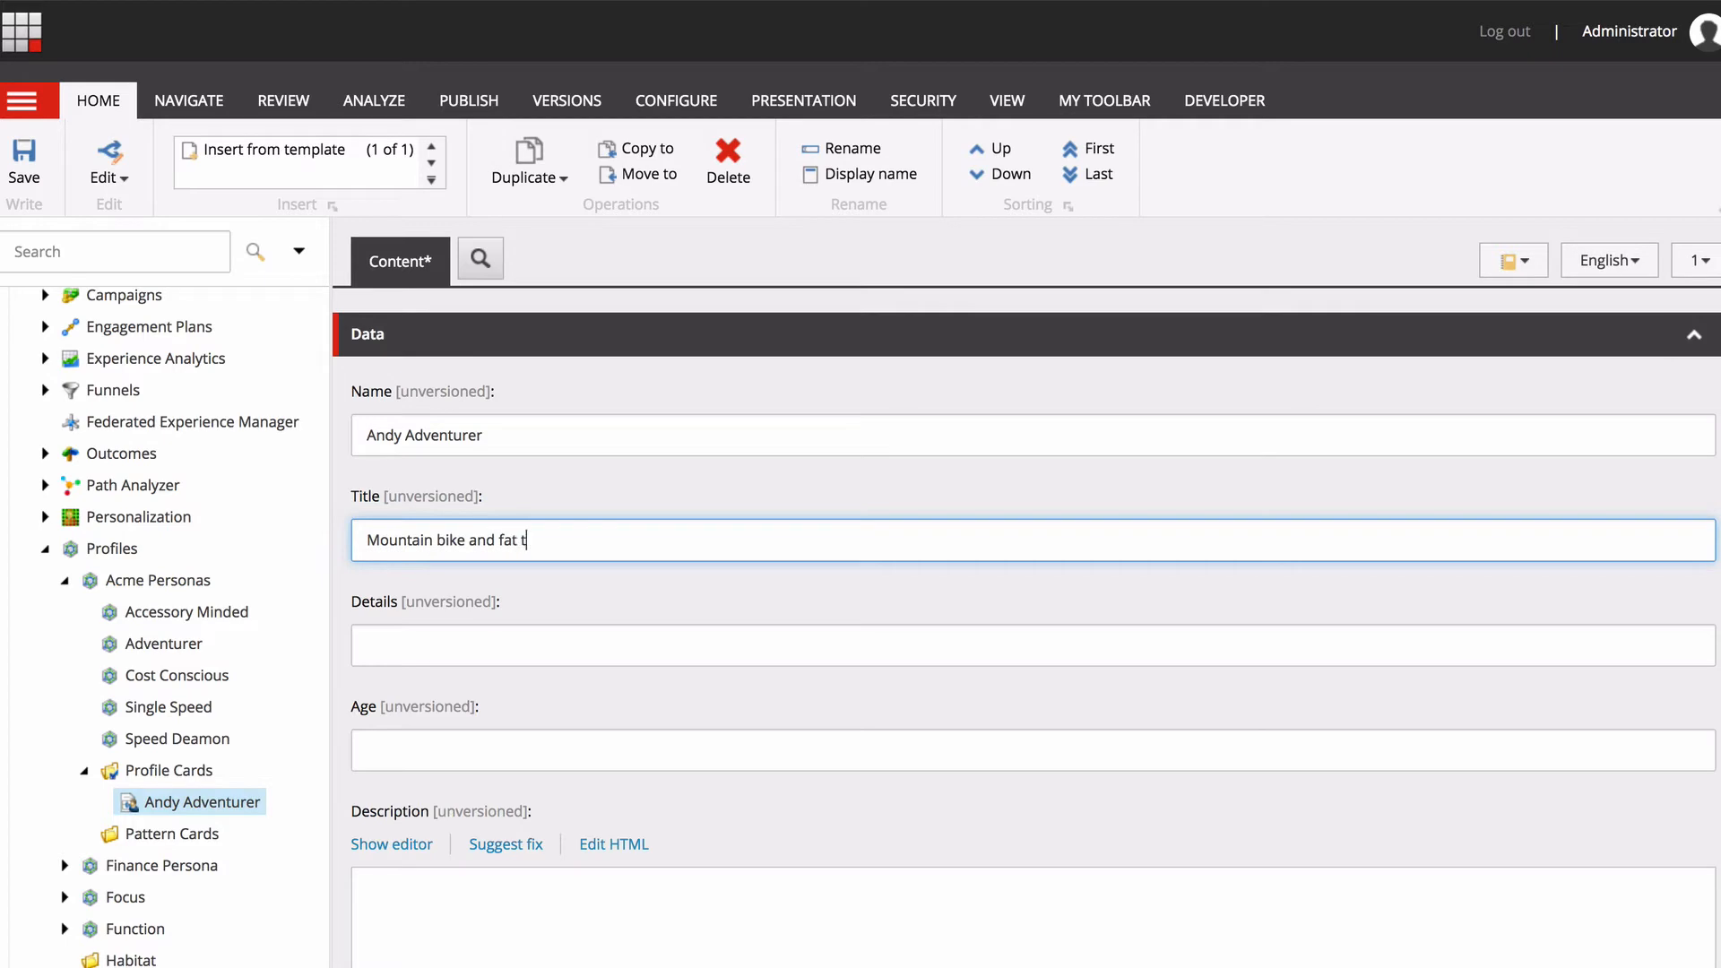
pyautogui.click(373, 645)
pyautogui.write('Loves all things mountain bike and single track')
pyautogui.click(373, 749)
pyautogui.write('37')
pyautogui.scroll(-3, 373, 749)
pyautogui.click(395, 846)
pyautogui.write('College Grad')
pyautogui.scroll(-5, 395, 841)
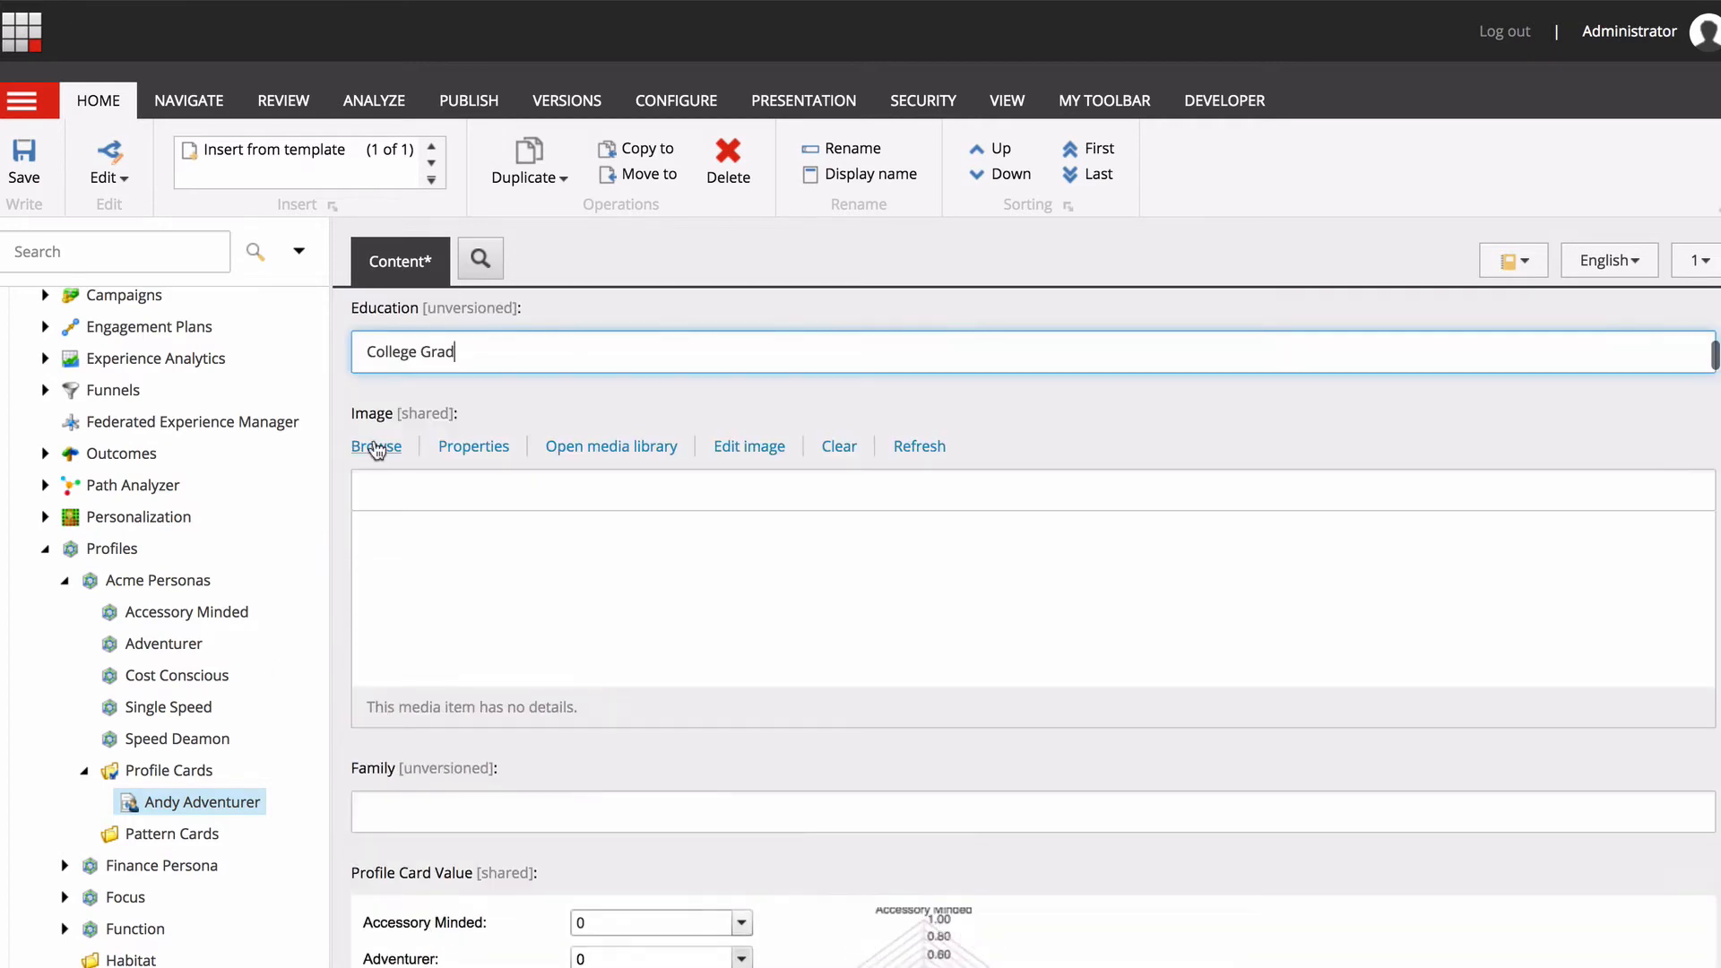
# Set the Andy Adventurer card's image to andyd from the media library's Images/Personas folder.
pyautogui.click(377, 446)
pyautogui.click(1484, 305)
pyautogui.click(549, 603)
pyautogui.click(577, 653)
pyautogui.click(667, 678)
pyautogui.click(1368, 848)
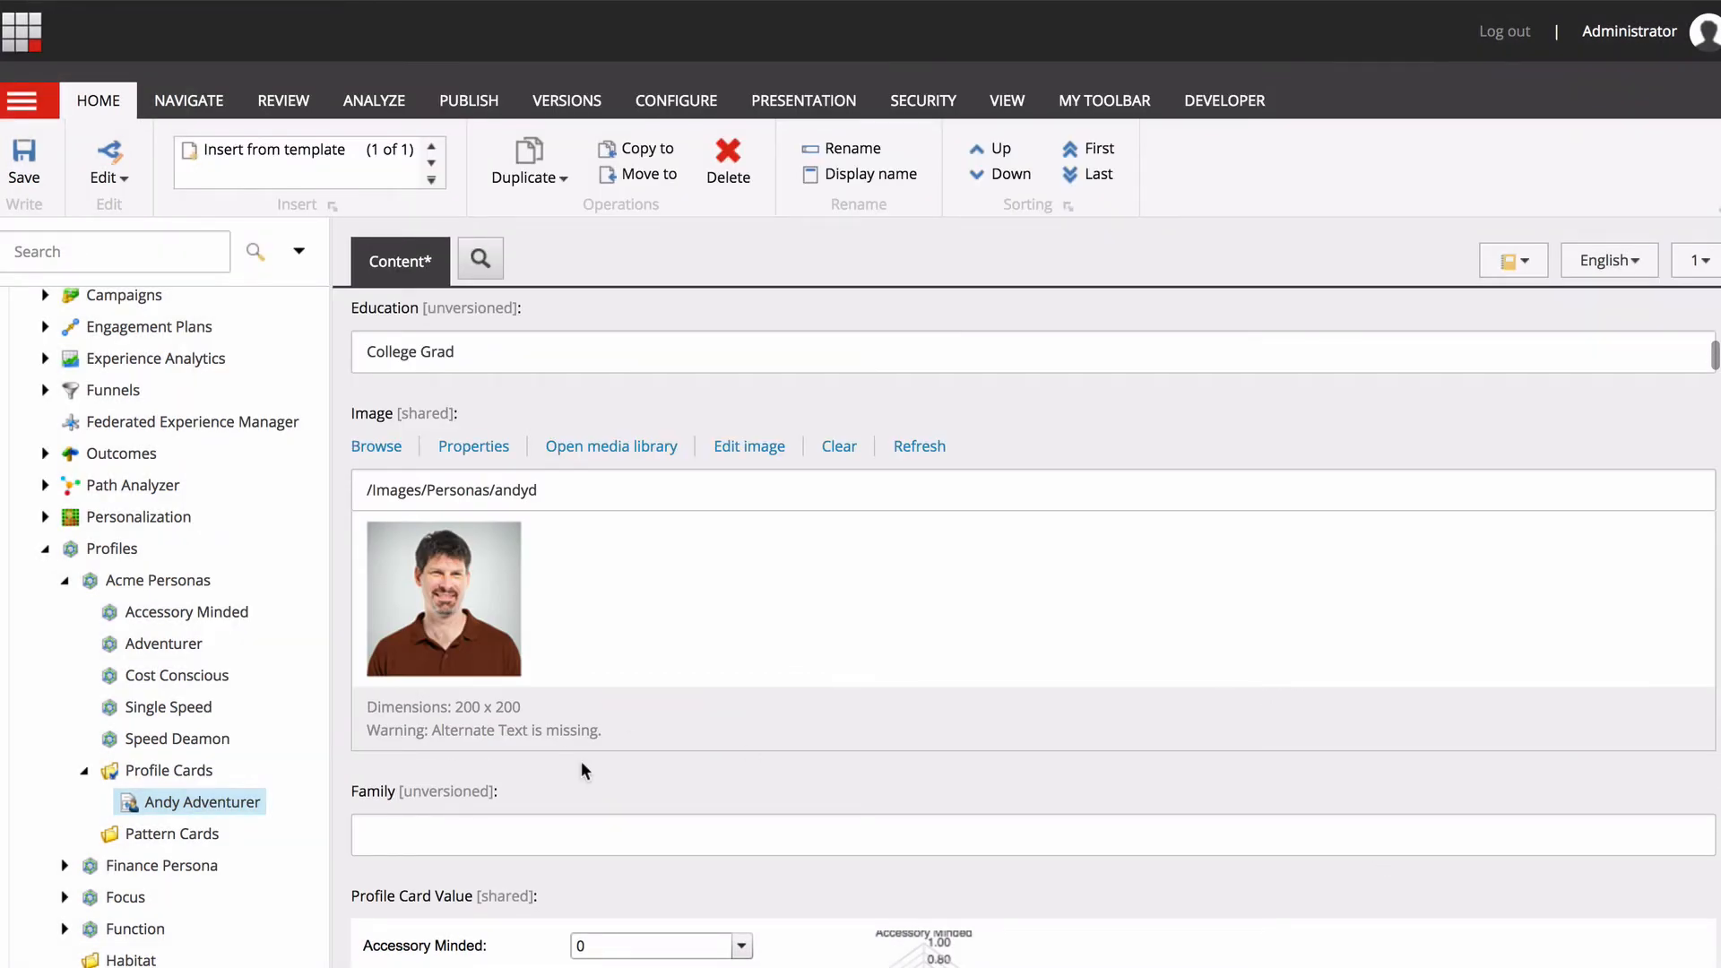
# Set the Andy Adventurer card's profile values to Accessory Minded 10, Cost Conscious 5 and Adventurer 6.
pyautogui.scroll(-5, 580, 761)
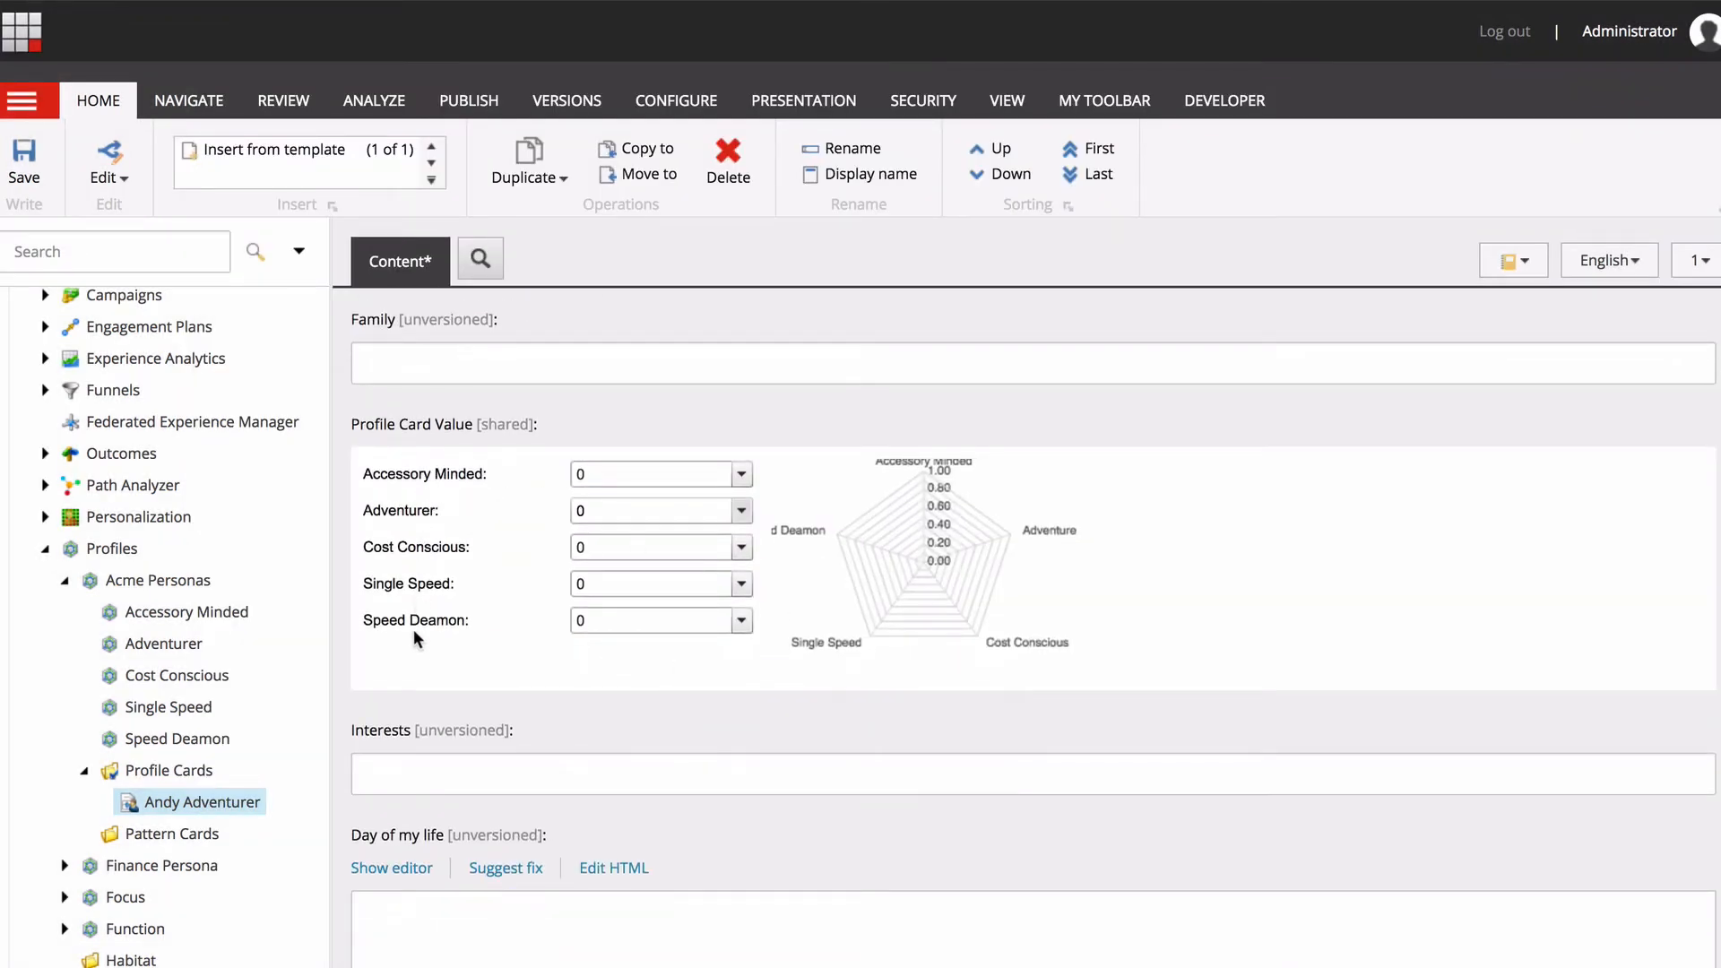
pyautogui.click(741, 477)
pyautogui.moveTo(583, 504); pyautogui.dragTo(818, 518)
pyautogui.click(741, 546)
pyautogui.moveTo(584, 578); pyautogui.dragTo(699, 576)
pyautogui.click(741, 510)
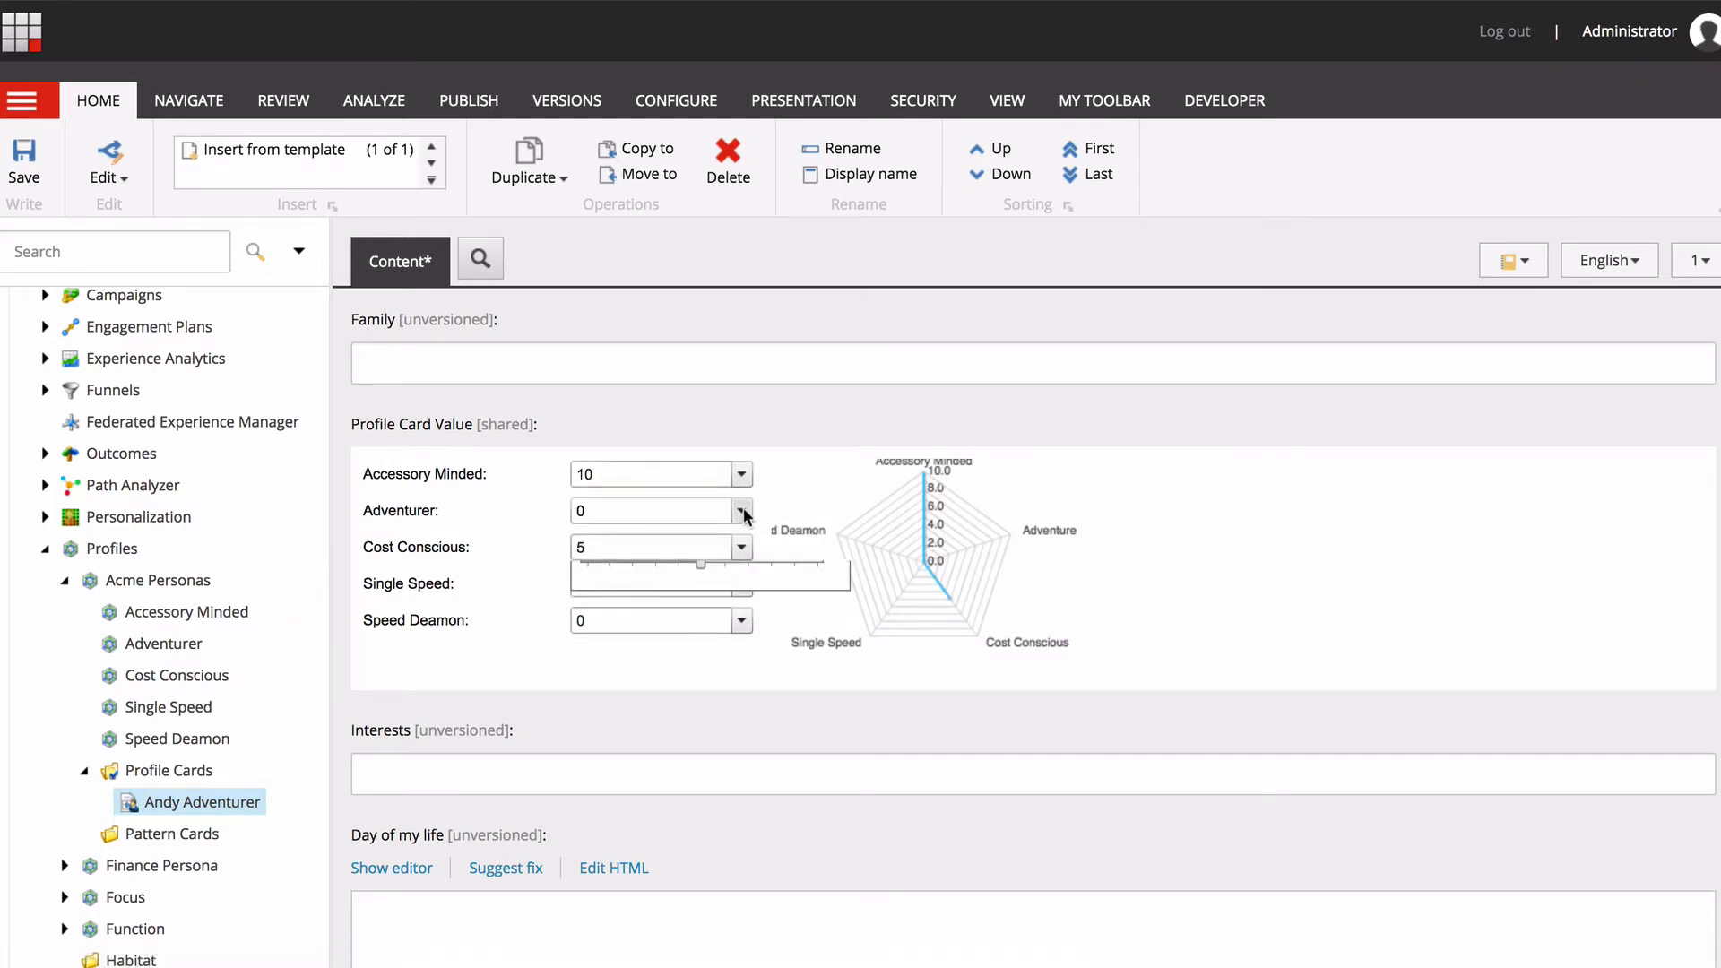
pyautogui.moveTo(590, 540); pyautogui.dragTo(724, 548)
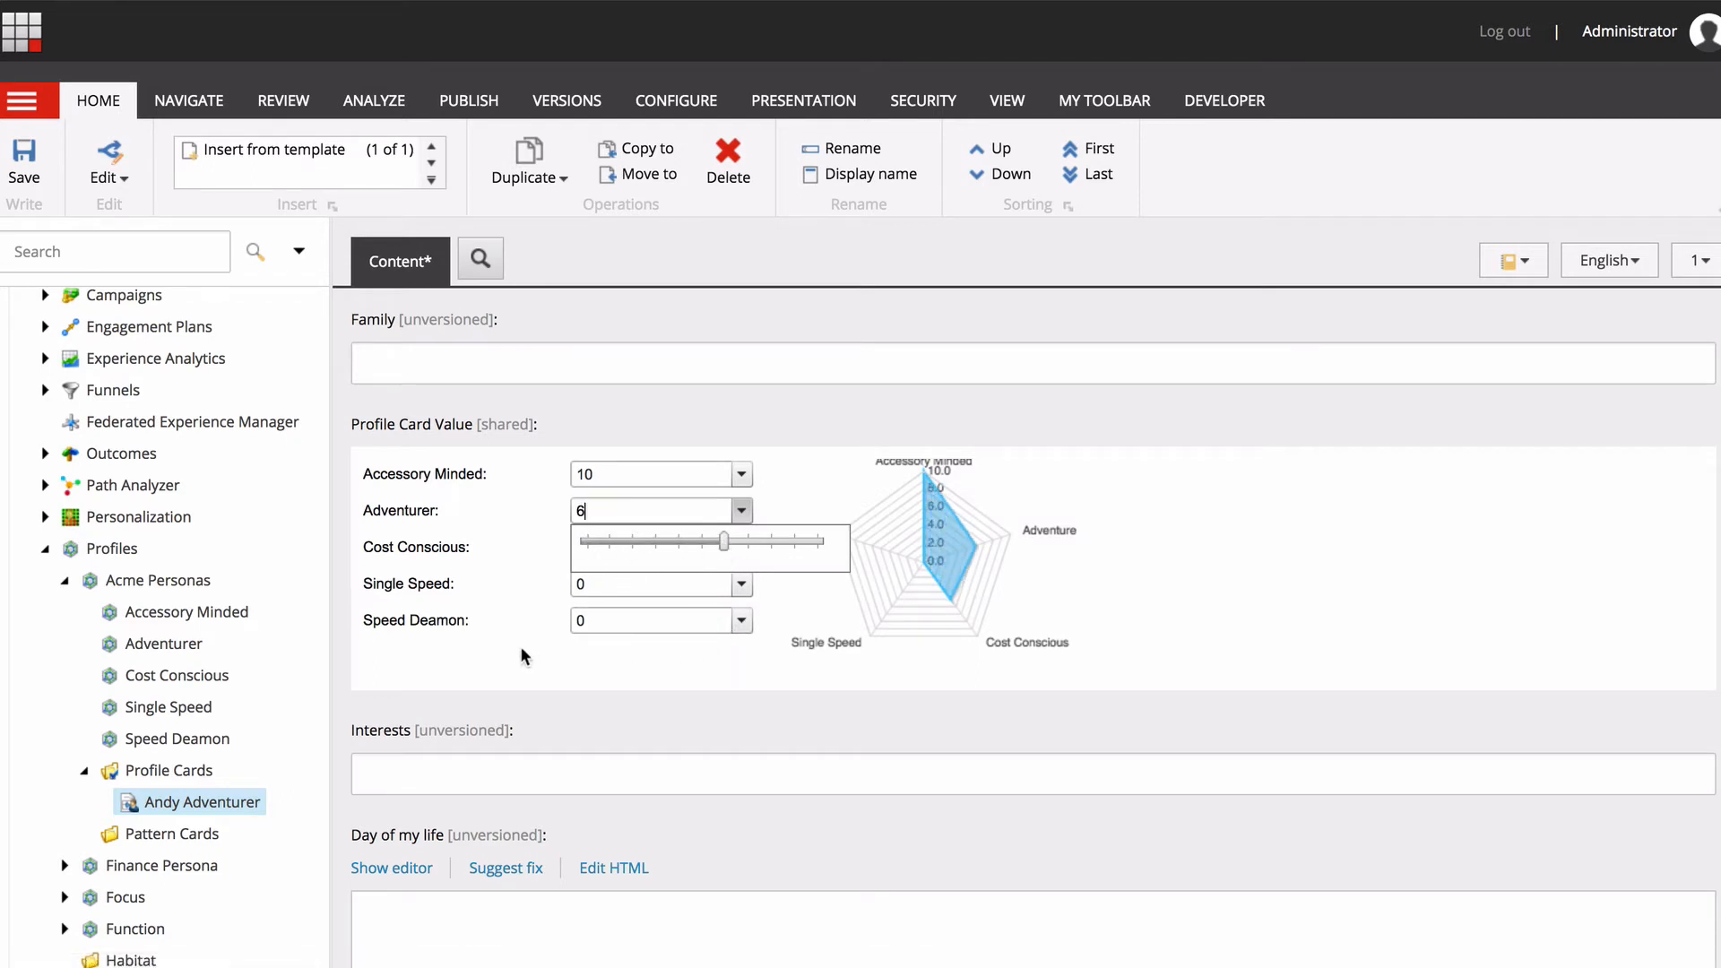
pyautogui.click(741, 620)
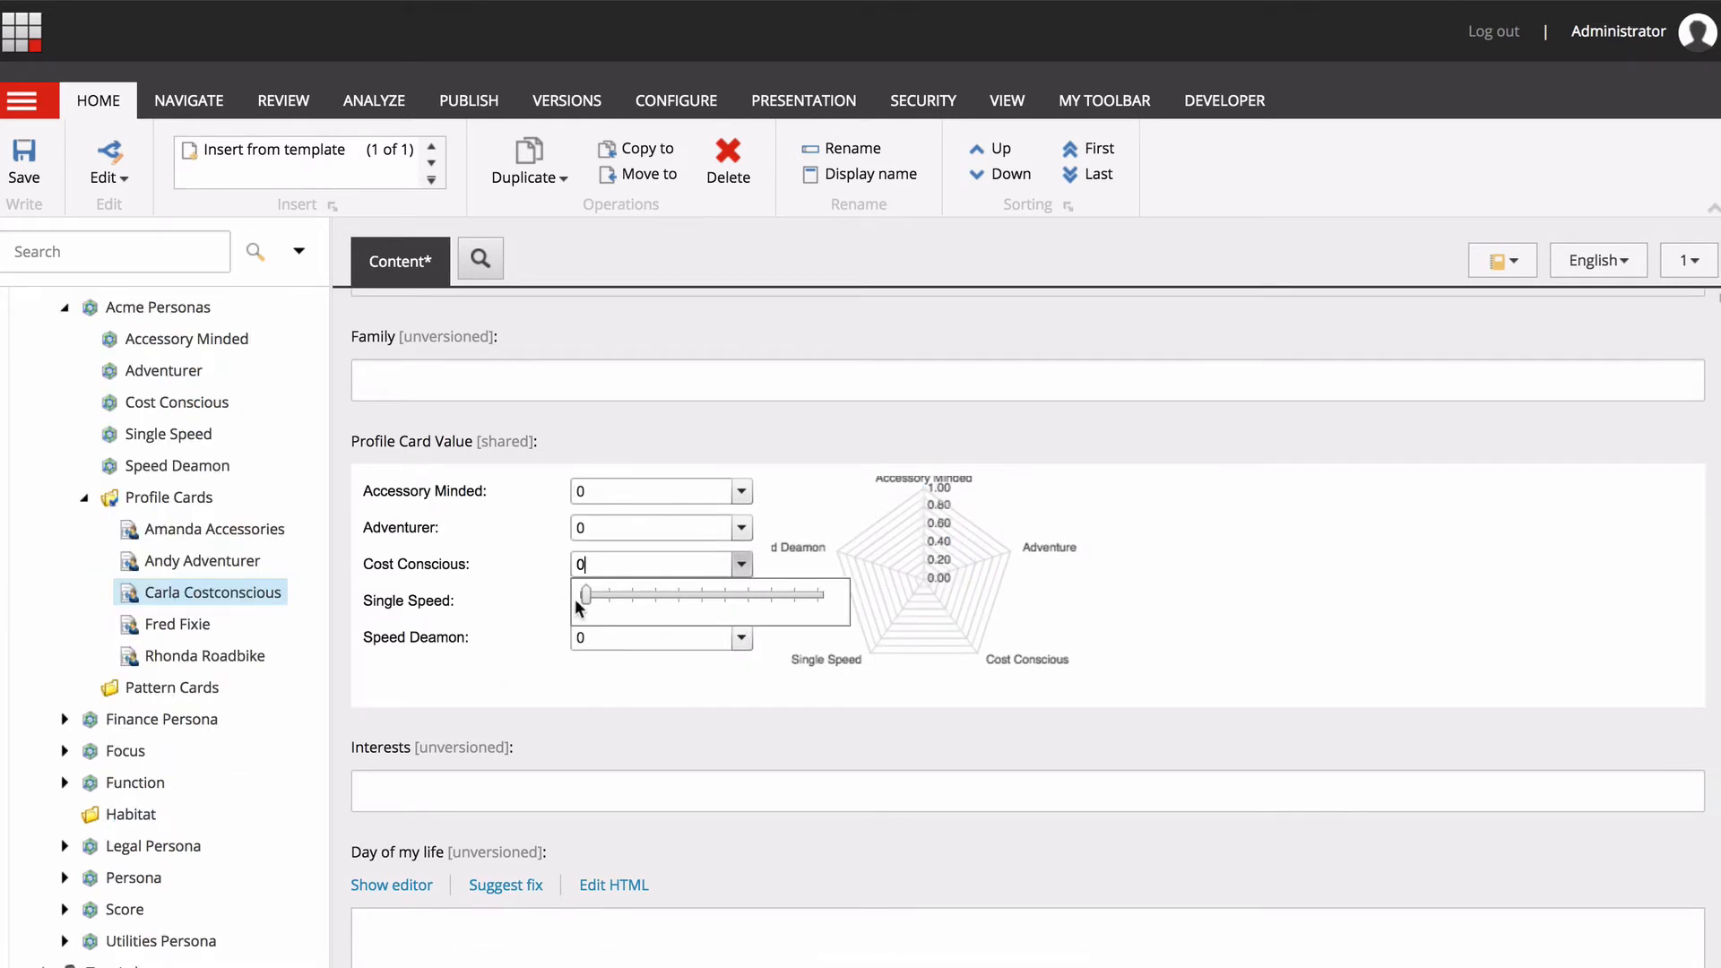
# Set the Carla Costconscious card's profile values to Cost Conscious 10, Accessory Minded 2 and Single Speed 3, and save it.
pyautogui.moveTo(575, 600); pyautogui.dragTo(819, 602)
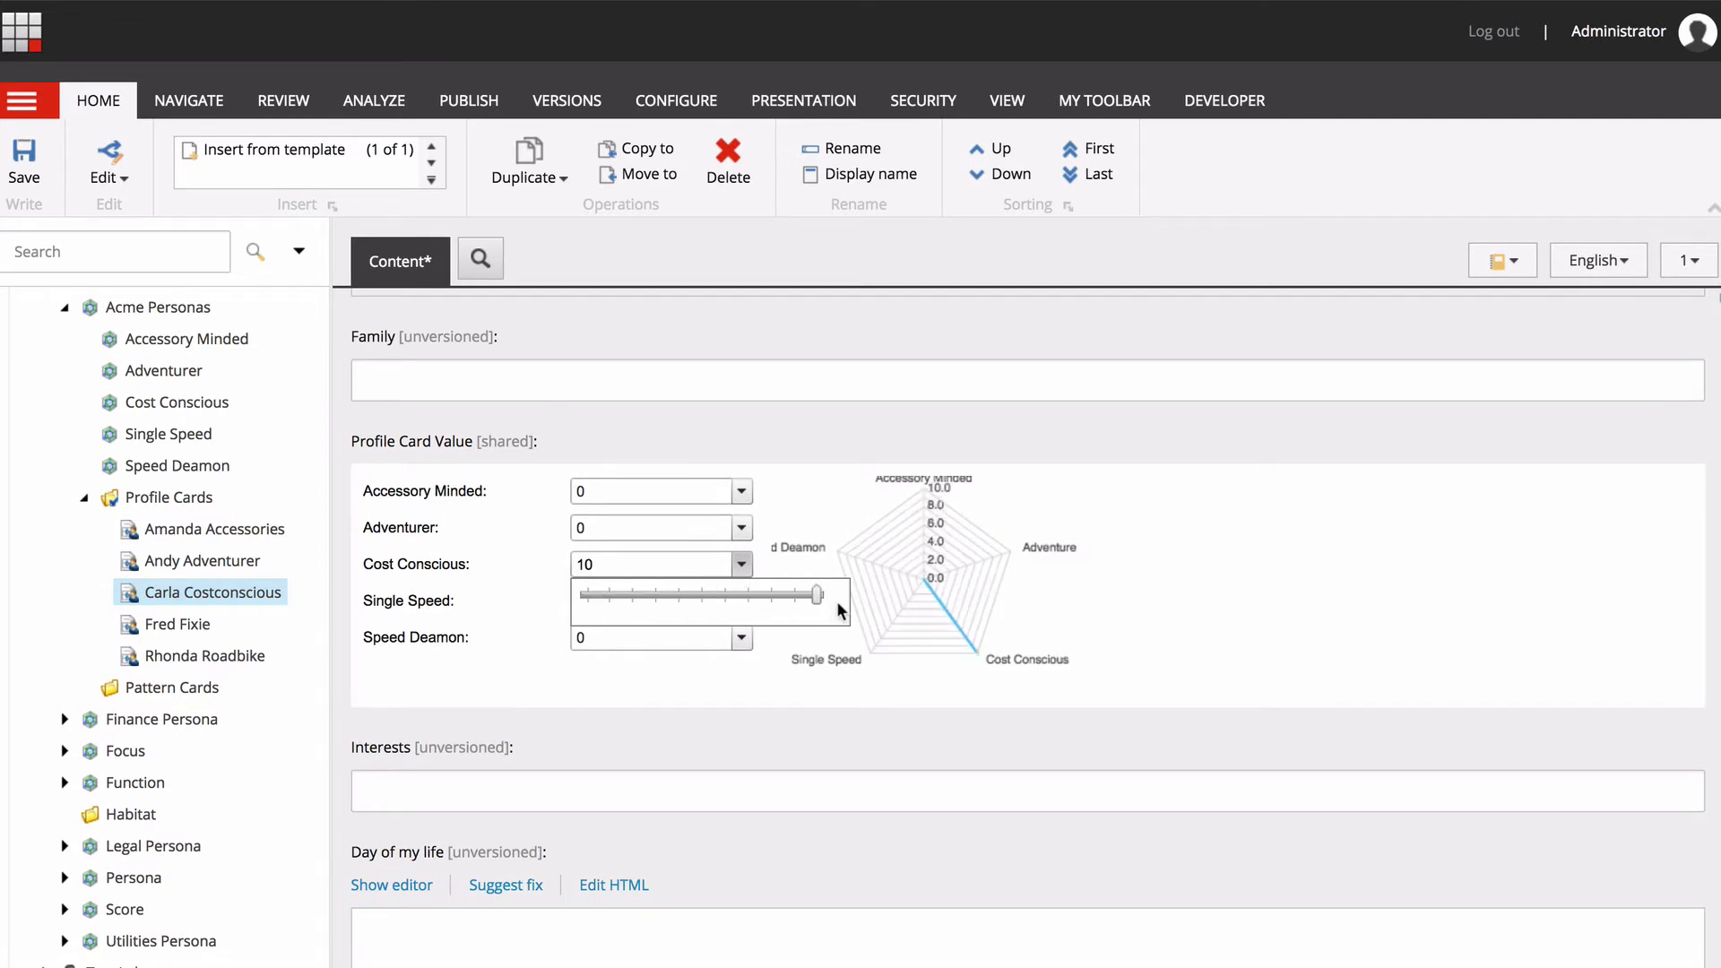
pyautogui.click(741, 491)
pyautogui.moveTo(586, 522); pyautogui.dragTo(631, 522)
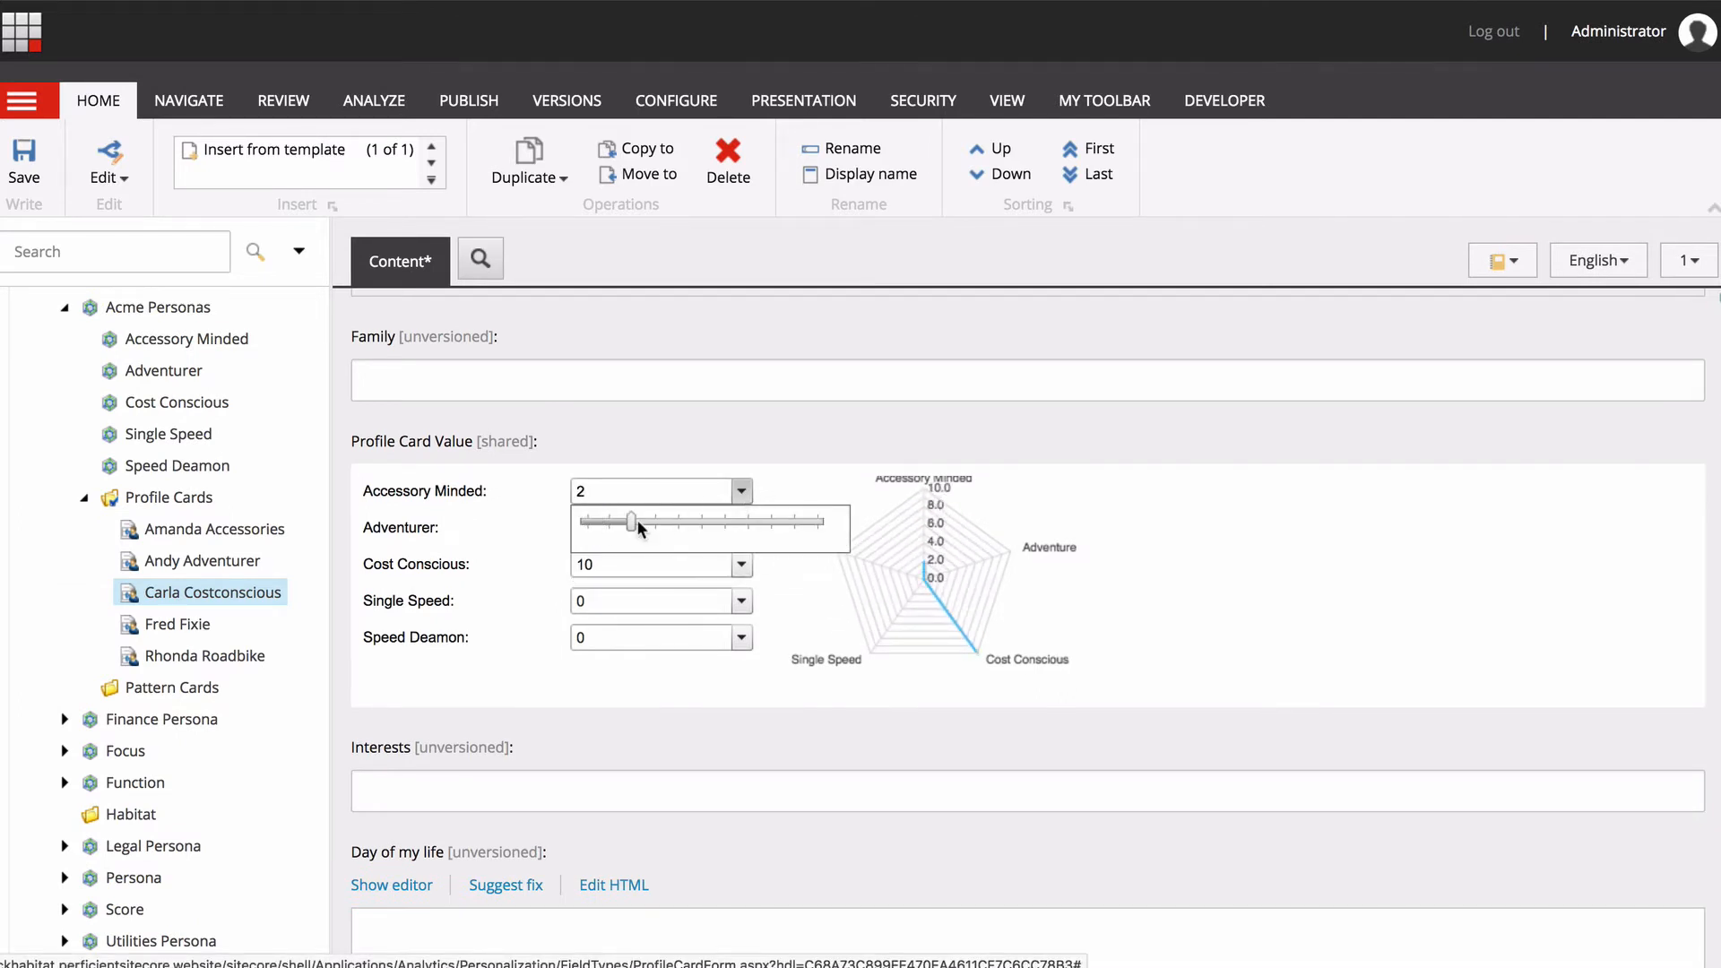
pyautogui.click(741, 637)
pyautogui.moveTo(588, 669); pyautogui.dragTo(657, 638)
pyautogui.click(741, 601)
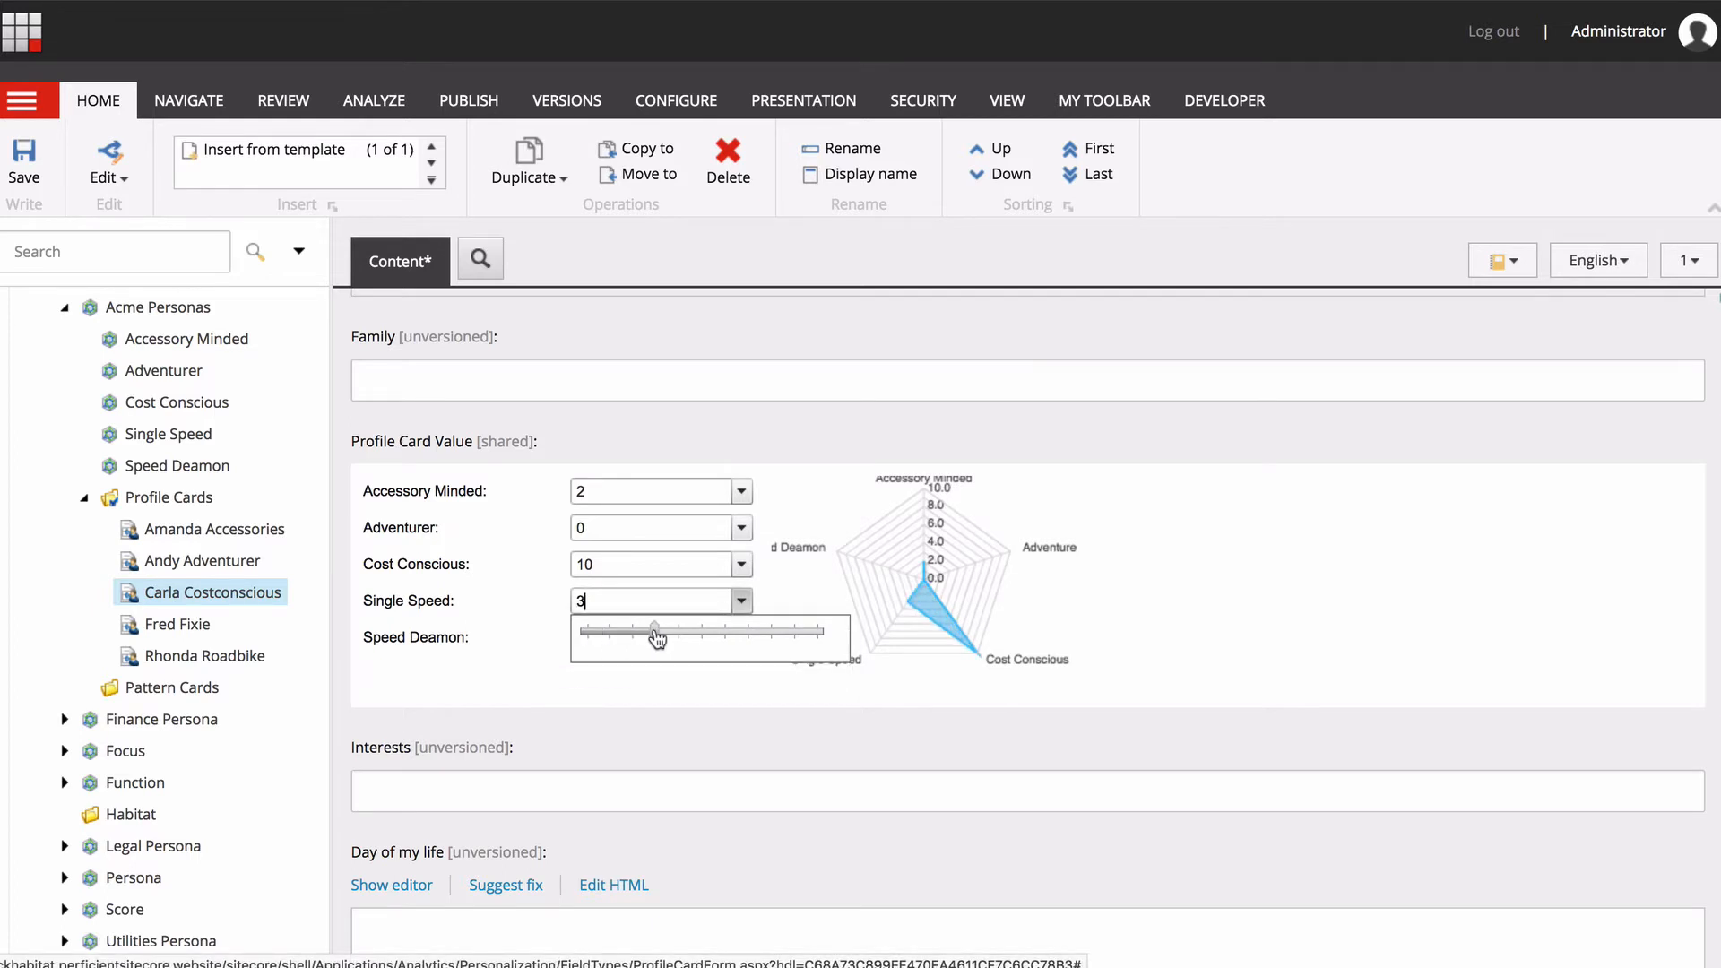
pyautogui.click(517, 645)
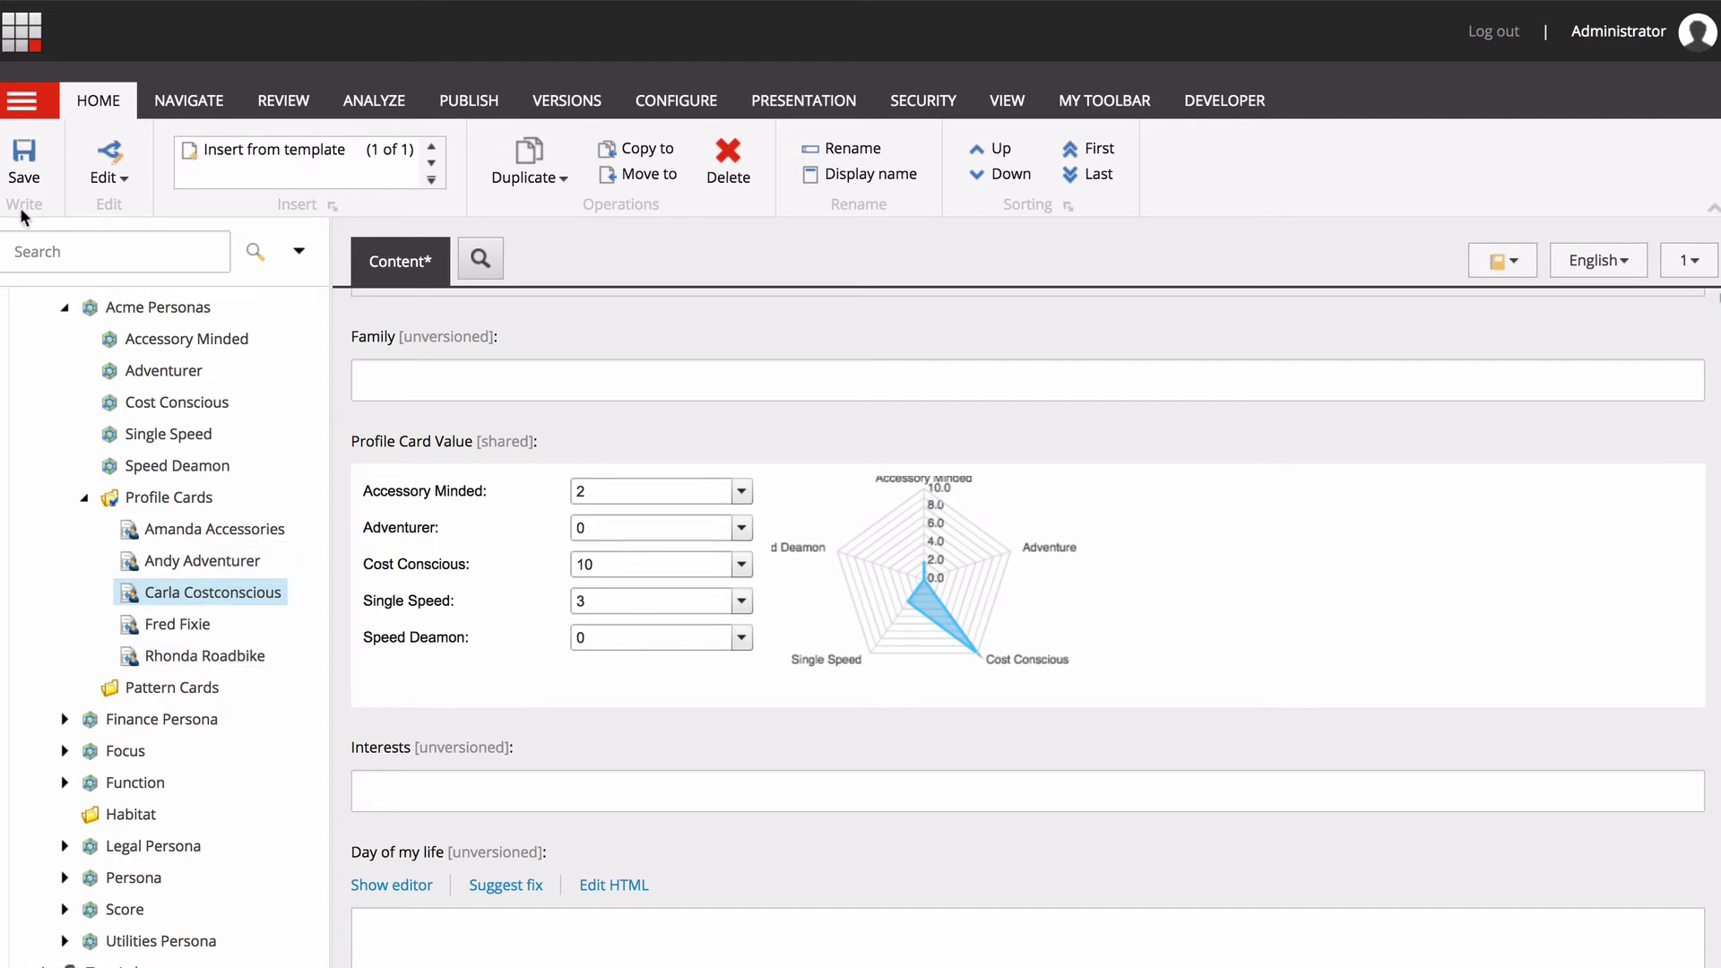
pyautogui.click(24, 162)
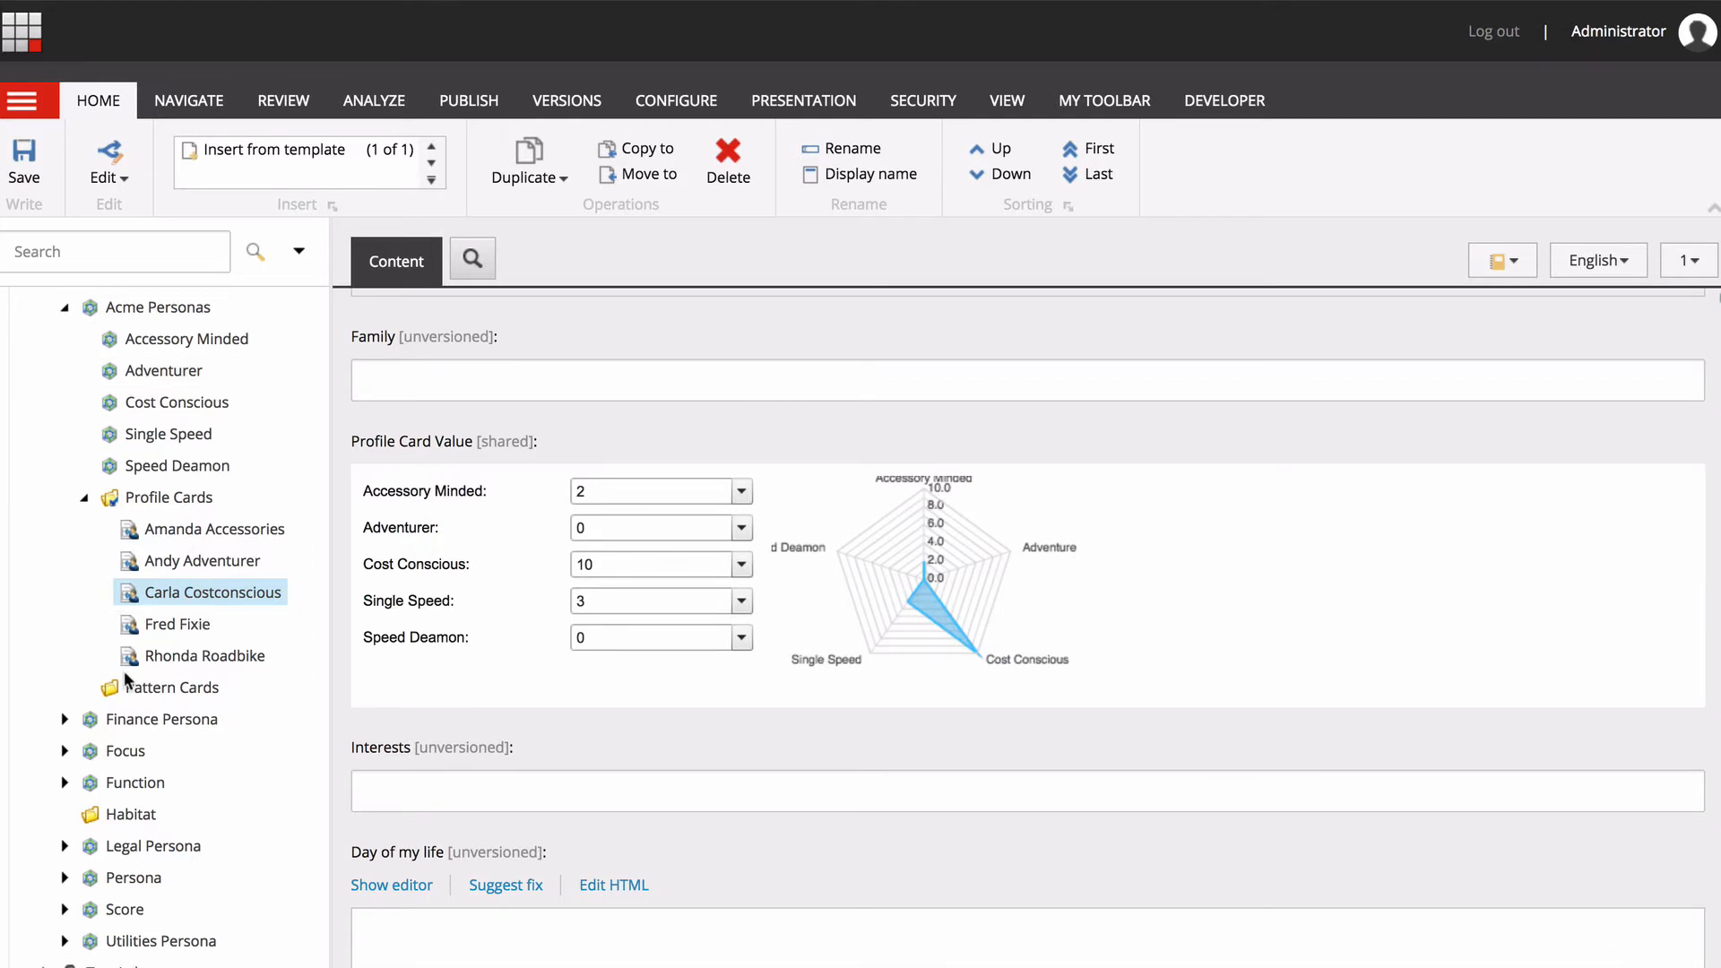
# Smart publish the Acme Personas profile with its subitems and related items in all languages to the Internet (web) target.
pyautogui.click(85, 498)
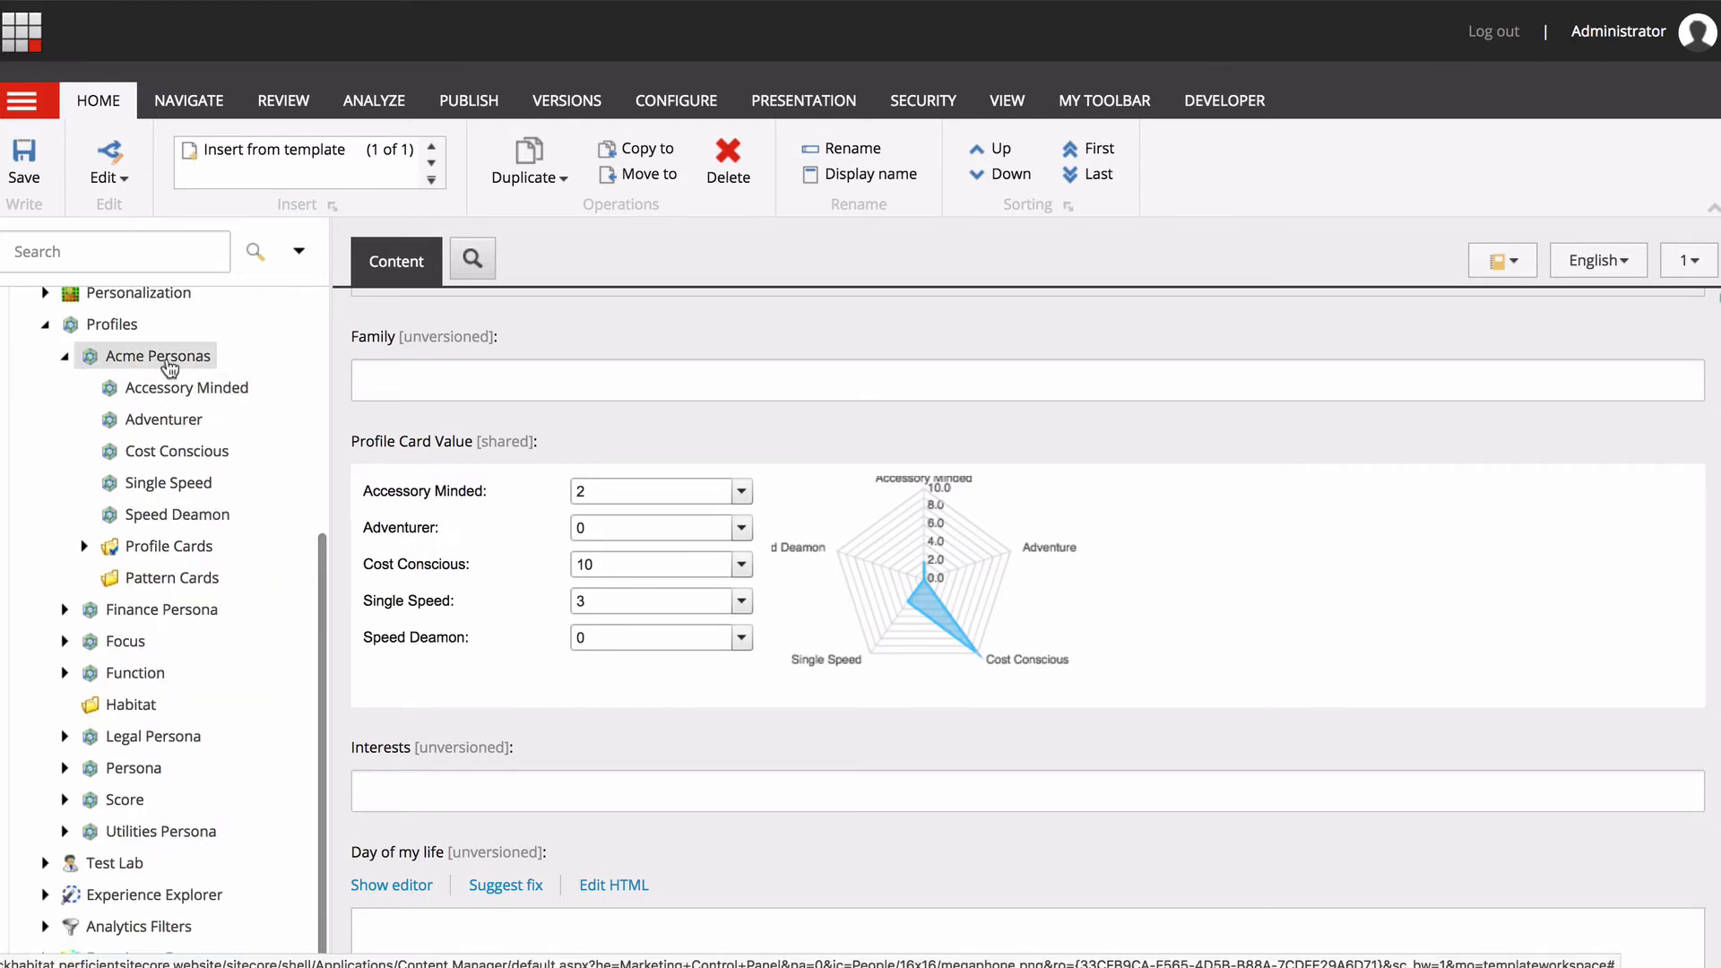
pyautogui.click(168, 358)
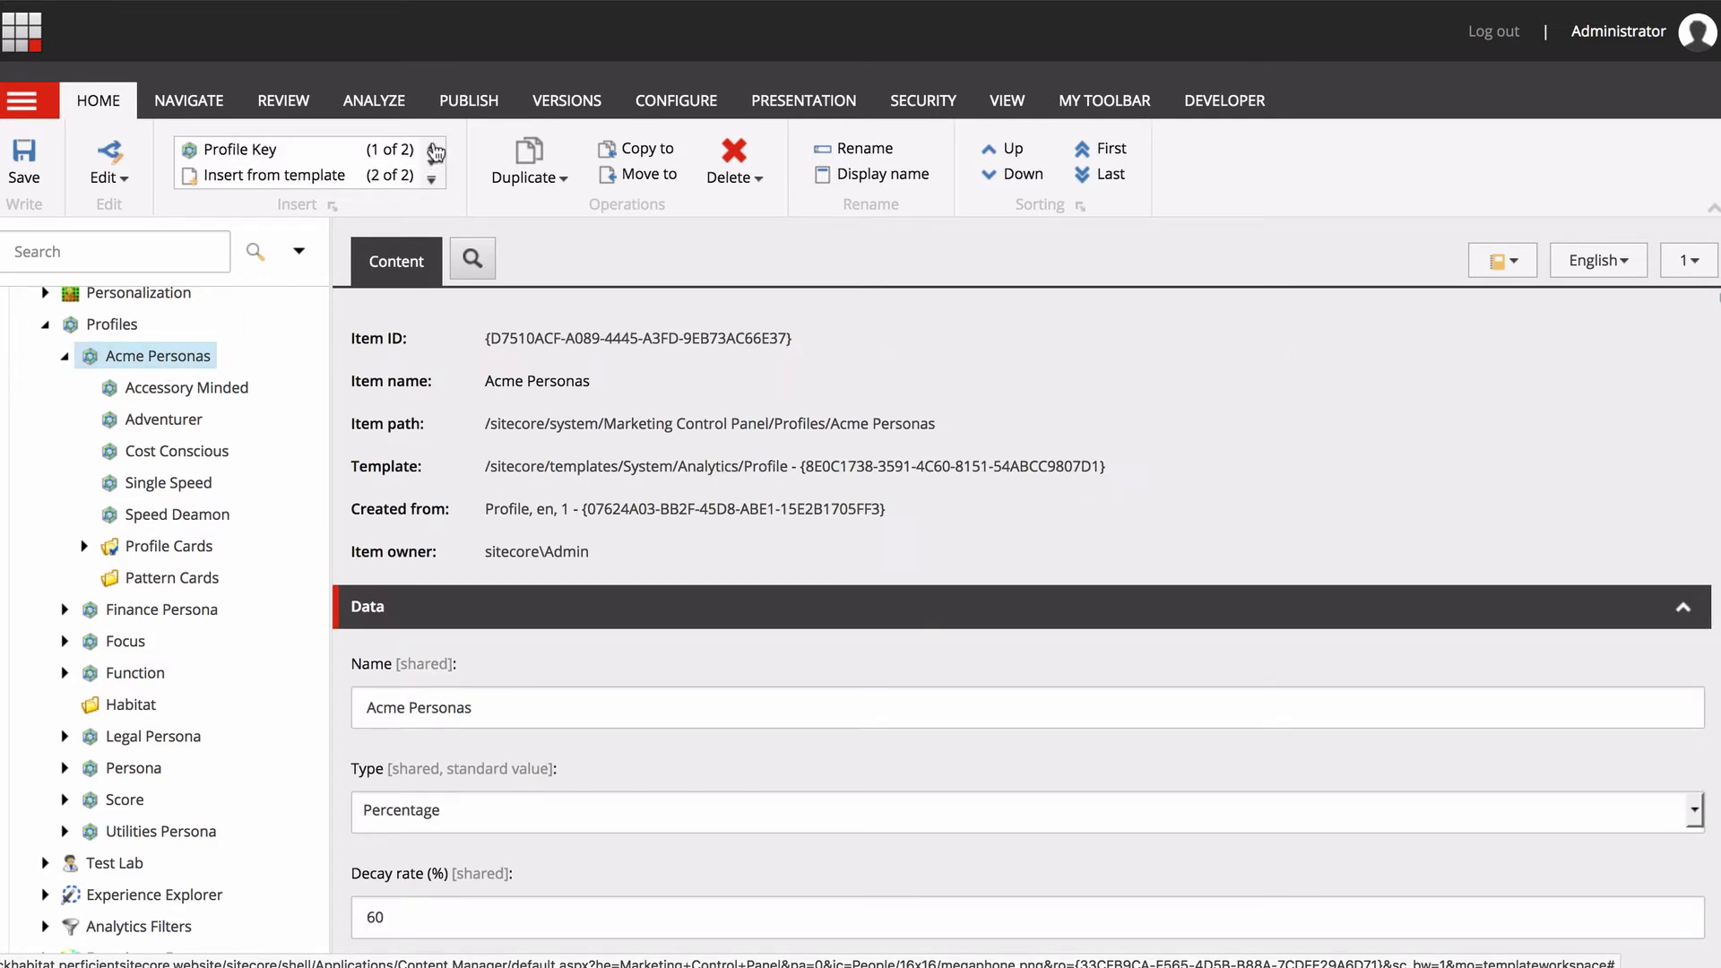
pyautogui.click(470, 104)
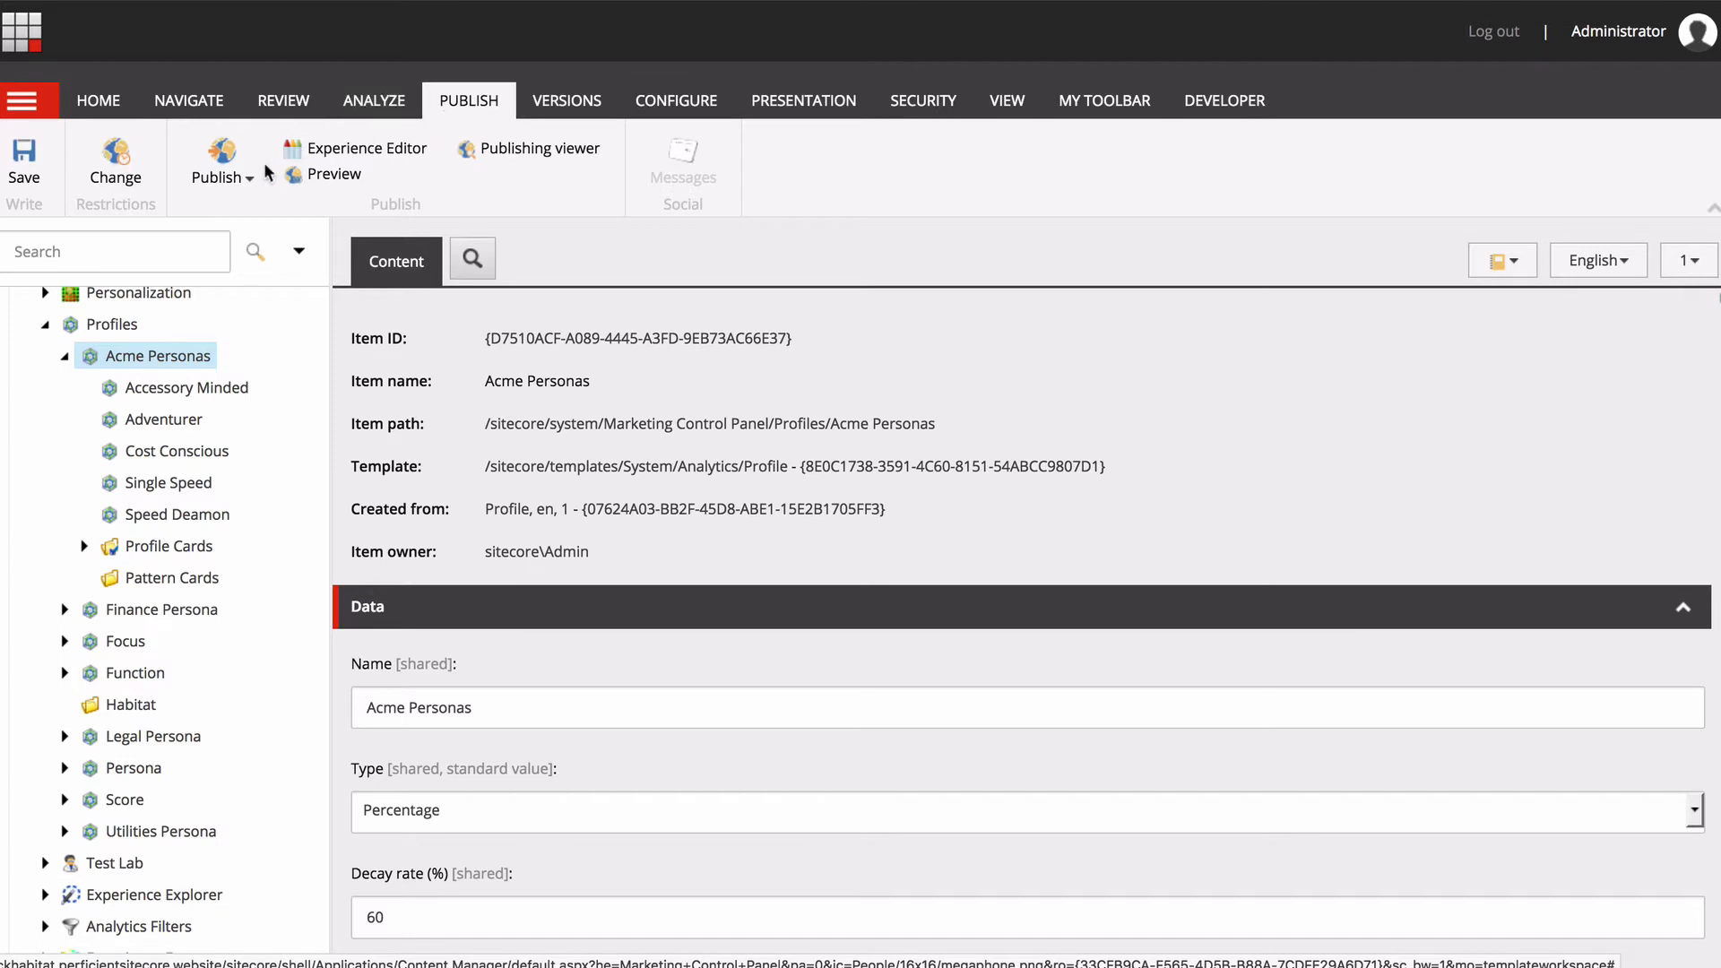
pyautogui.click(221, 177)
pyautogui.click(281, 241)
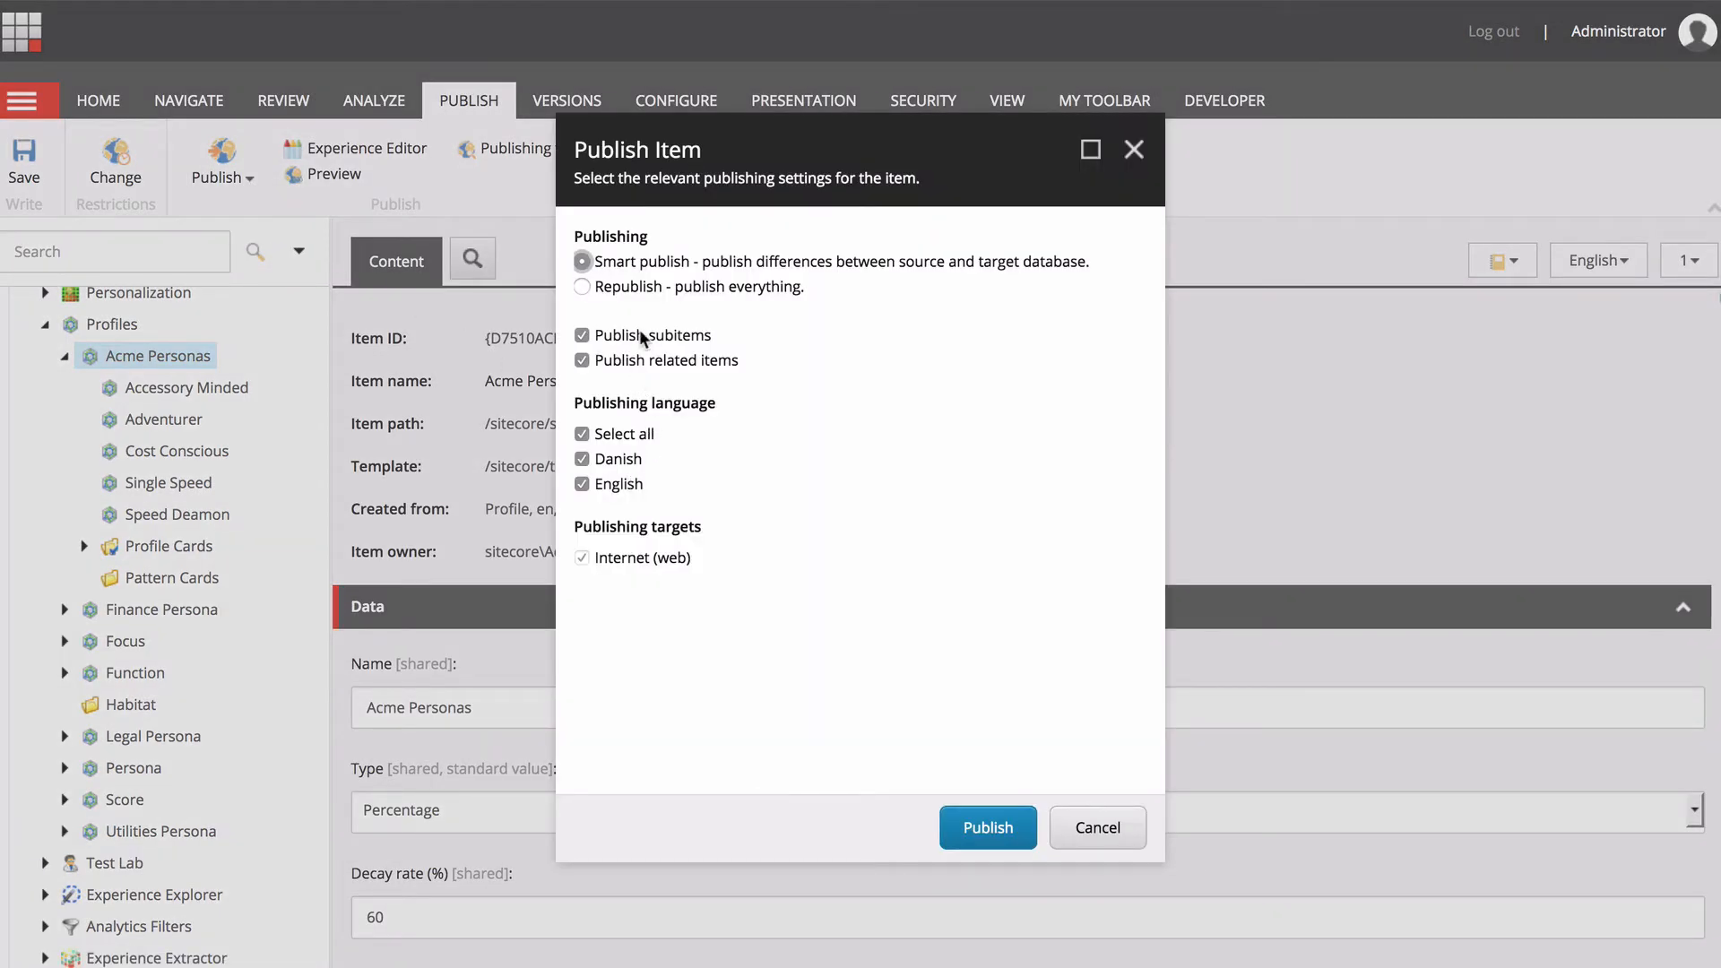
pyautogui.click(985, 833)
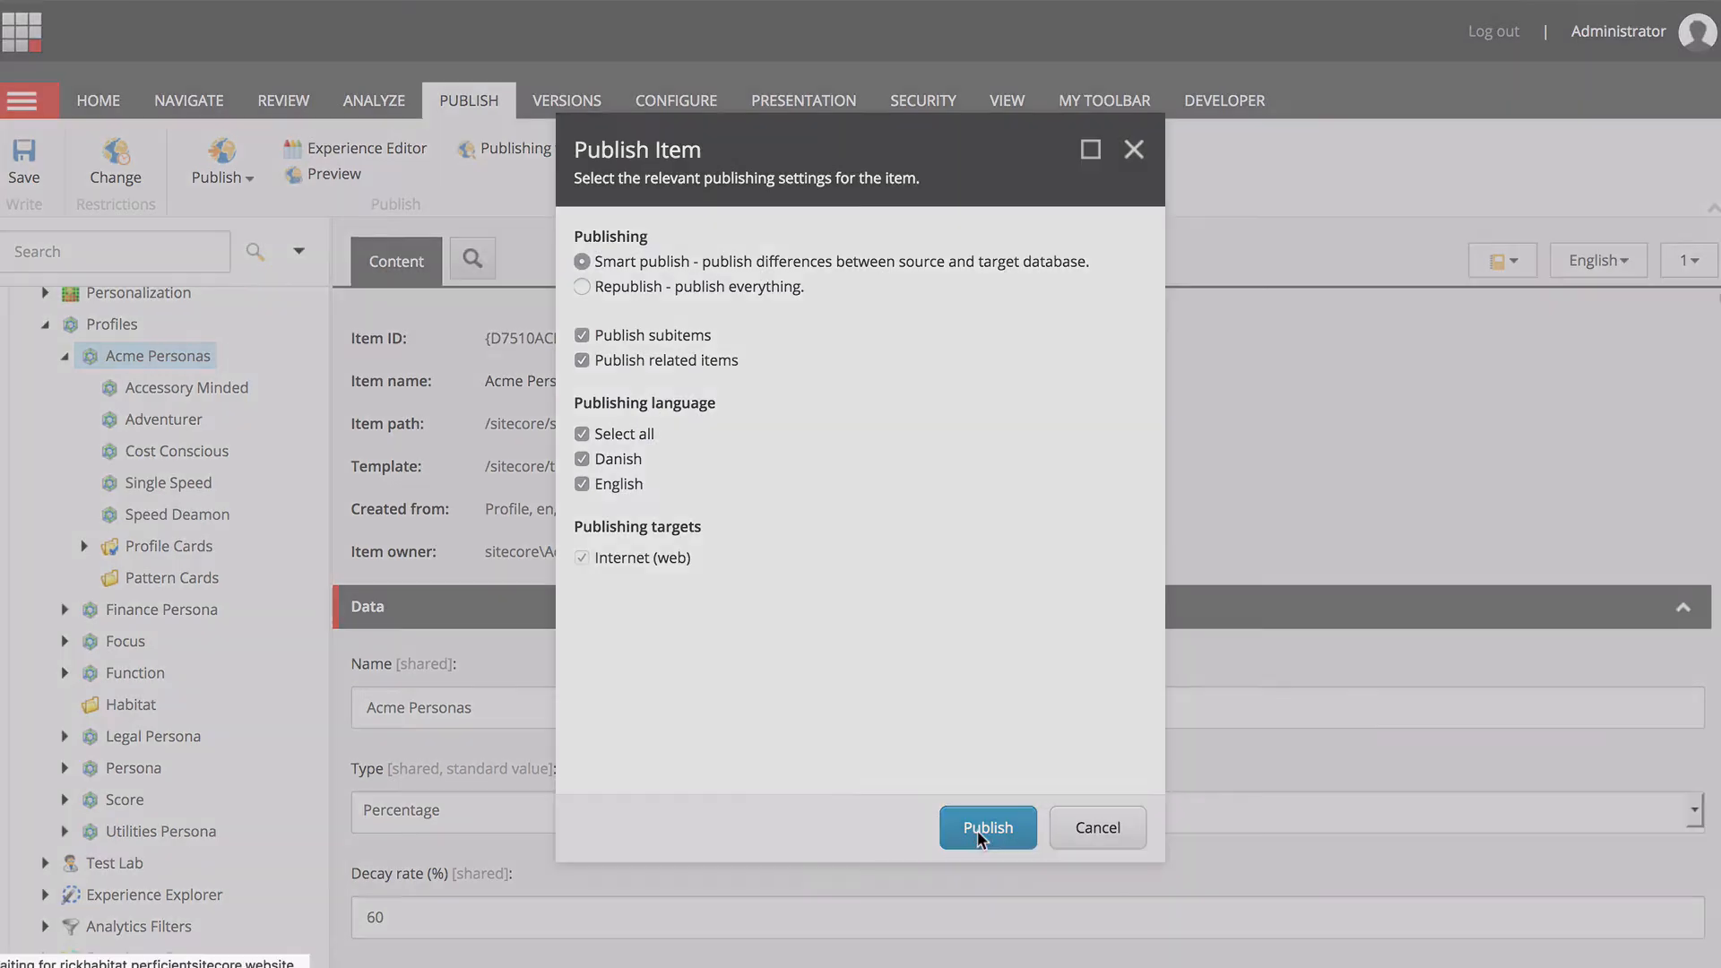
pyautogui.press('Return')
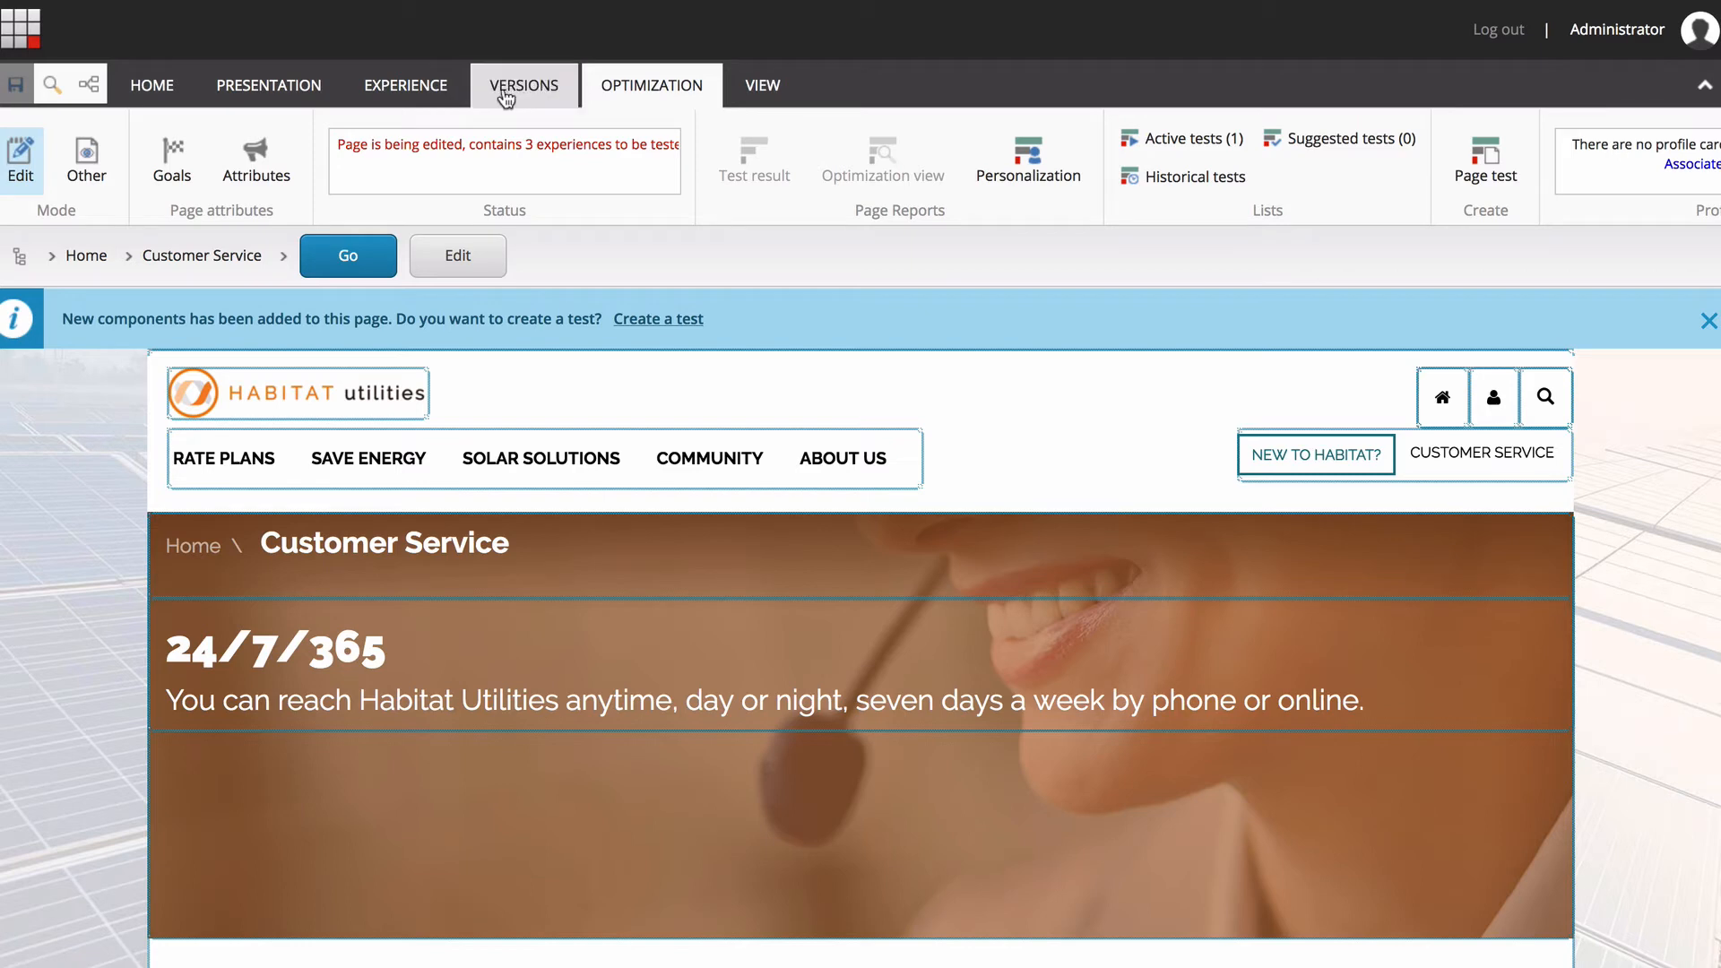
# In the Experience Editor, open the Acme Personas profile card selection for the Customer Service page.
pyautogui.click(162, 94)
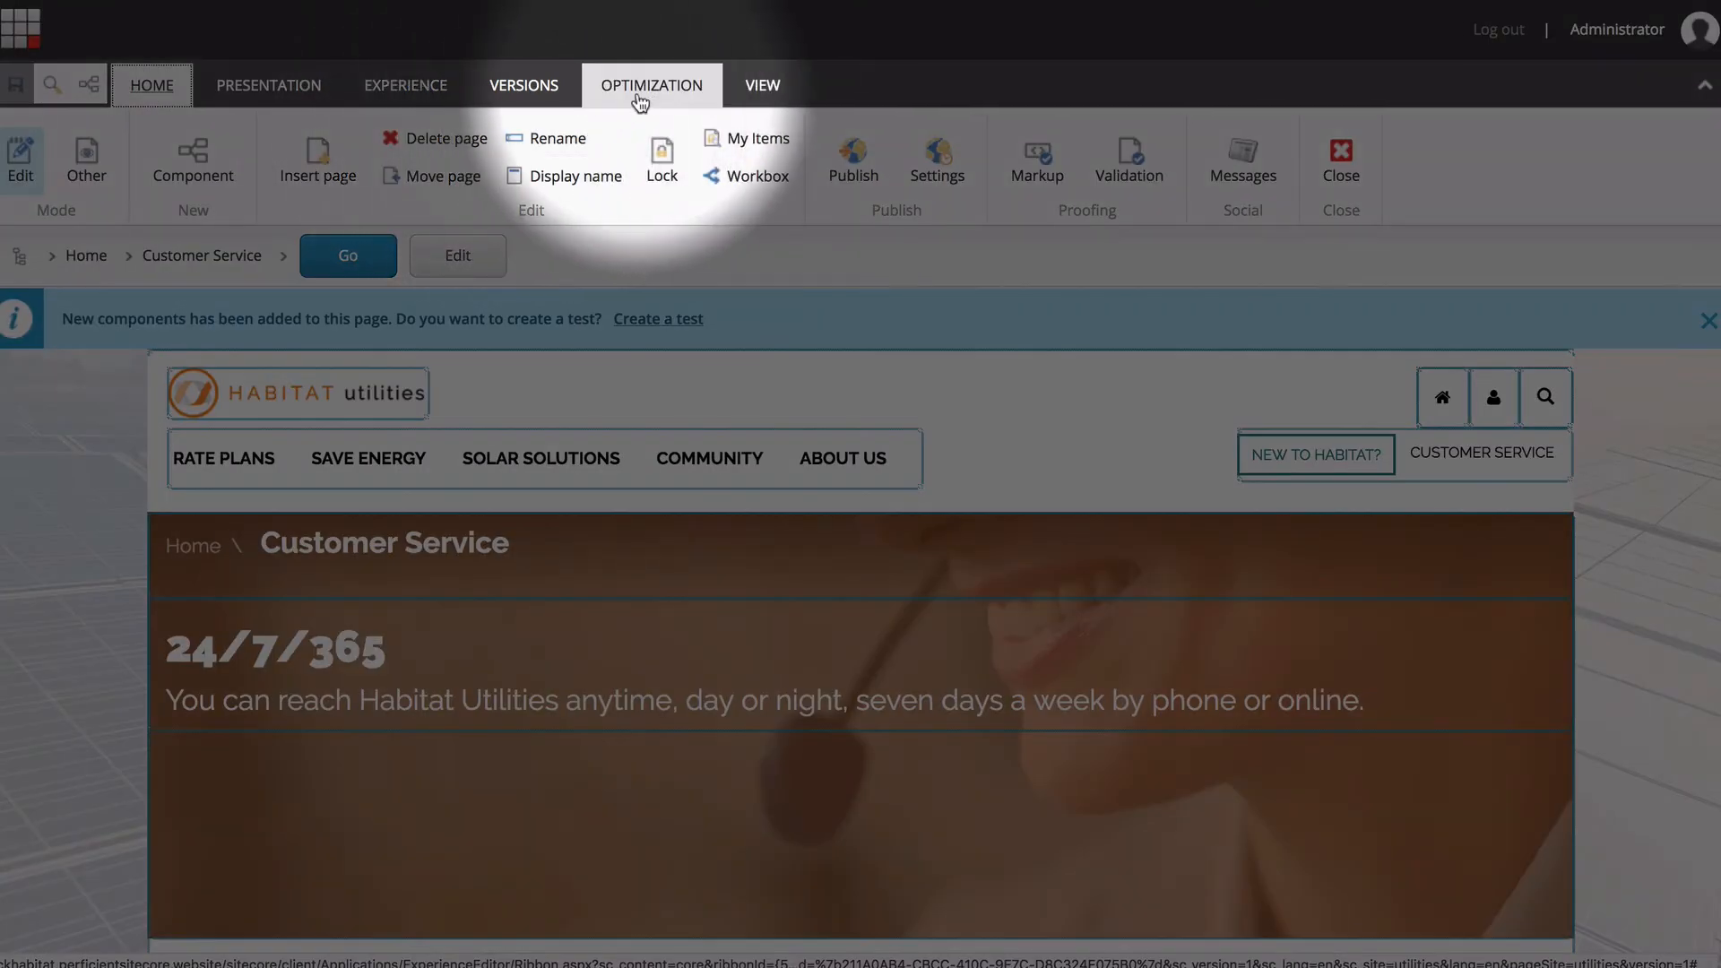
pyautogui.click(653, 89)
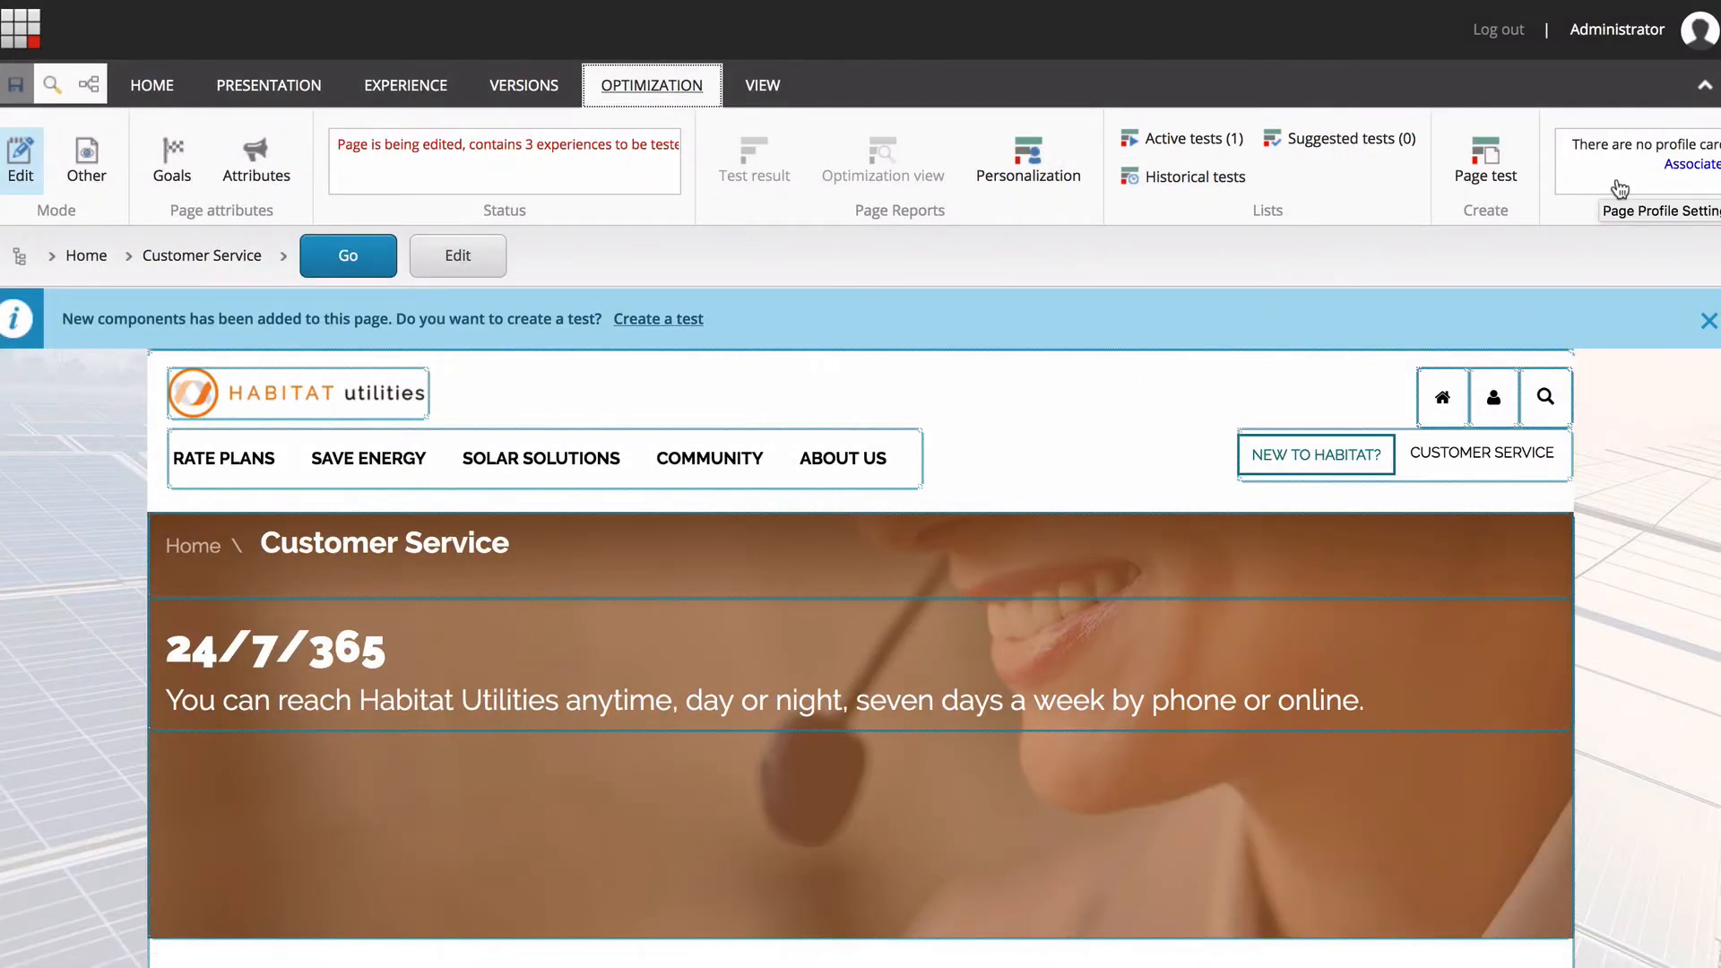
pyautogui.hscroll(5, 1613, 190)
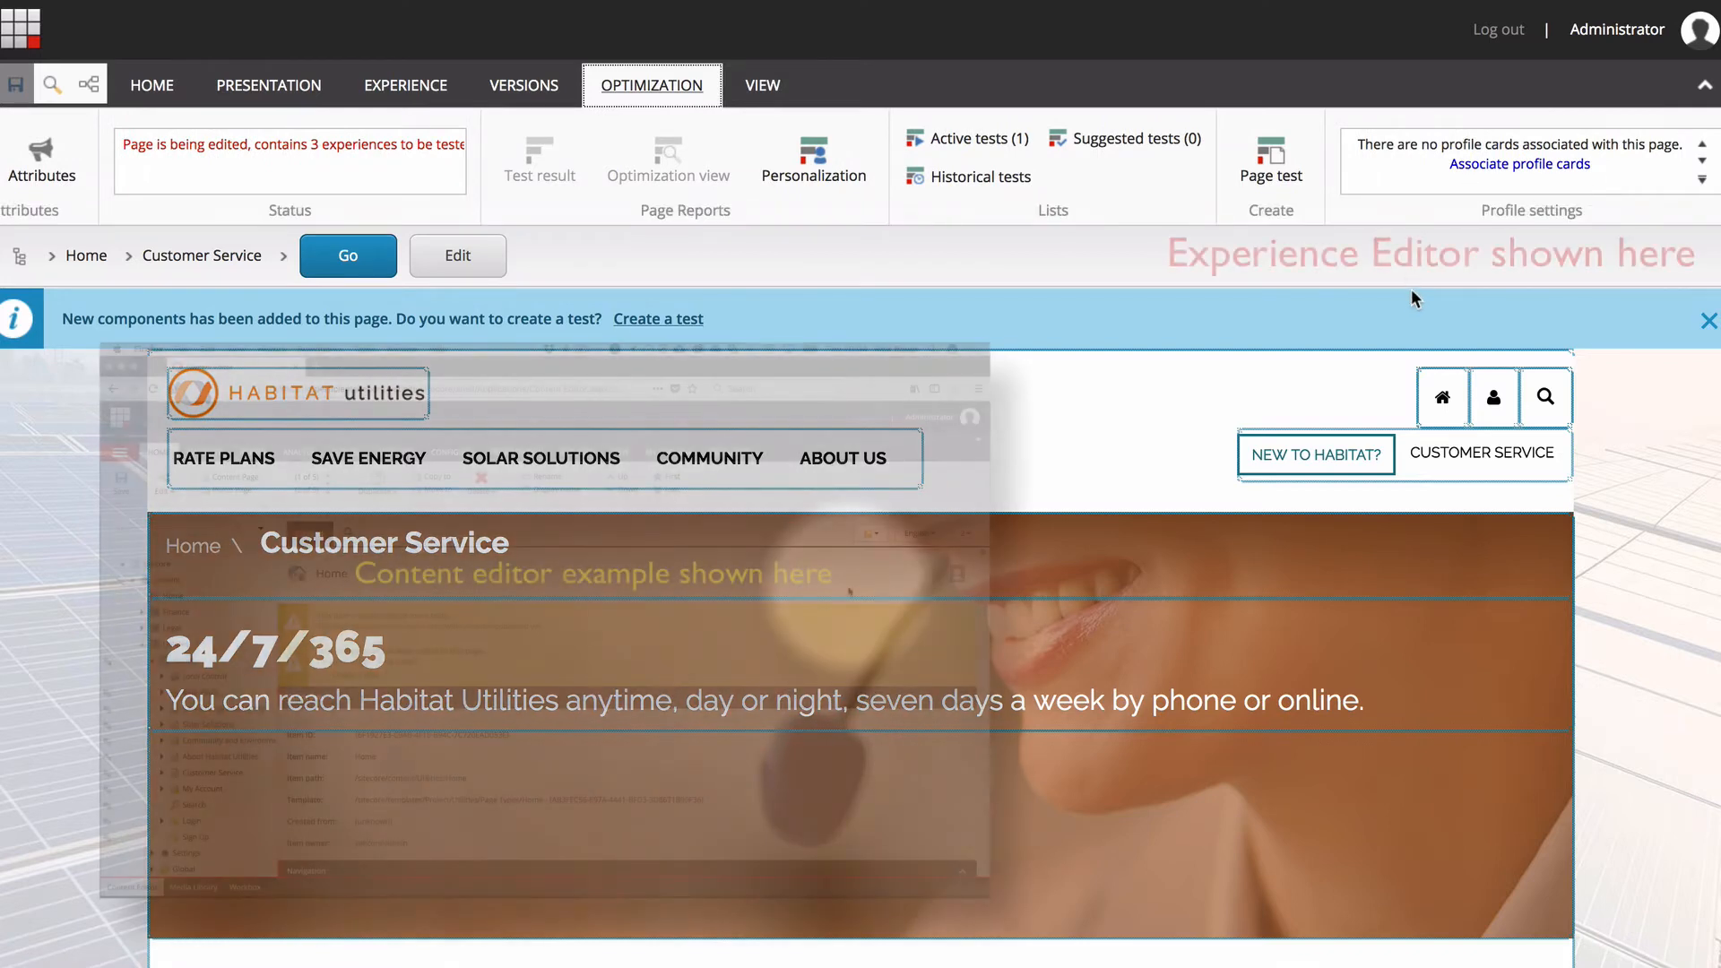
pyautogui.click(1520, 167)
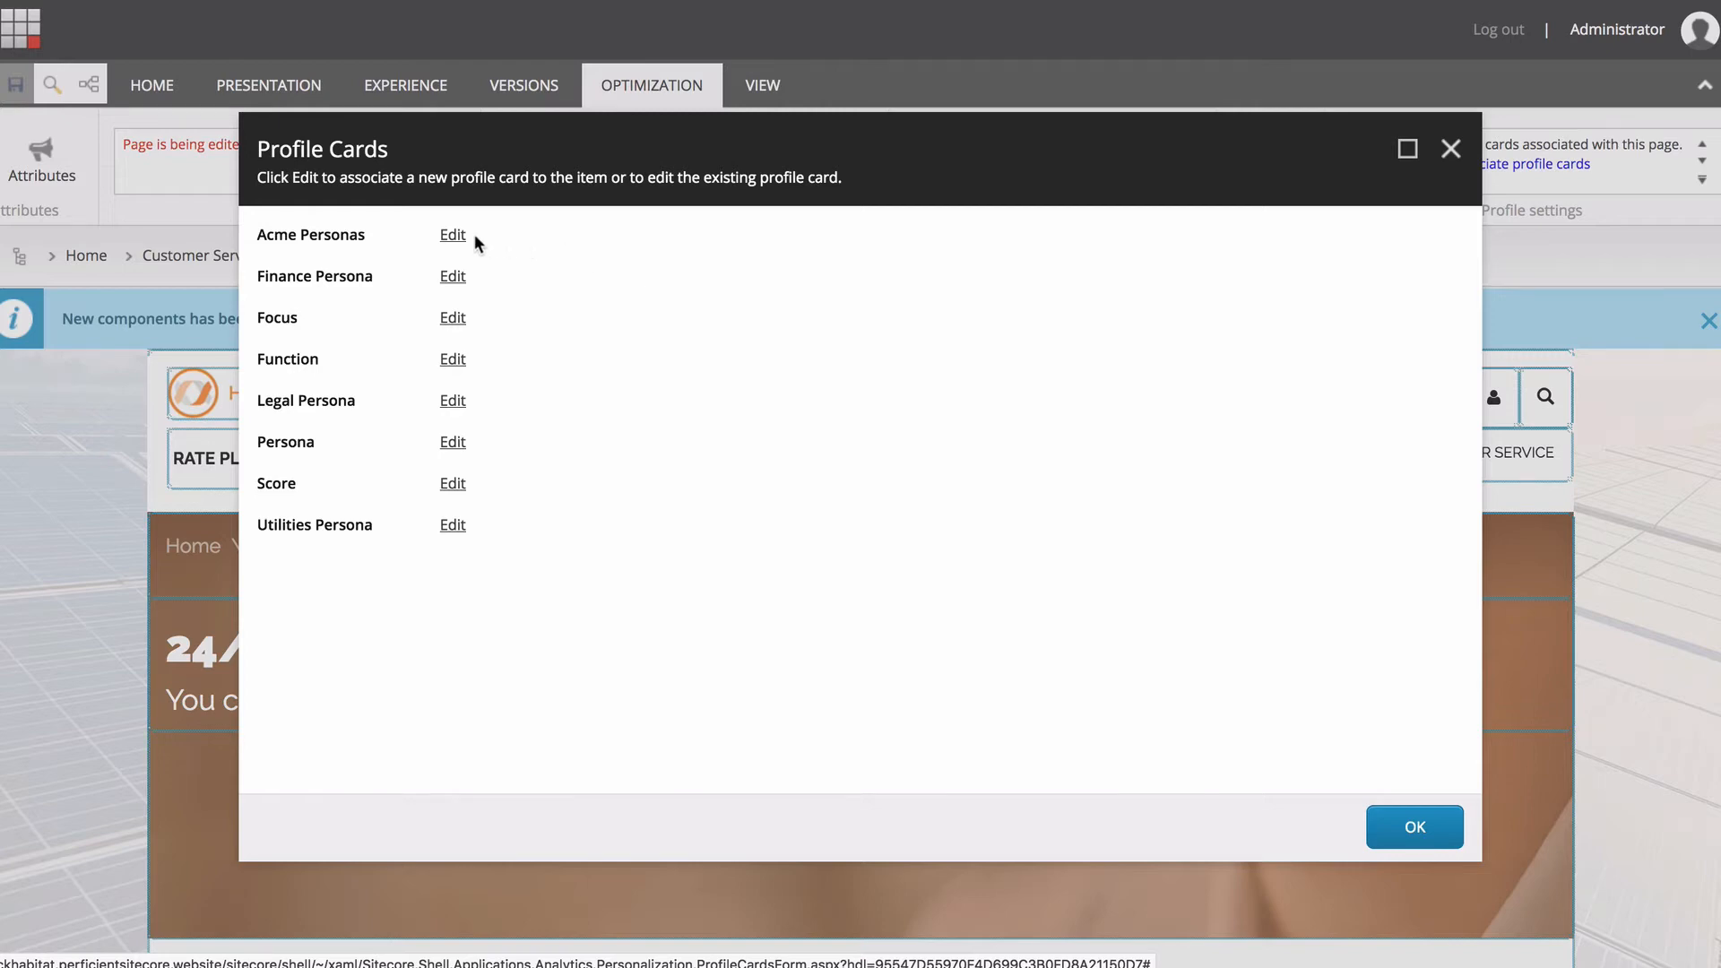
pyautogui.click(452, 237)
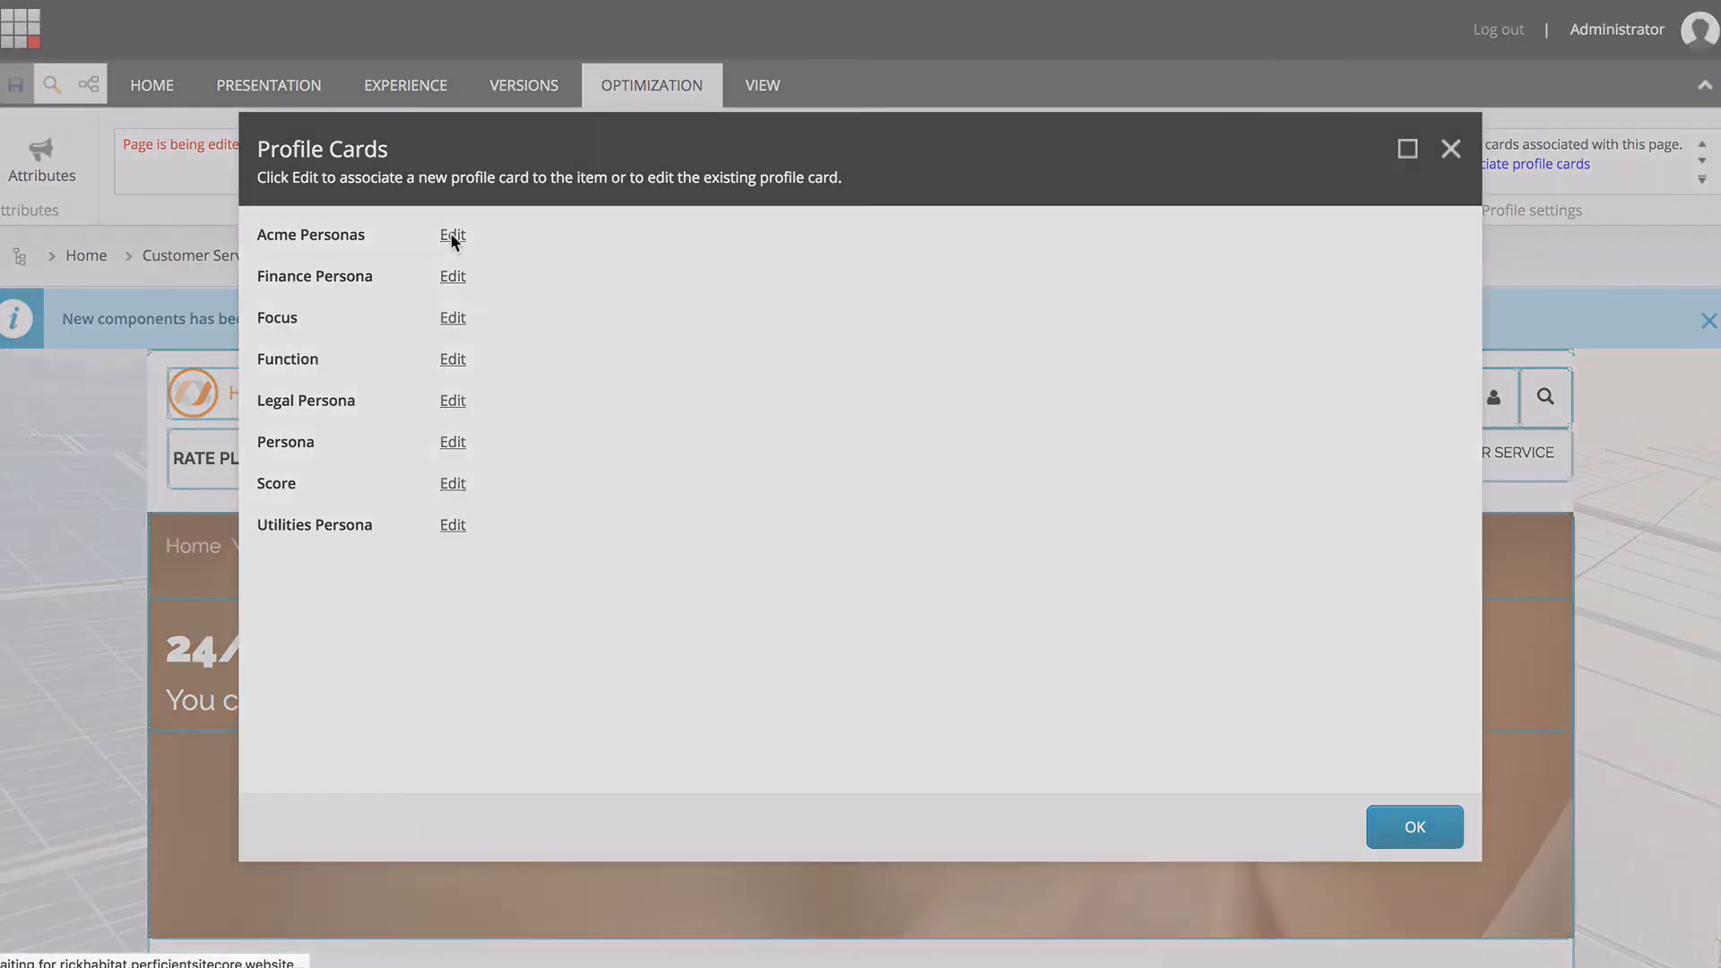
pyautogui.click(491, 272)
pyautogui.click(652, 593)
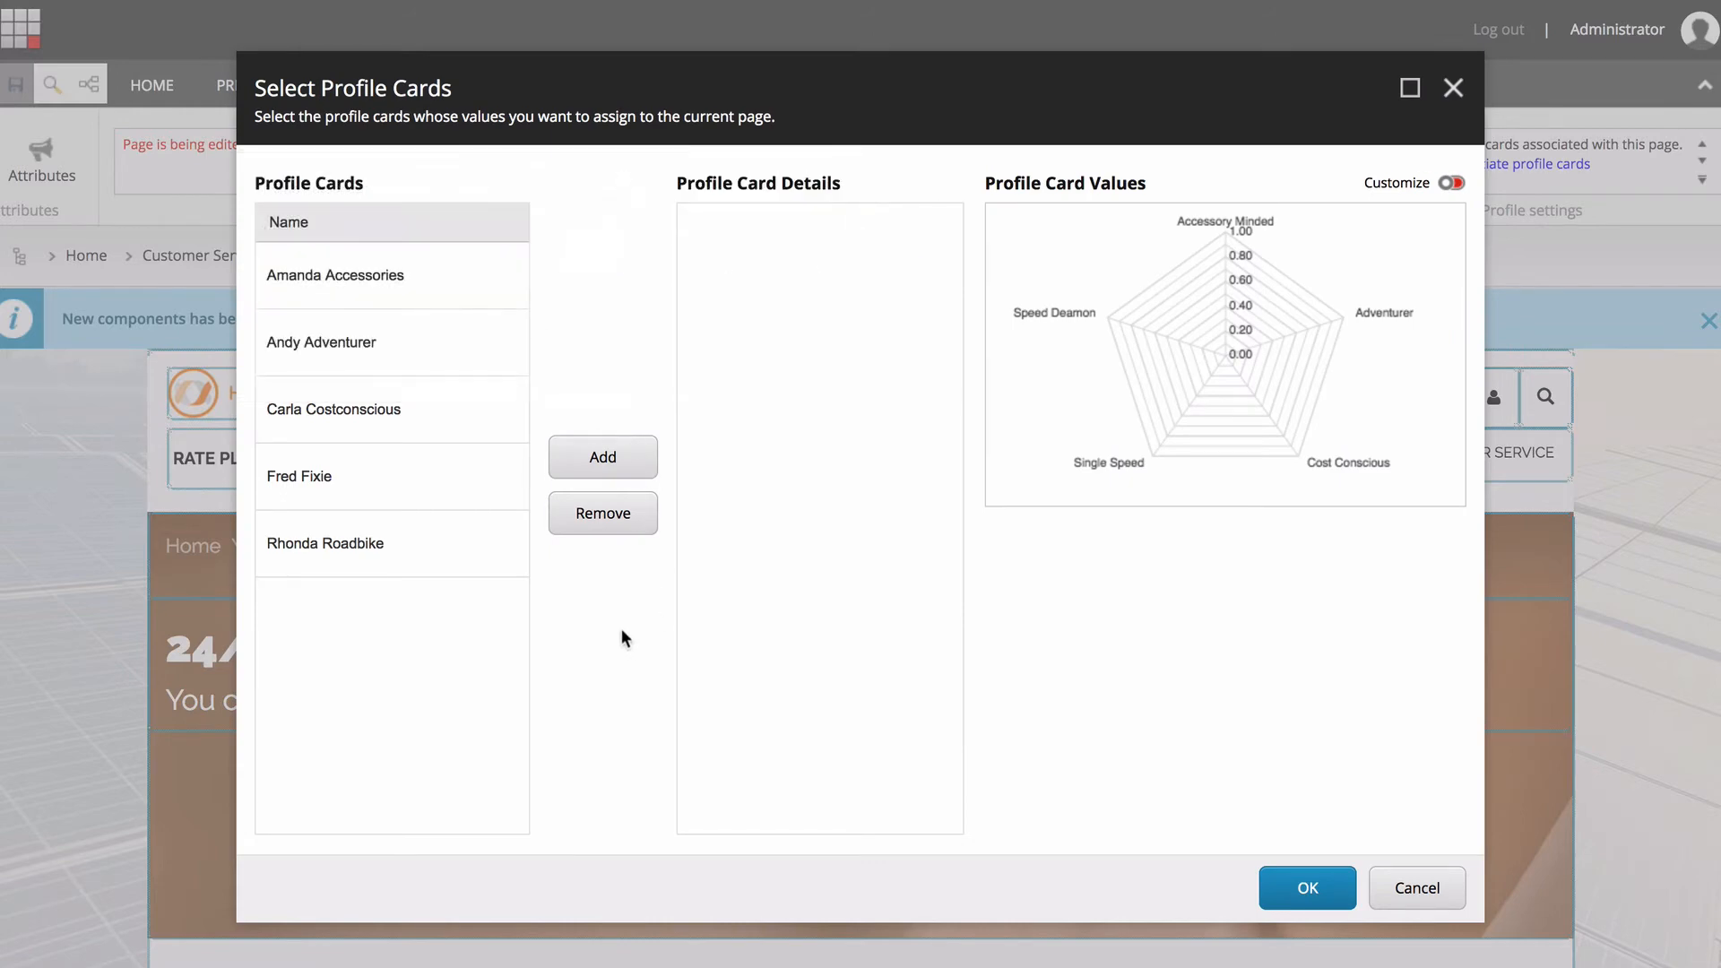
# Preview the Carla Costconscious and Andy Adventurer card details, and add Andy Adventurer to the page at 80%.
pyautogui.click(461, 410)
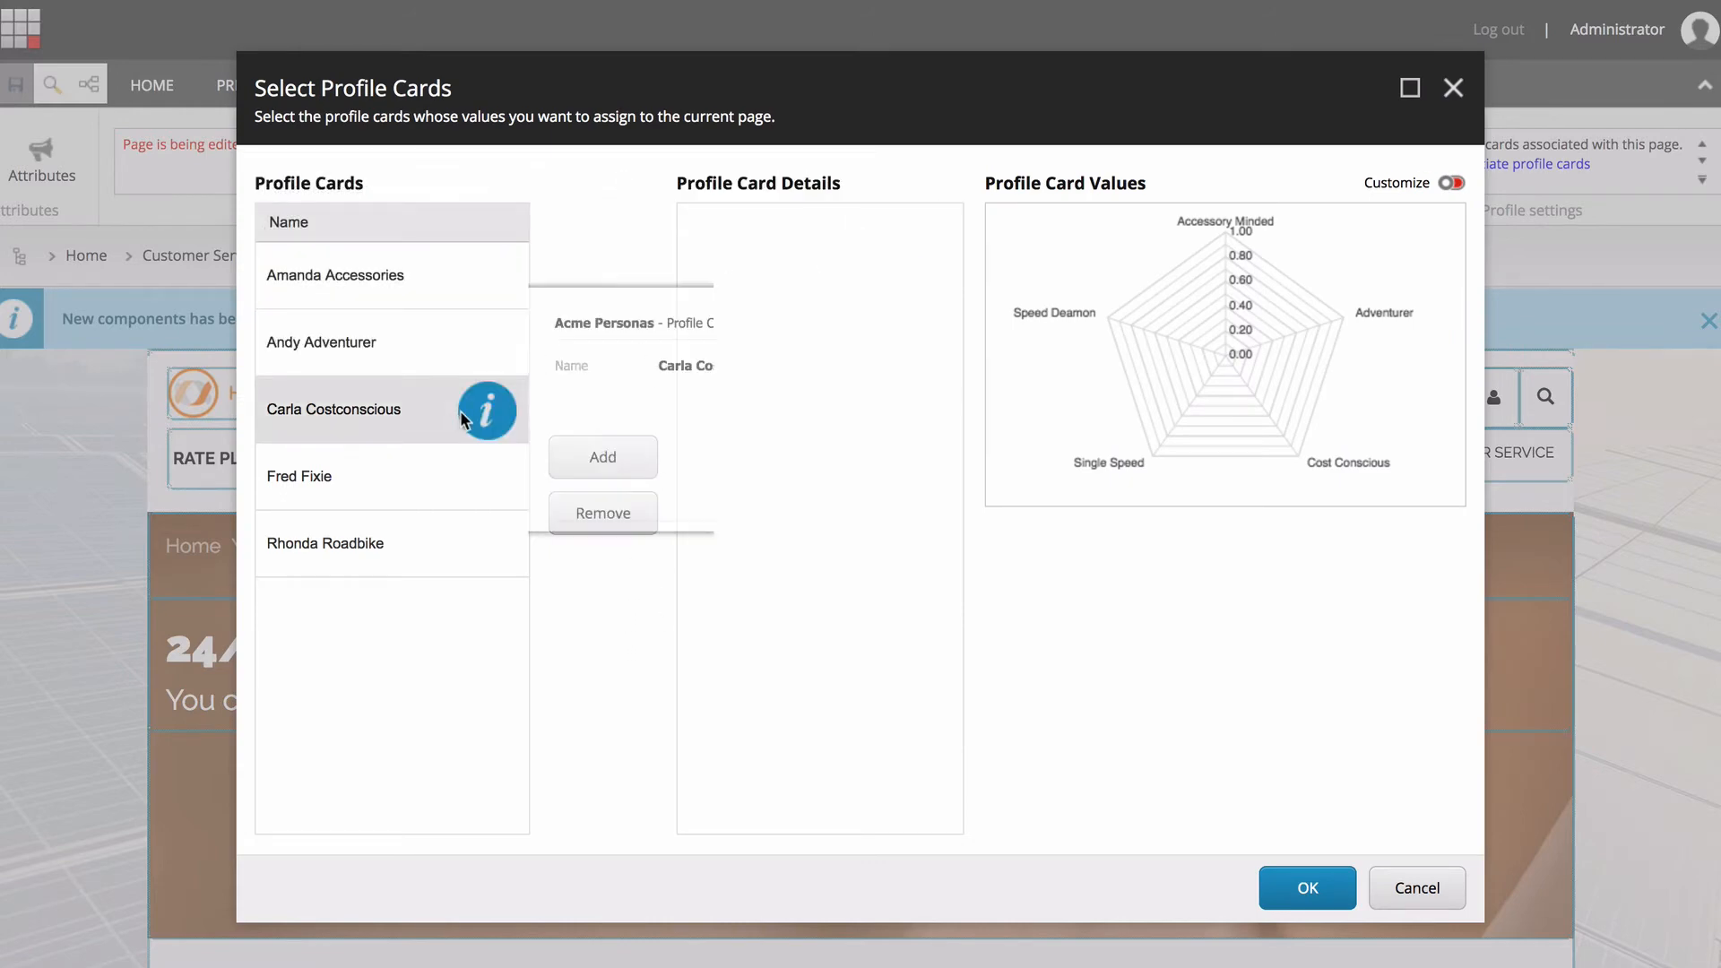
pyautogui.click(477, 345)
pyautogui.scroll(-3, 688, 368)
pyautogui.scroll(3, 688, 367)
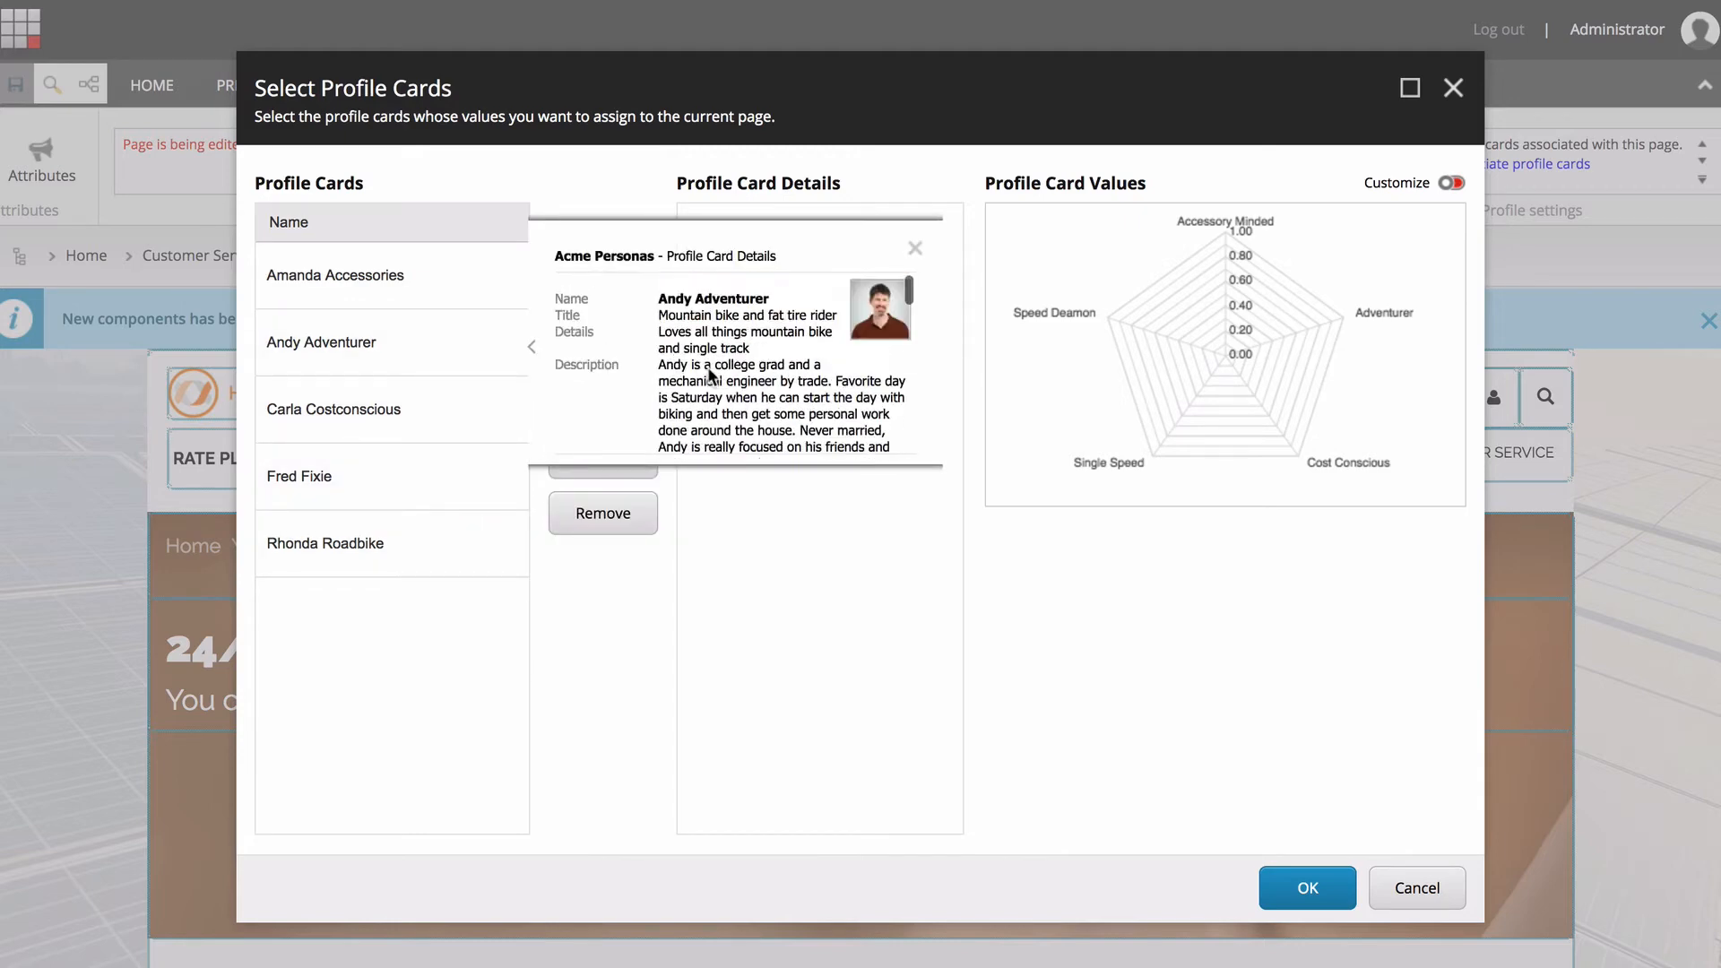
pyautogui.click(364, 353)
pyautogui.click(602, 458)
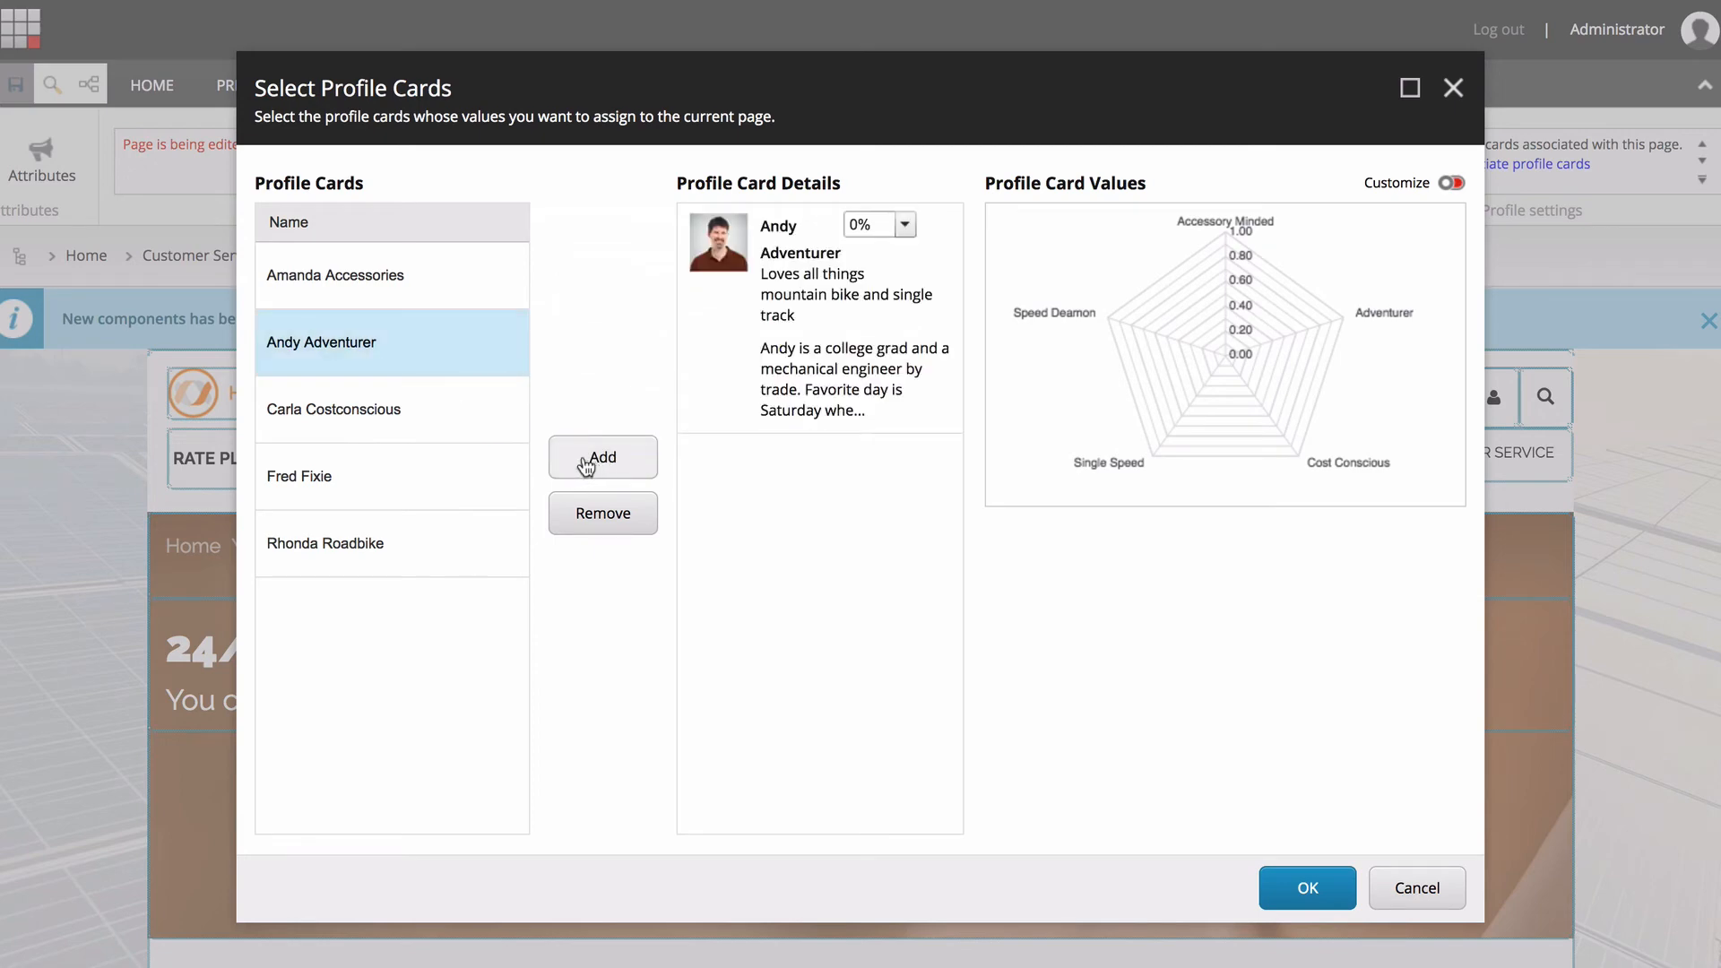
pyautogui.click(903, 225)
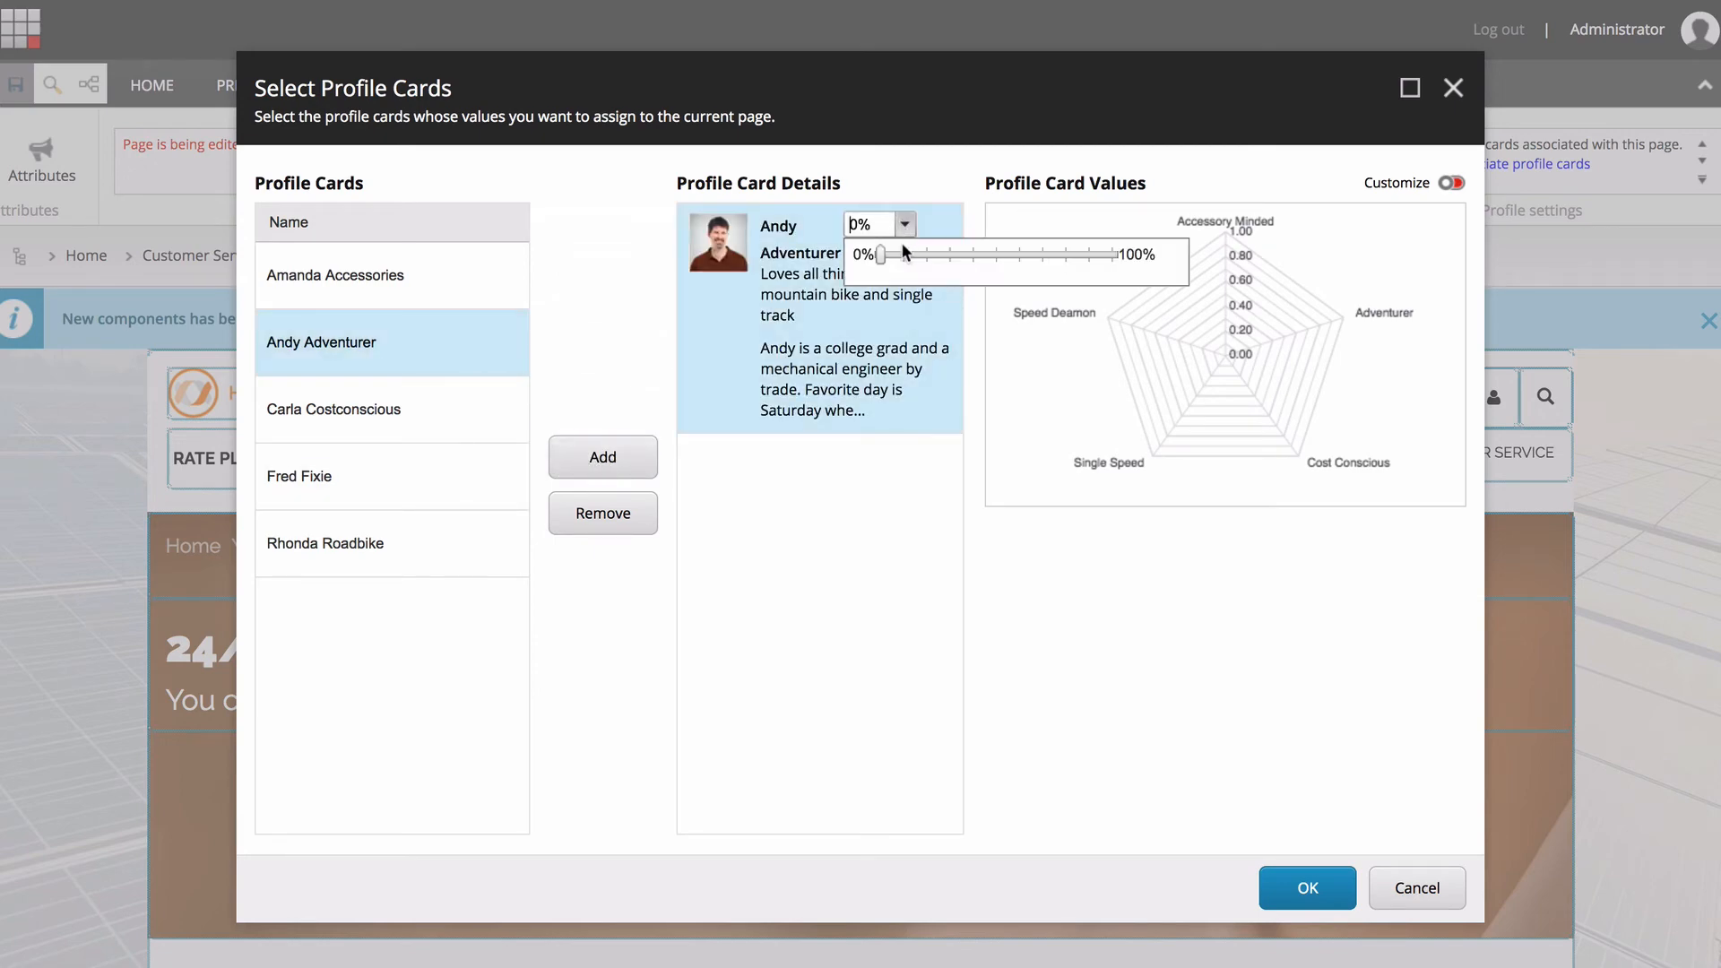
pyautogui.click(1063, 252)
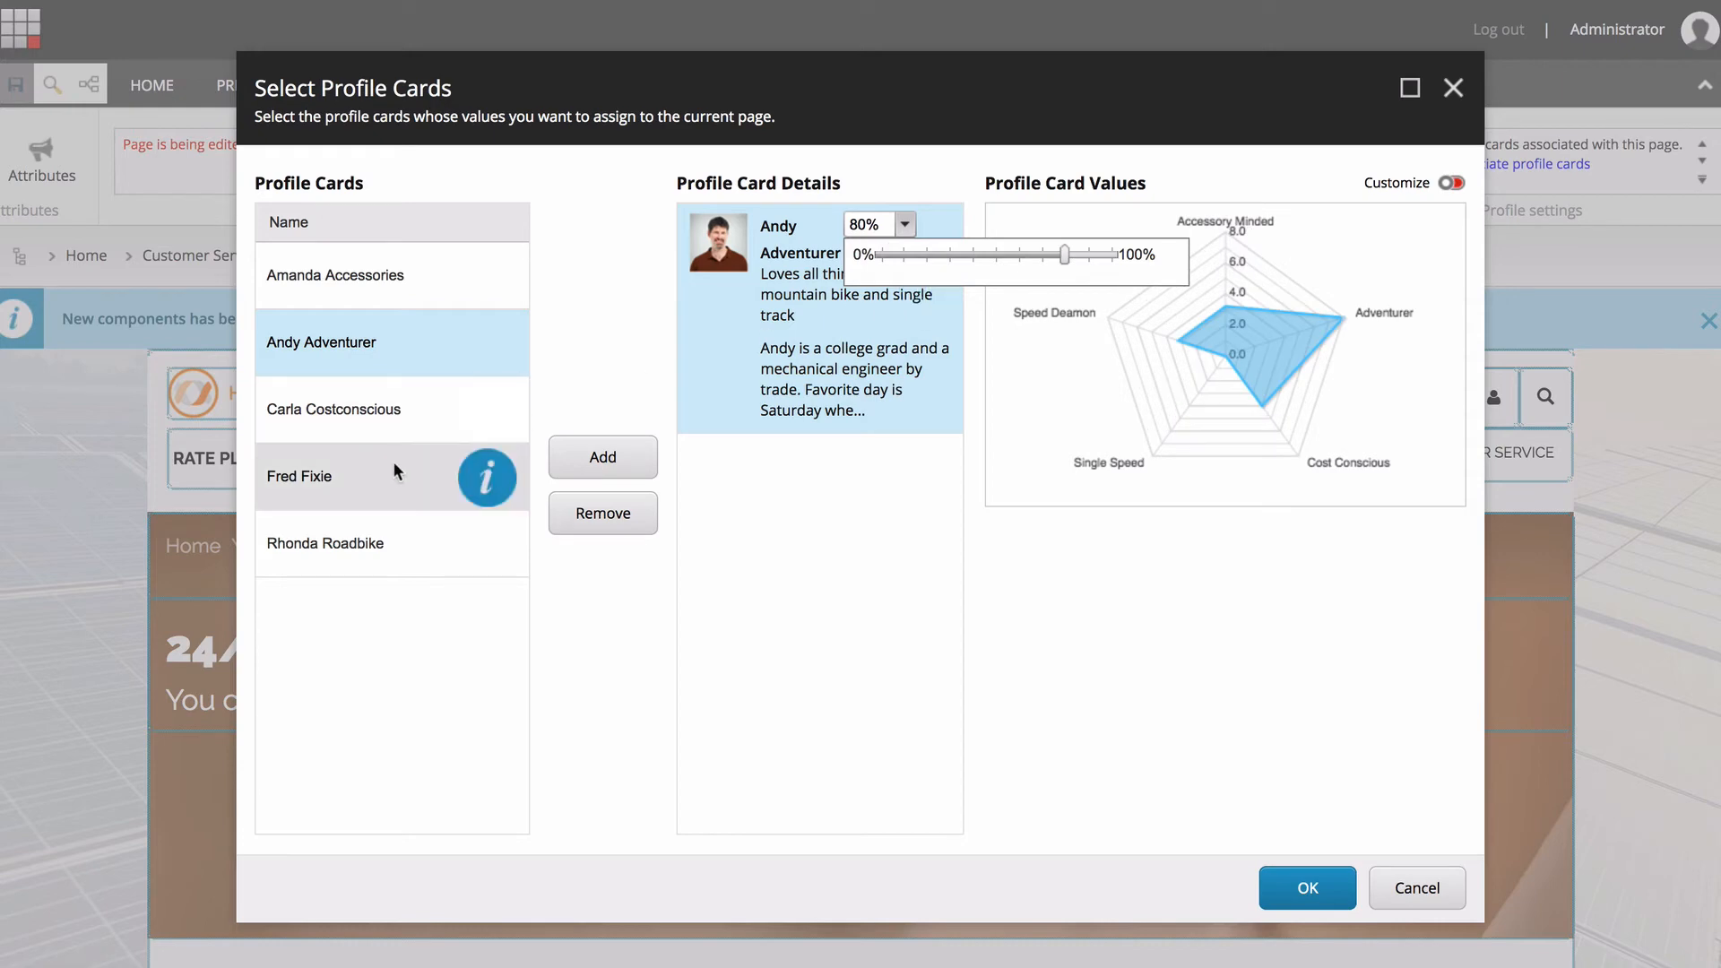
# Add the Carla Costconscious card at 60% and try to apply the selection, declining the proportional recalculation.
pyautogui.click(401, 411)
pyautogui.moveTo(840, 314)
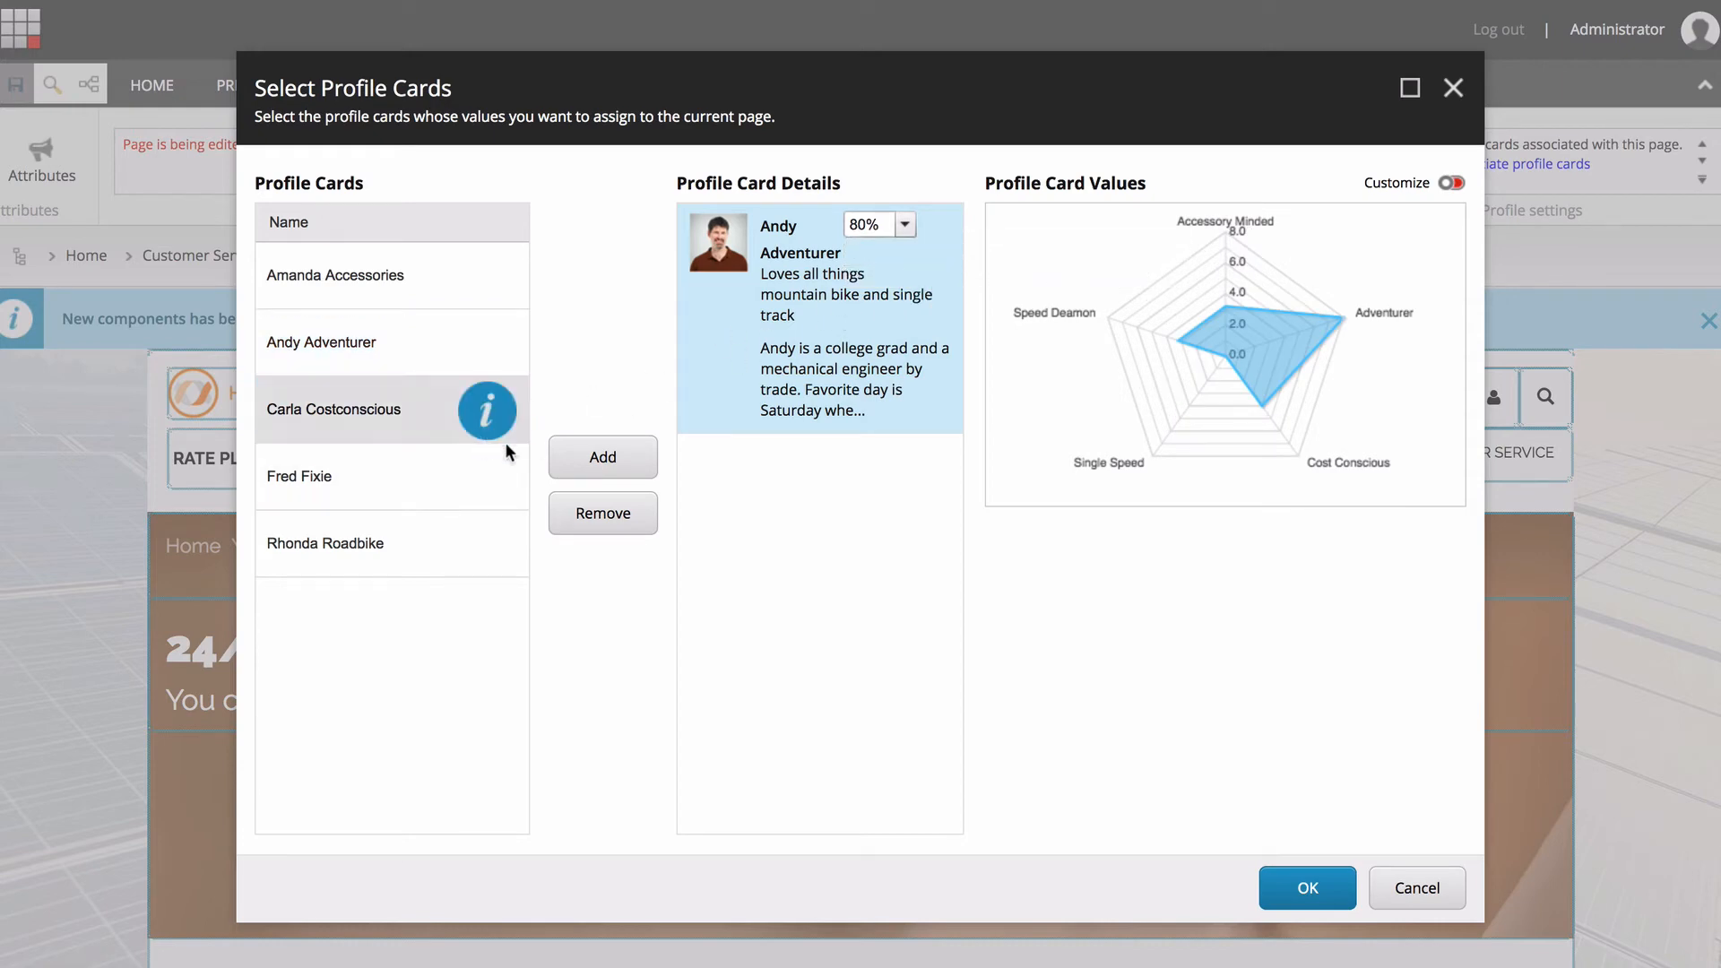
pyautogui.click(615, 460)
pyautogui.click(905, 456)
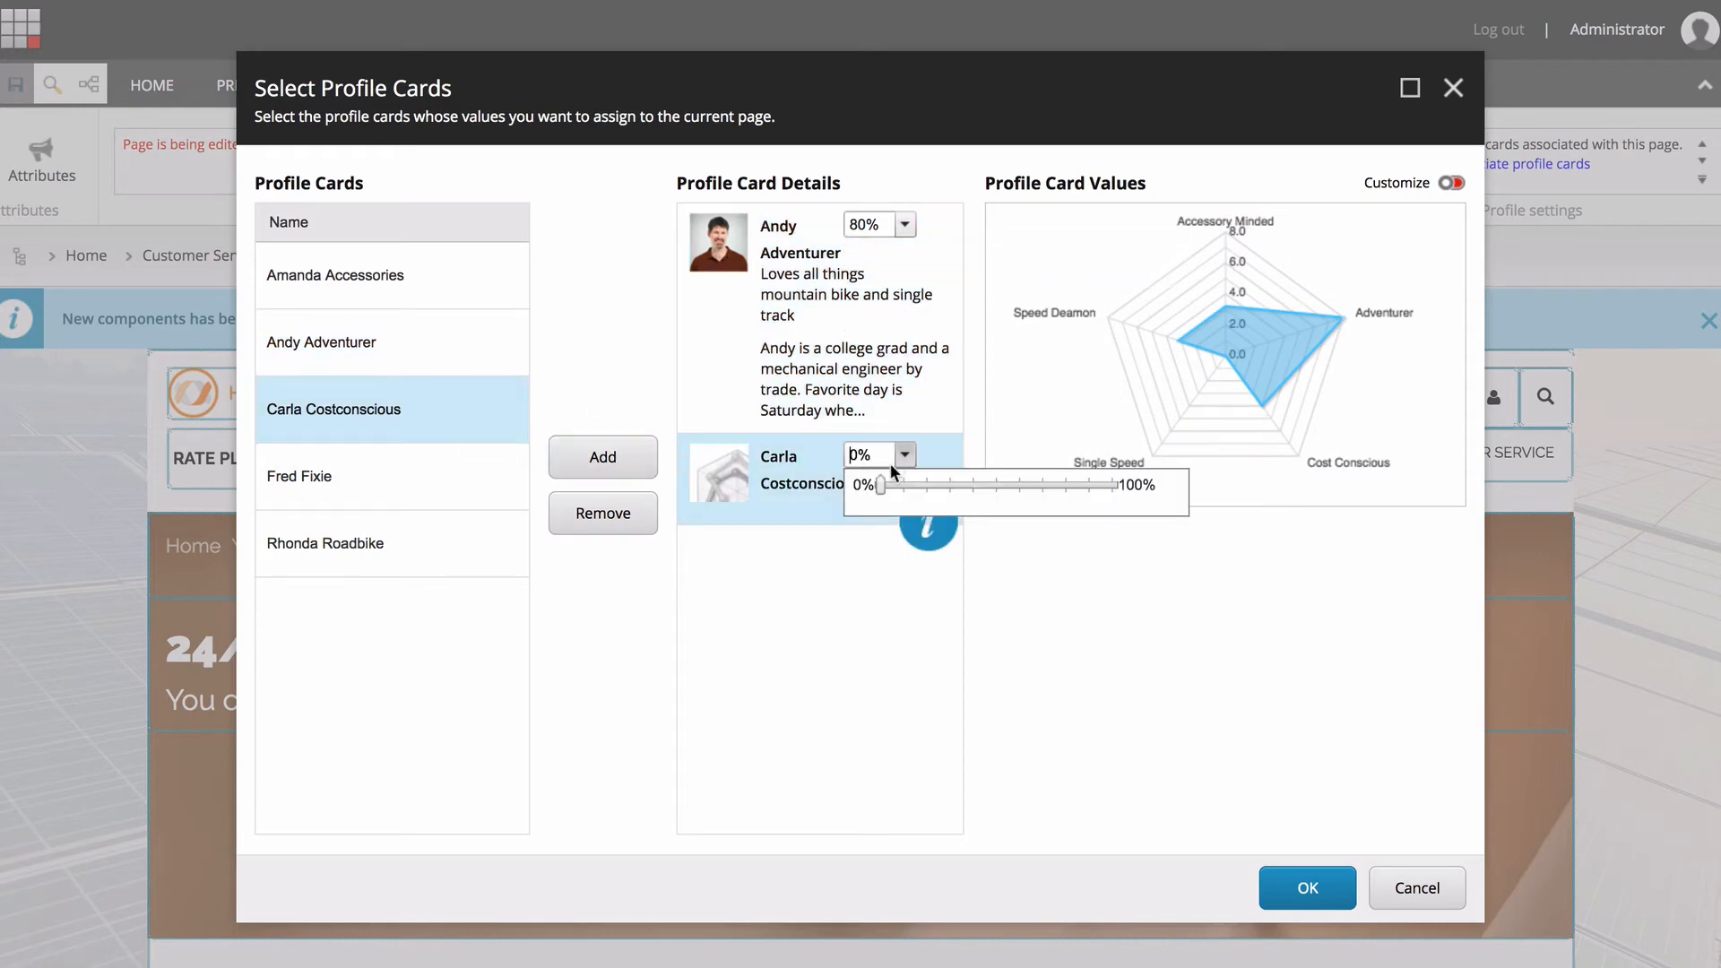
pyautogui.click(1021, 485)
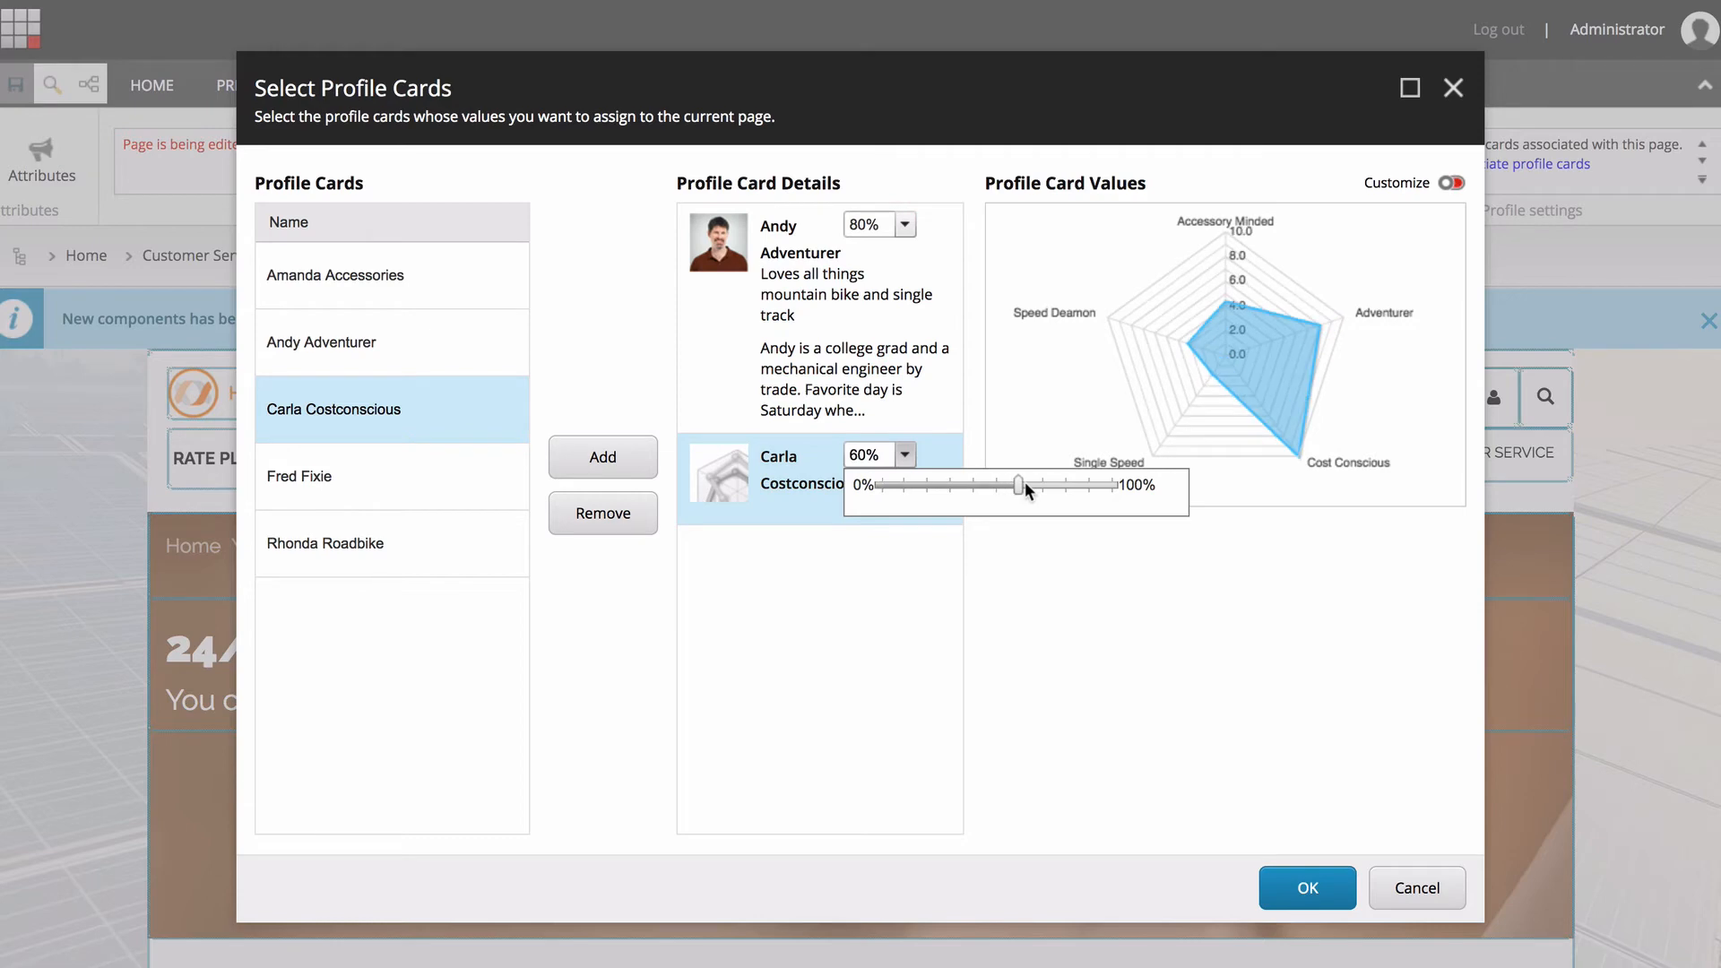
pyautogui.click(1306, 888)
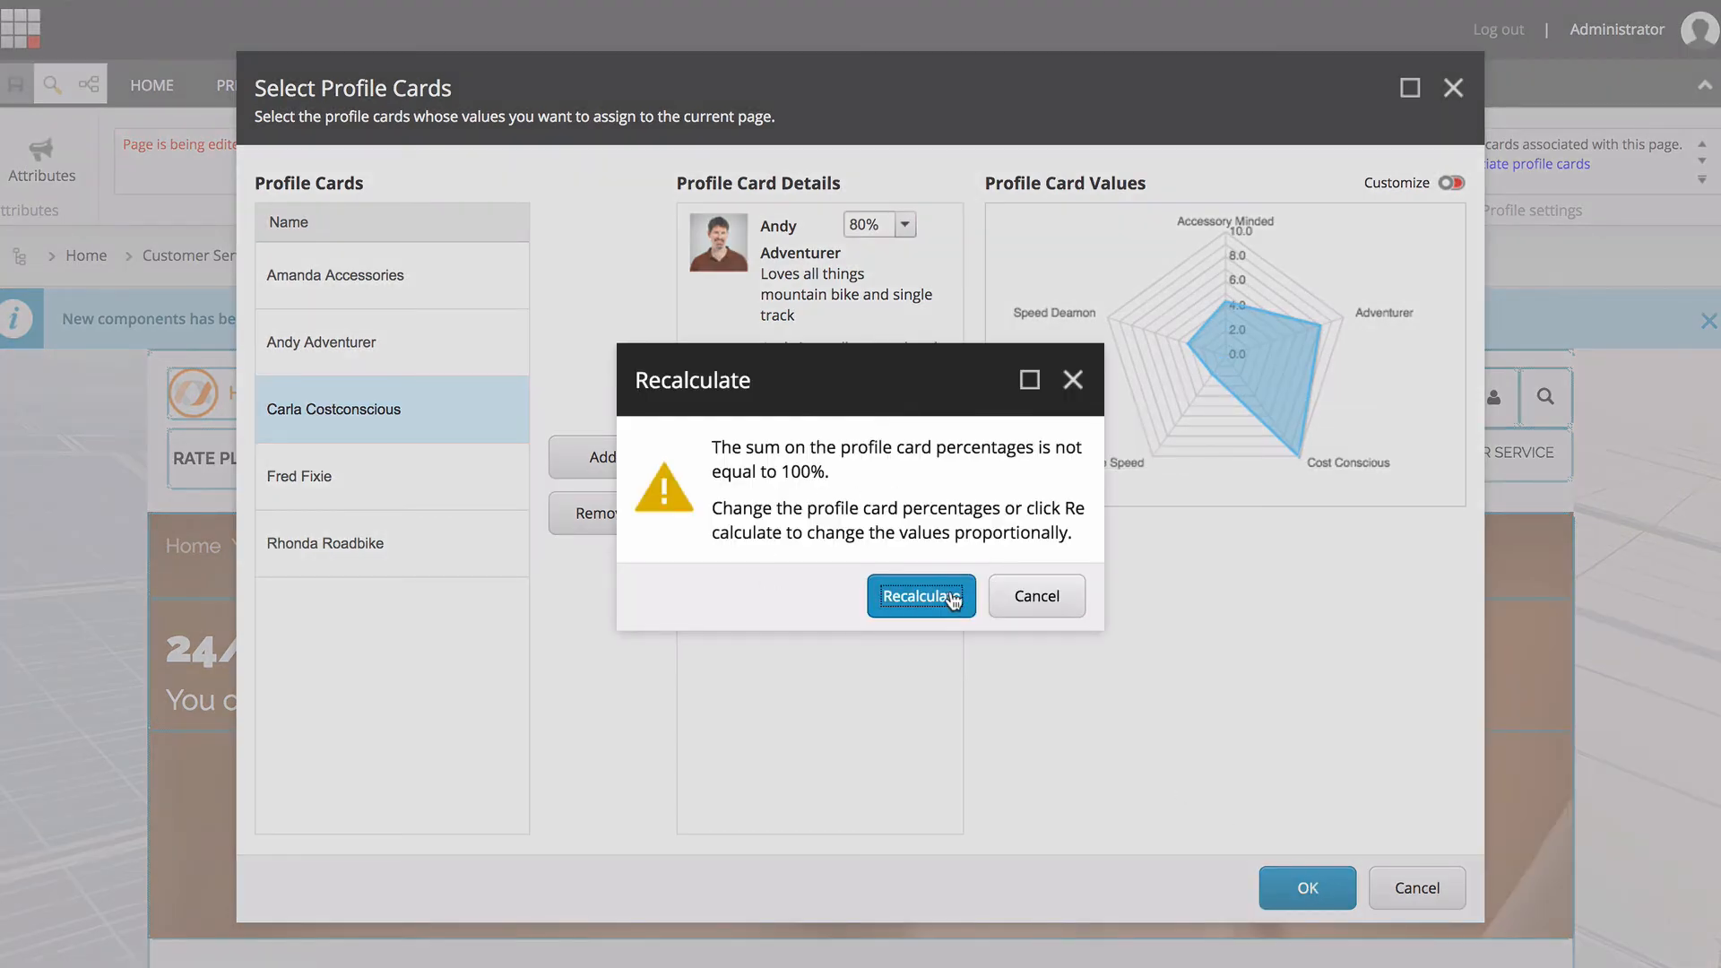
pyautogui.click(993, 606)
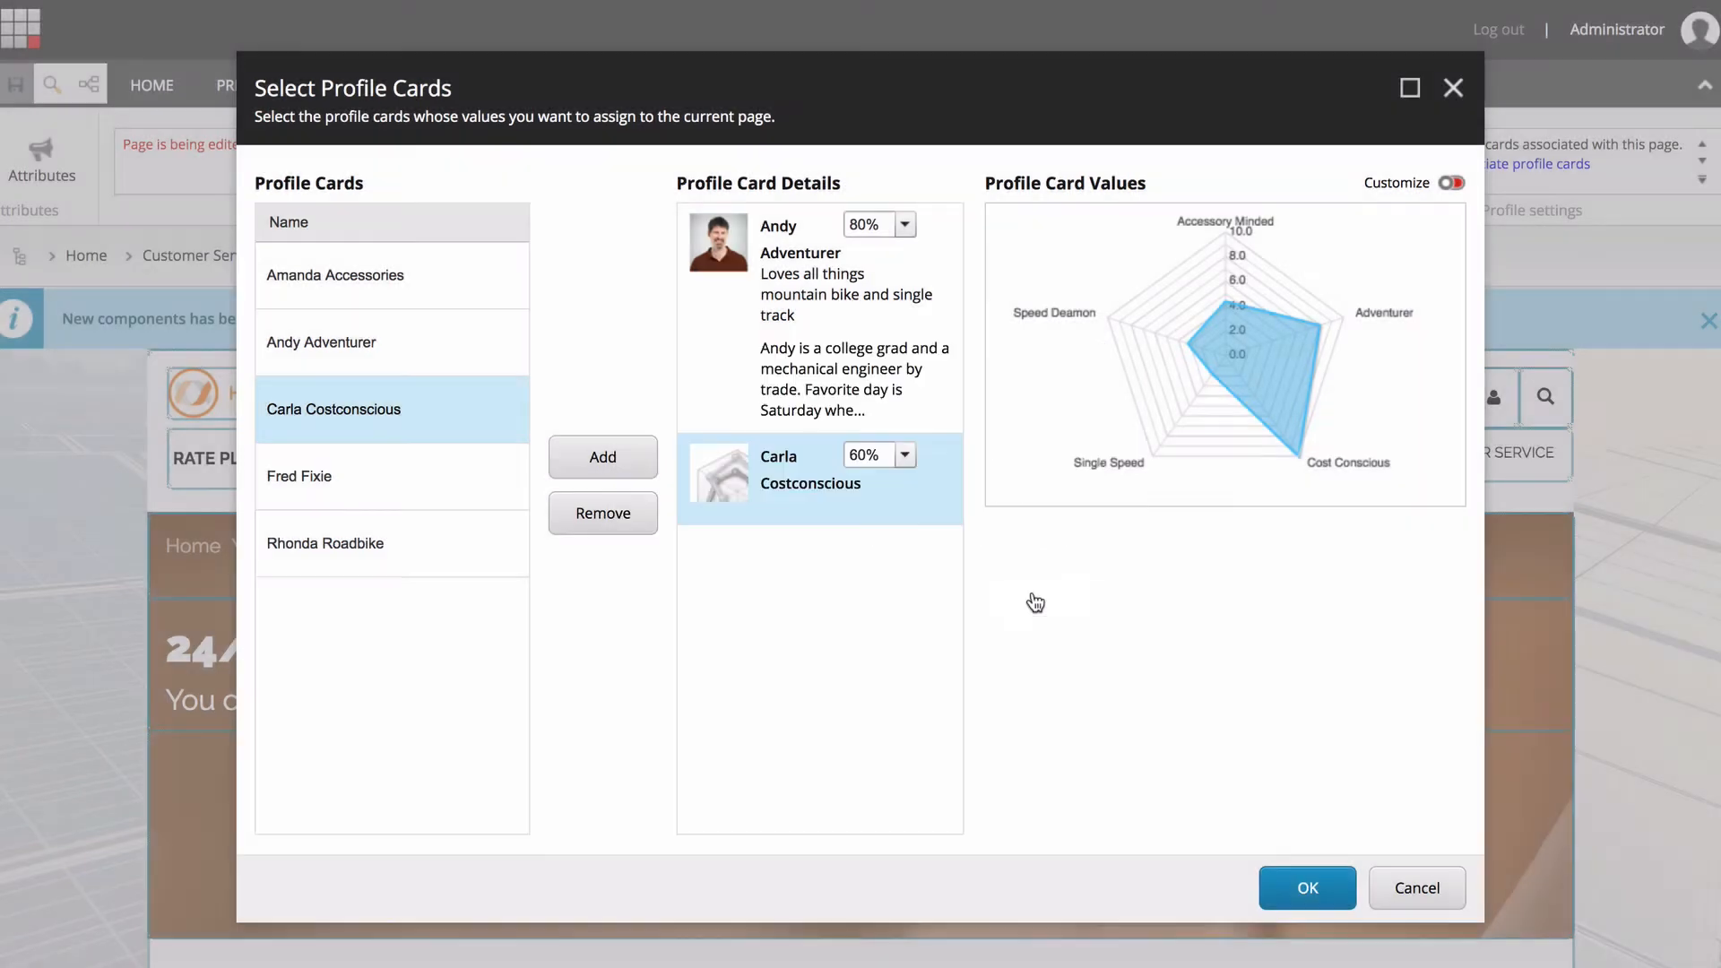
# Set the Carla Costconscious card's percentage to 20%.
pyautogui.click(904, 455)
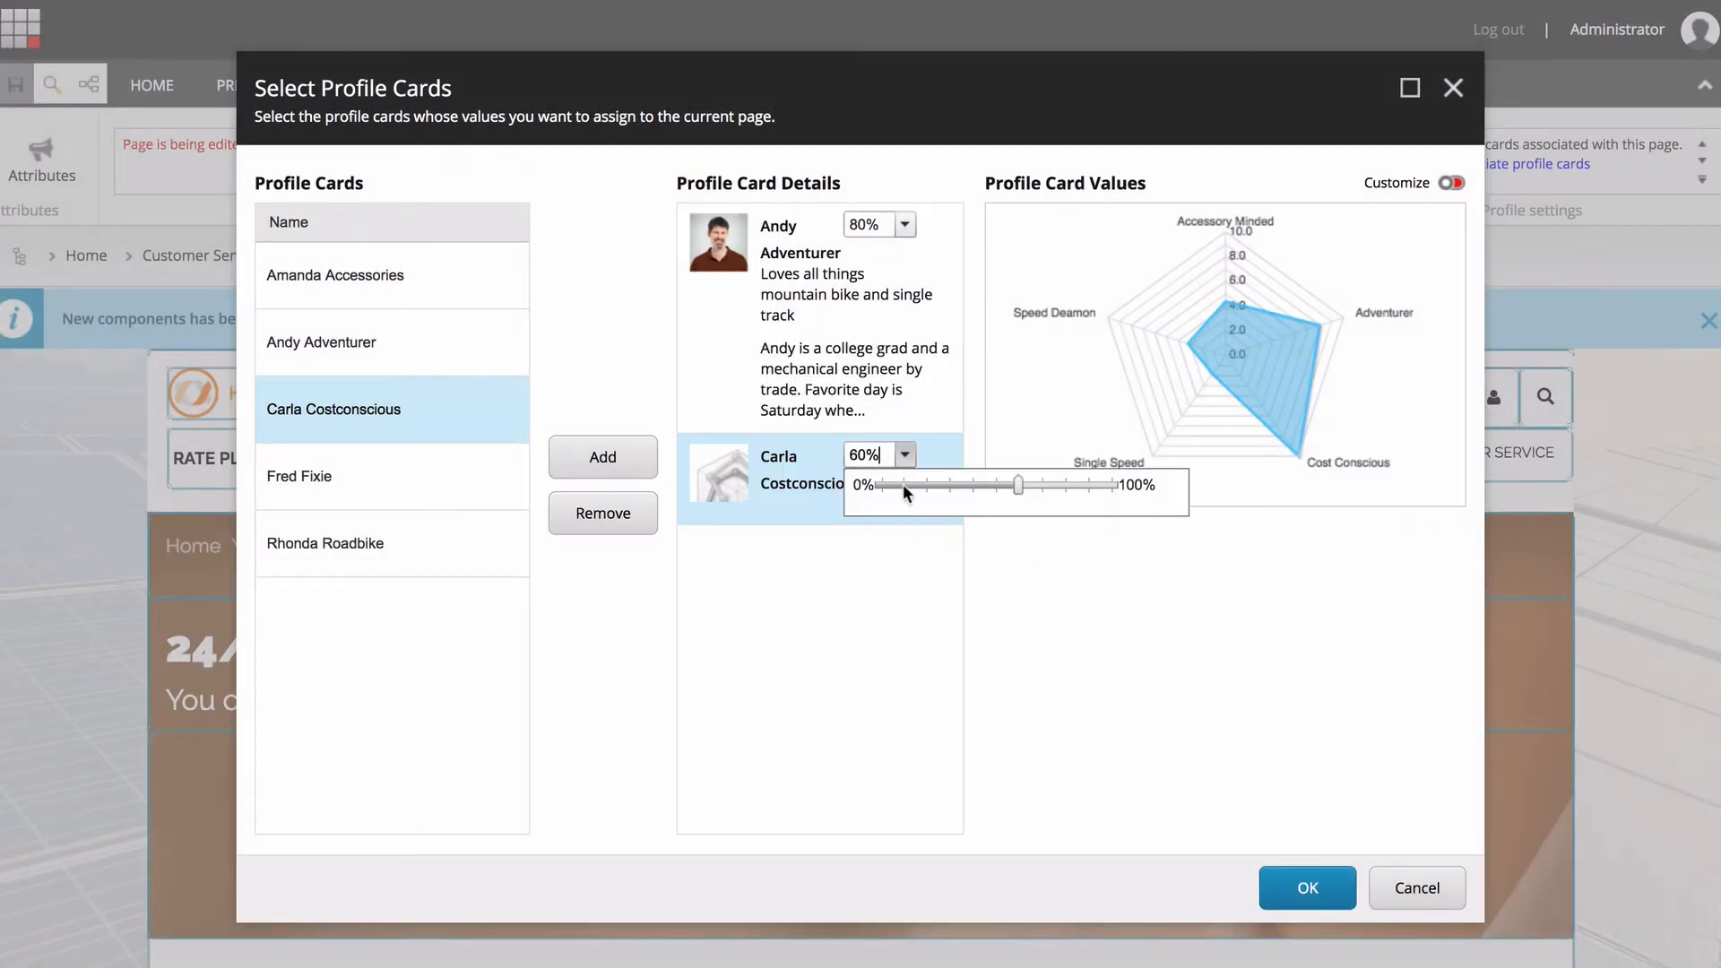
pyautogui.click(918, 484)
pyautogui.click(923, 489)
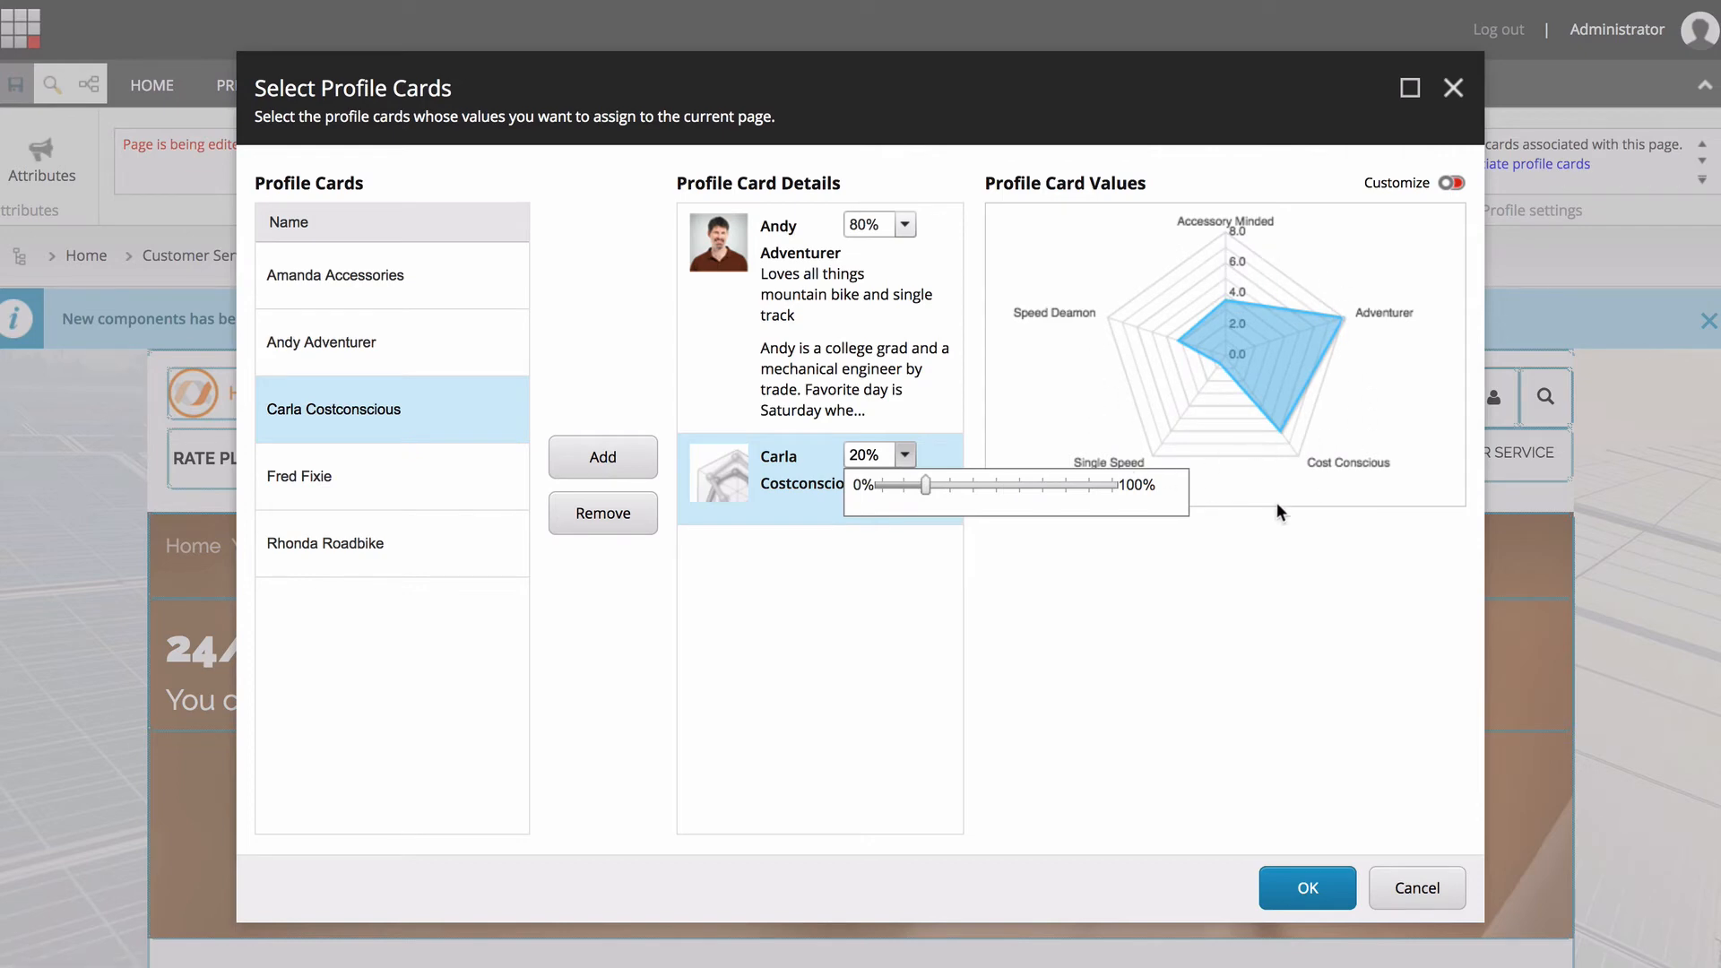
pyautogui.click(1249, 549)
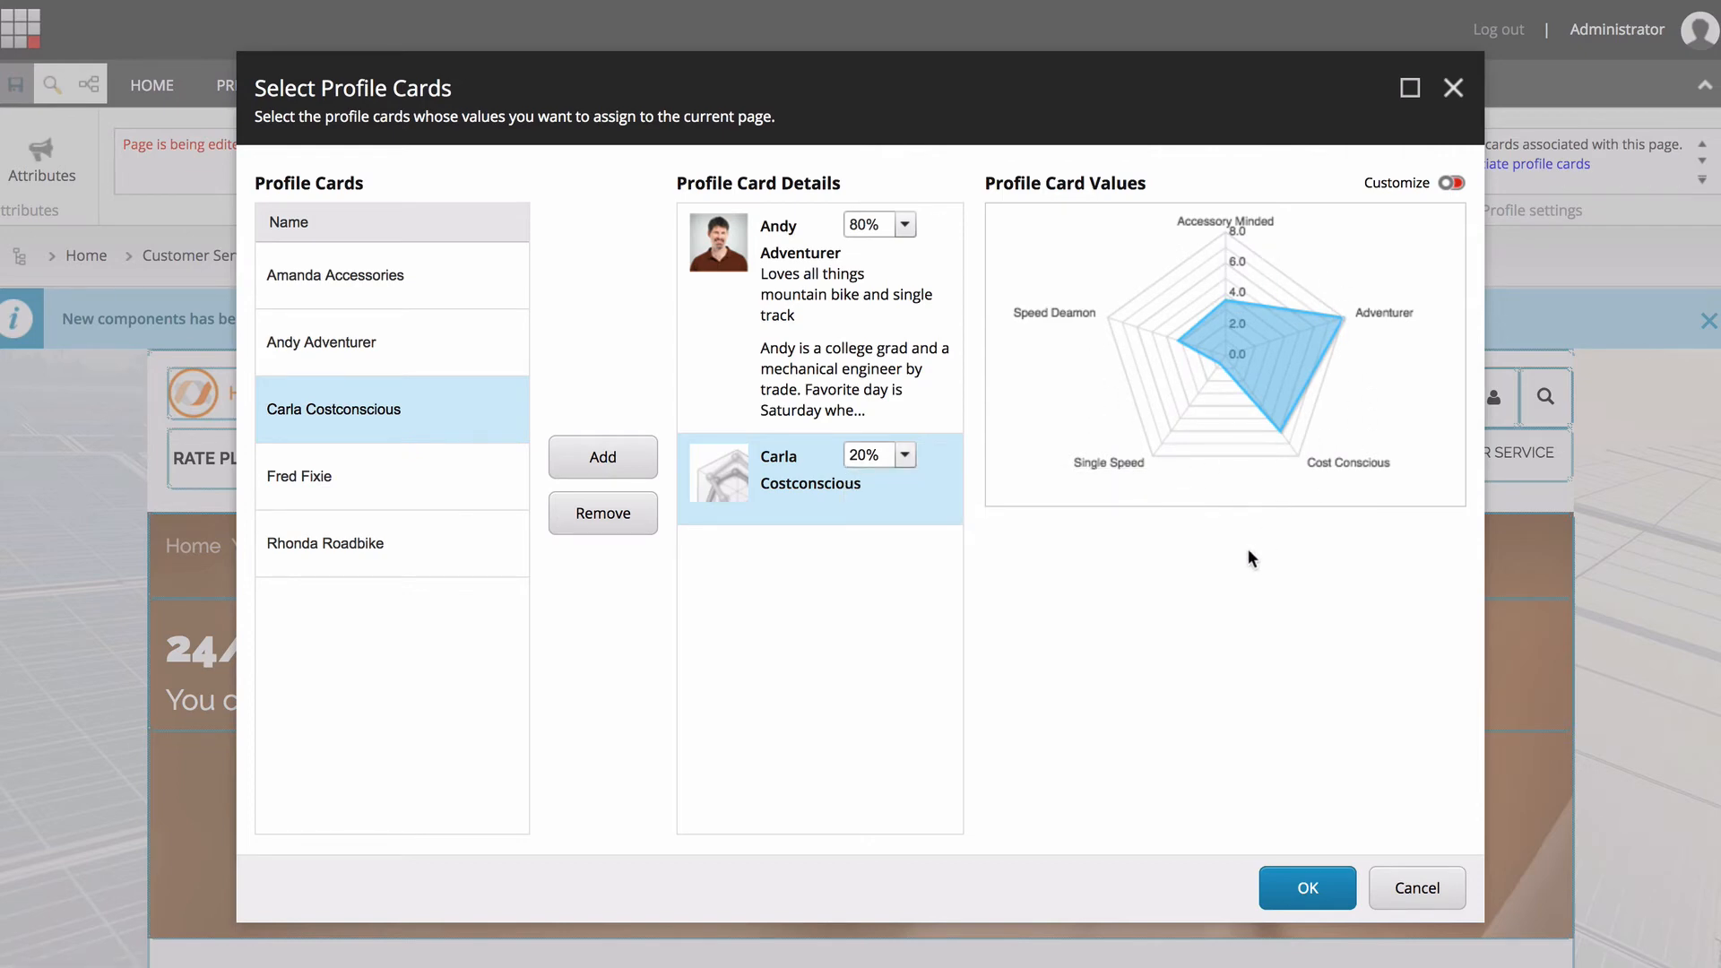
# Switch customized profile values on and off again, and apply the selected profile cards to the Customer Service page.
pyautogui.click(1449, 184)
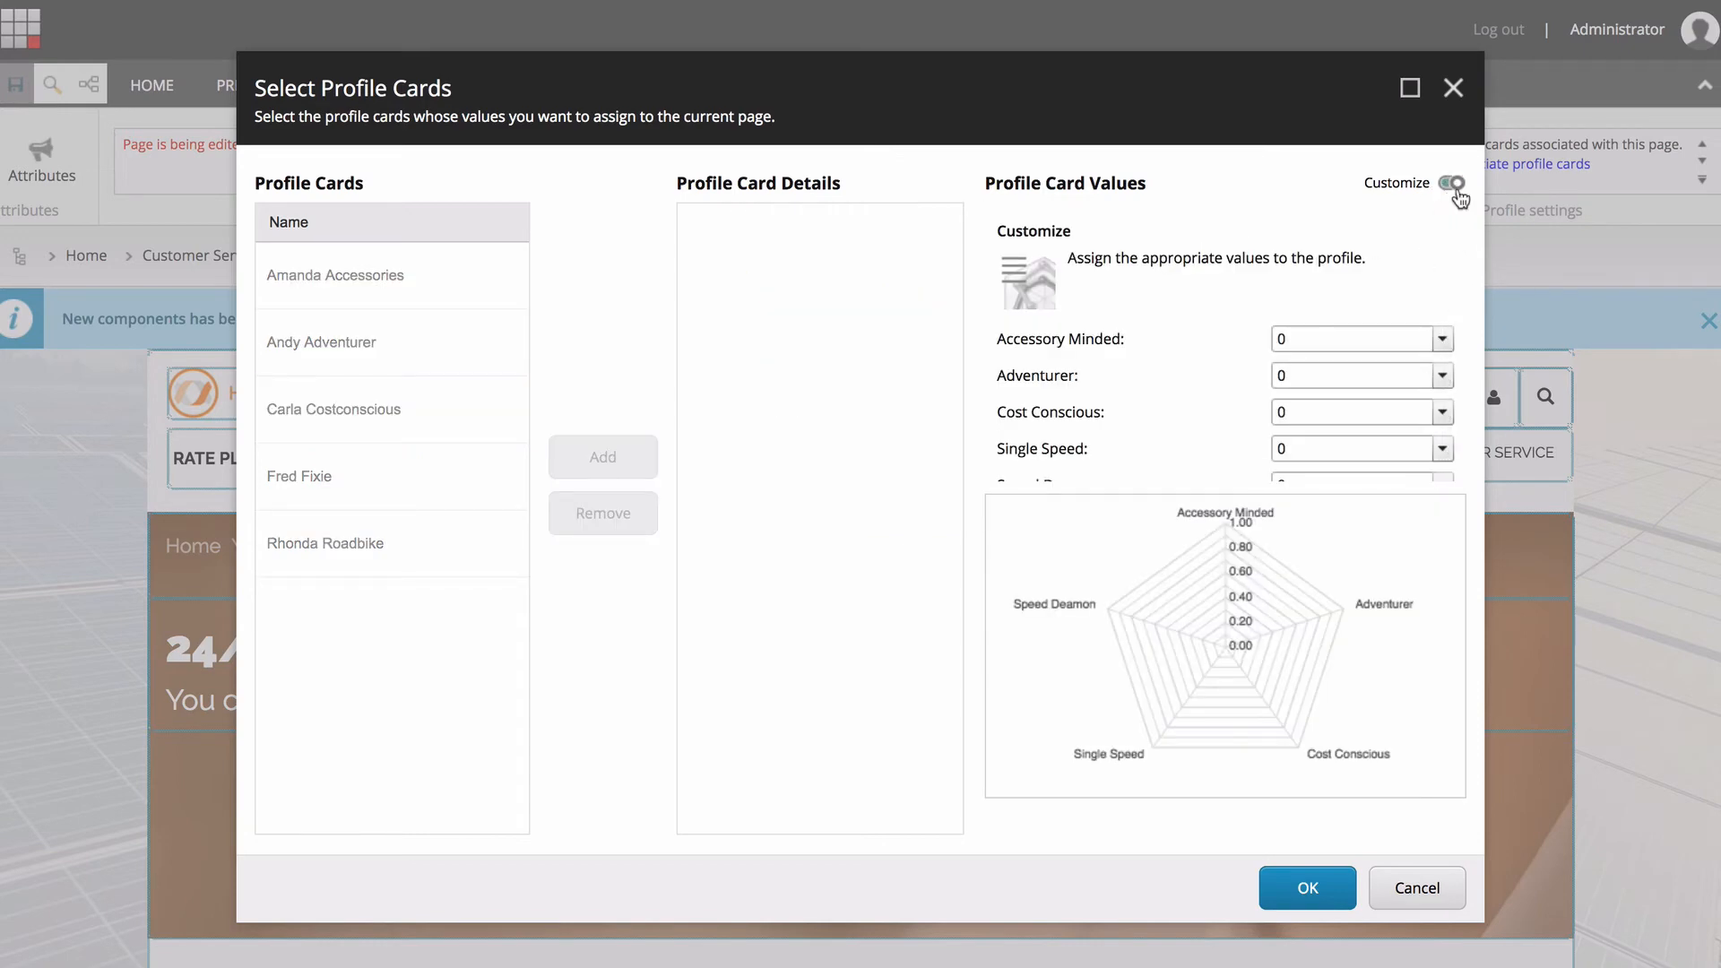
pyautogui.click(1451, 185)
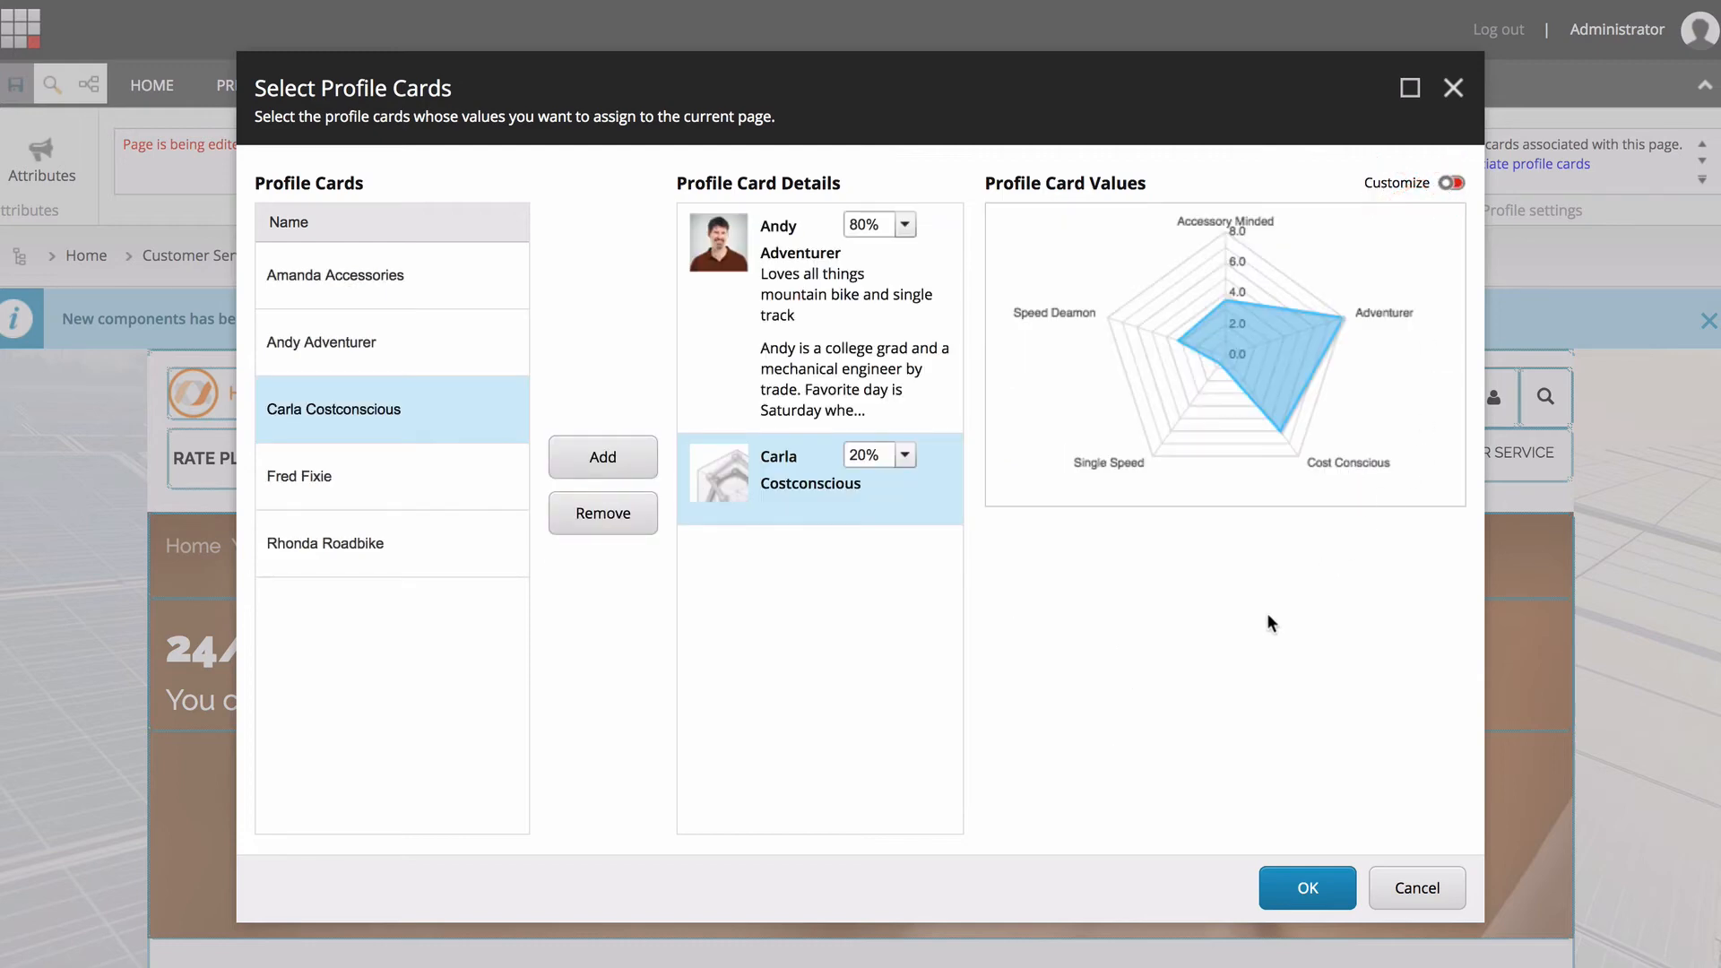
pyautogui.click(1314, 892)
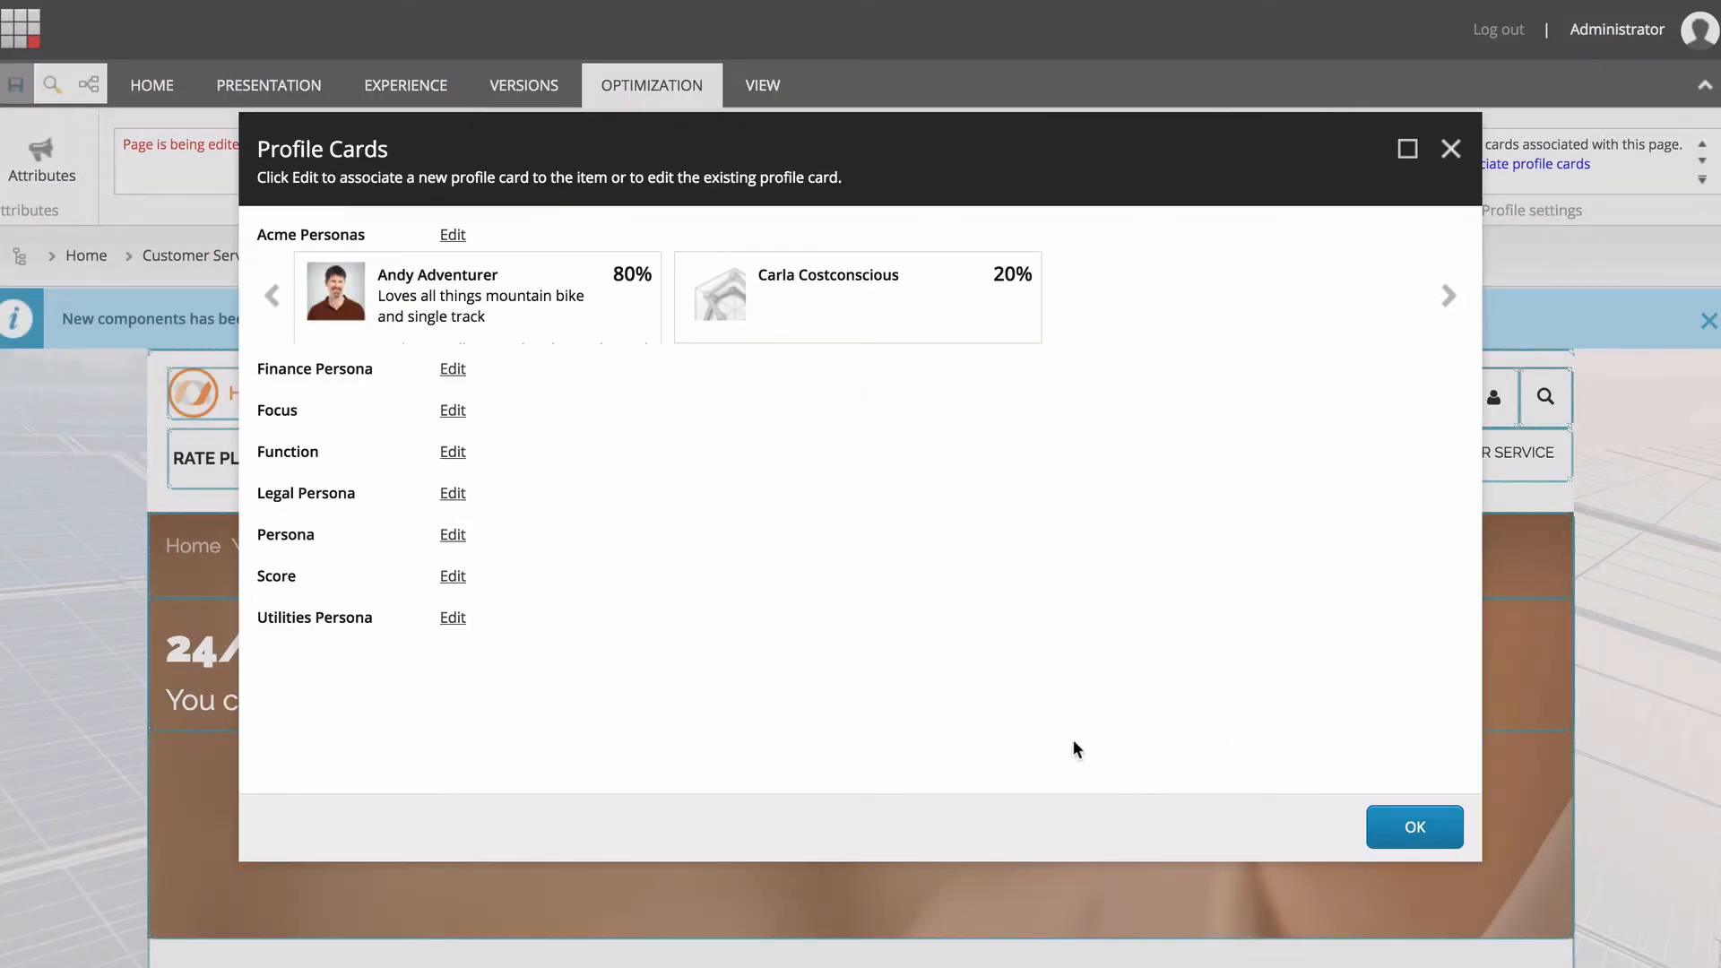
pyautogui.click(1423, 828)
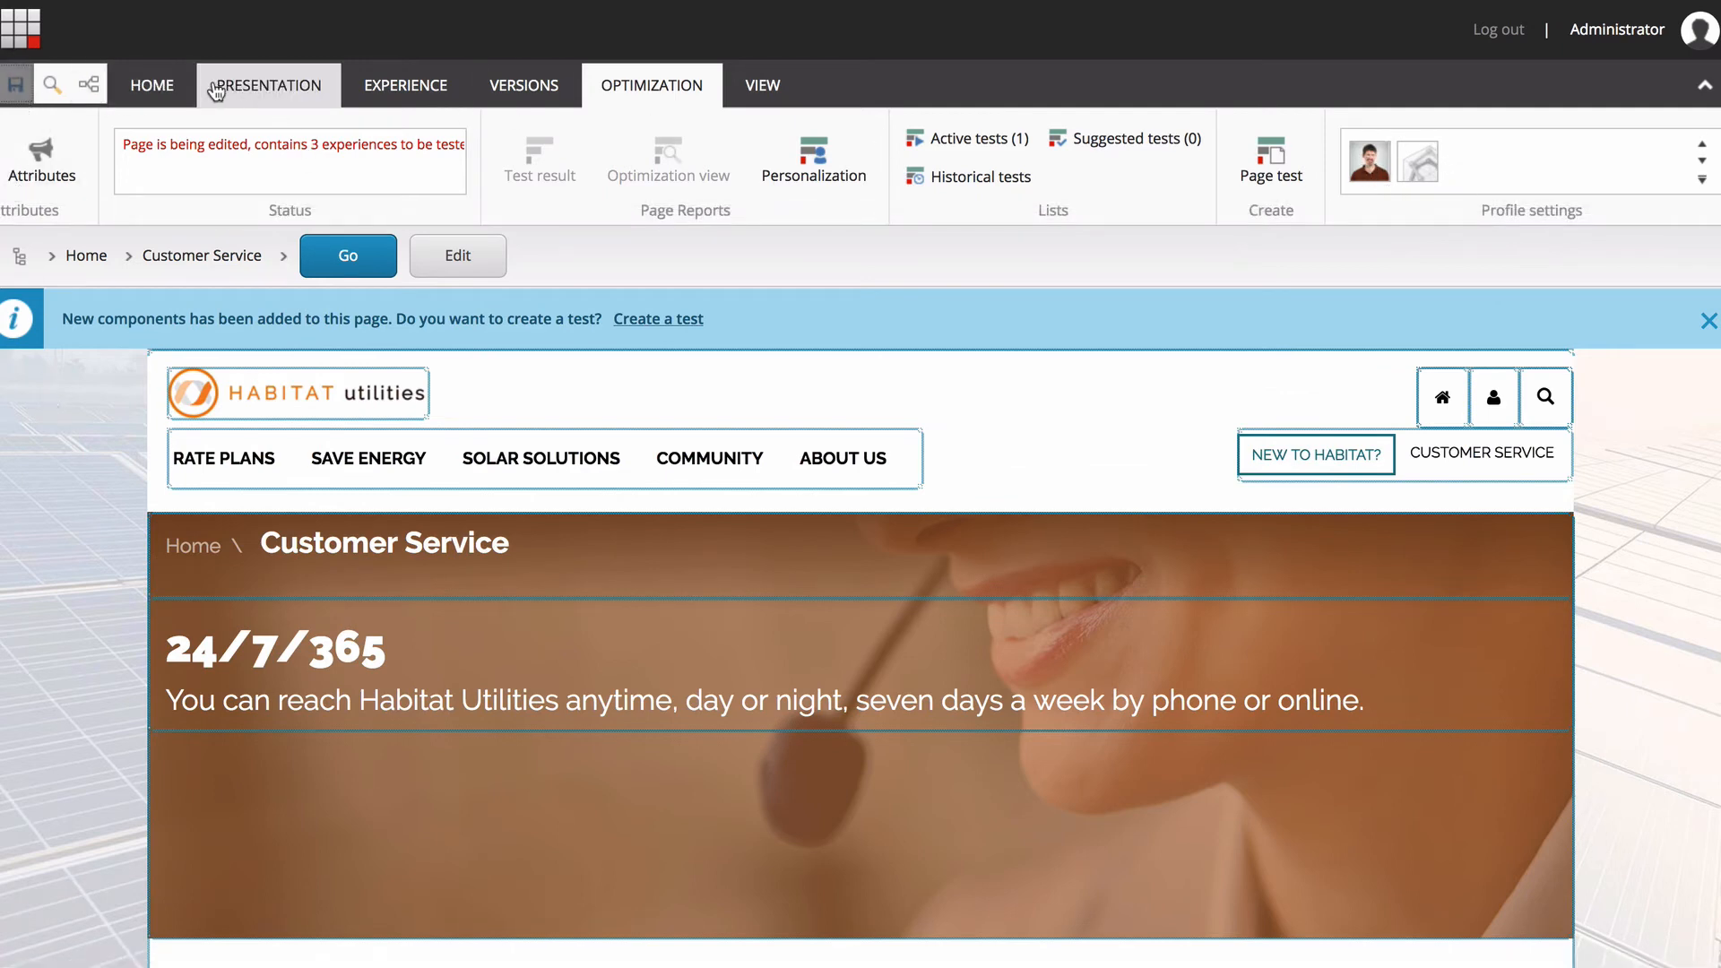
pyautogui.click(152, 84)
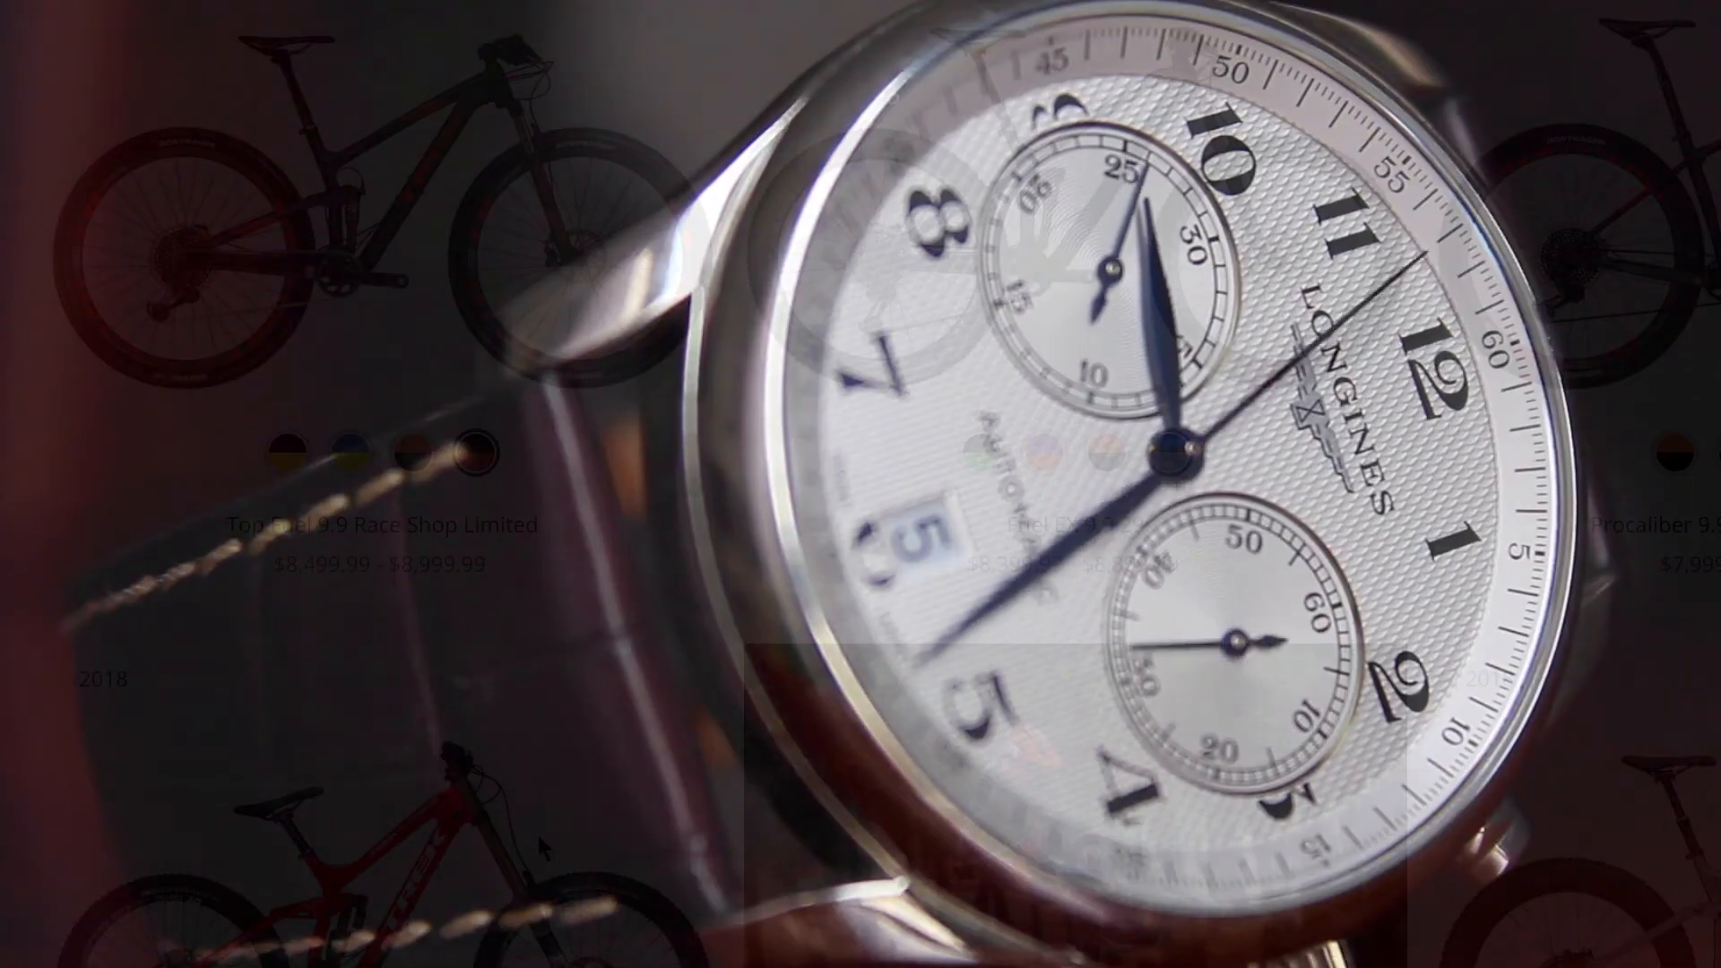
pyautogui.scroll(-5, 57, 801)
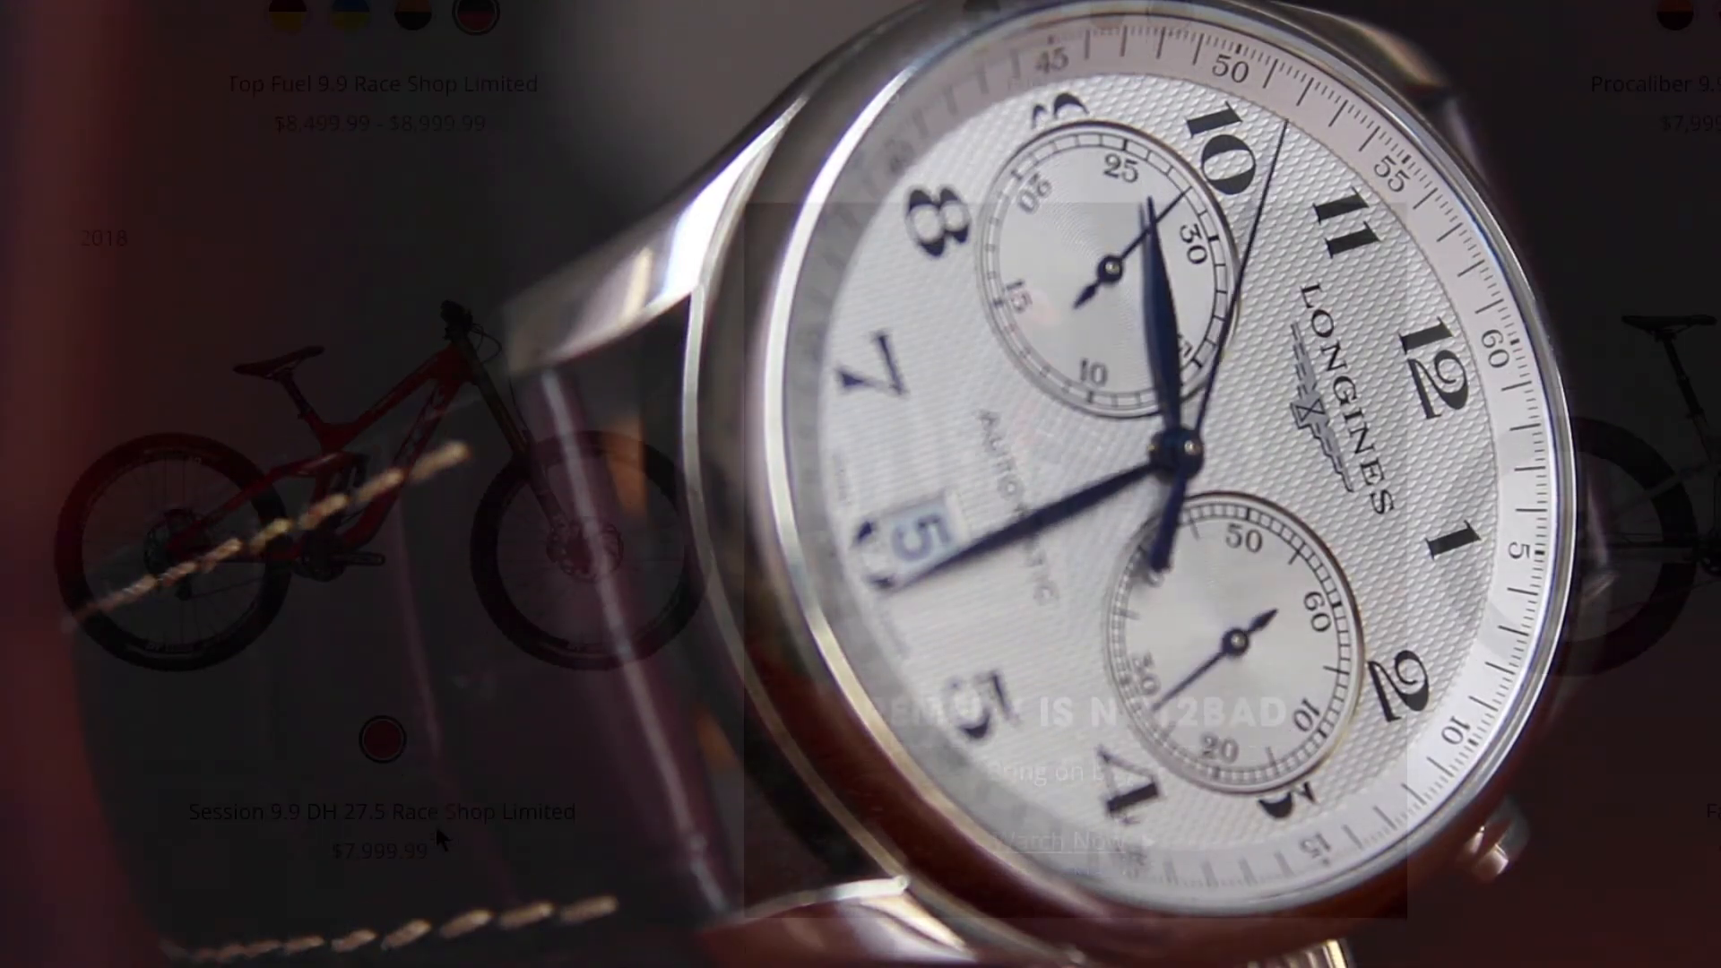
pyautogui.scroll(-10, 433, 821)
pyautogui.scroll(-10, 426, 820)
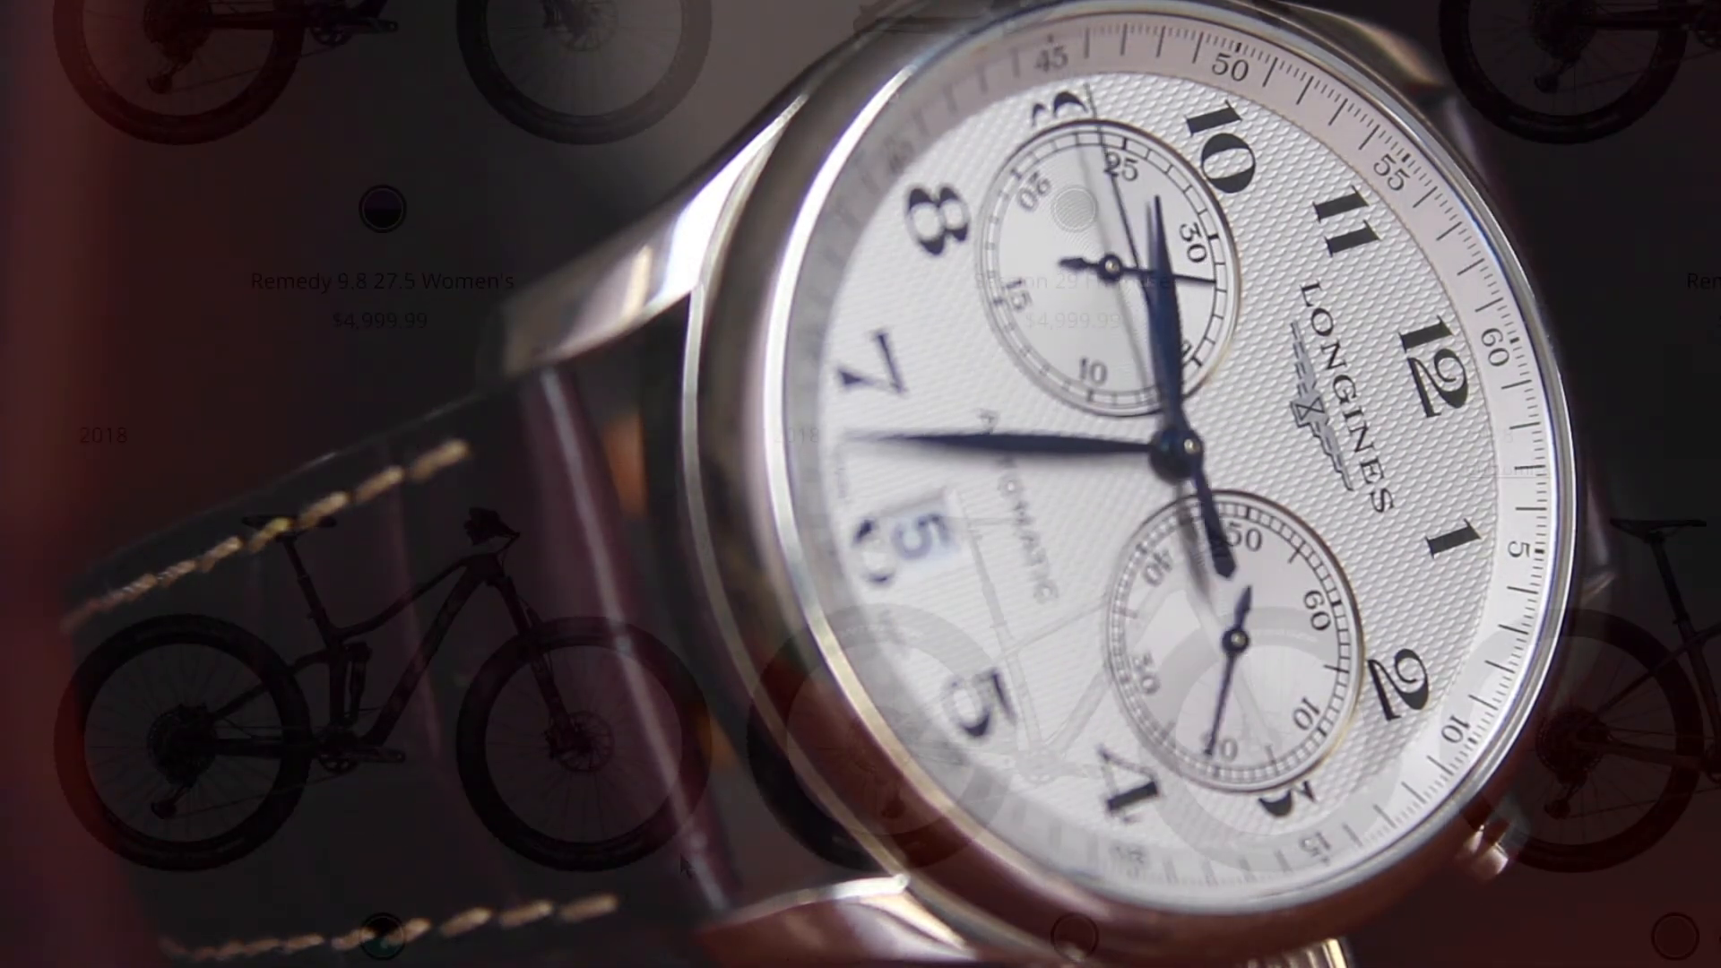
pyautogui.scroll(-10, 426, 819)
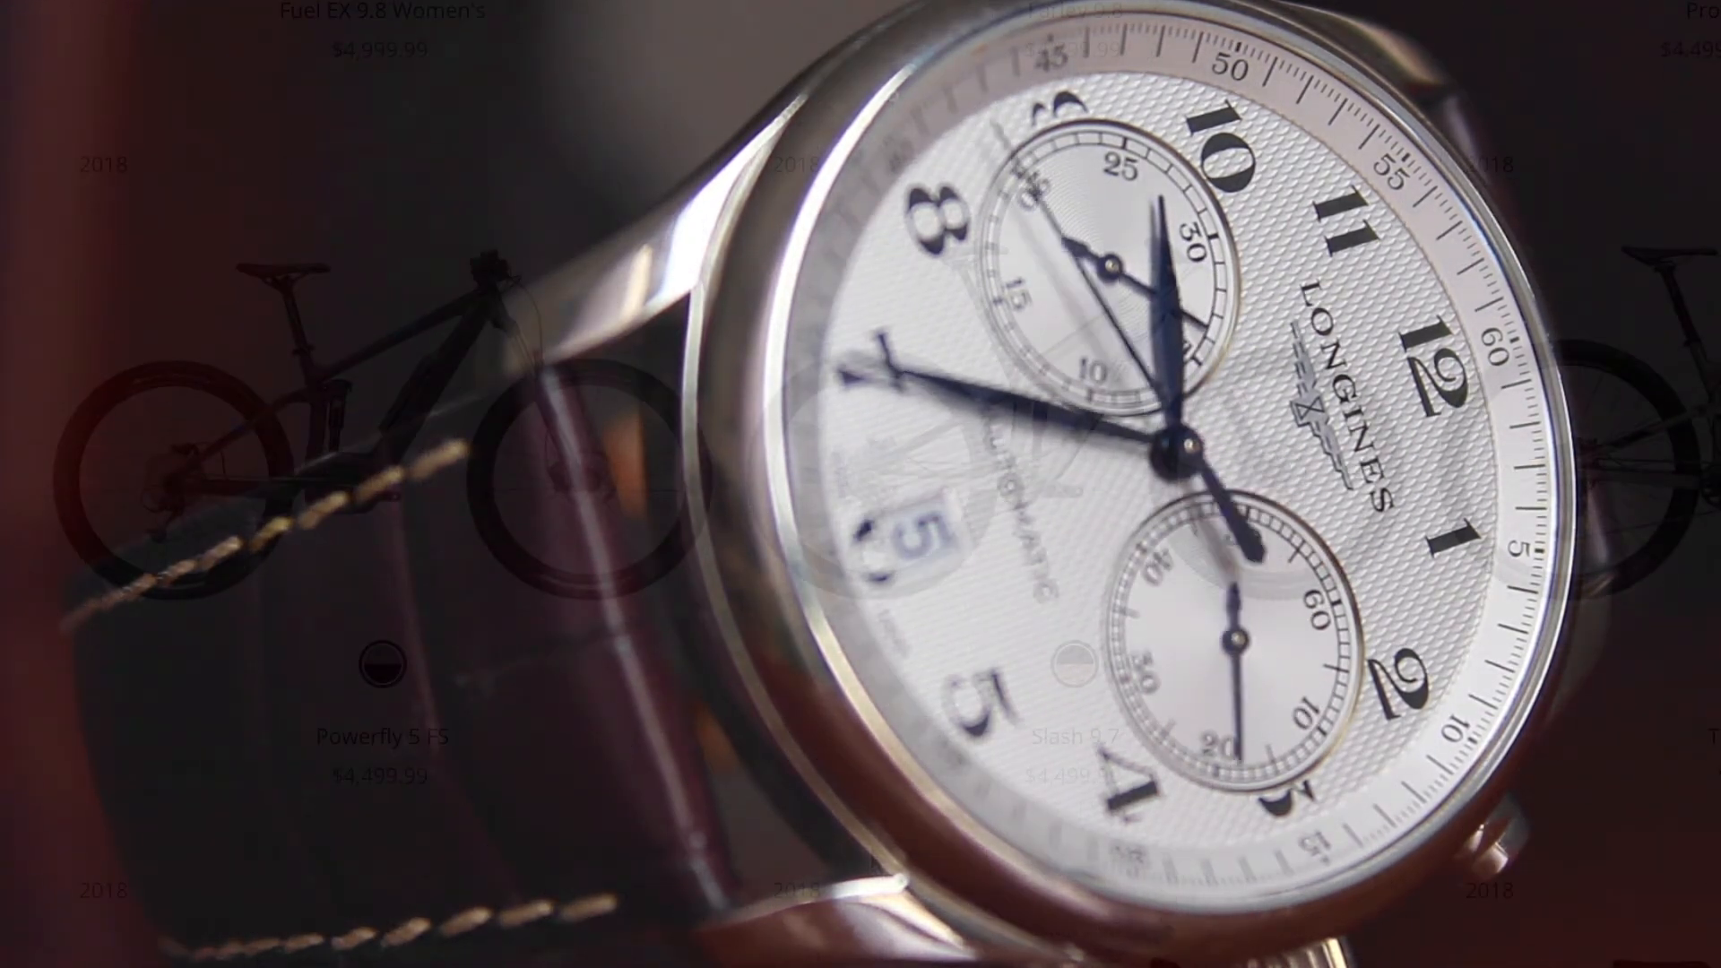
pyautogui.scroll(-8, 426, 819)
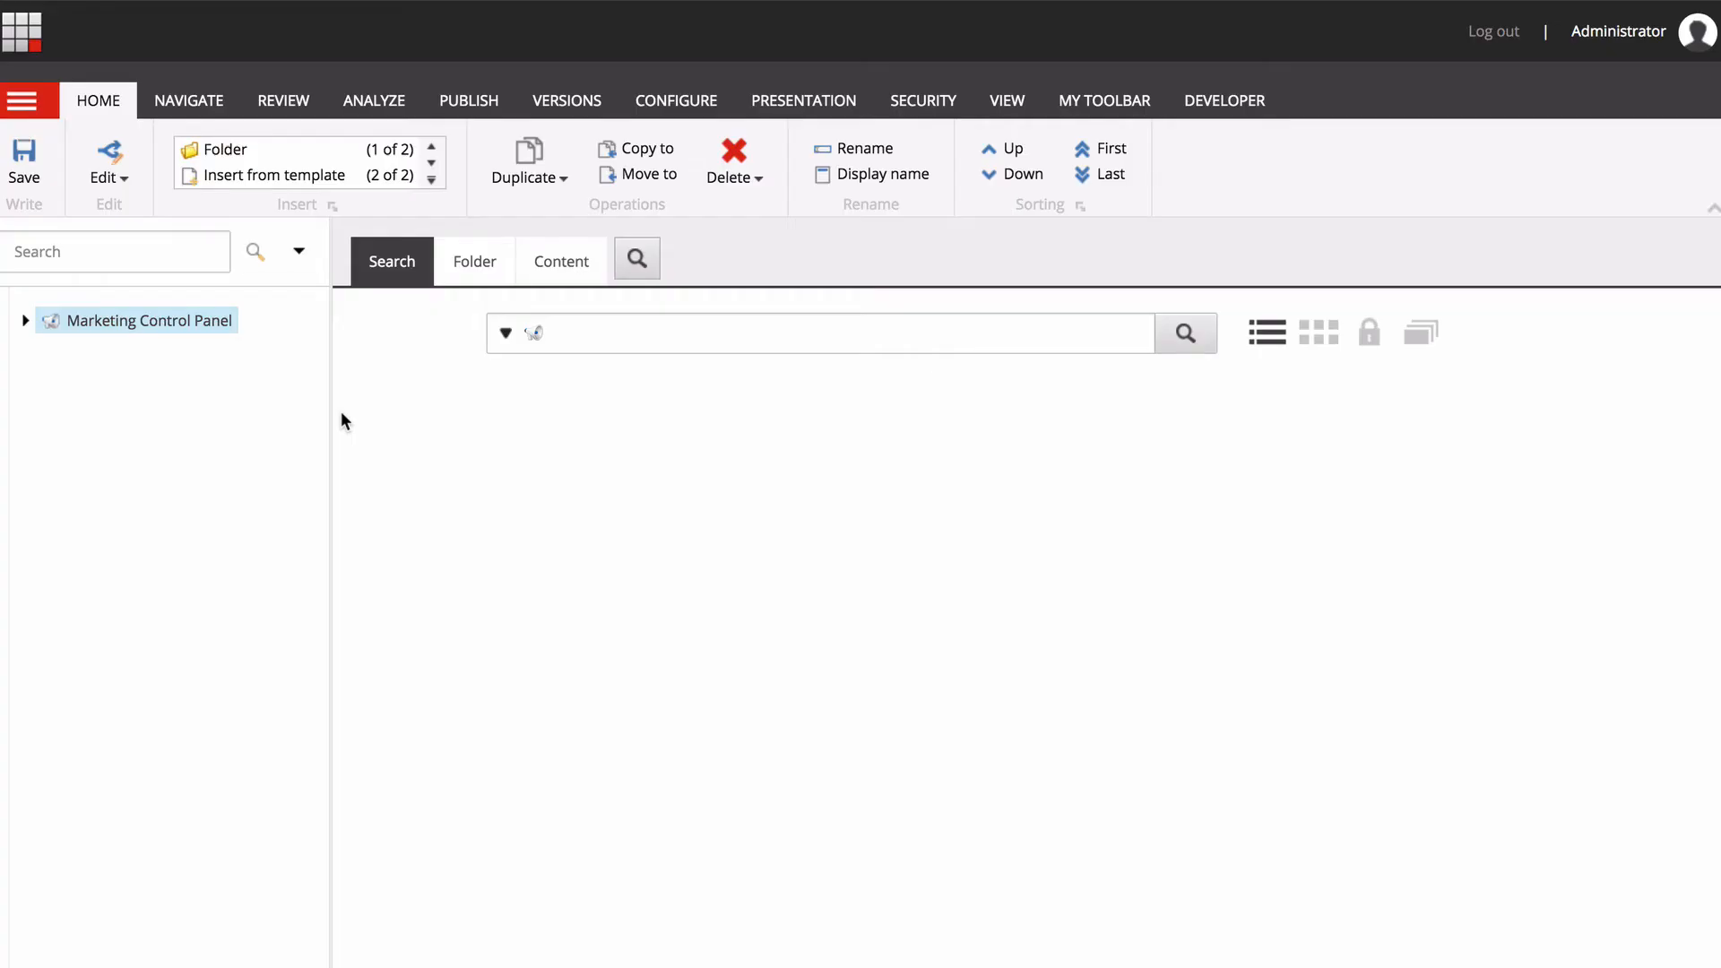
# Insert a pattern card named Mountain Bike Shopper in the Pattern Cards folder of the Acme Personas profile.
pyautogui.click(25, 323)
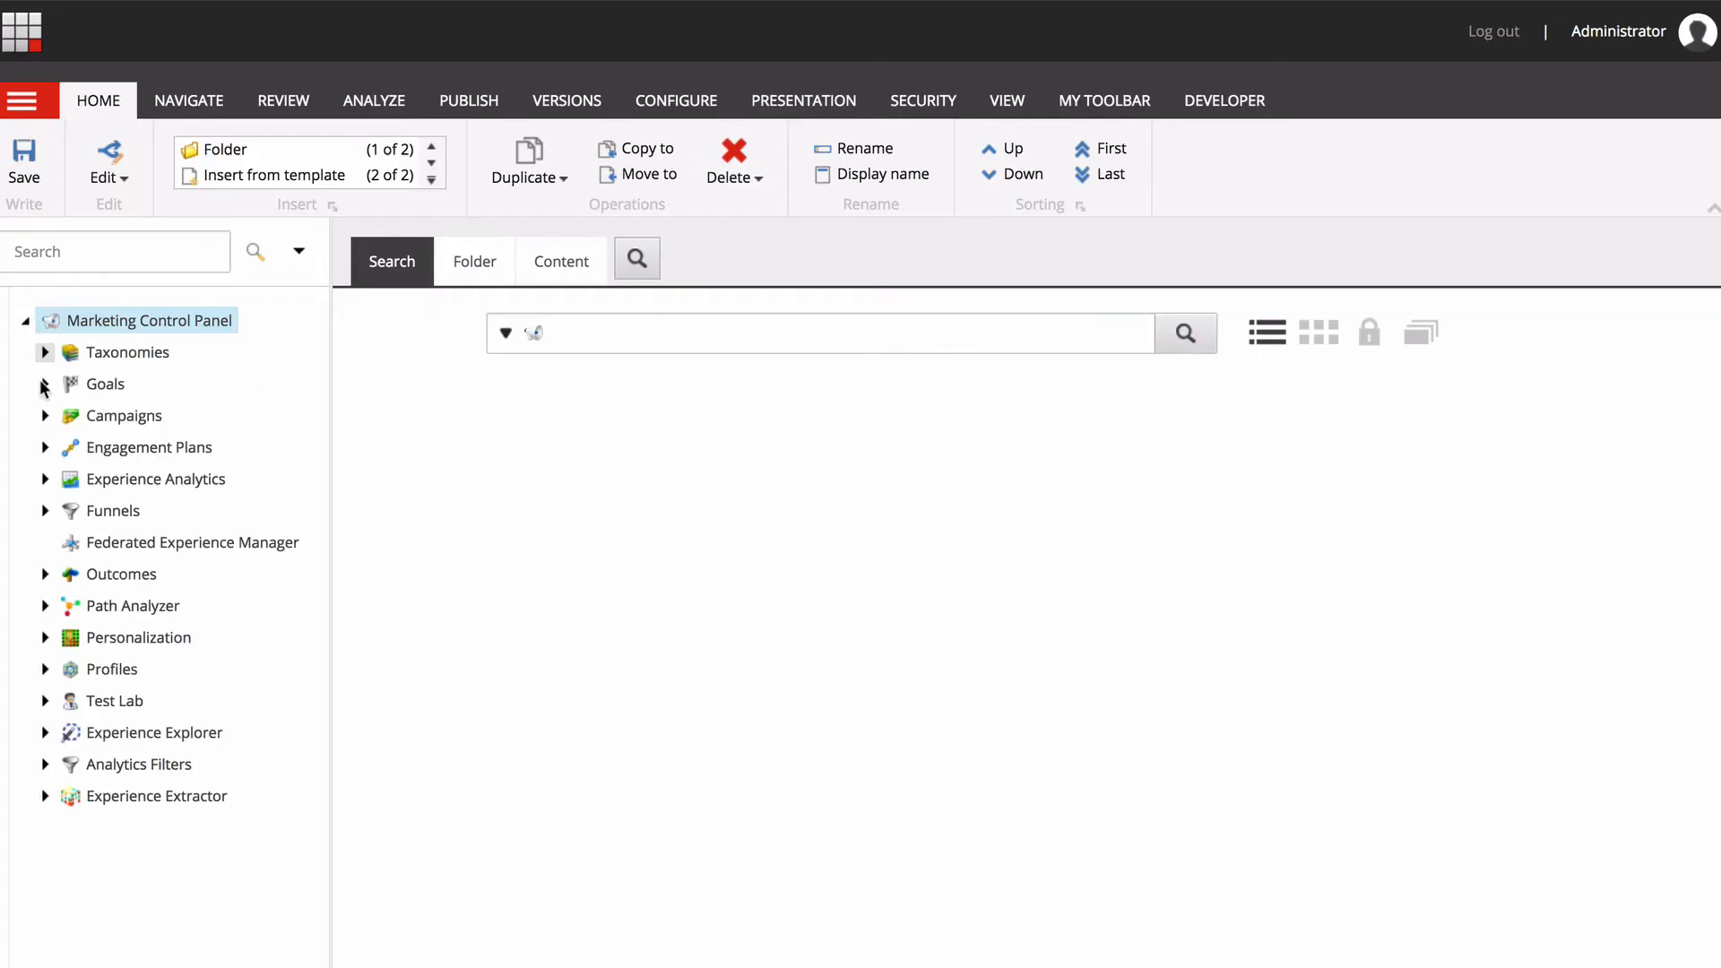
pyautogui.click(45, 670)
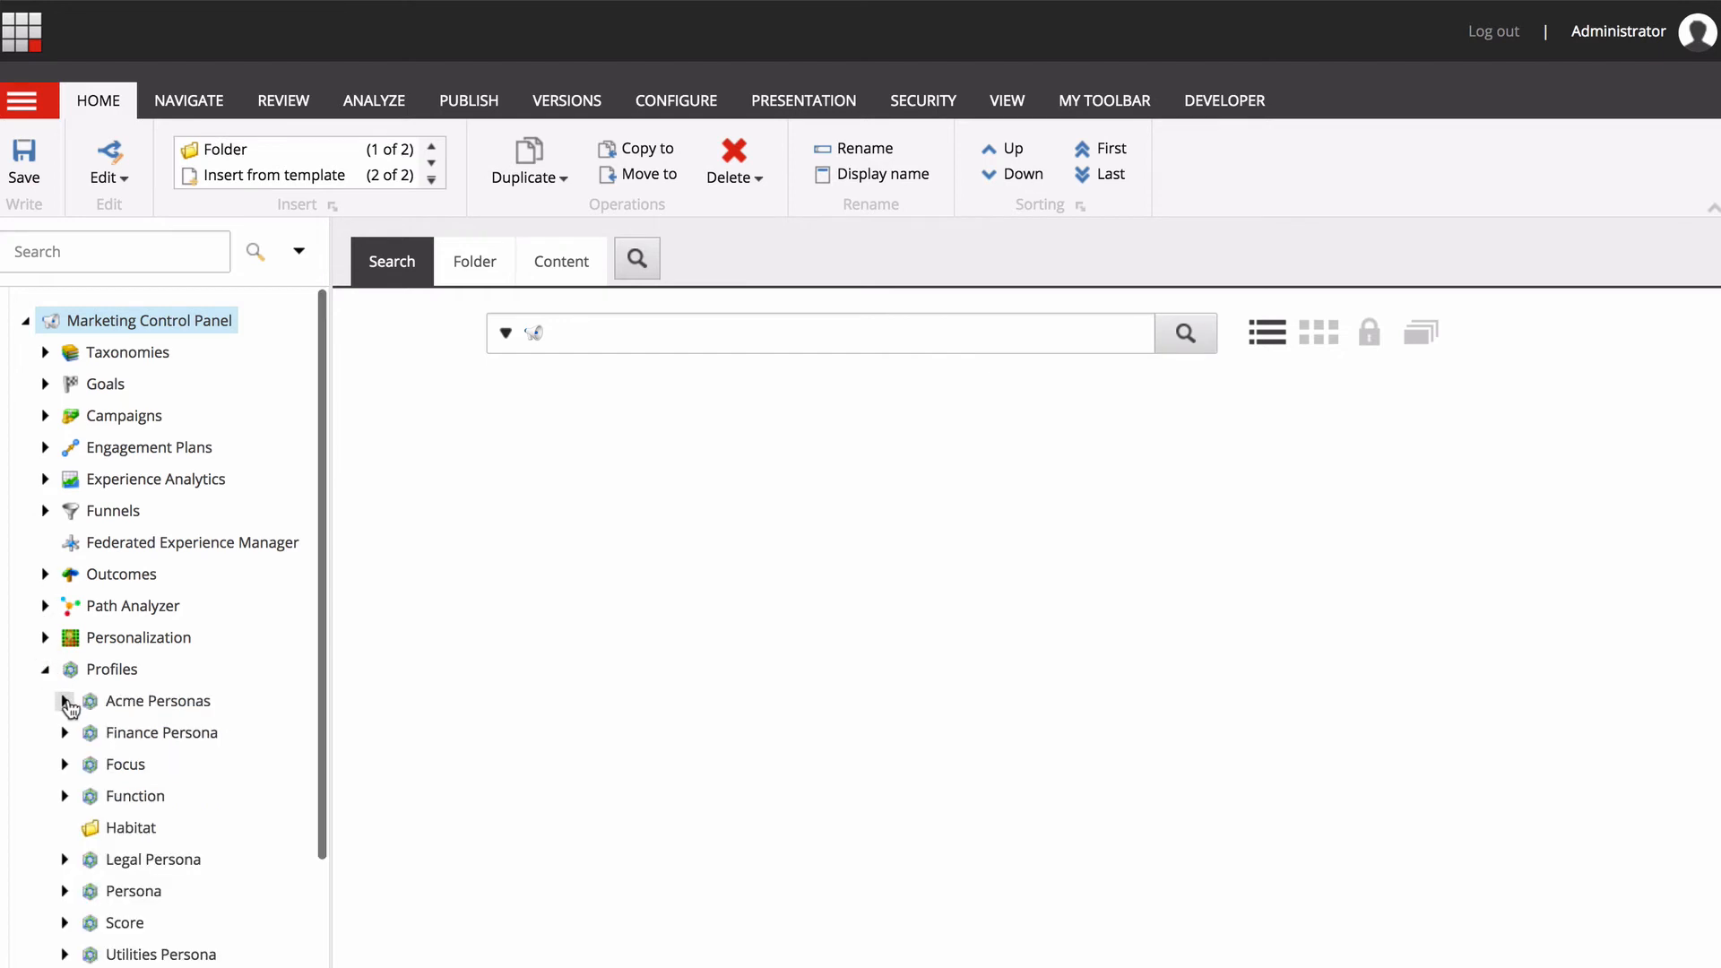
pyautogui.click(64, 701)
pyautogui.scroll(-3, 126, 797)
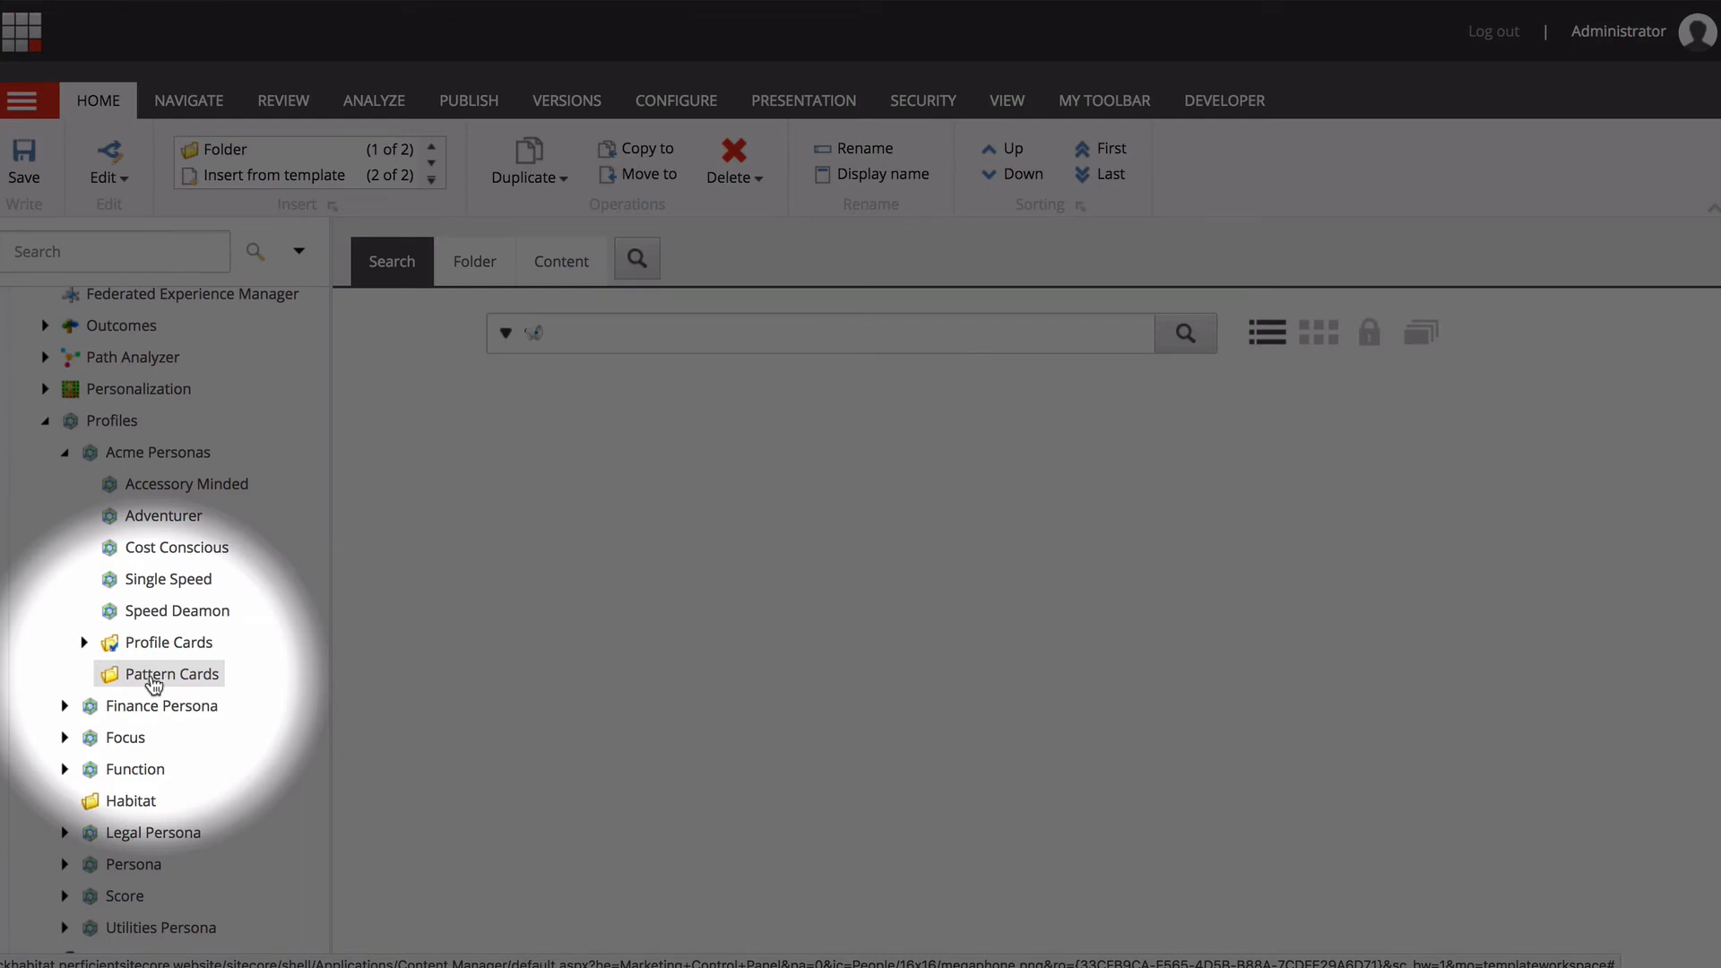
pyautogui.rightClick(154, 683)
pyautogui.moveTo(229, 693)
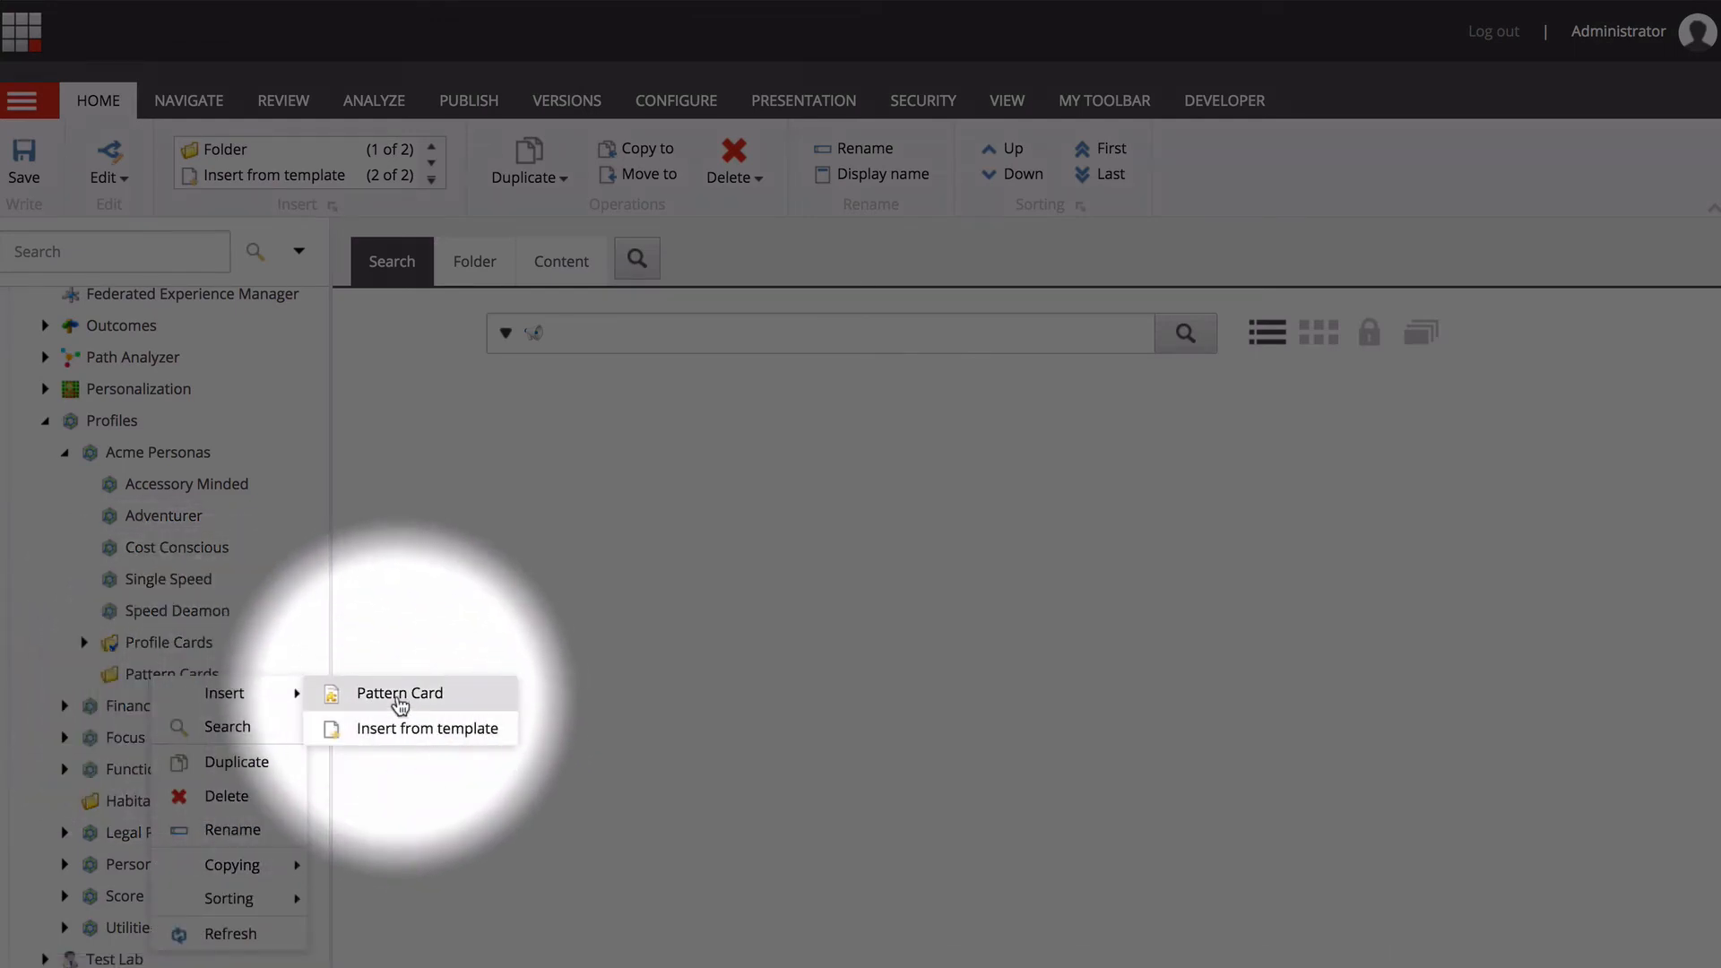
pyautogui.click(401, 700)
pyautogui.write('Mountain Bike Shopper')
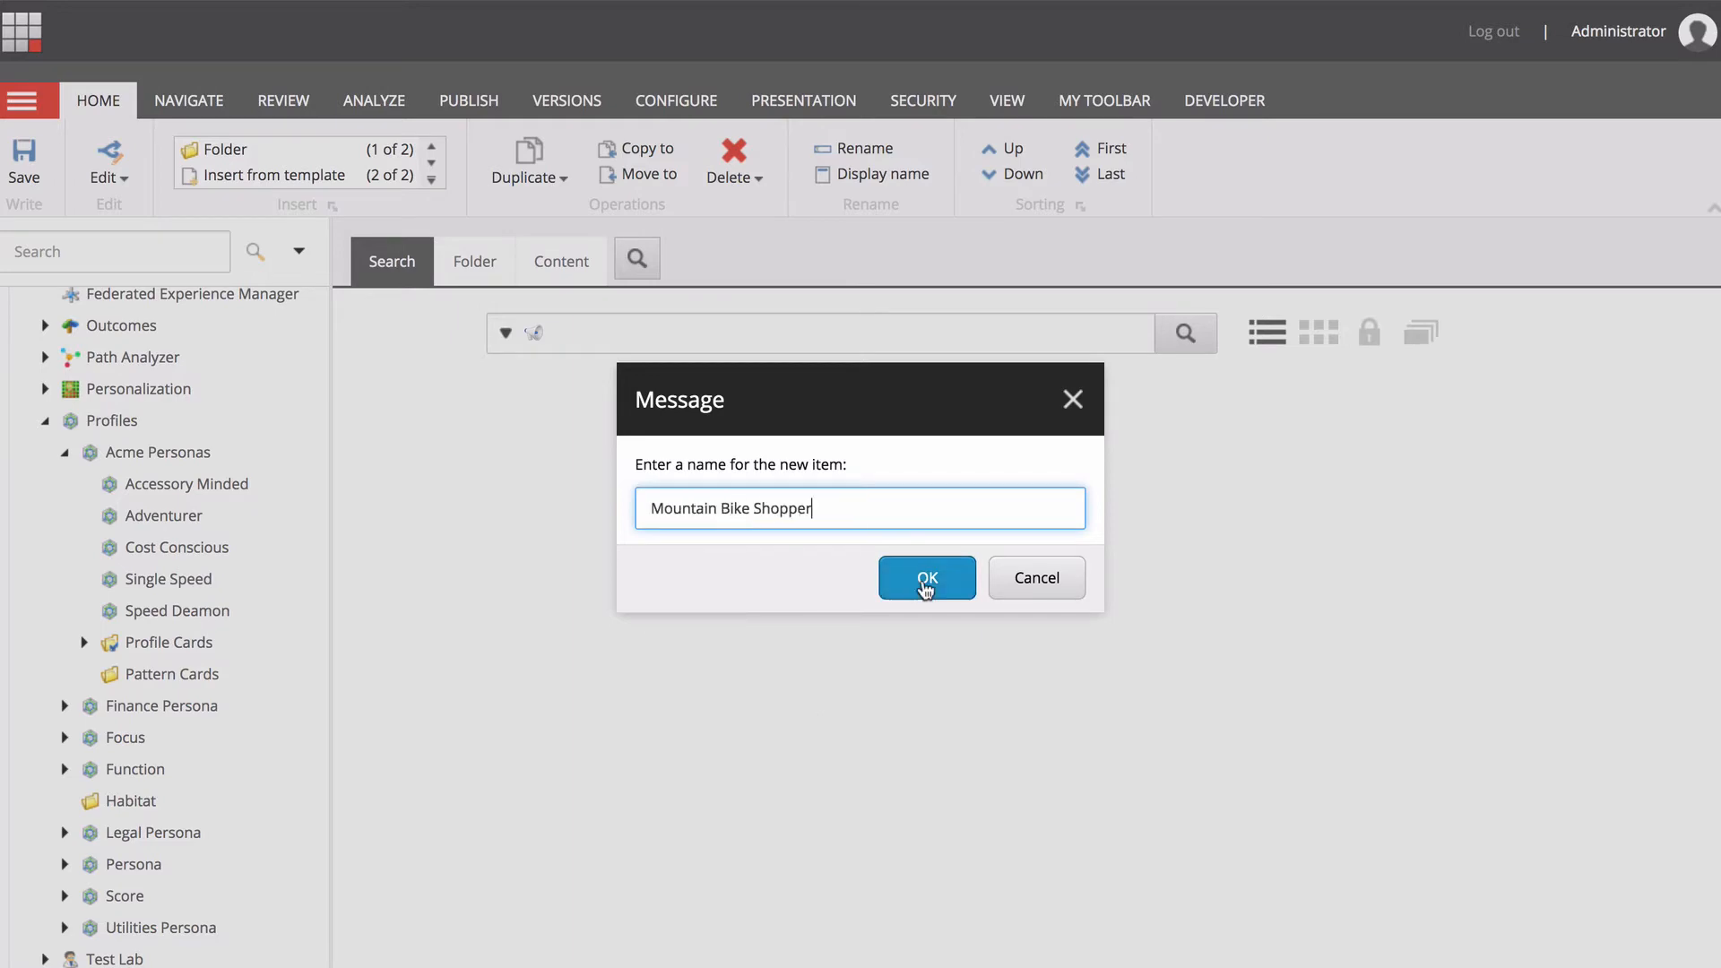
pyautogui.click(926, 578)
# Set the Mountain Bike Shopper pattern to Accessory Minded 2 and Adventurer 9 with a slightly raised Speed Deamon, and save the card.
pyautogui.scroll(-10, 559, 747)
pyautogui.click(741, 565)
pyautogui.moveTo(588, 595); pyautogui.dragTo(793, 595)
pyautogui.click(741, 529)
pyautogui.moveTo(588, 559); pyautogui.dragTo(633, 559)
pyautogui.click(741, 564)
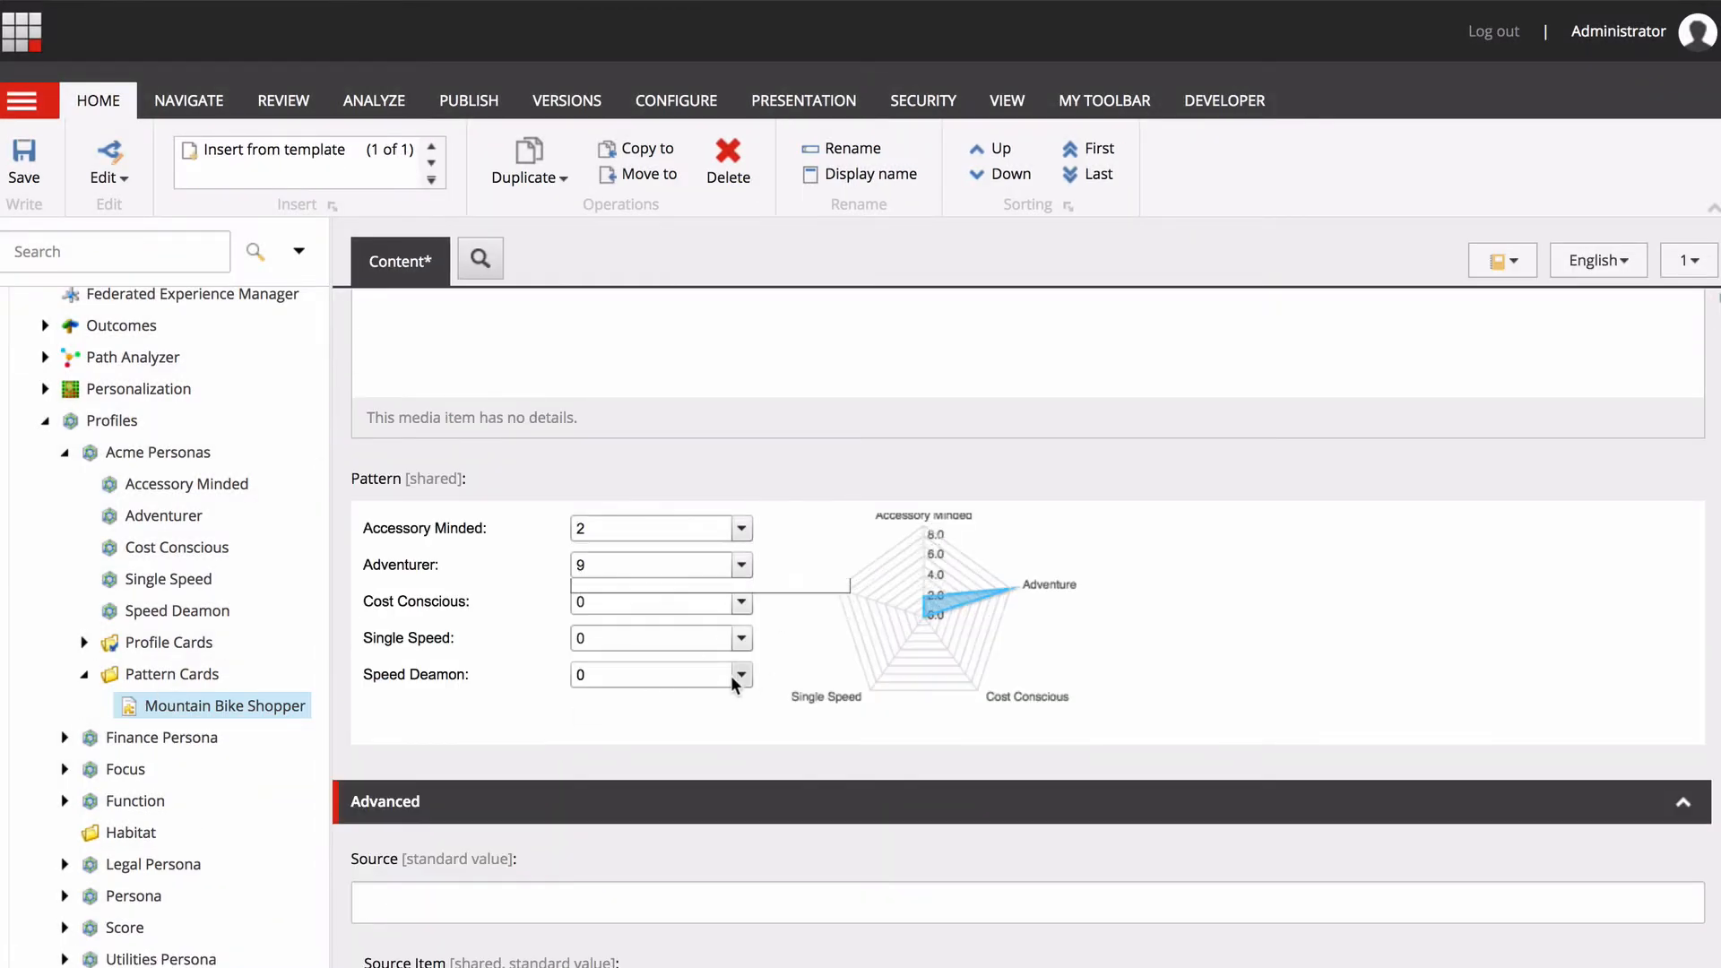
pyautogui.click(741, 675)
pyautogui.moveTo(588, 705); pyautogui.dragTo(611, 705)
pyautogui.click(24, 161)
# Insert a pattern card named Road Bike Shopper and adjust its Speed Deamon and Accessory Minded values.
pyautogui.rightClick(190, 677)
pyautogui.click(425, 692)
pyautogui.write('Road Bike Shopper')
pyautogui.click(927, 578)
pyautogui.click(741, 674)
pyautogui.click(741, 529)
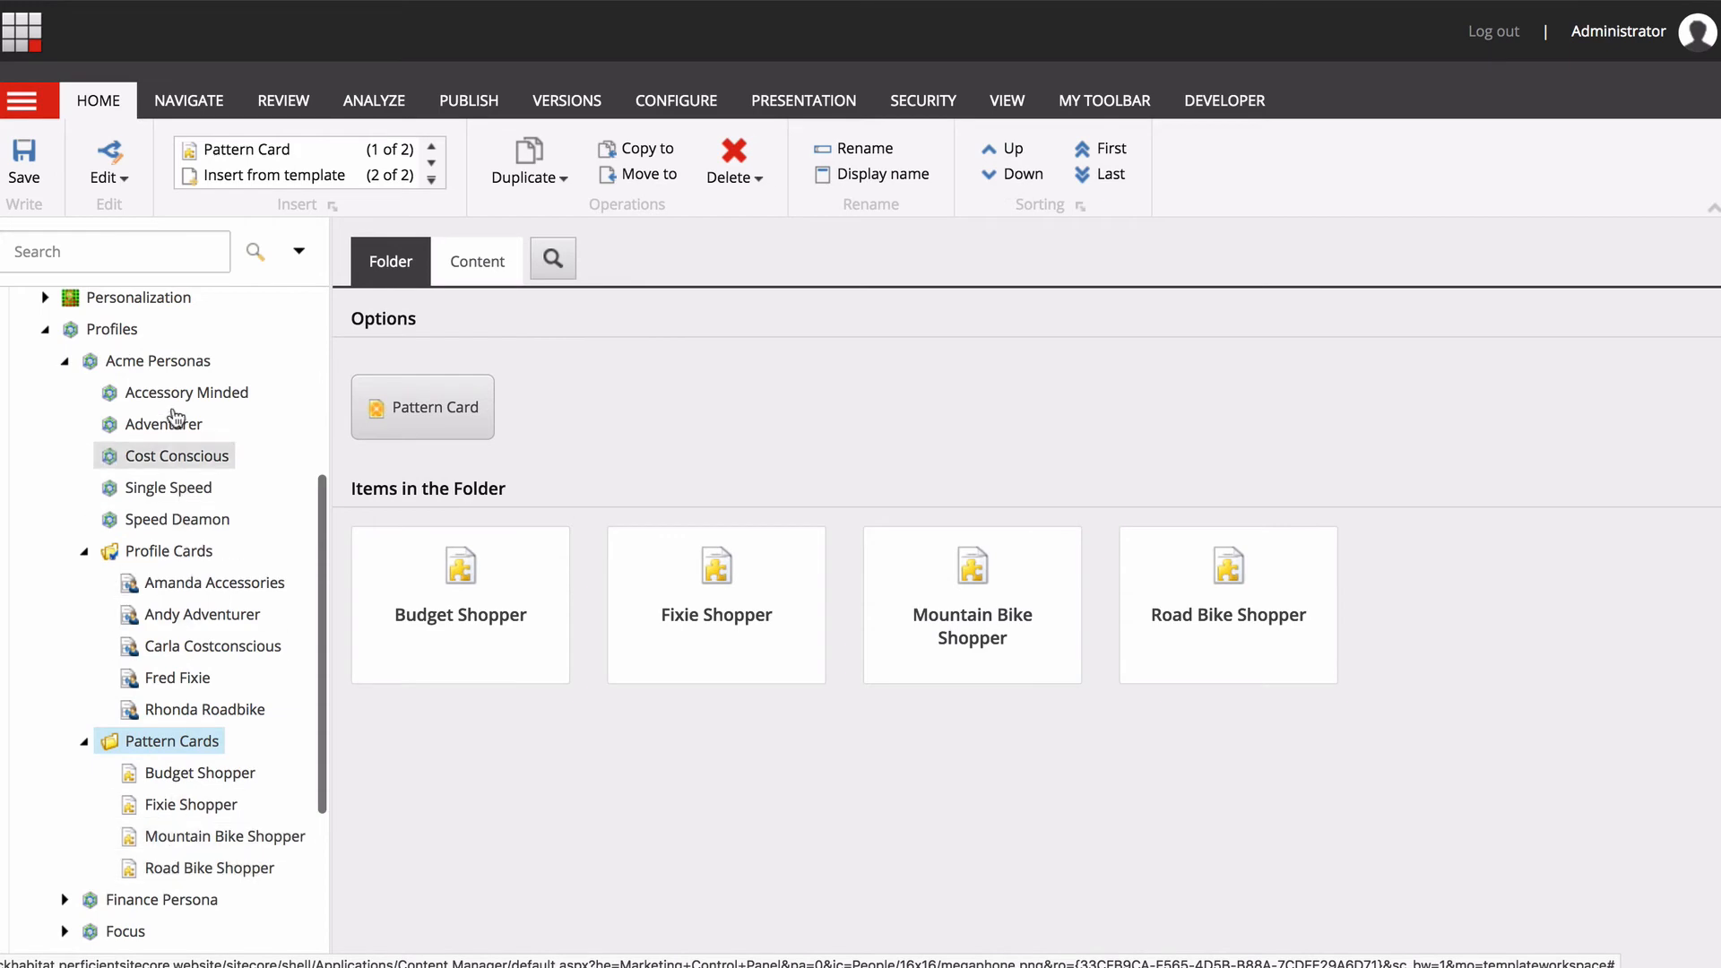
# Select the Acme Personas profile and open its publishing options.
pyautogui.click(172, 362)
pyautogui.click(468, 100)
pyautogui.click(219, 171)
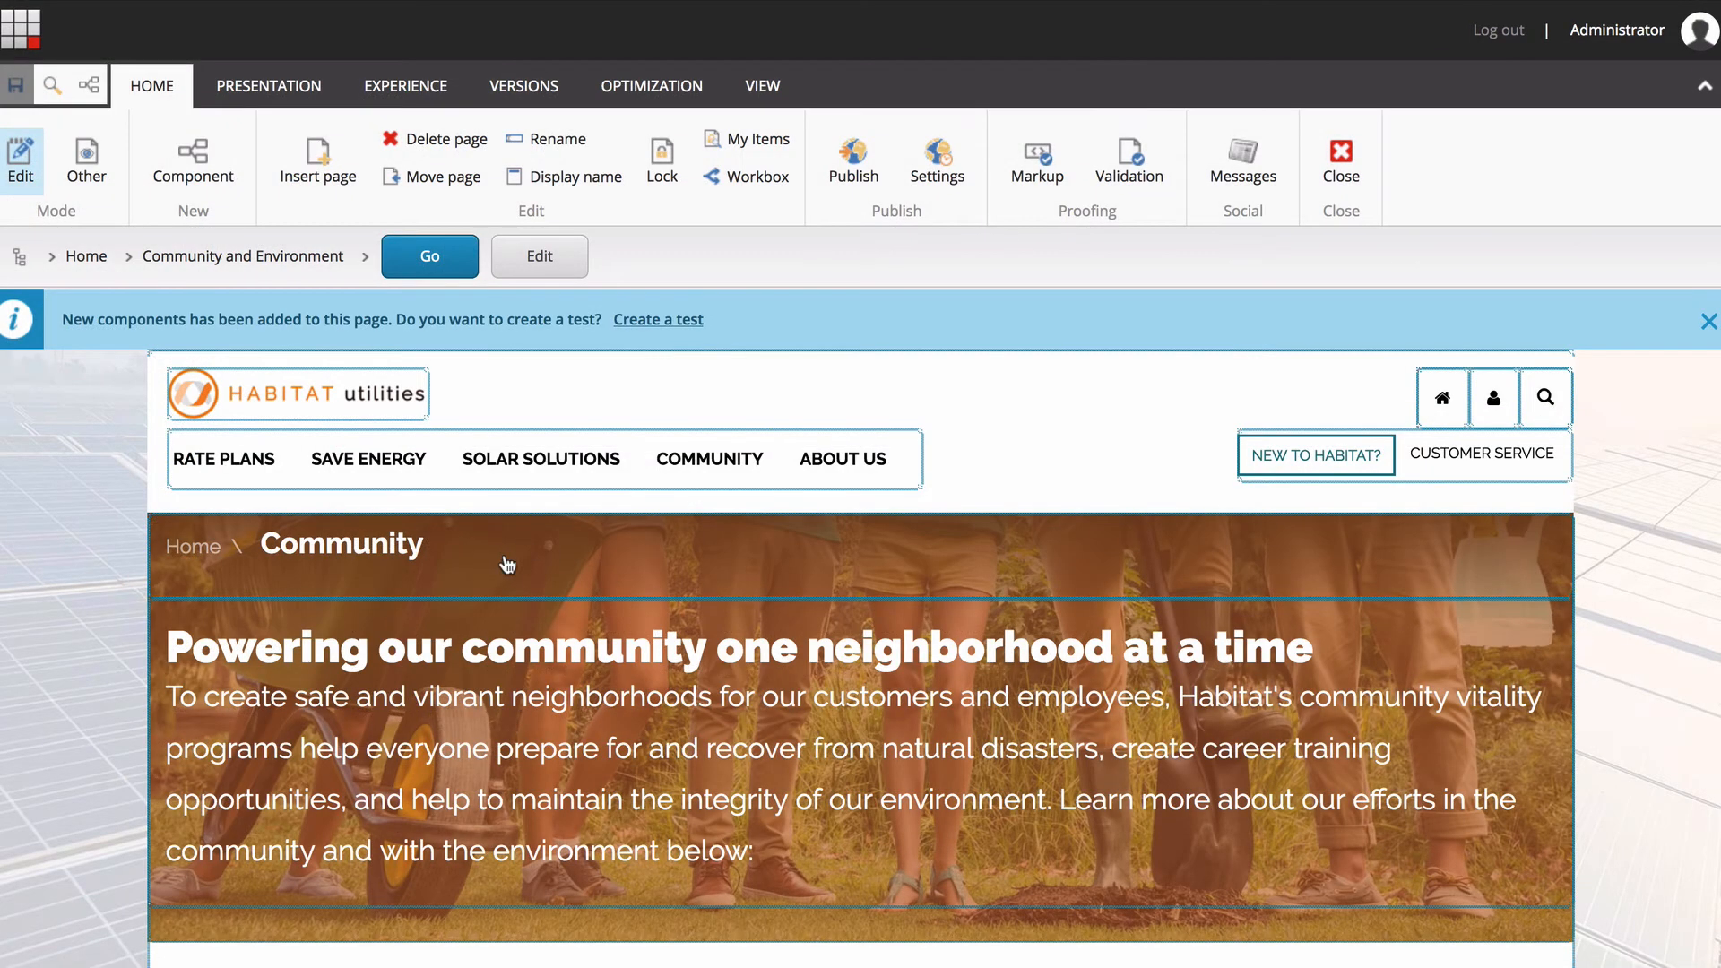
# Add a personalization condition named Fixie to the Community page's Breadcrumb component, with About Habitat Utilities as its content.
pyautogui.click(507, 564)
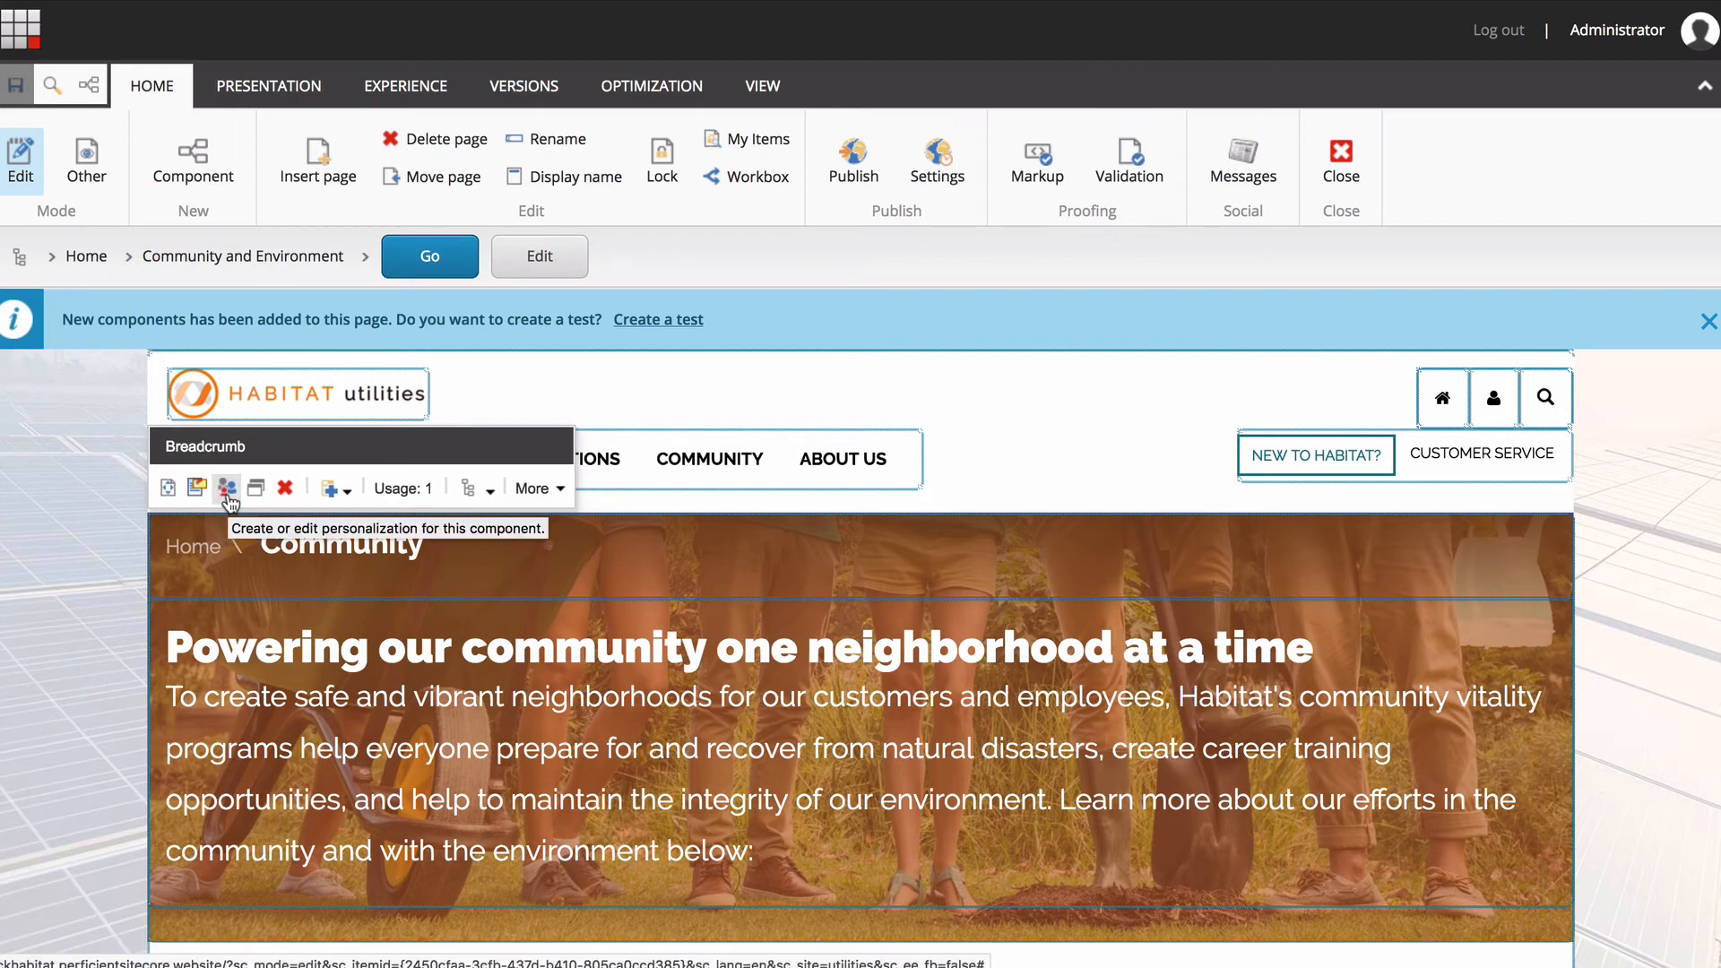
pyautogui.click(228, 493)
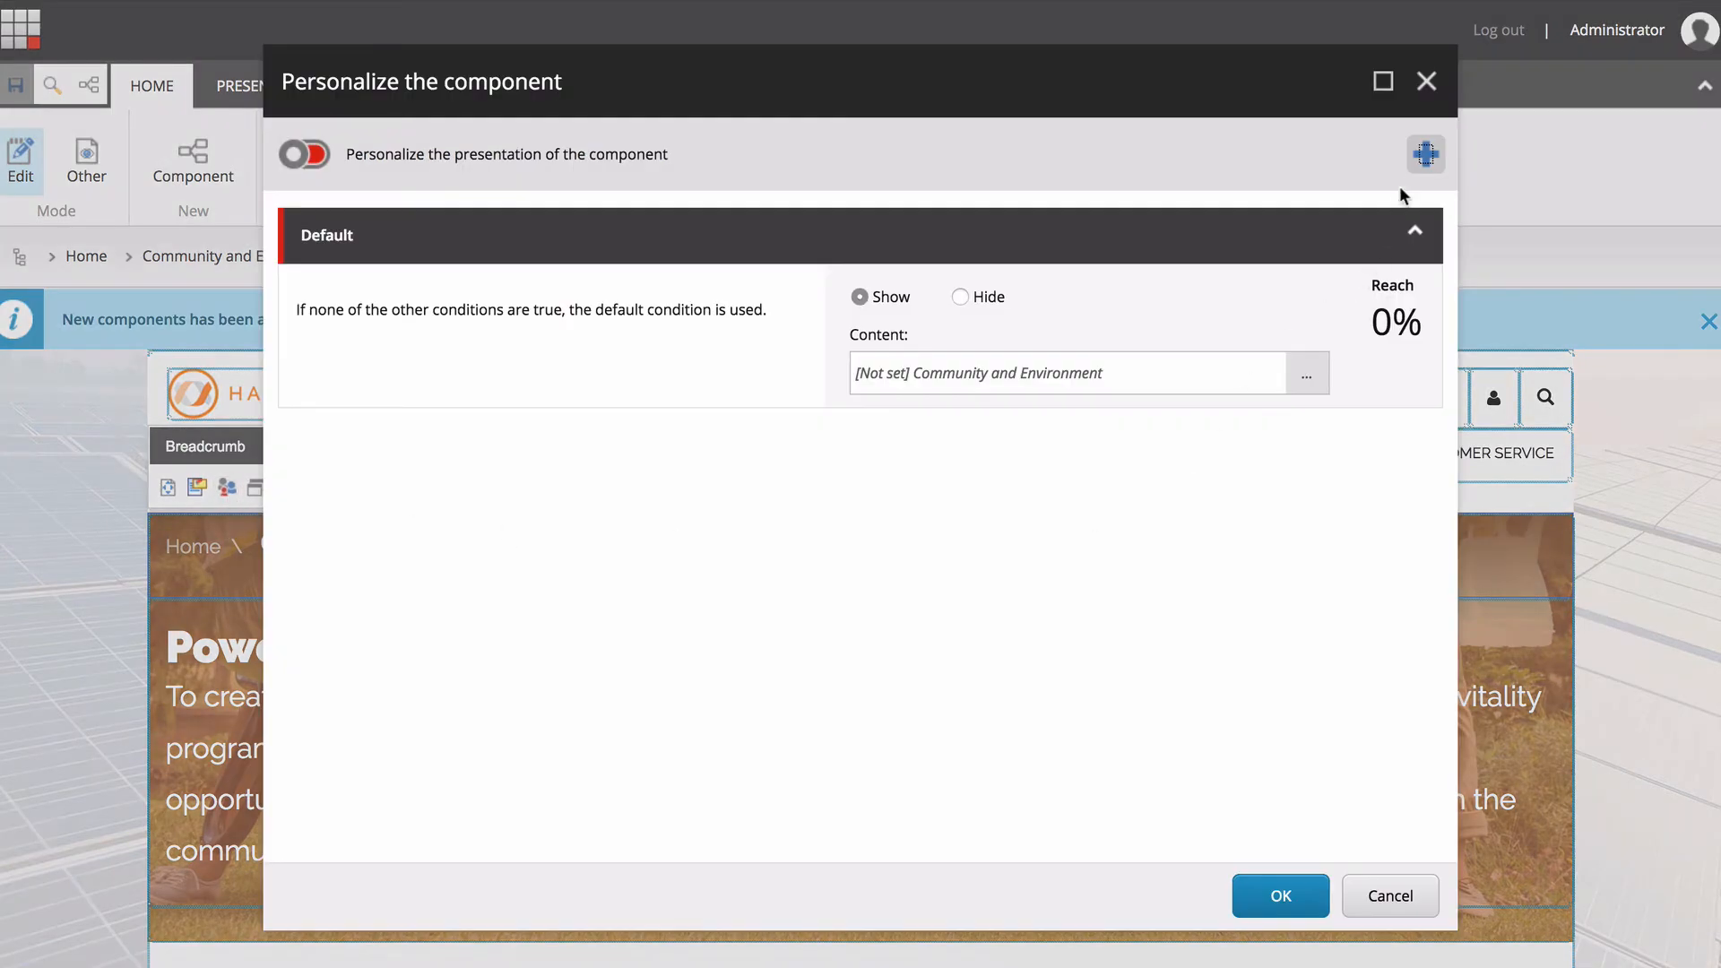
pyautogui.click(1424, 156)
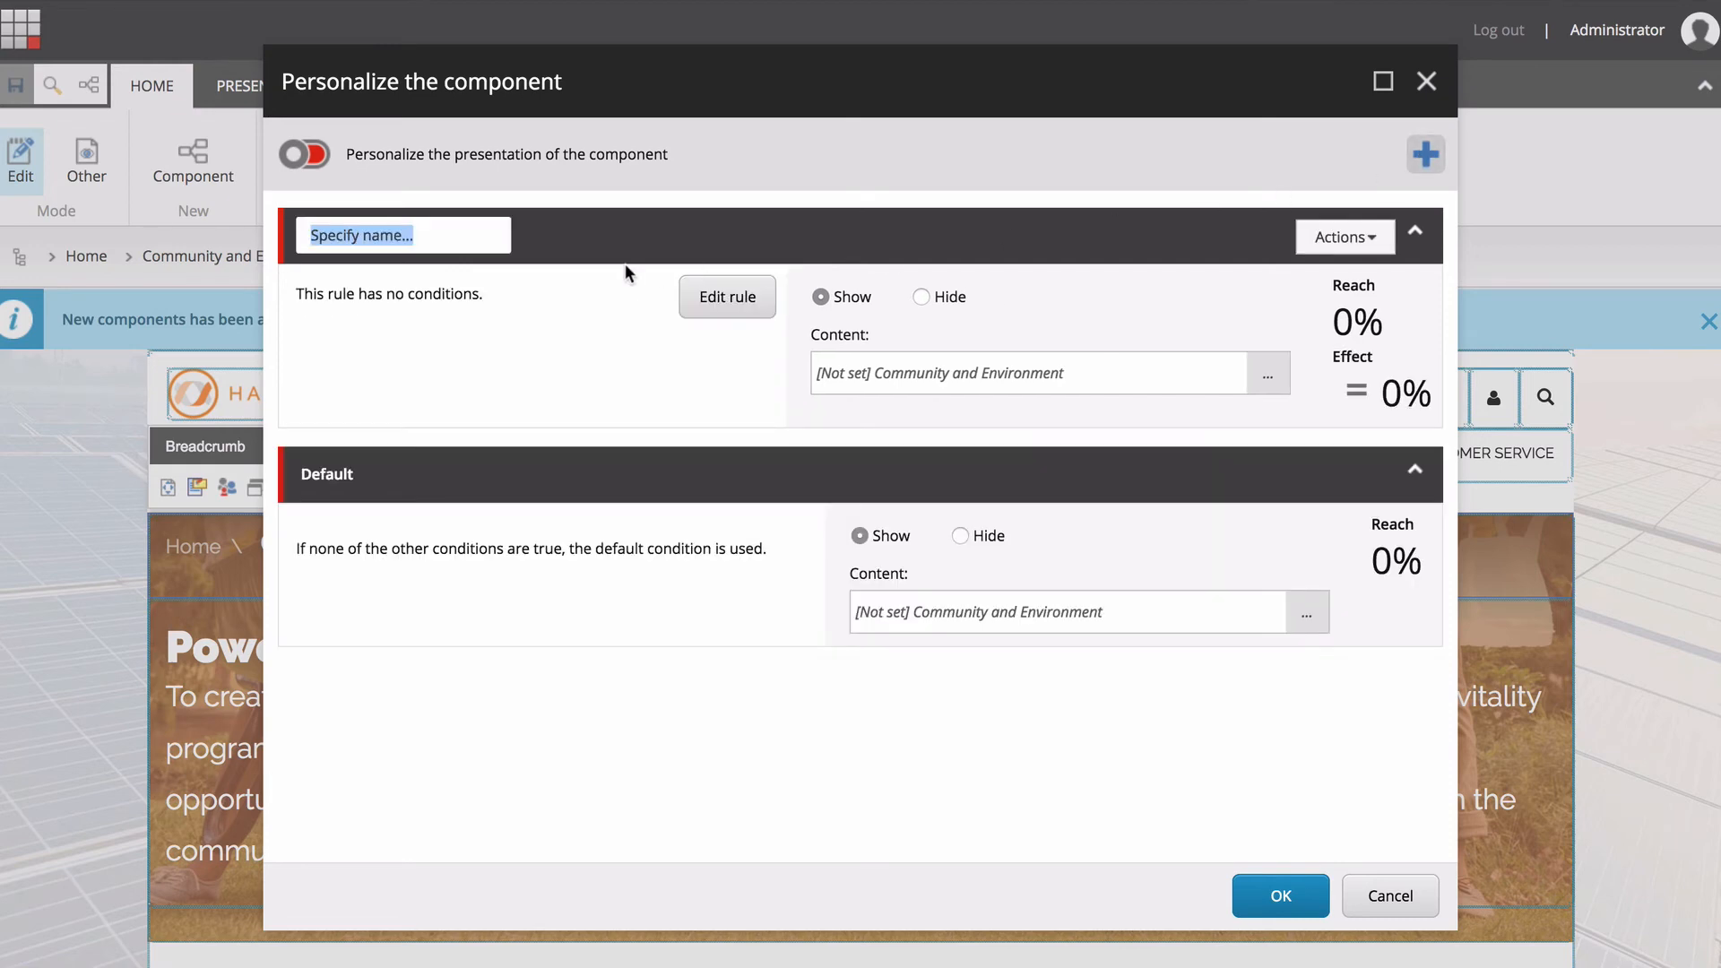
pyautogui.write('Fixie')
pyautogui.press('Return')
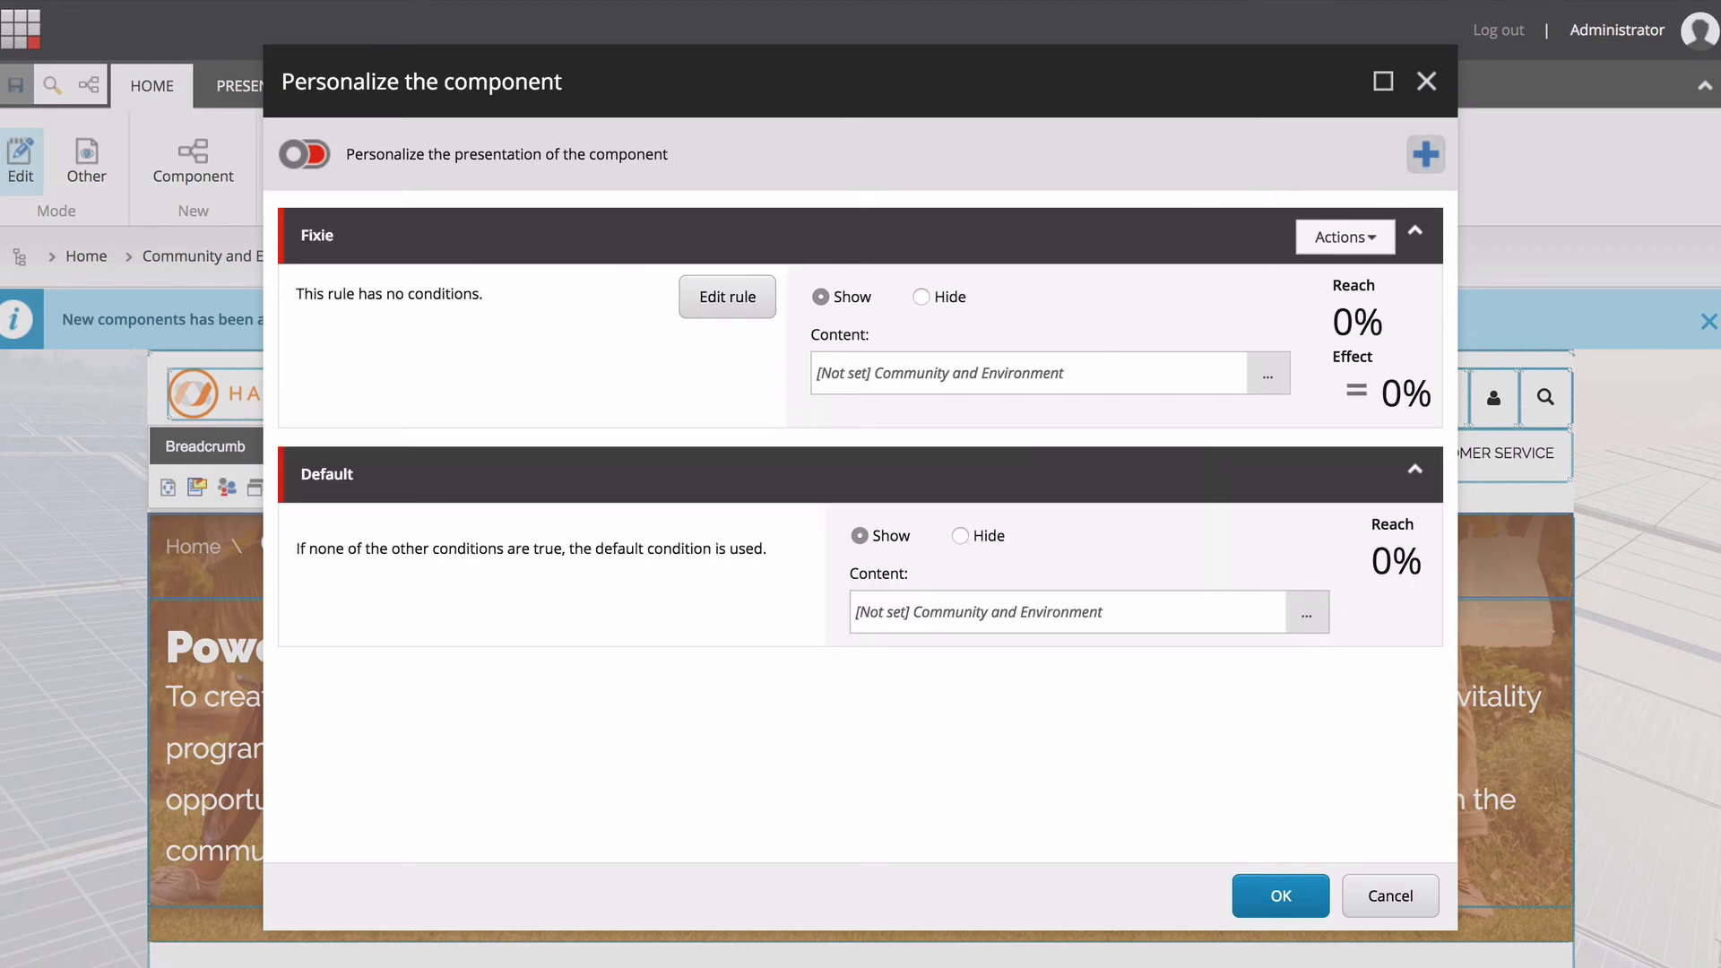
pyautogui.click(1273, 383)
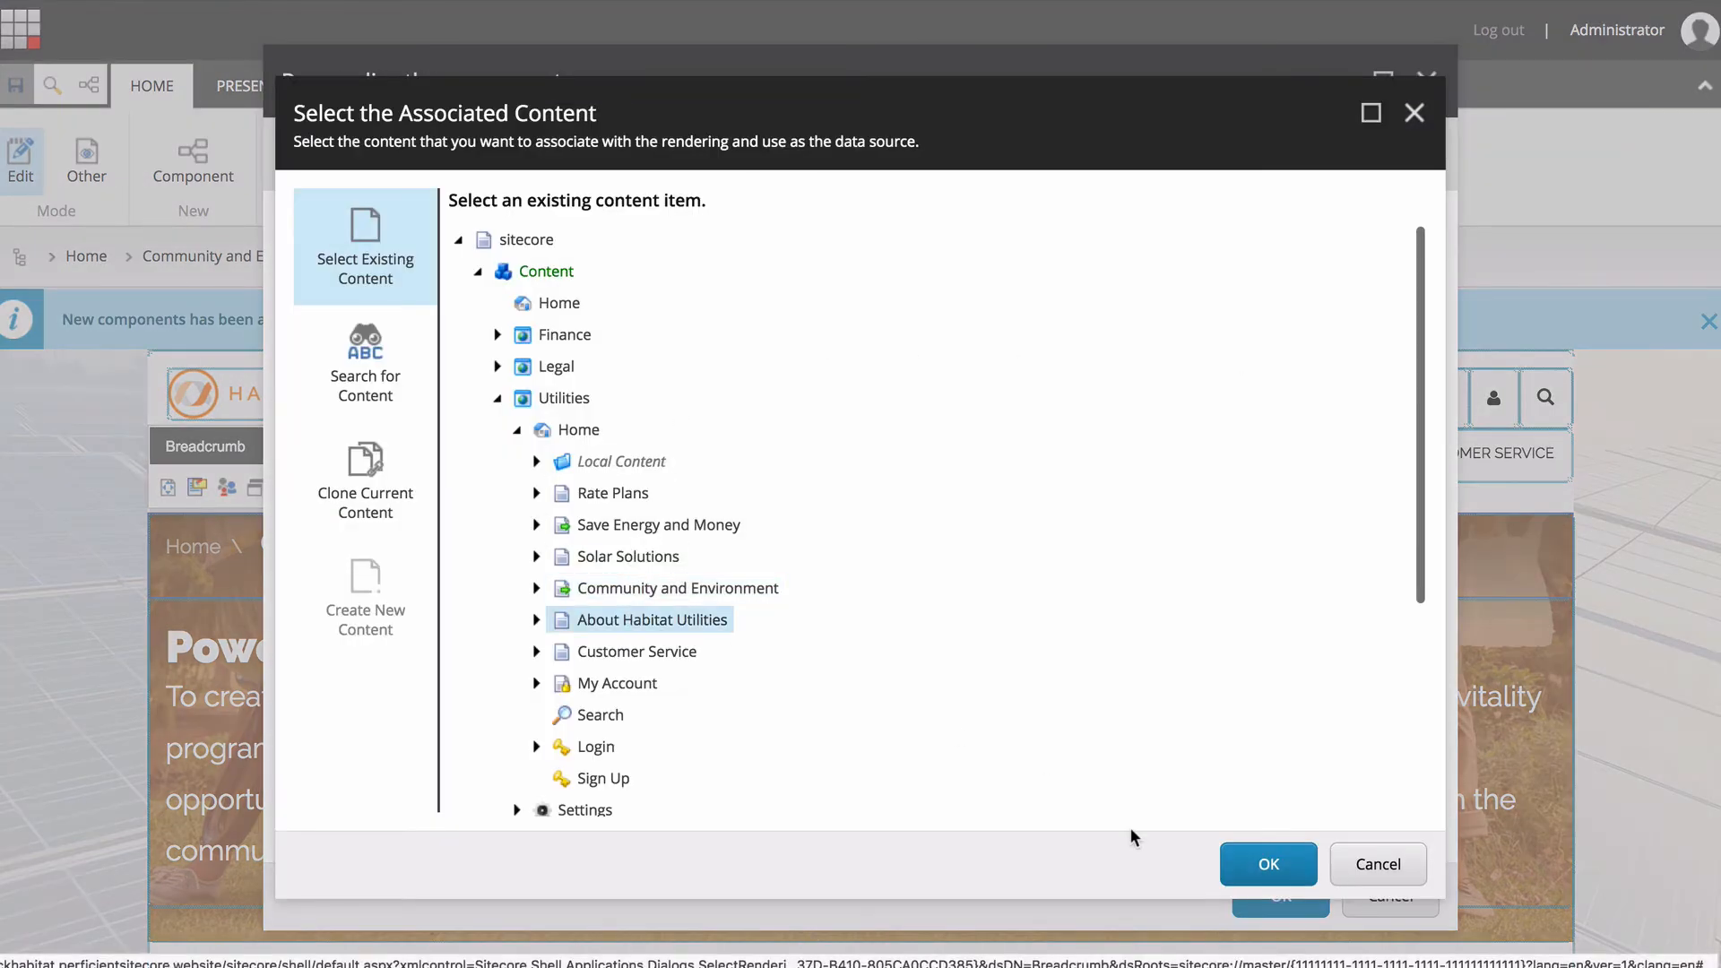
pyautogui.click(1268, 863)
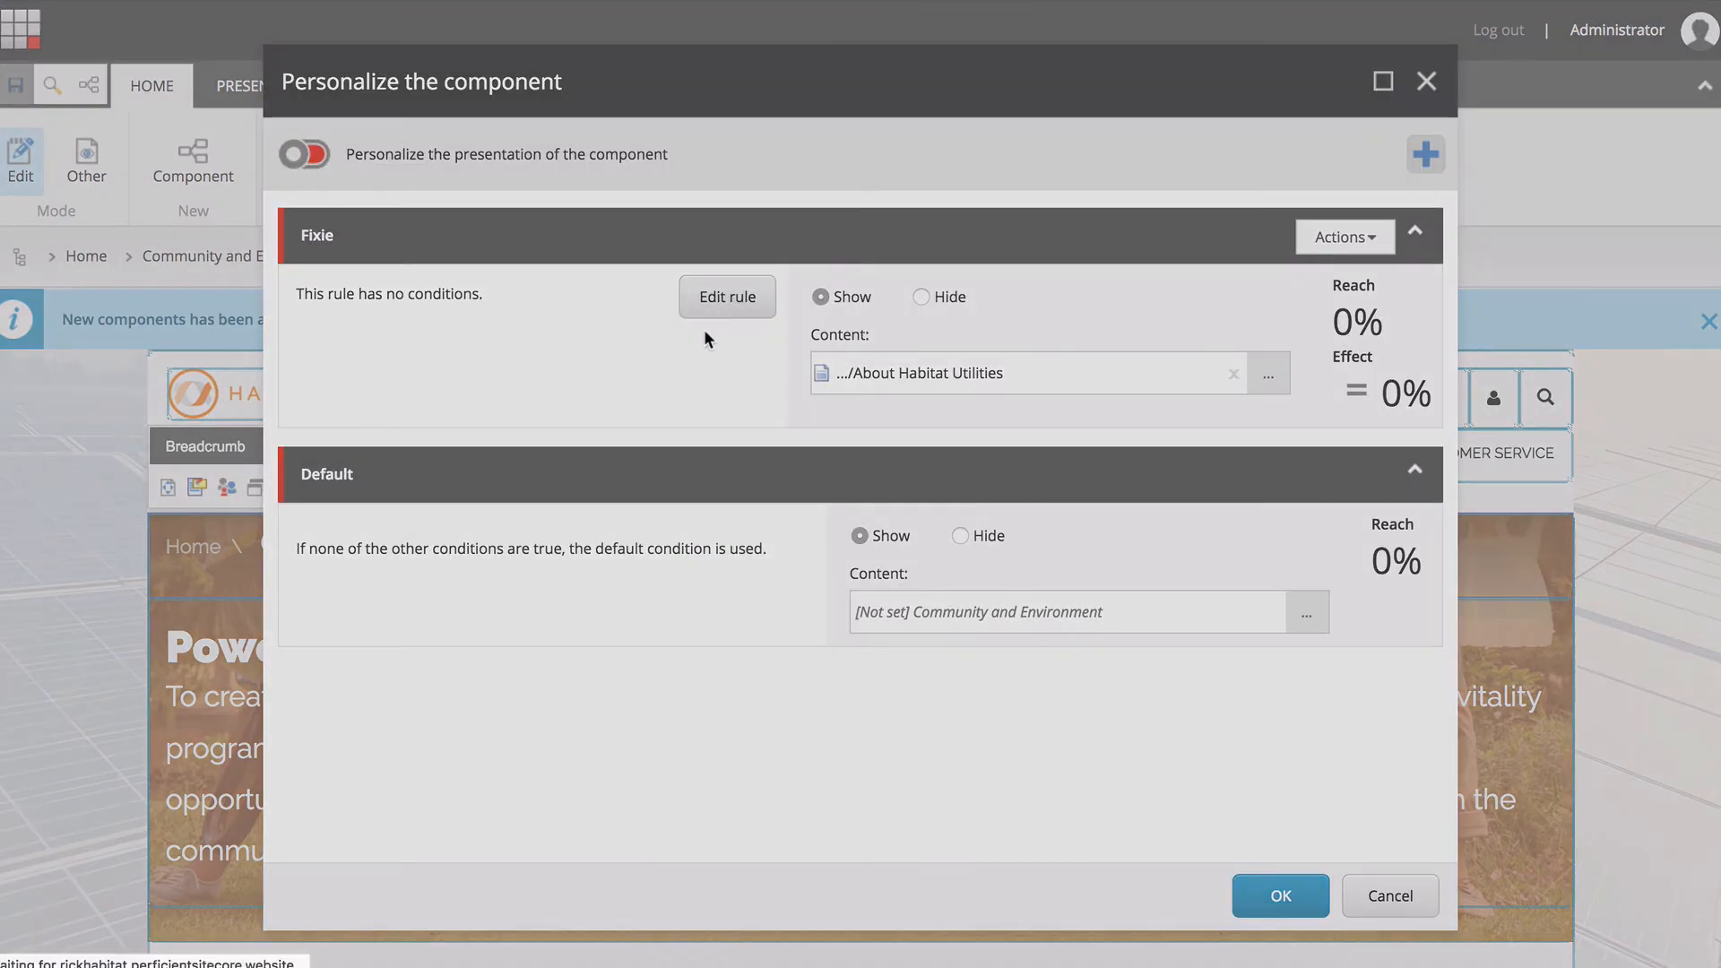
# Add the condition "where the current visit matches the specific pattern card in the specific profile" to the Fixie rule.
pyautogui.click(722, 300)
pyautogui.click(578, 188)
pyautogui.write('patt')
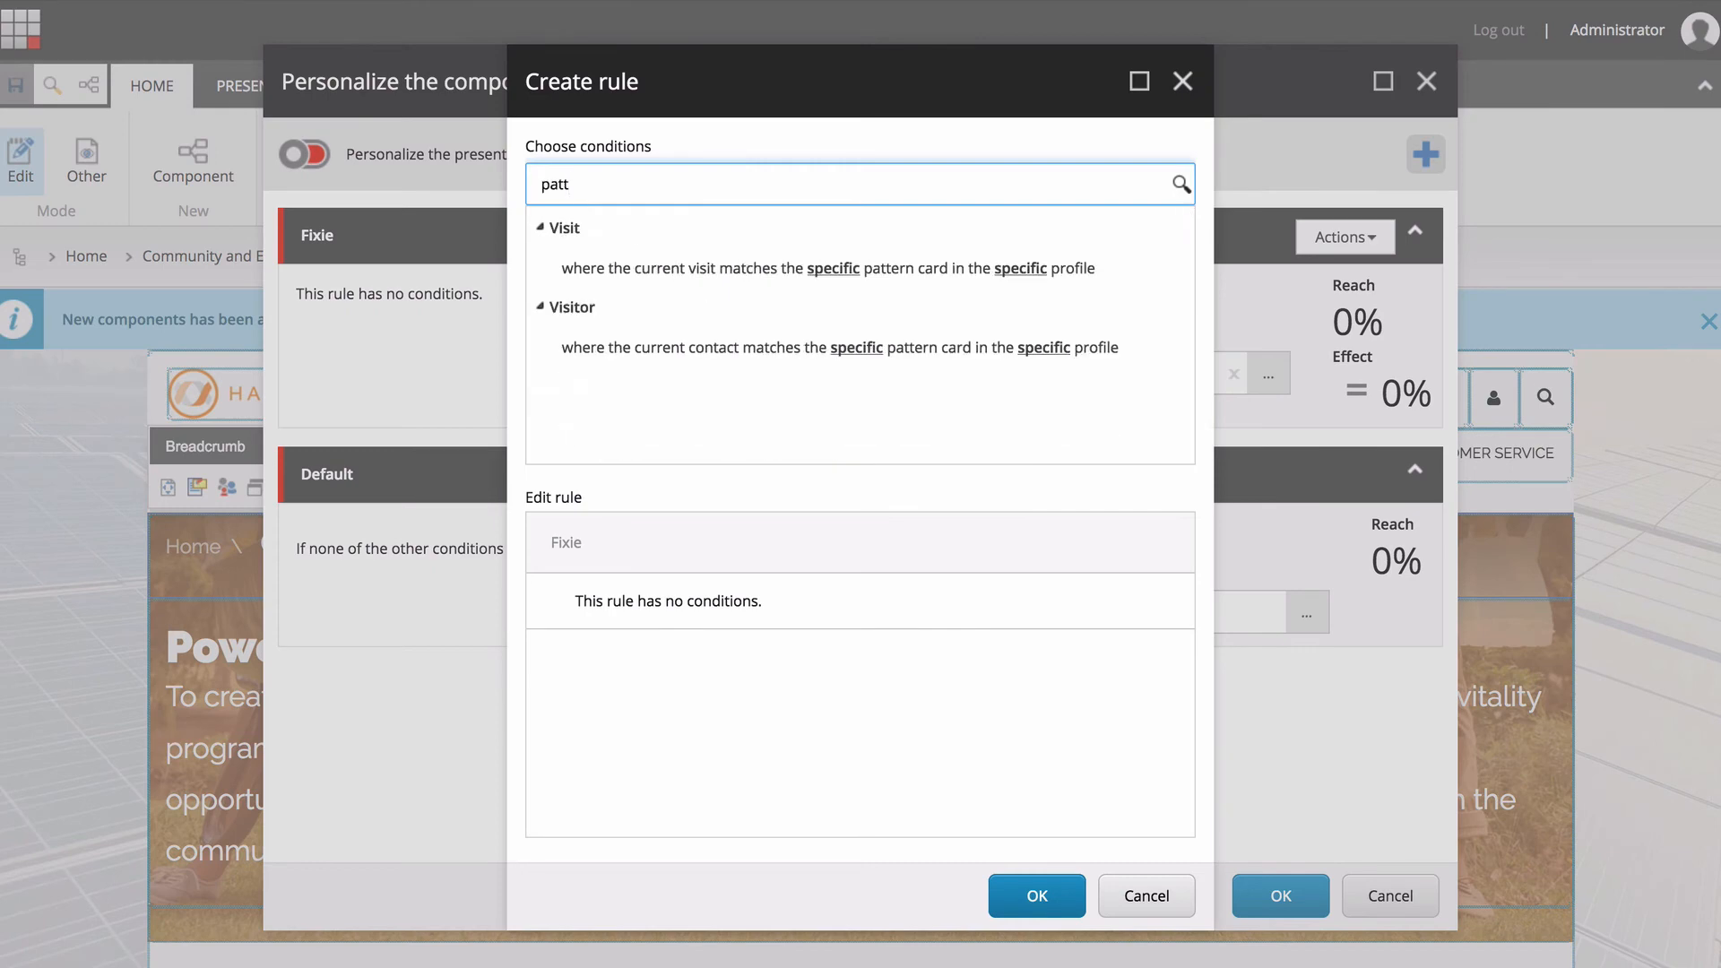
pyautogui.click(827, 269)
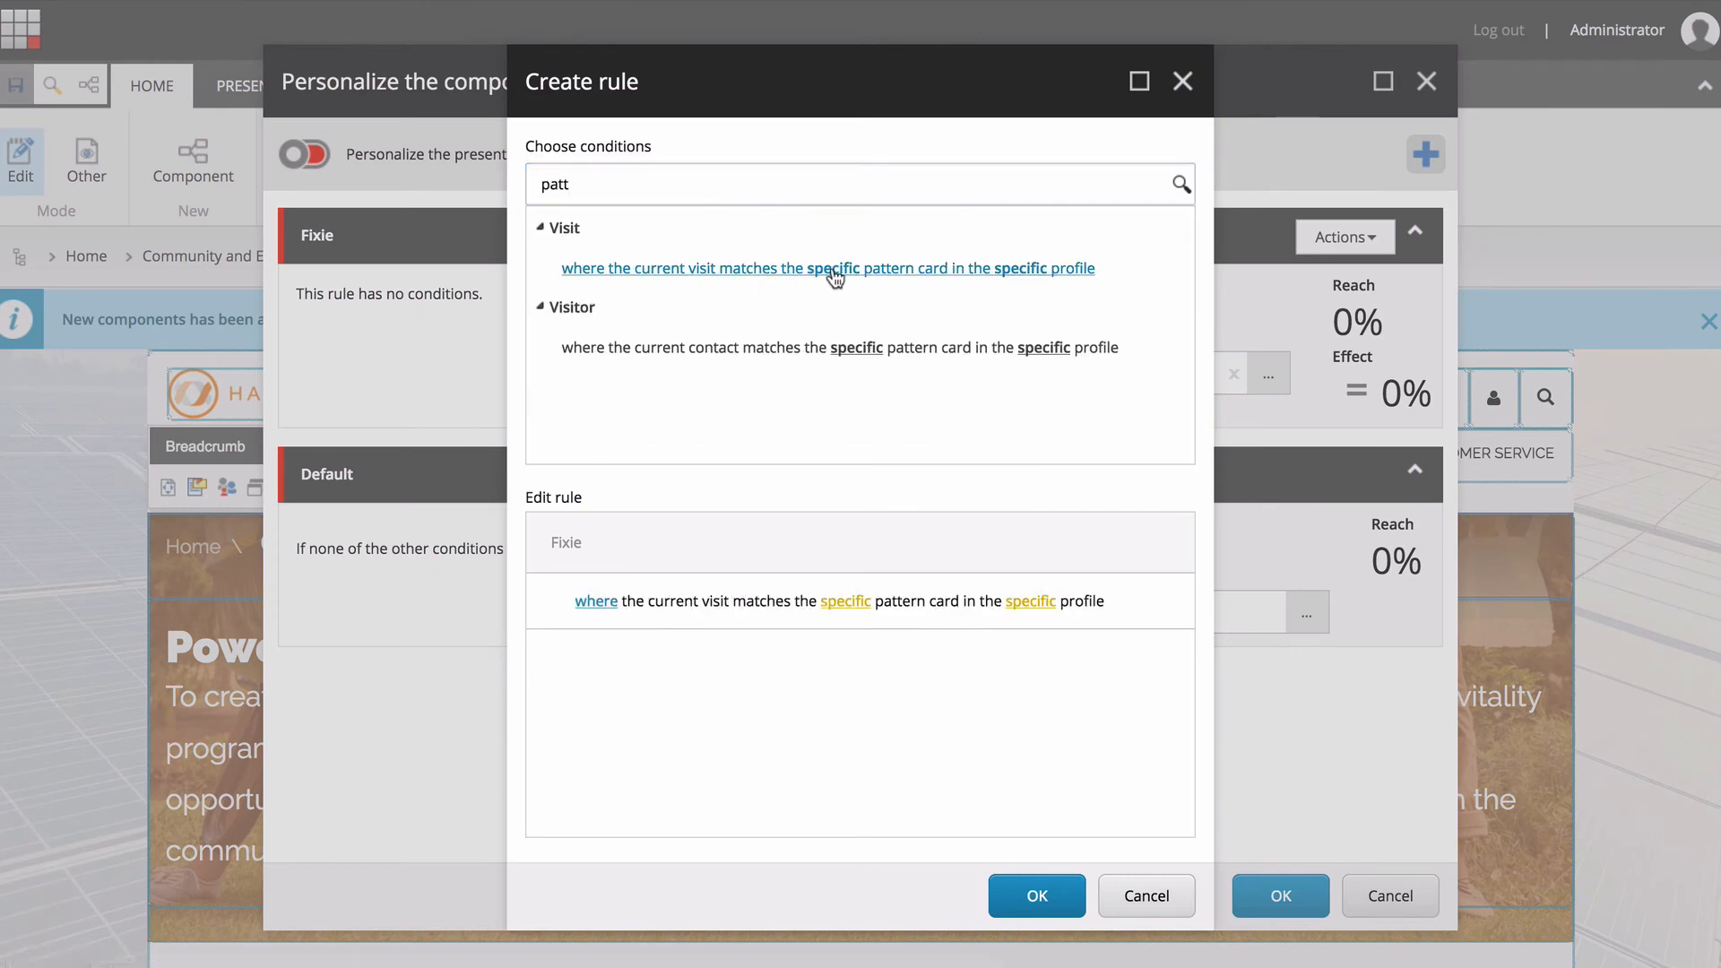
# Set the rule's profile to Acme Personas and its pattern card to Fixie Shopper, and accept the rule.
pyautogui.click(1027, 601)
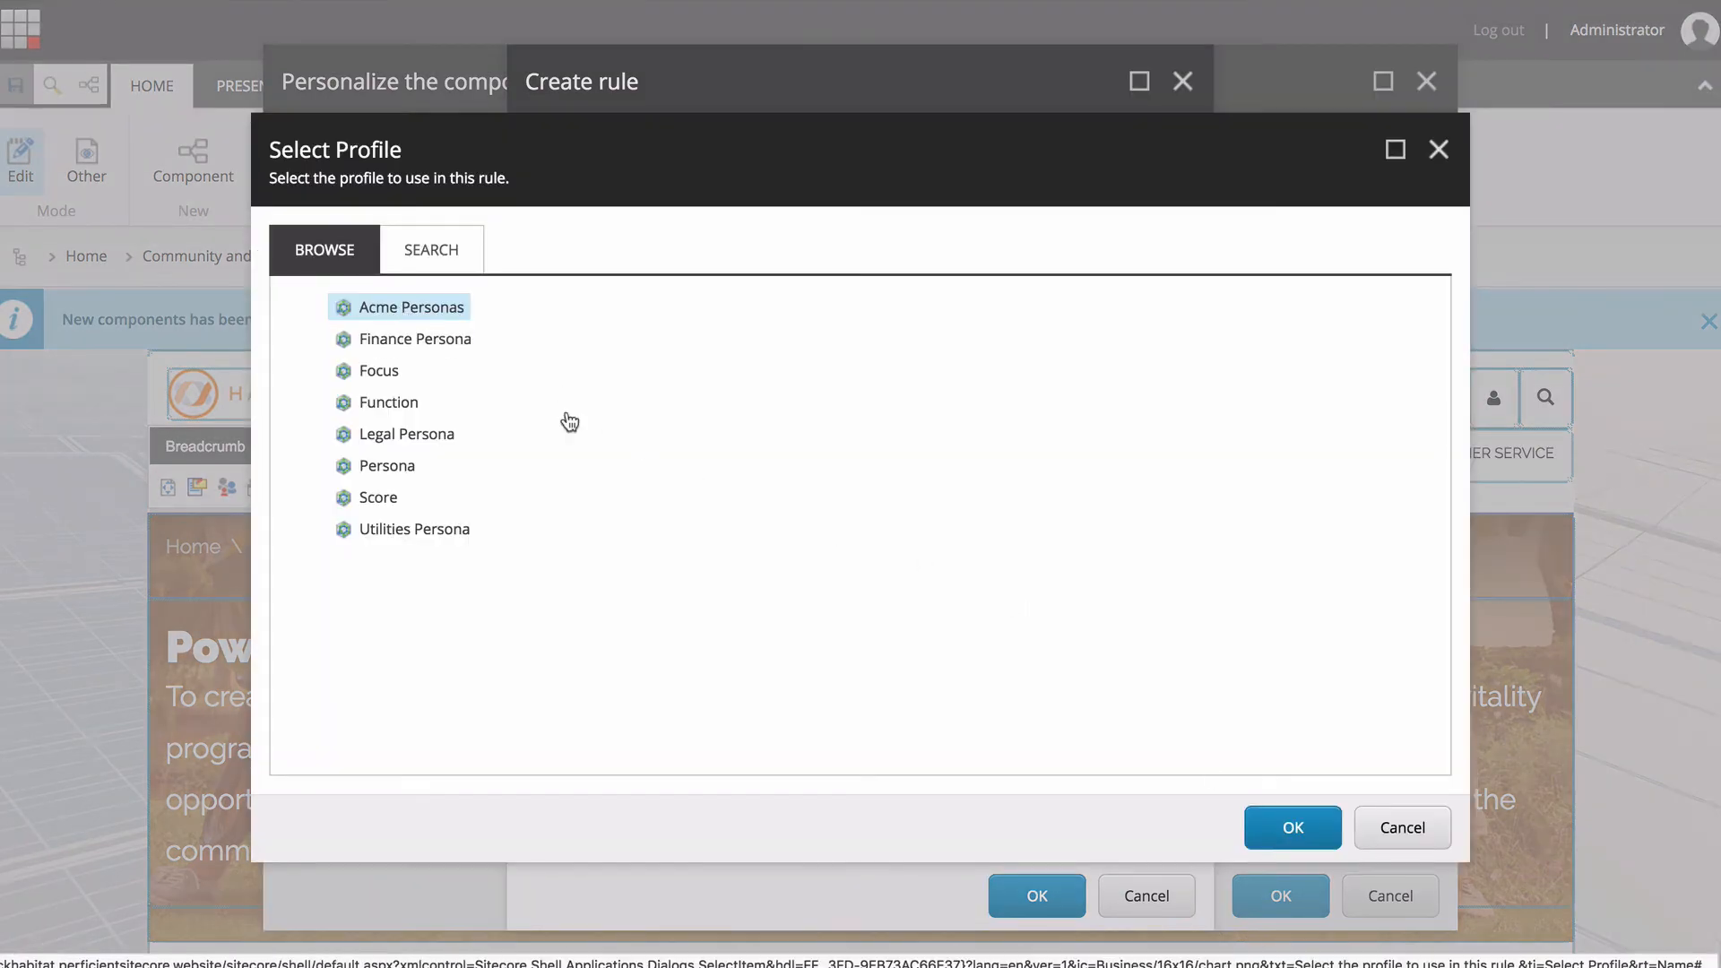
pyautogui.click(1268, 836)
pyautogui.click(838, 601)
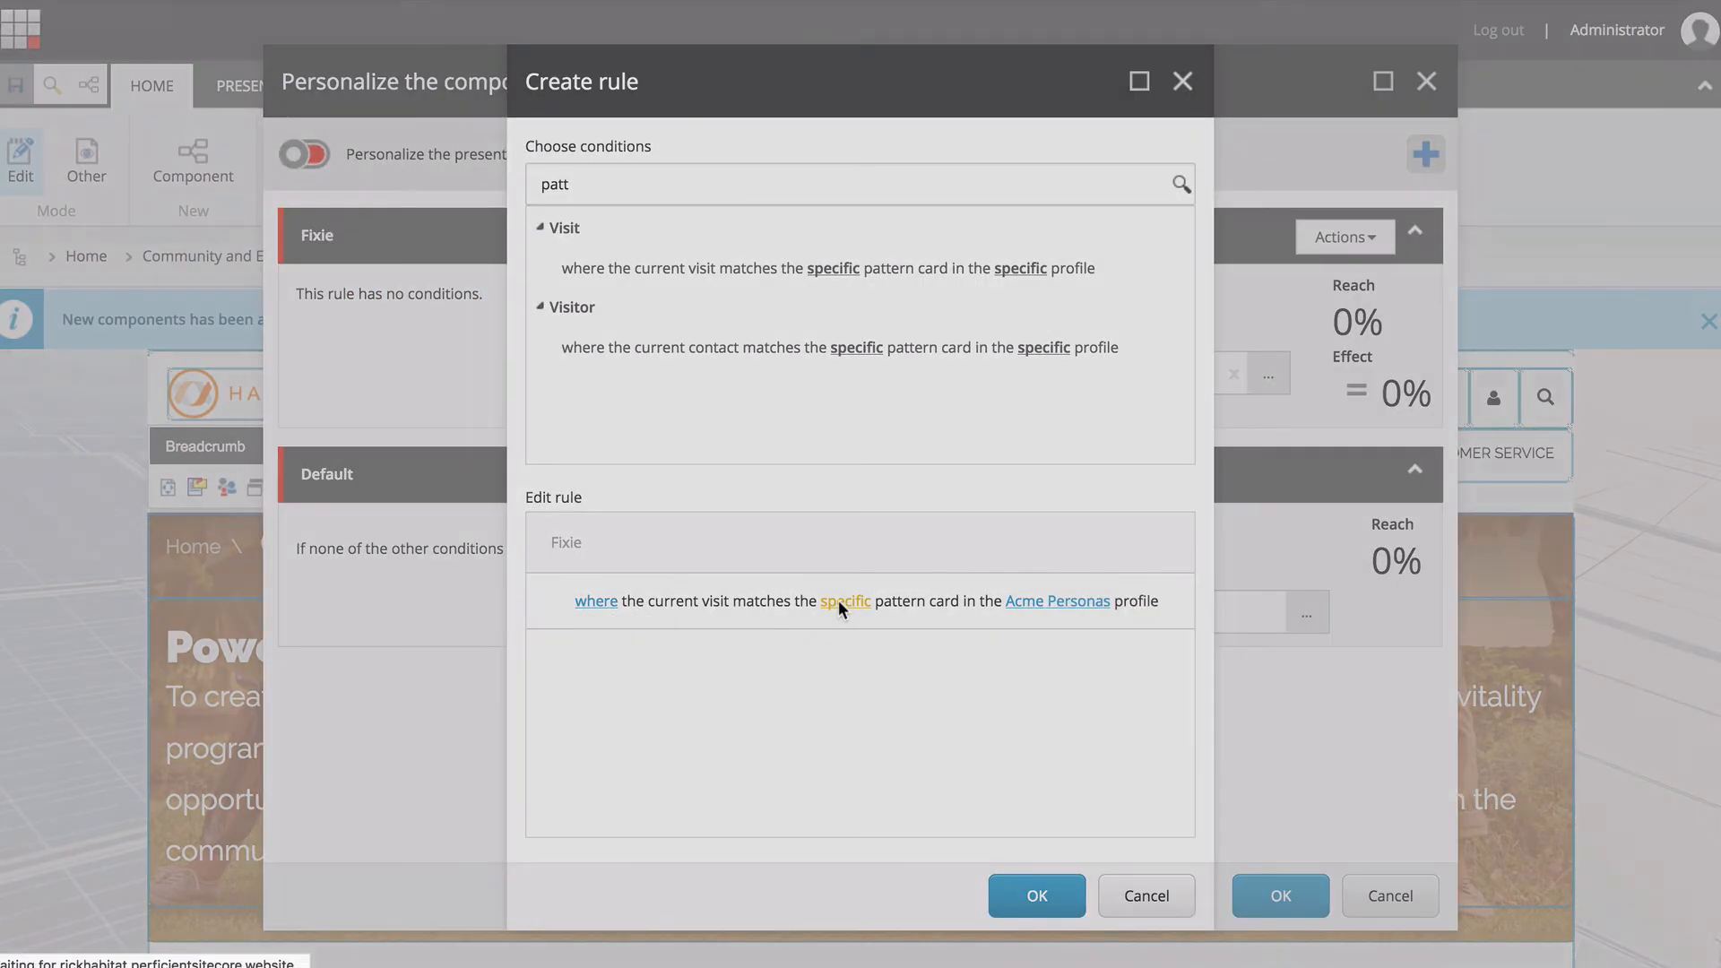
pyautogui.click(278, 278)
pyautogui.click(1414, 888)
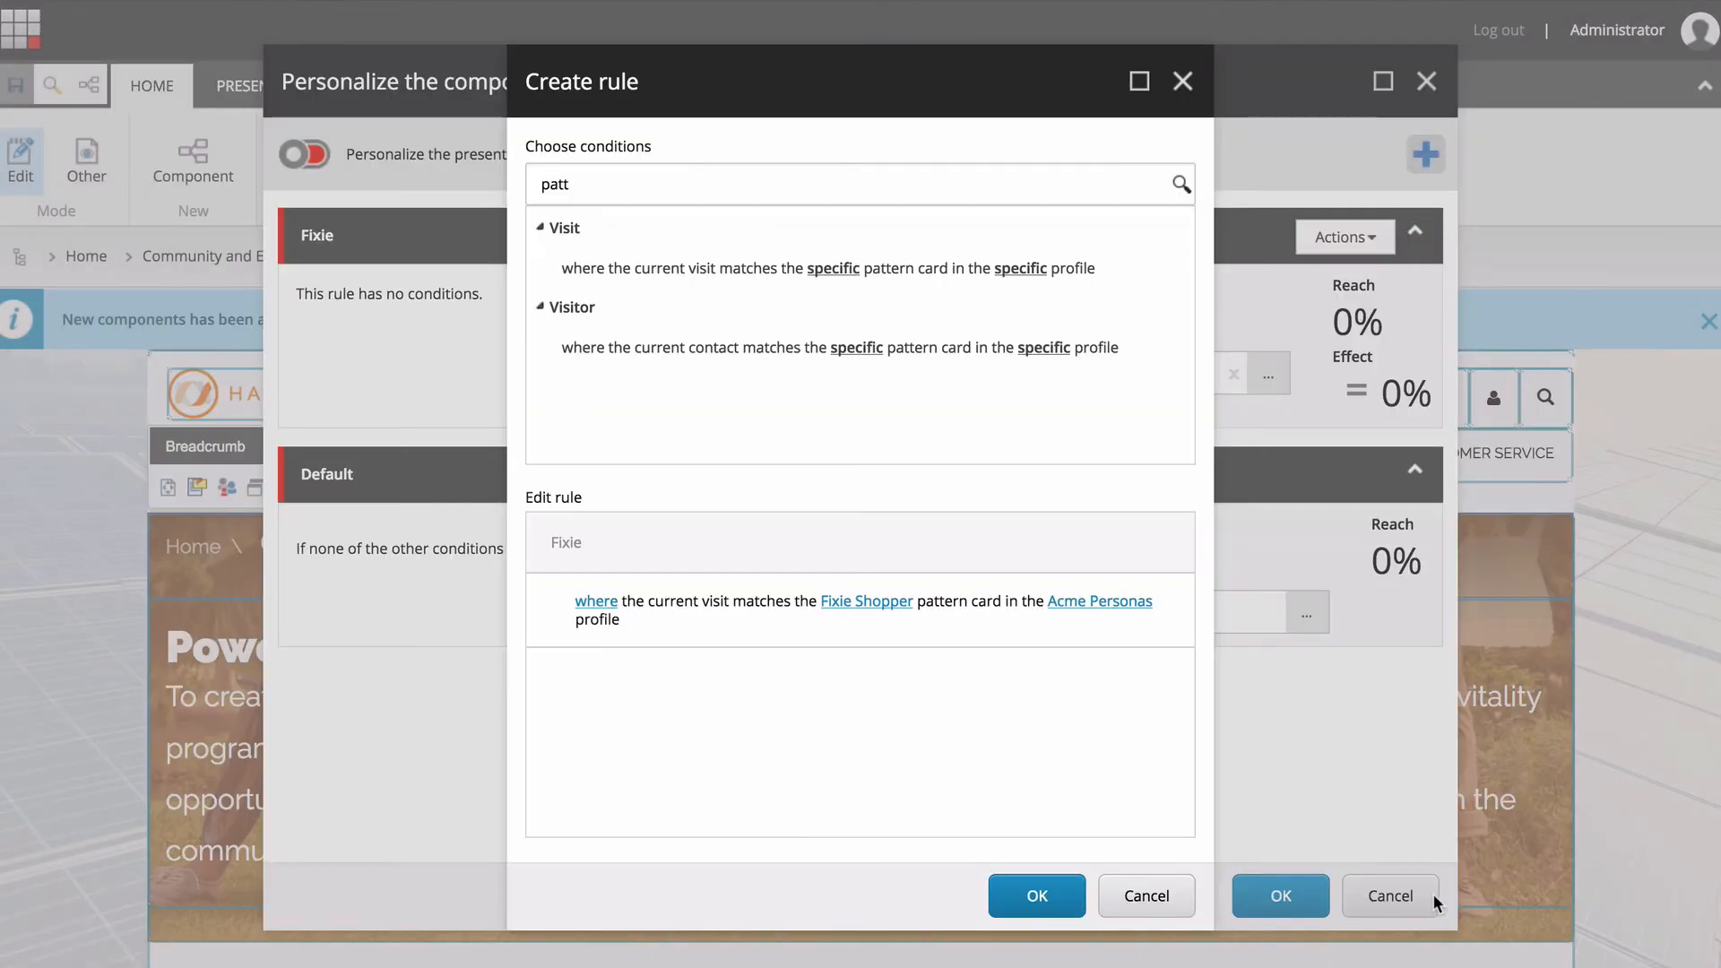
pyautogui.click(1032, 896)
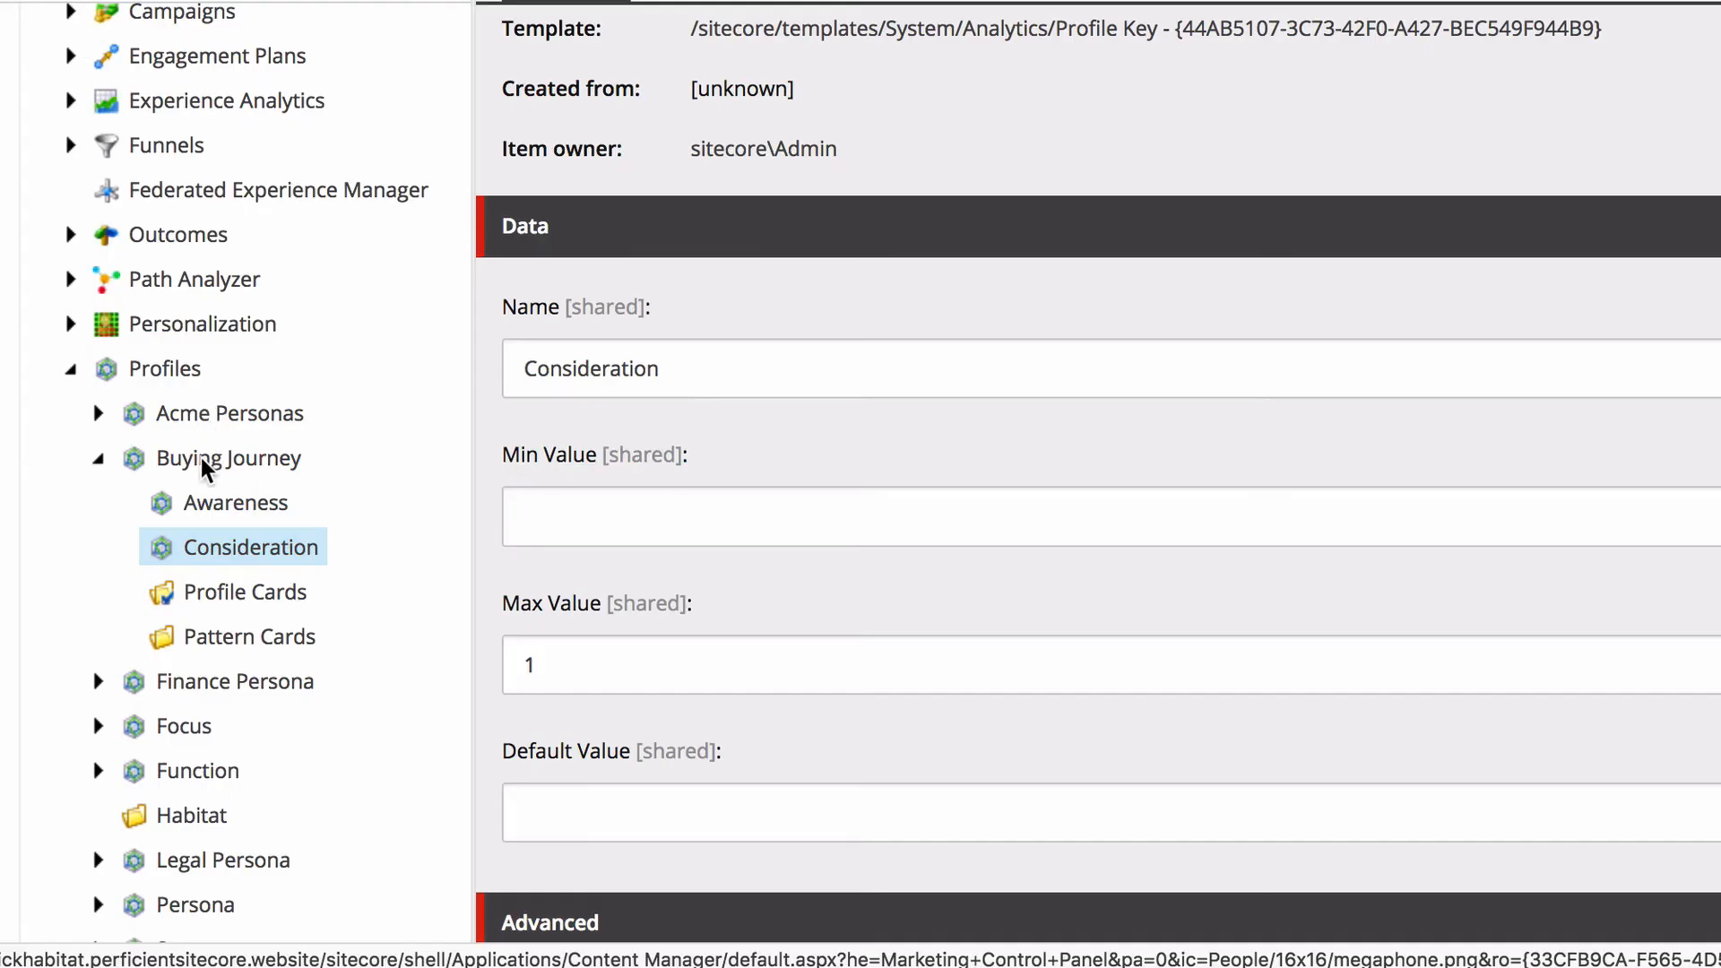
# Insert a profile key named Decision under the Buying Journey profile with a max value of 1.
pyautogui.rightClick(205, 467)
pyautogui.moveTo(307, 480)
pyautogui.click(519, 498)
pyautogui.write('Decision')
pyautogui.press('Return')
pyautogui.click(546, 665)
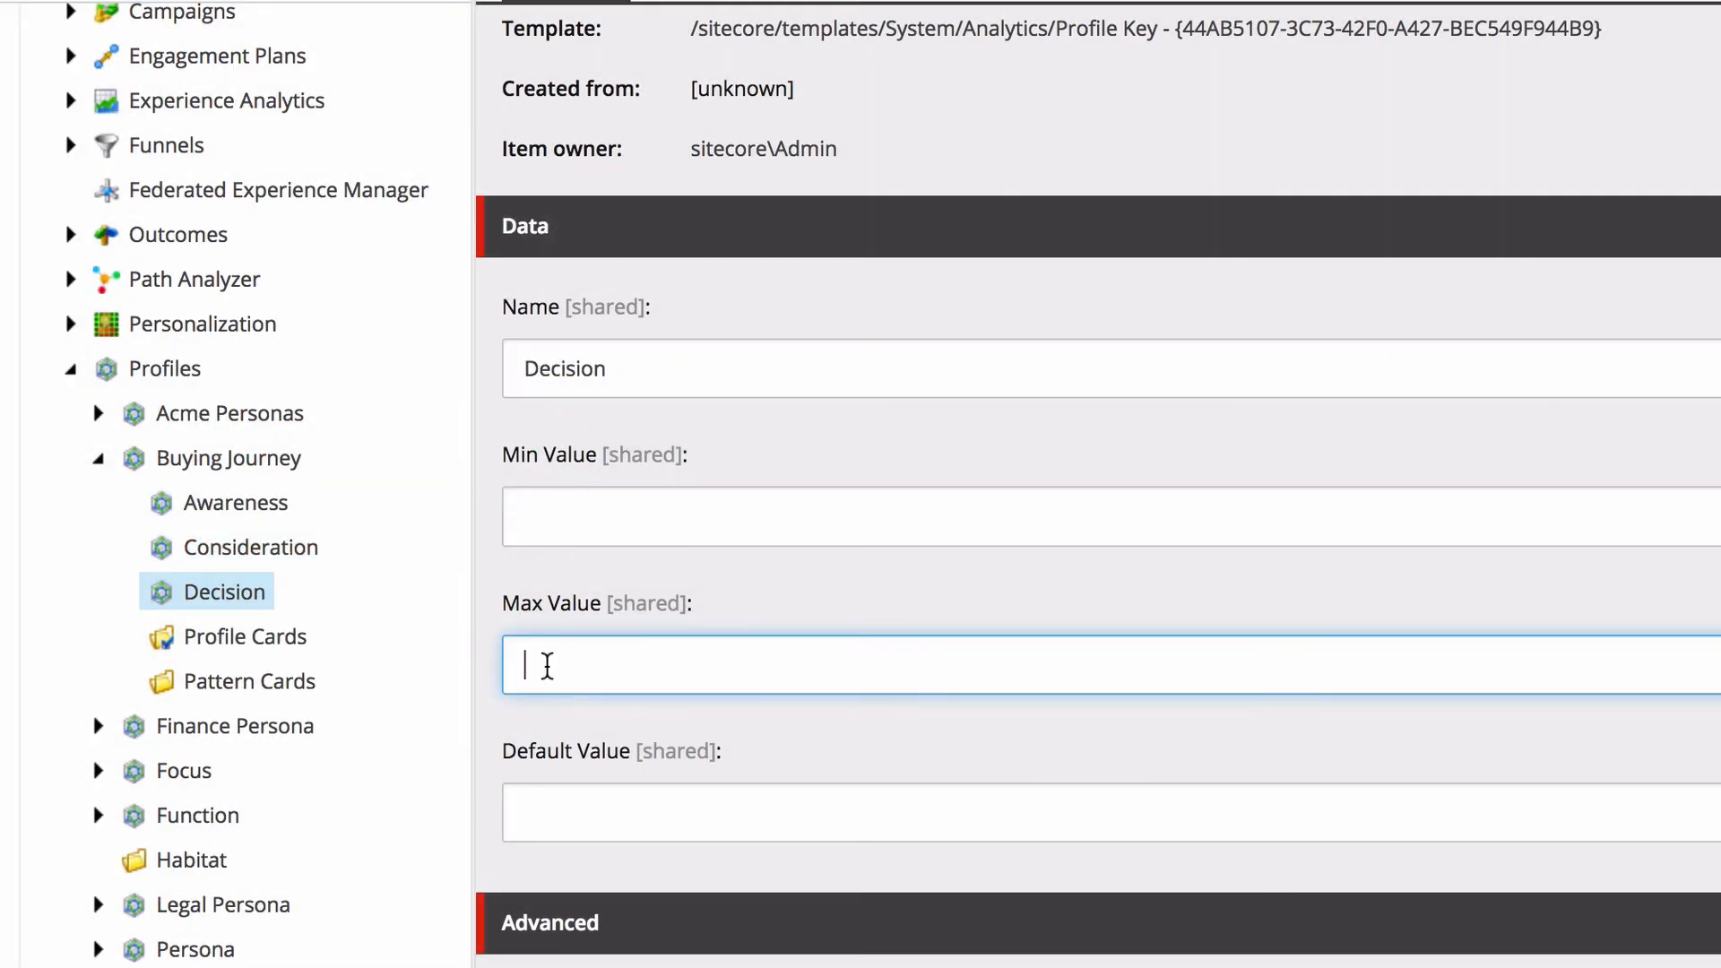
pyautogui.write('1')
# Insert a profile key named Utilization under Buying Journey with a max value of 1, and save it.
pyautogui.rightClick(215, 465)
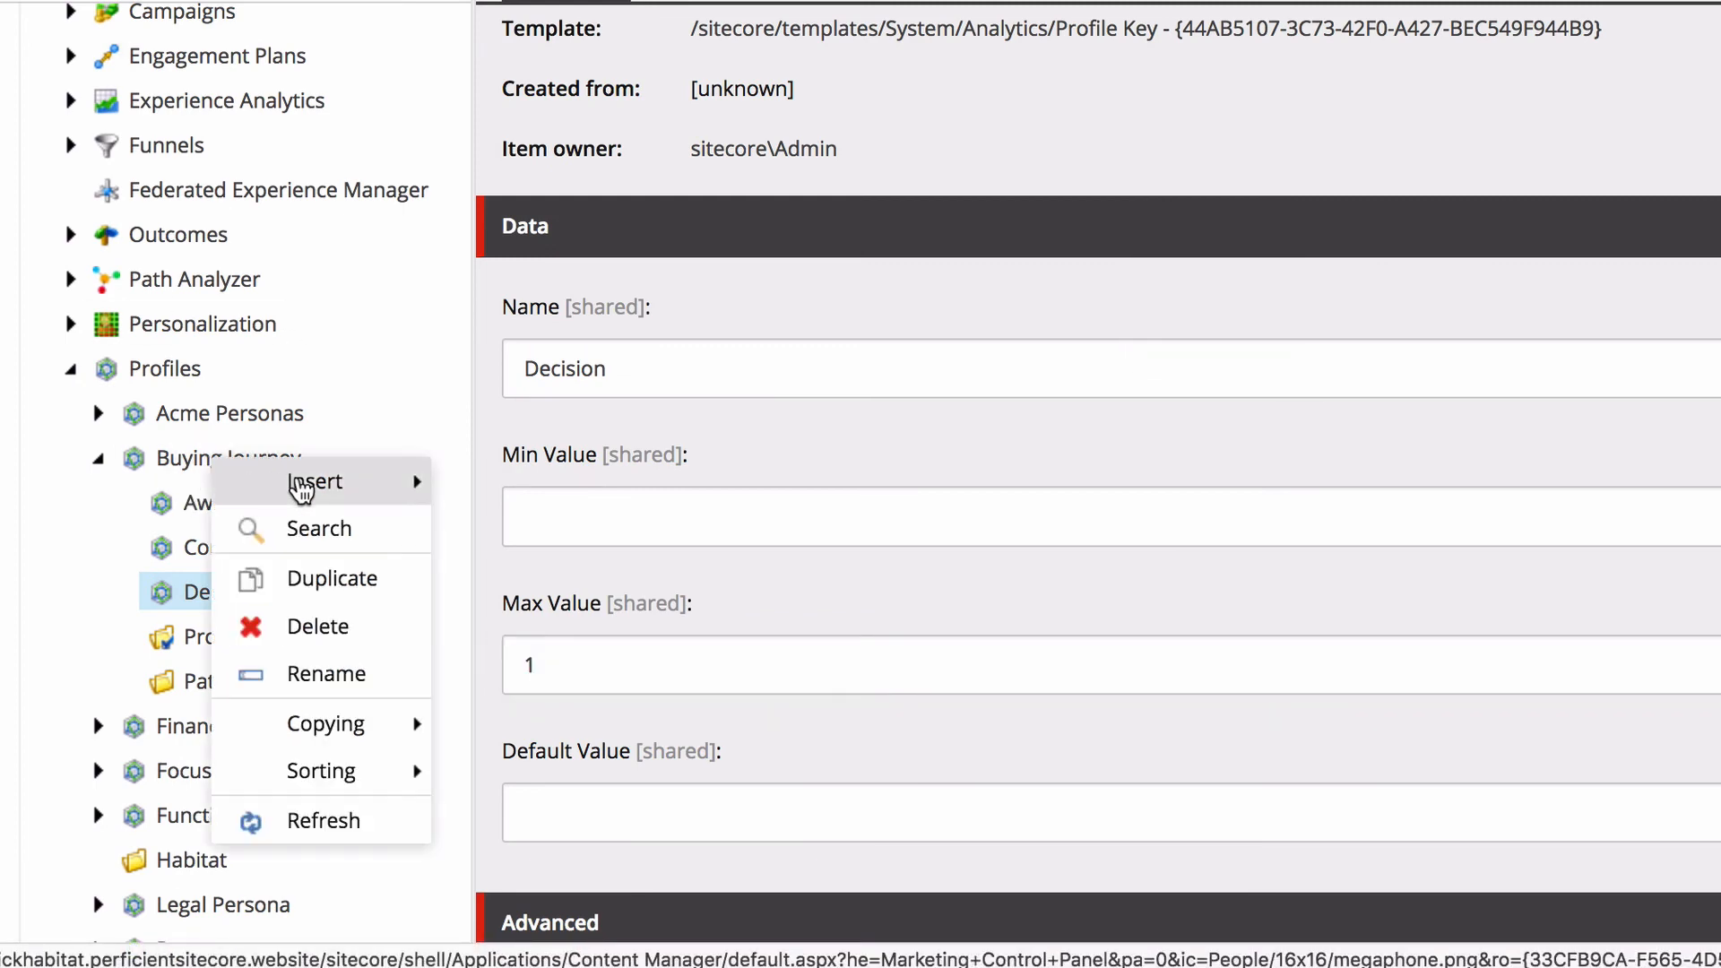
pyautogui.moveTo(315, 482)
pyautogui.click(536, 484)
pyautogui.write('Utilization')
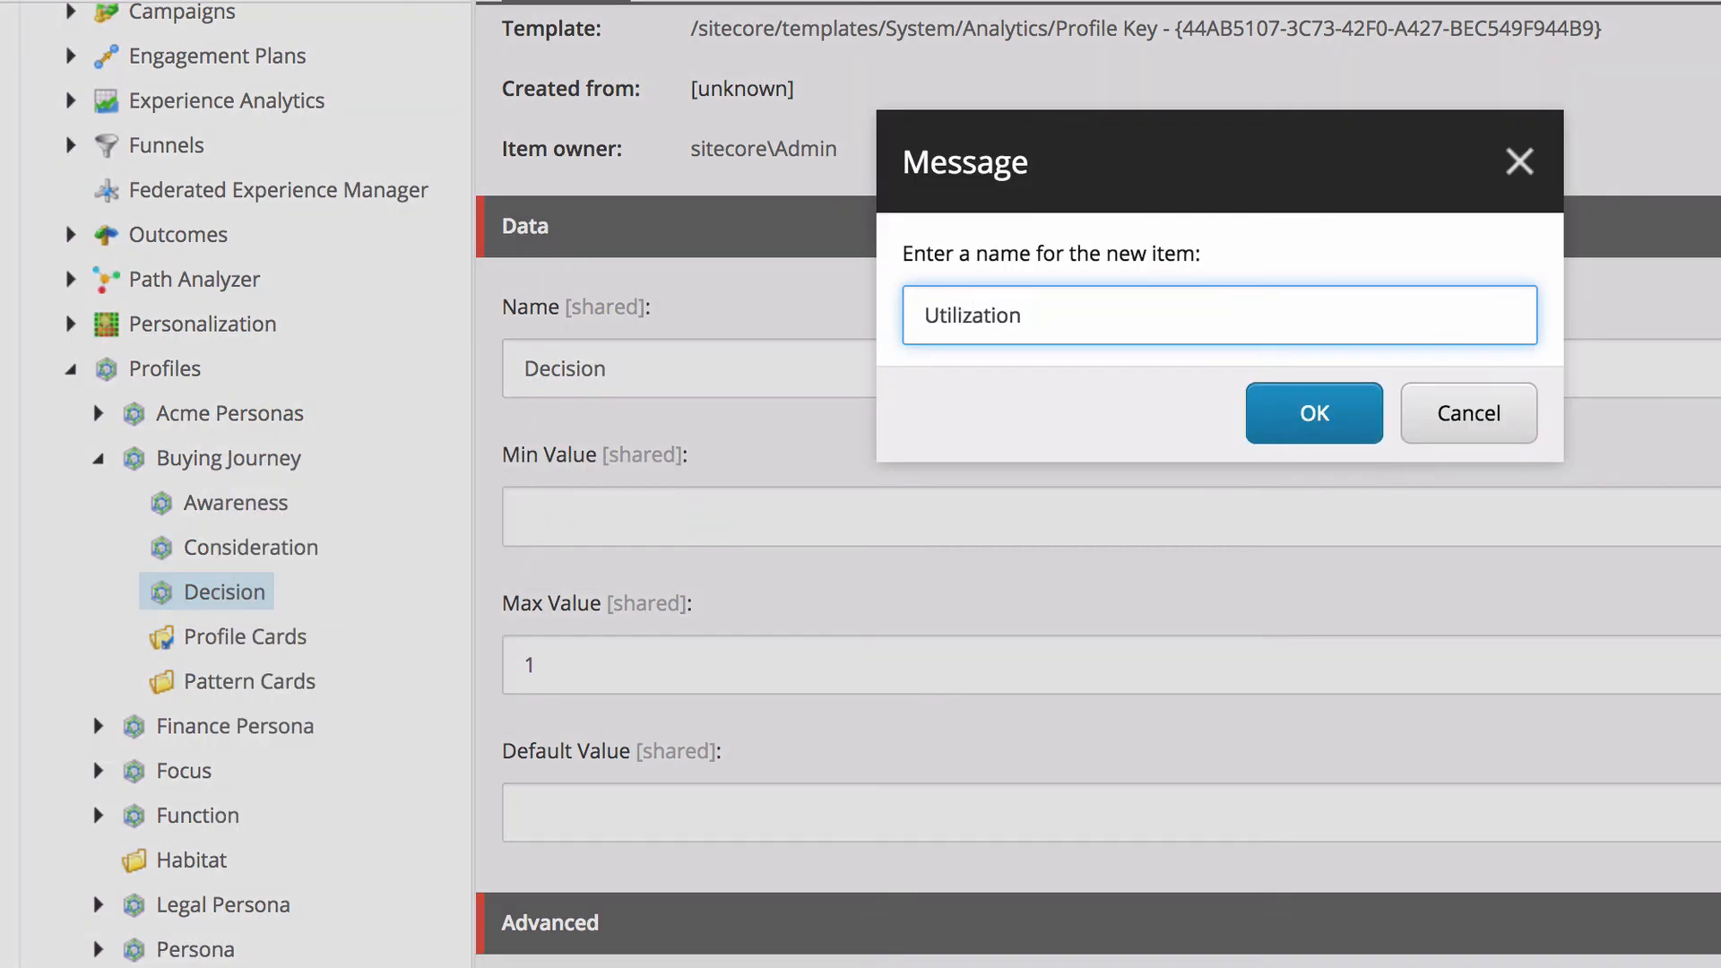
pyautogui.press('Return')
pyautogui.click(538, 665)
pyautogui.write('1')
pyautogui.hotkey('ctrl', 's')
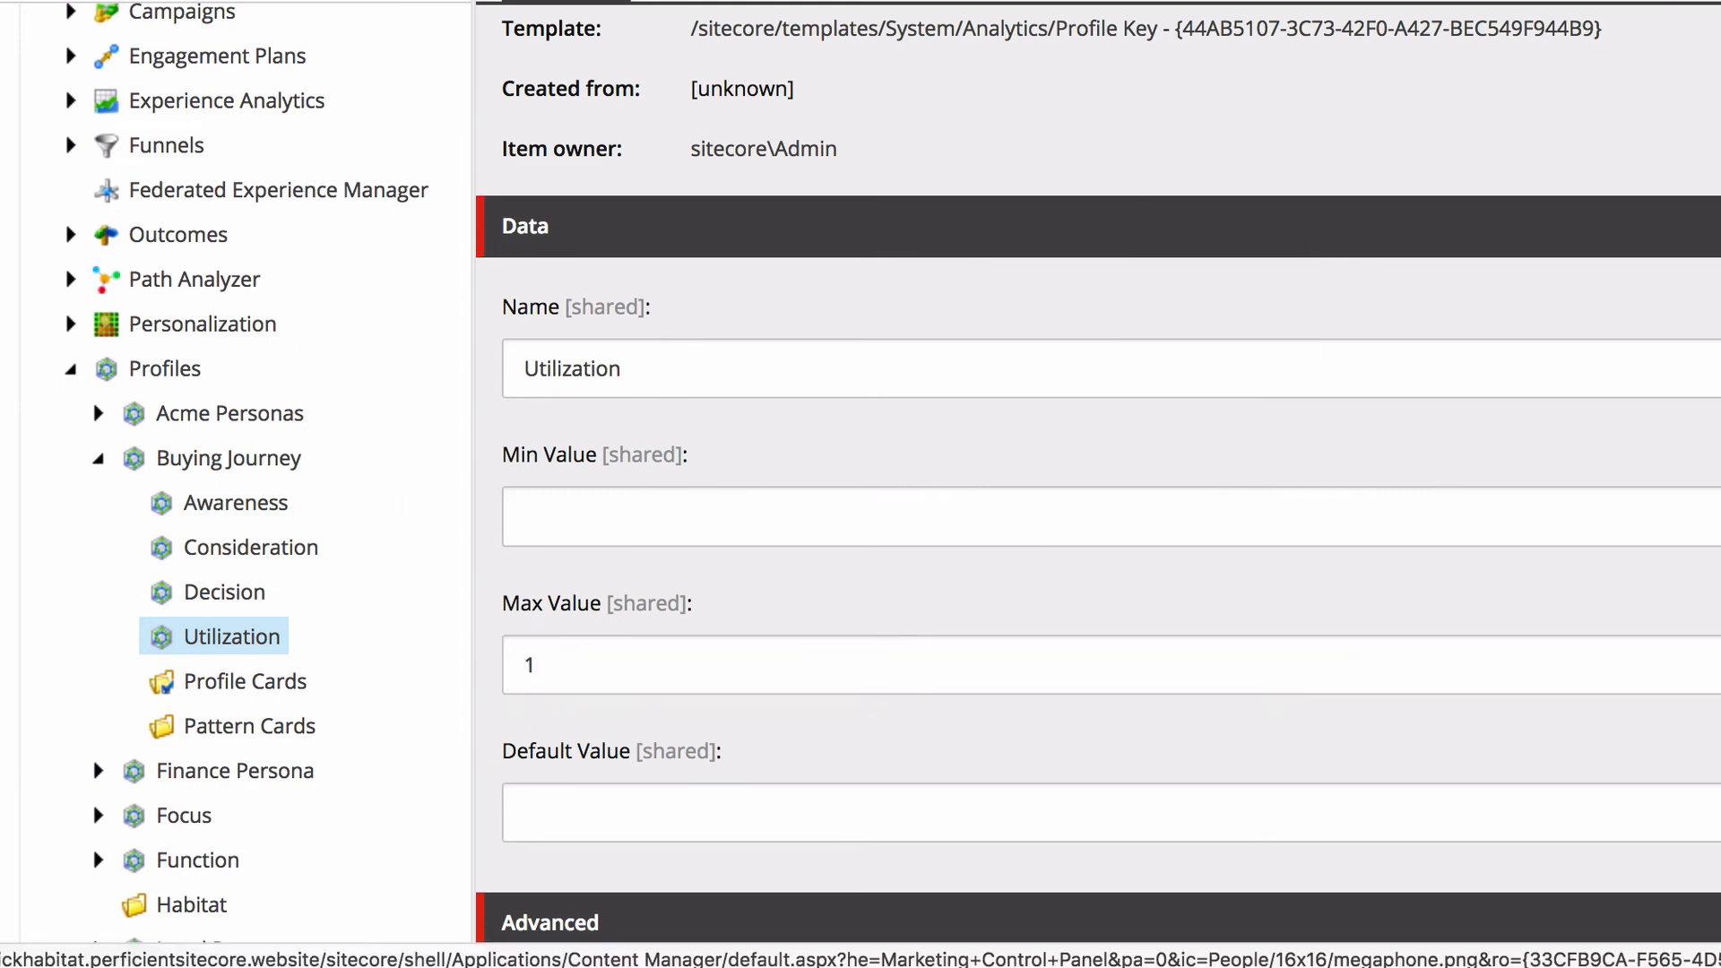
# Insert a profile key named Loyalty under Buying Journey and set its max value to 1.
pyautogui.rightClick(285, 467)
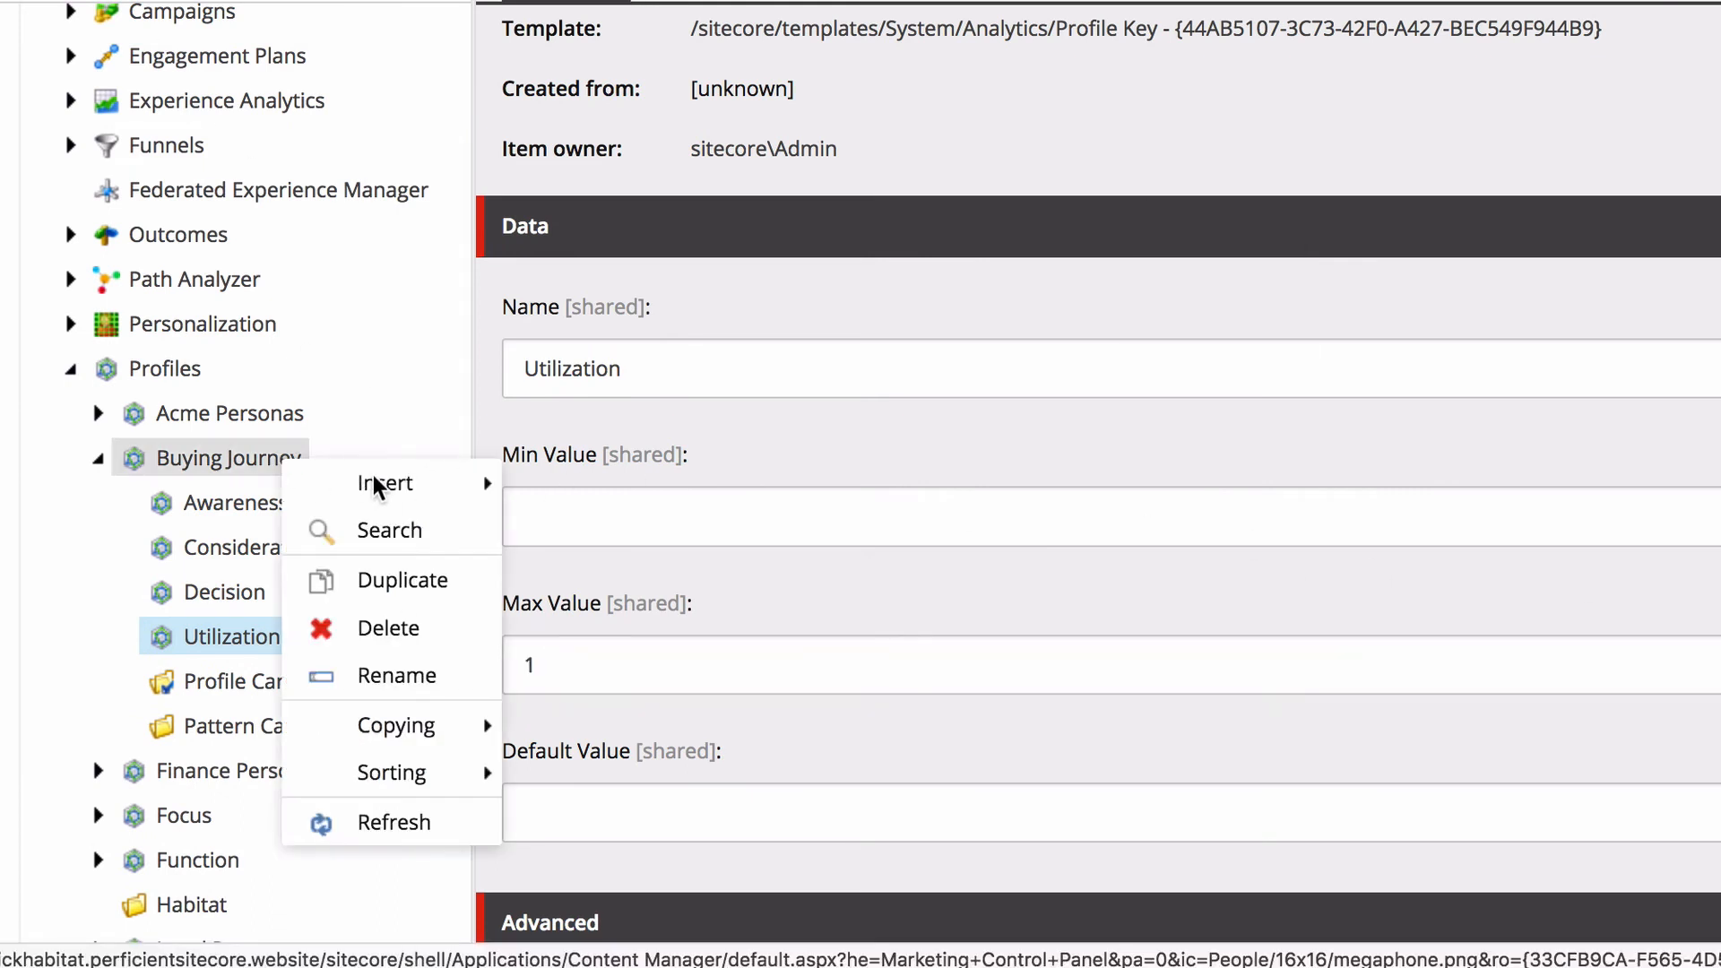
pyautogui.moveTo(381, 491)
pyautogui.click(588, 484)
pyautogui.write('L')
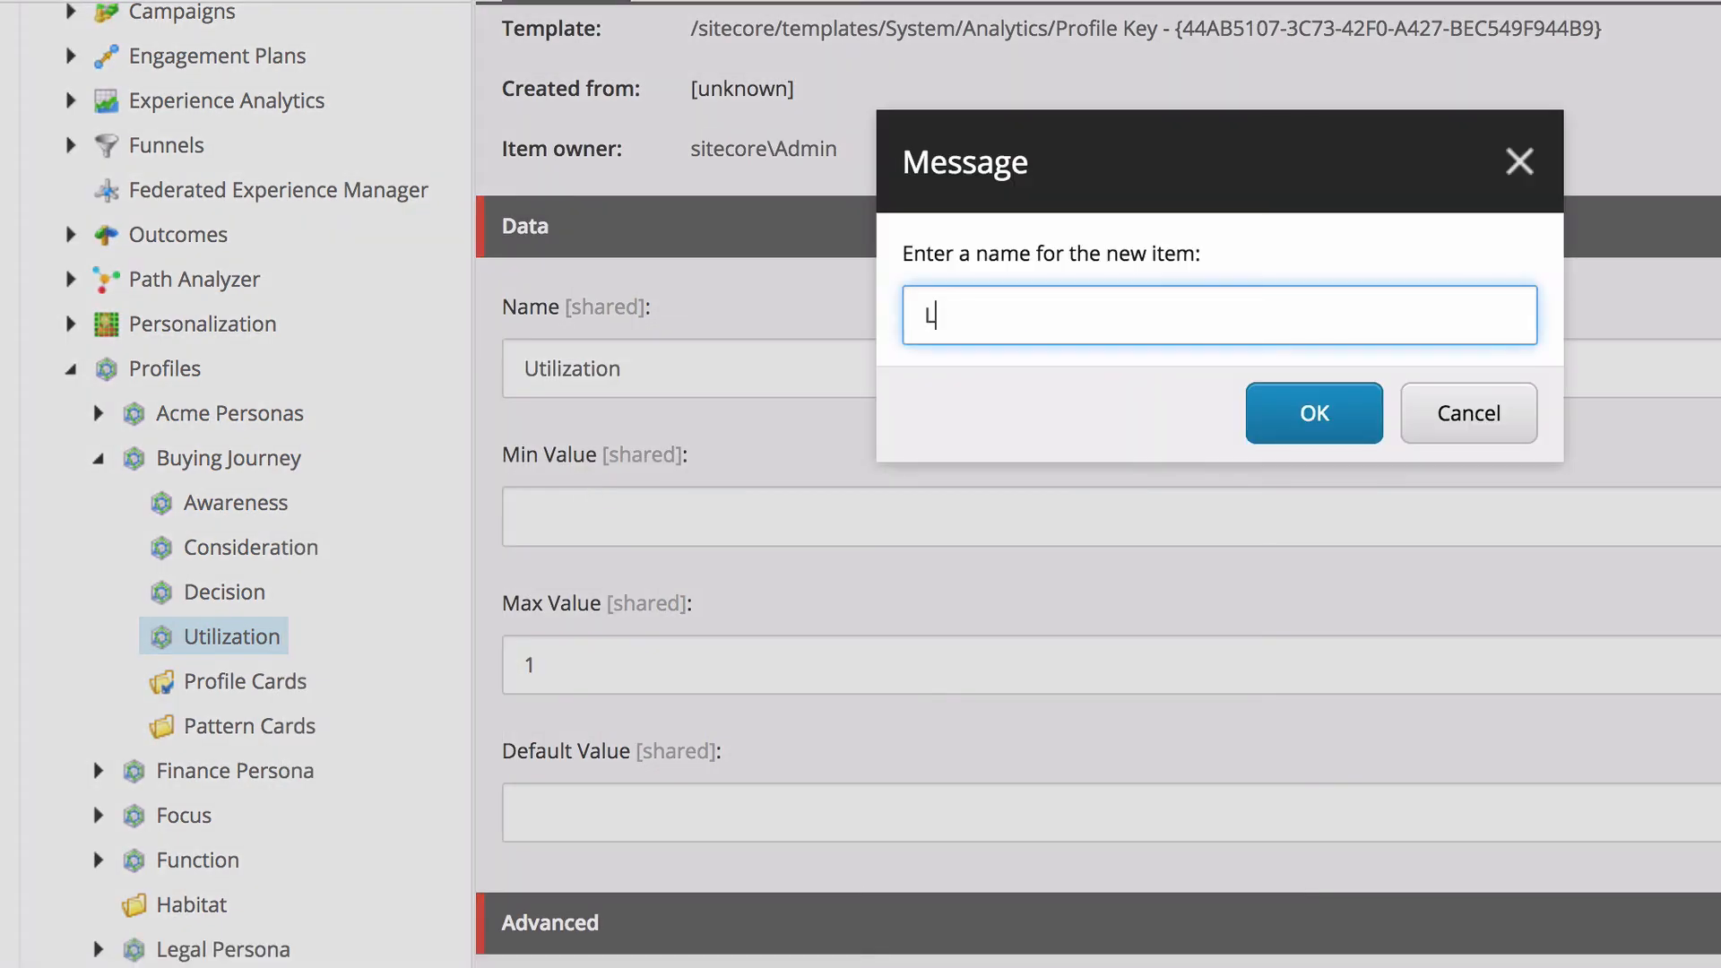
pyautogui.write('oyalty')
pyautogui.press('Return')
pyautogui.click(538, 658)
pyautogui.write('1')
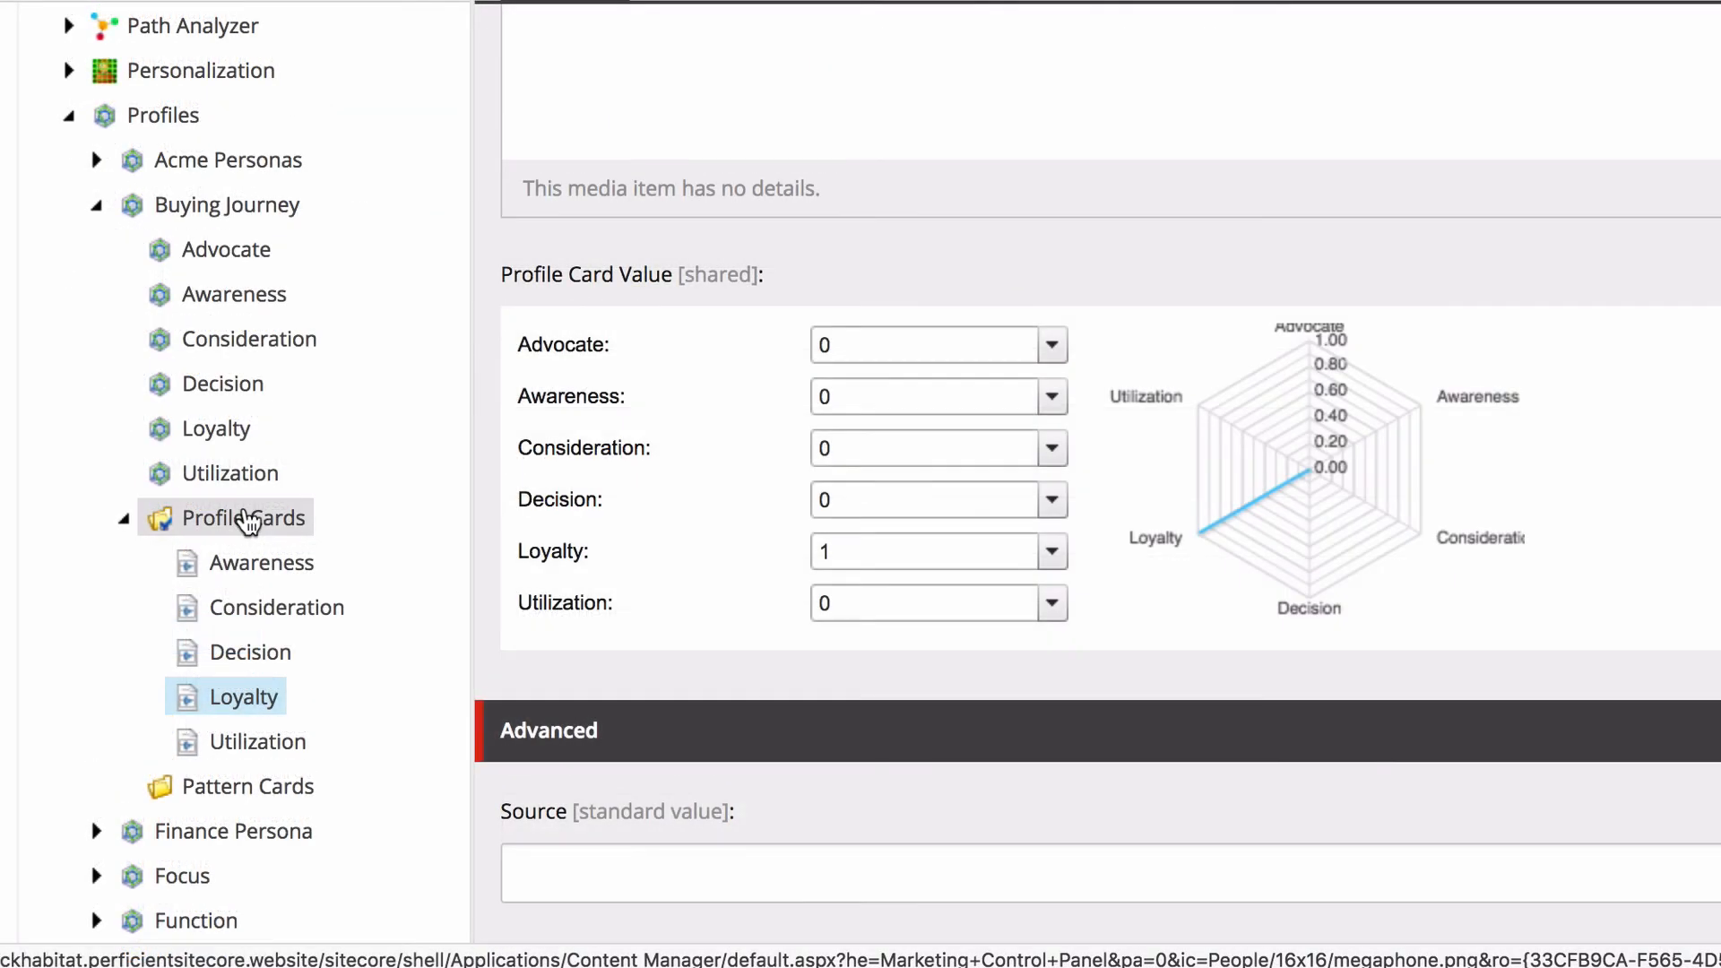
# Insert a profile card named Advocate in Buying Journey's Profile Cards folder and set its Advocate value to 1.
pyautogui.rightClick(251, 511)
pyautogui.moveTo(376, 534)
pyautogui.click(556, 536)
pyautogui.write('Adv')
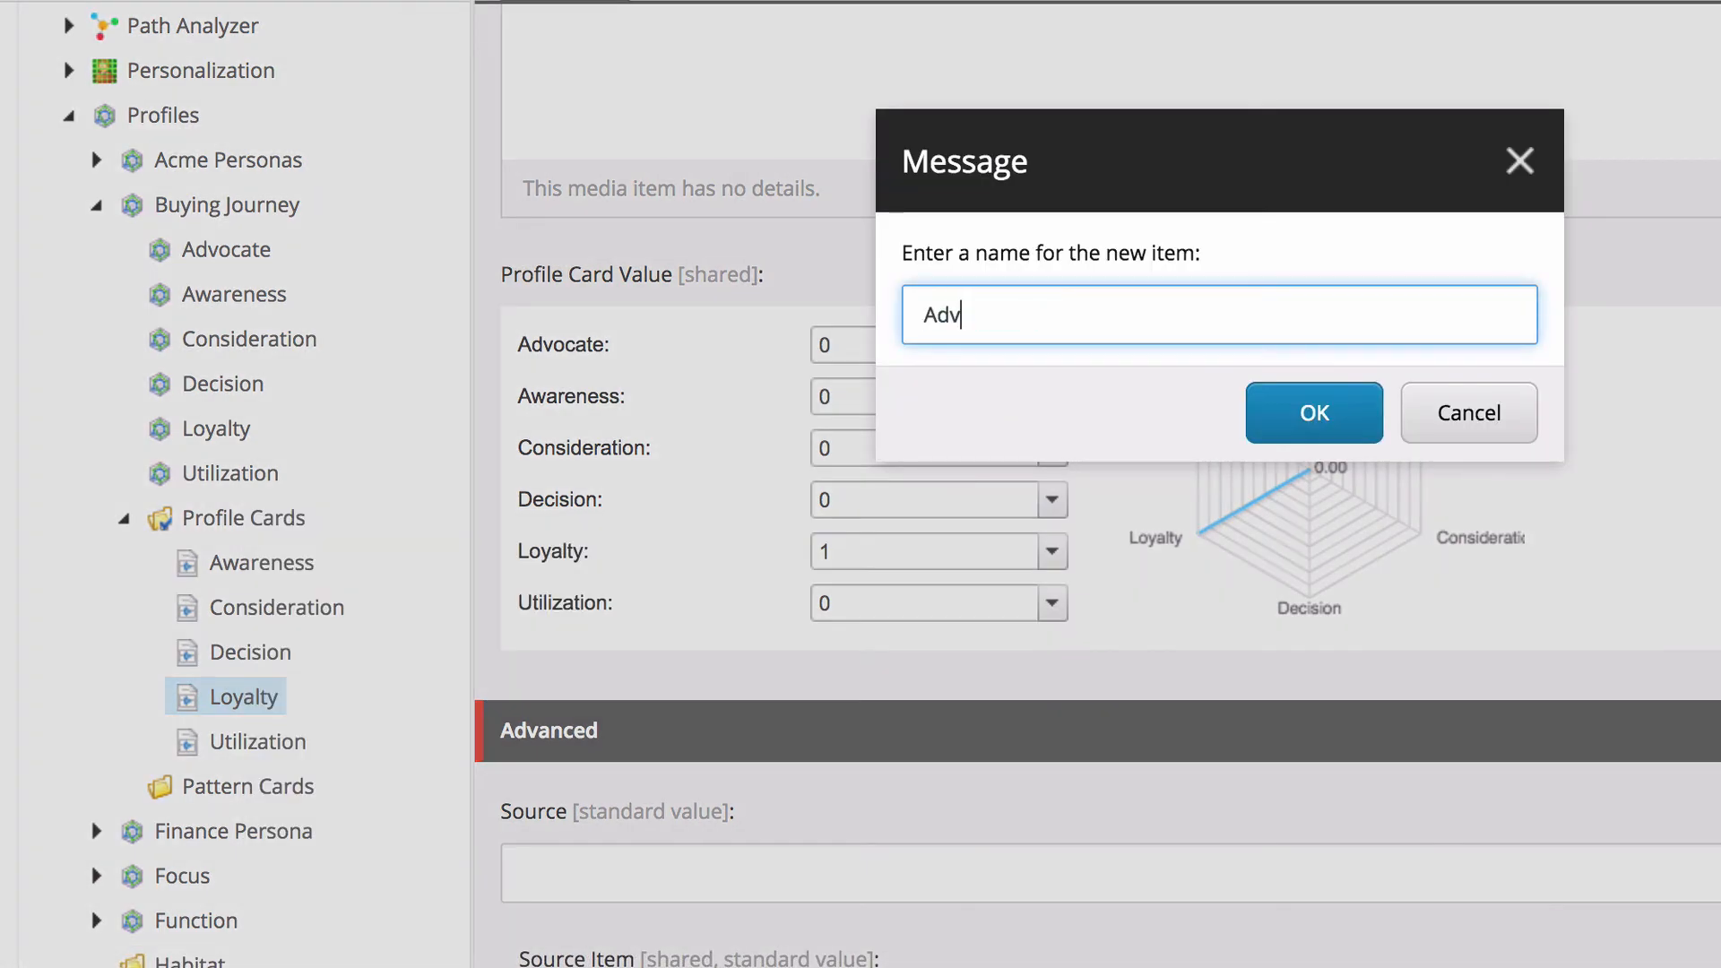
pyautogui.write('ocate')
pyautogui.press('Return')
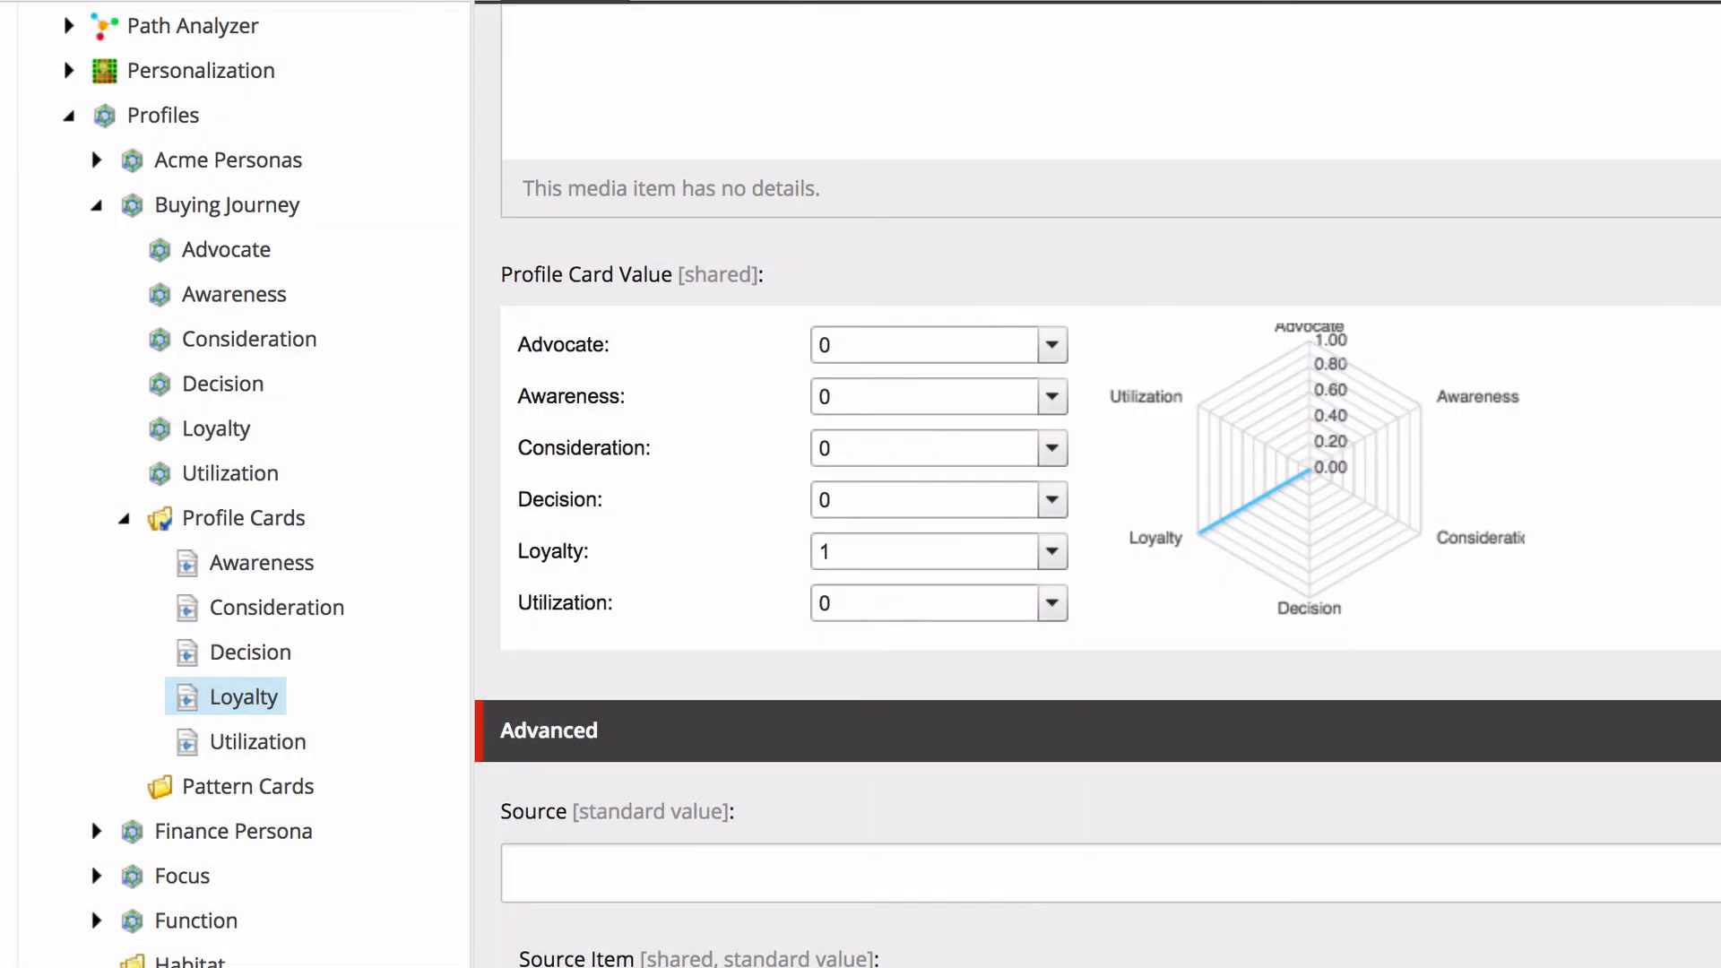
pyautogui.click(1053, 346)
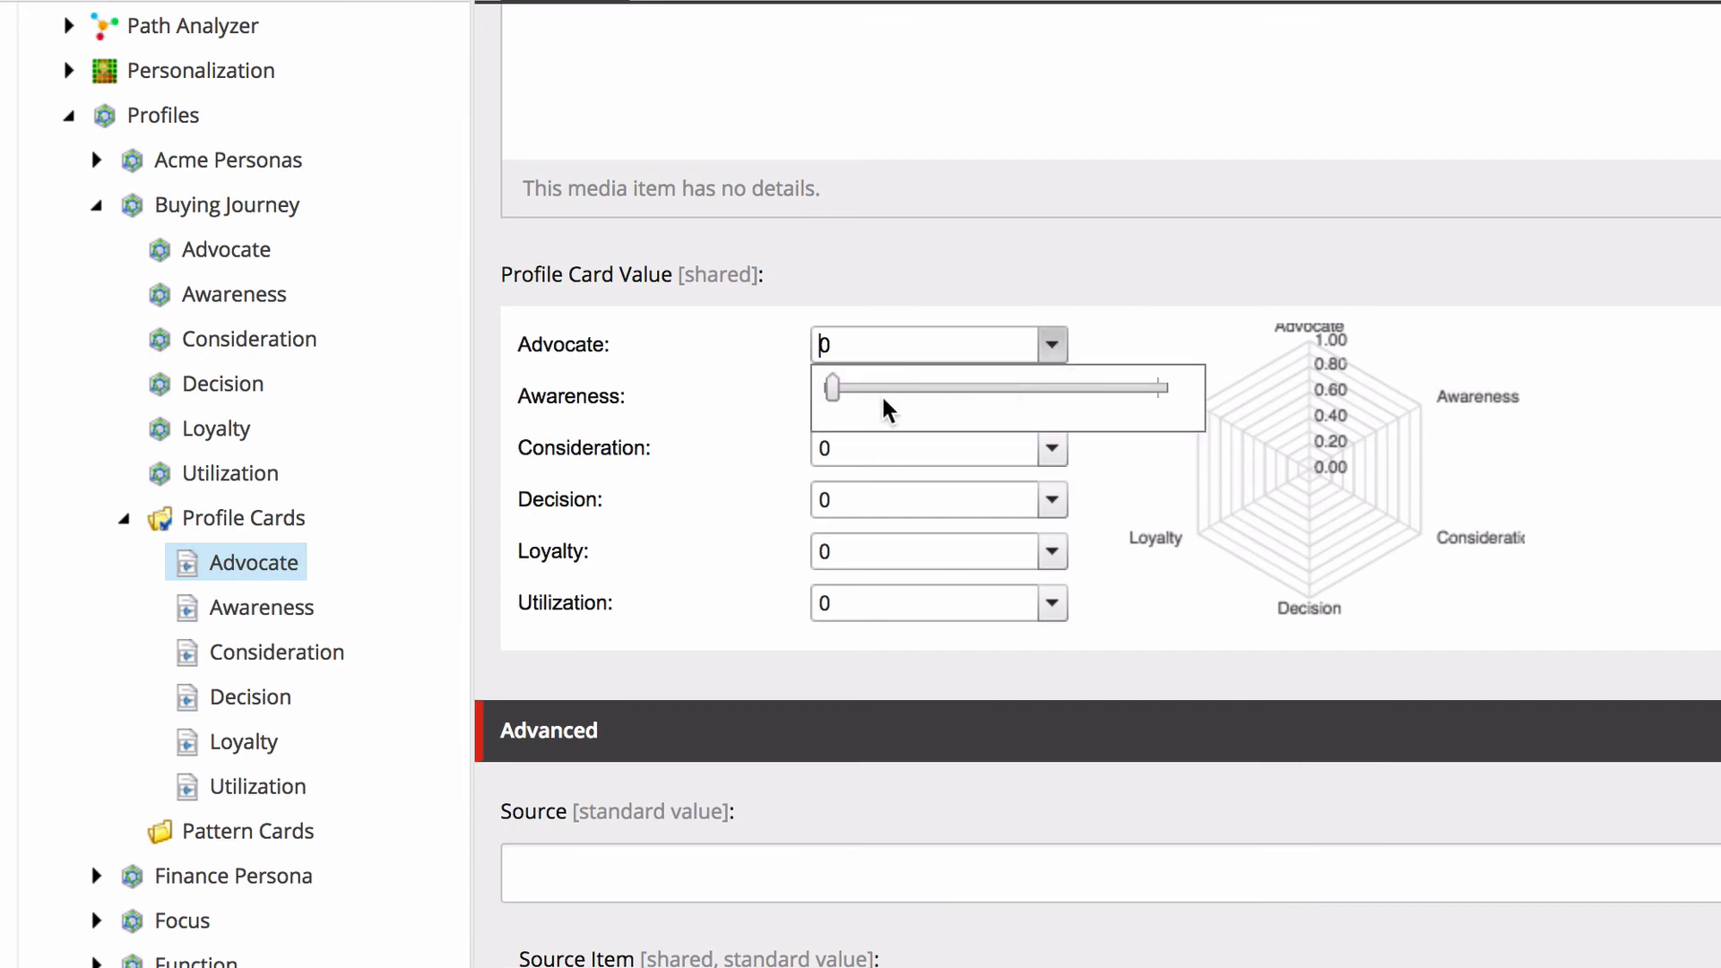
pyautogui.moveTo(833, 388); pyautogui.dragTo(1036, 400)
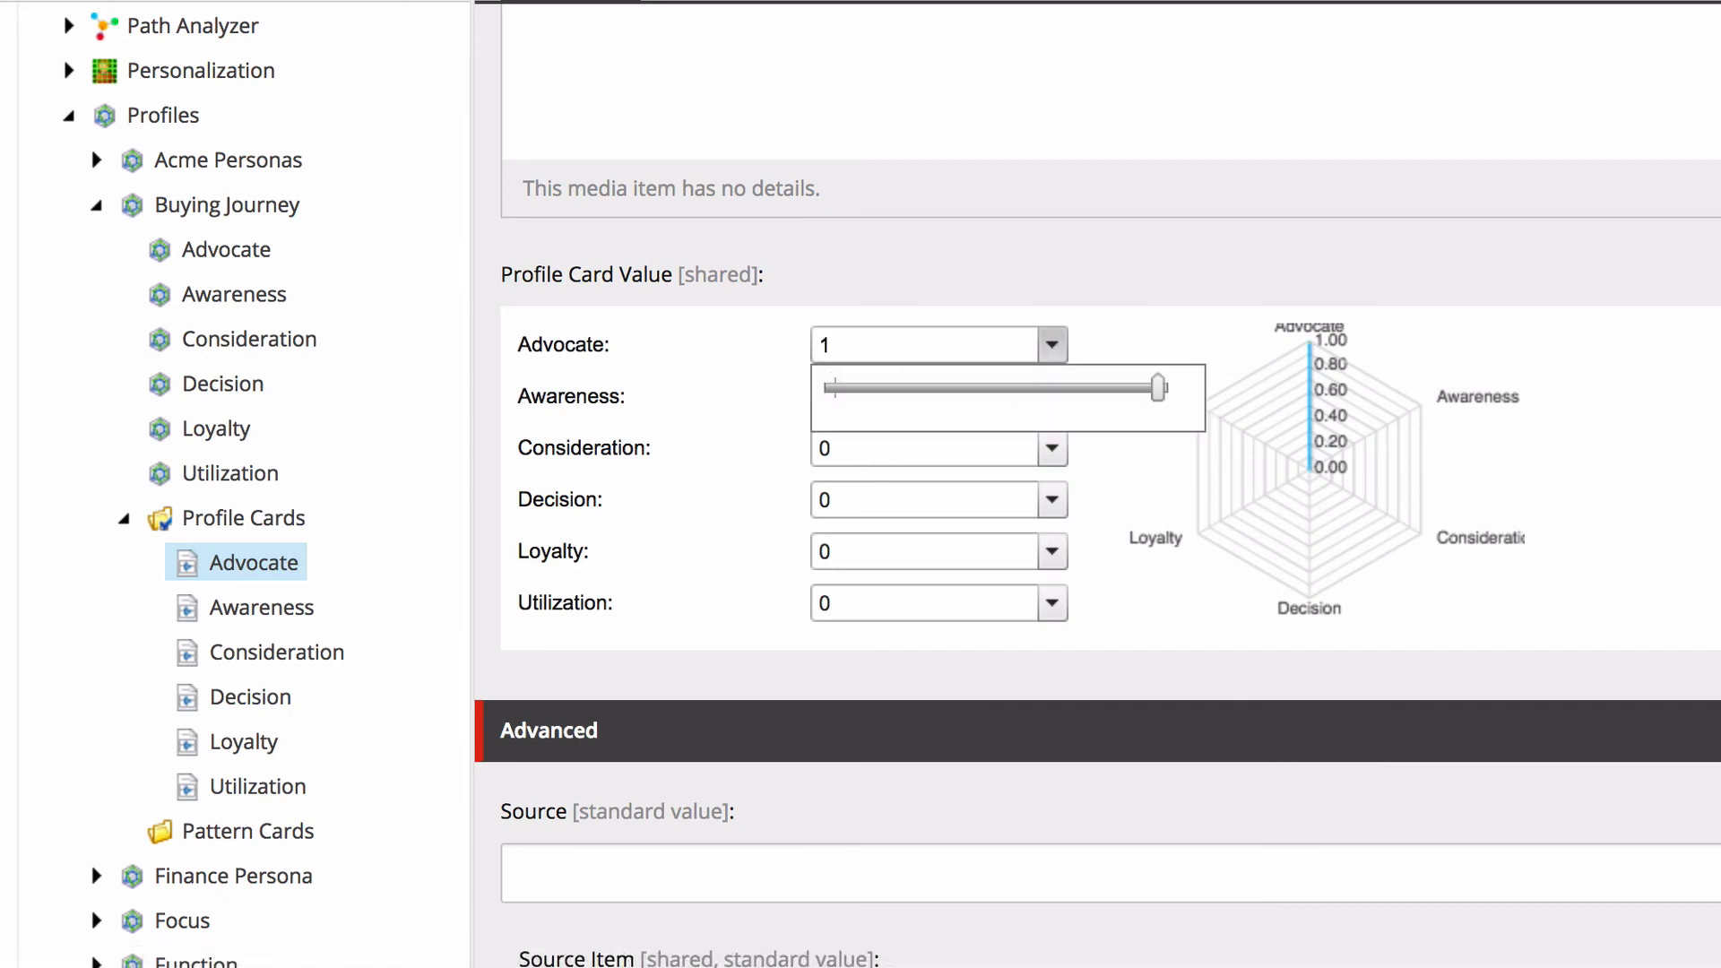
# Insert a pattern card named Awareness in the Buying Journey profile's Pattern Cards folder.
pyautogui.scroll(-5, 195, 797)
pyautogui.rightClick(224, 414)
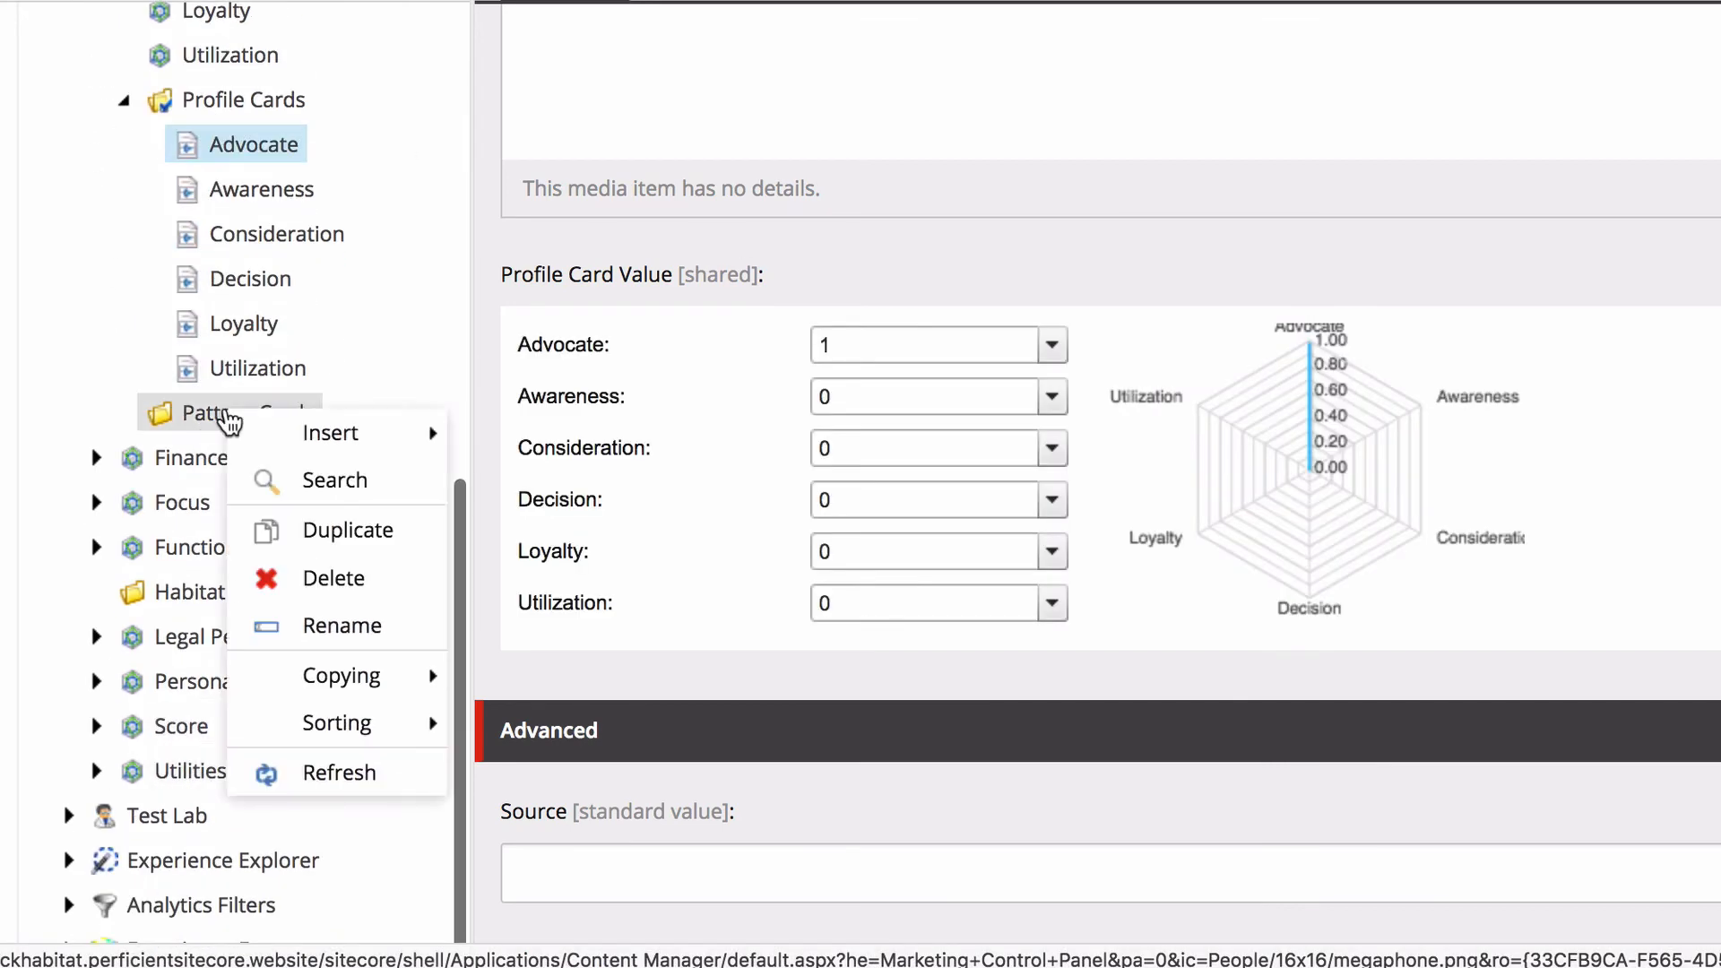
pyautogui.moveTo(327, 431)
pyautogui.click(596, 441)
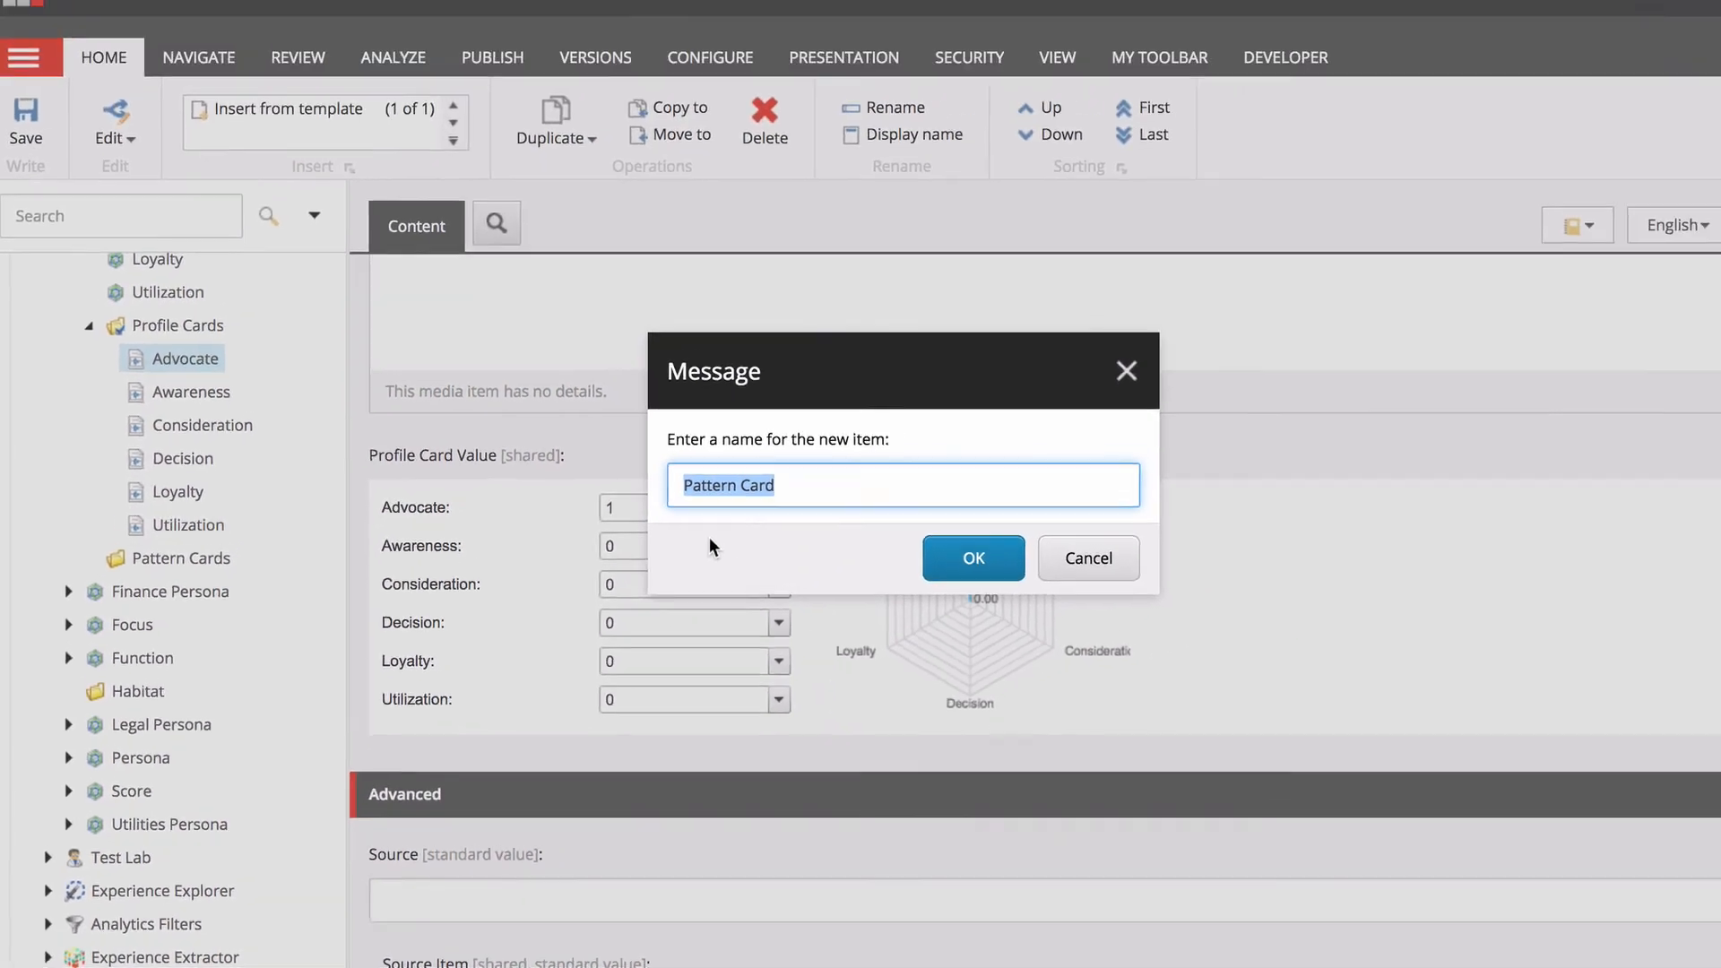
pyautogui.write('Awareness')
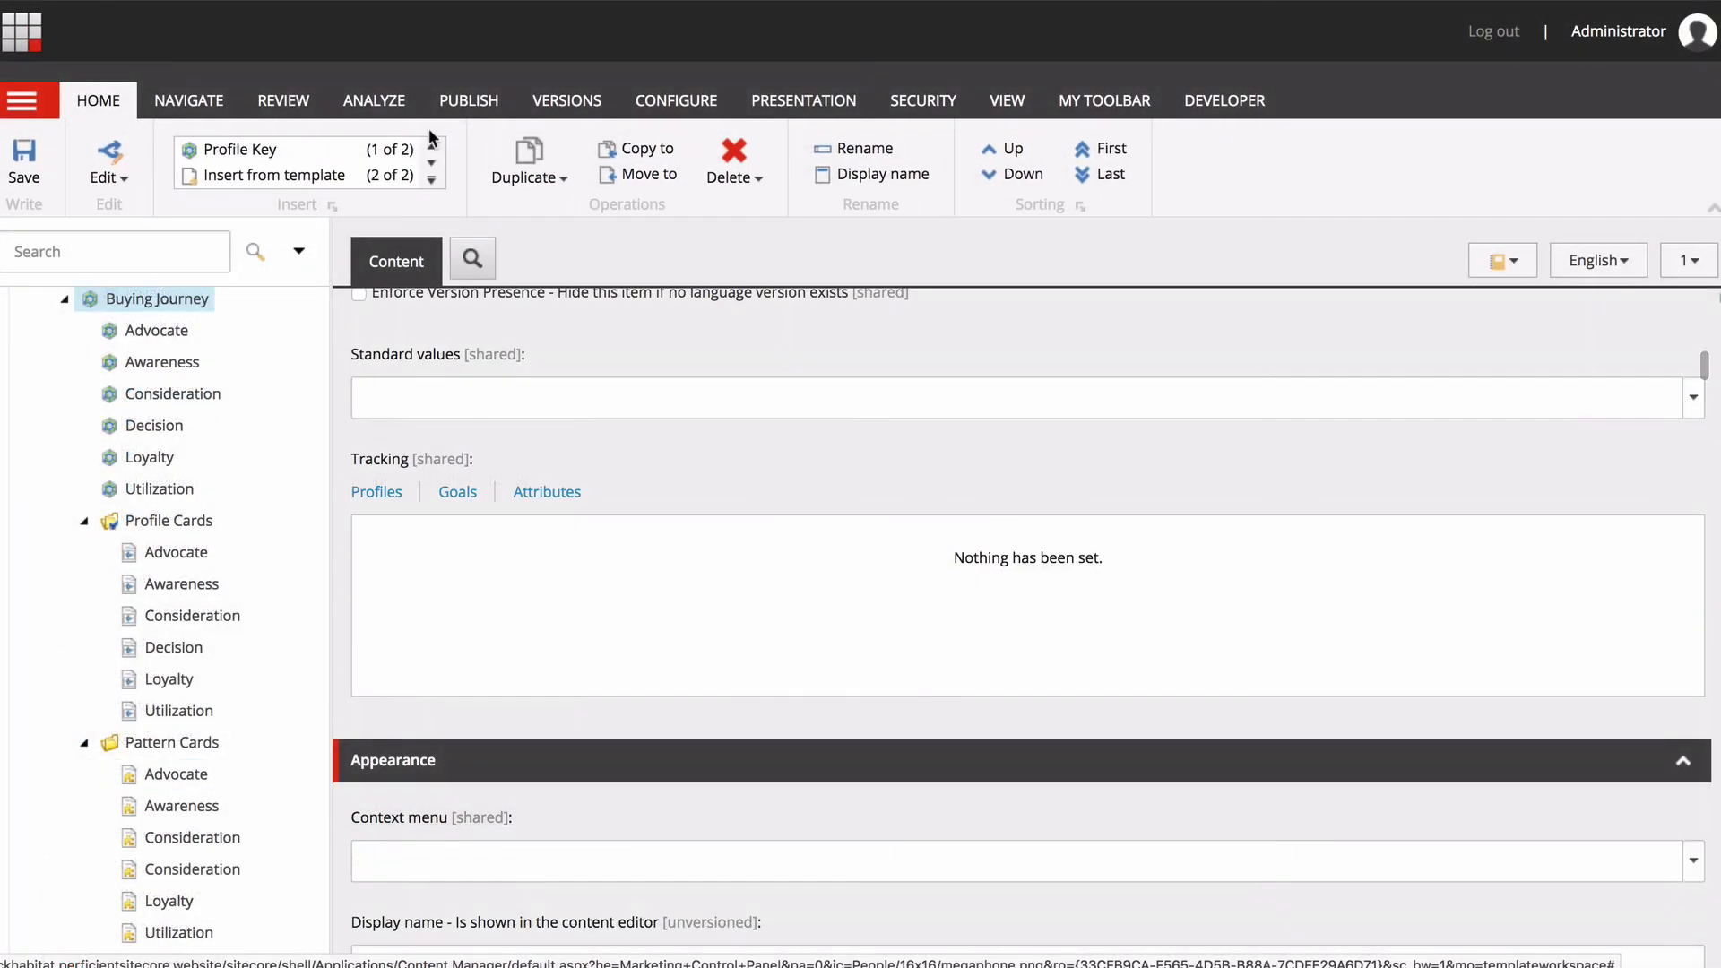
# Smart-publish the Buying Journey profile together with its subitems and related items.
pyautogui.click(451, 112)
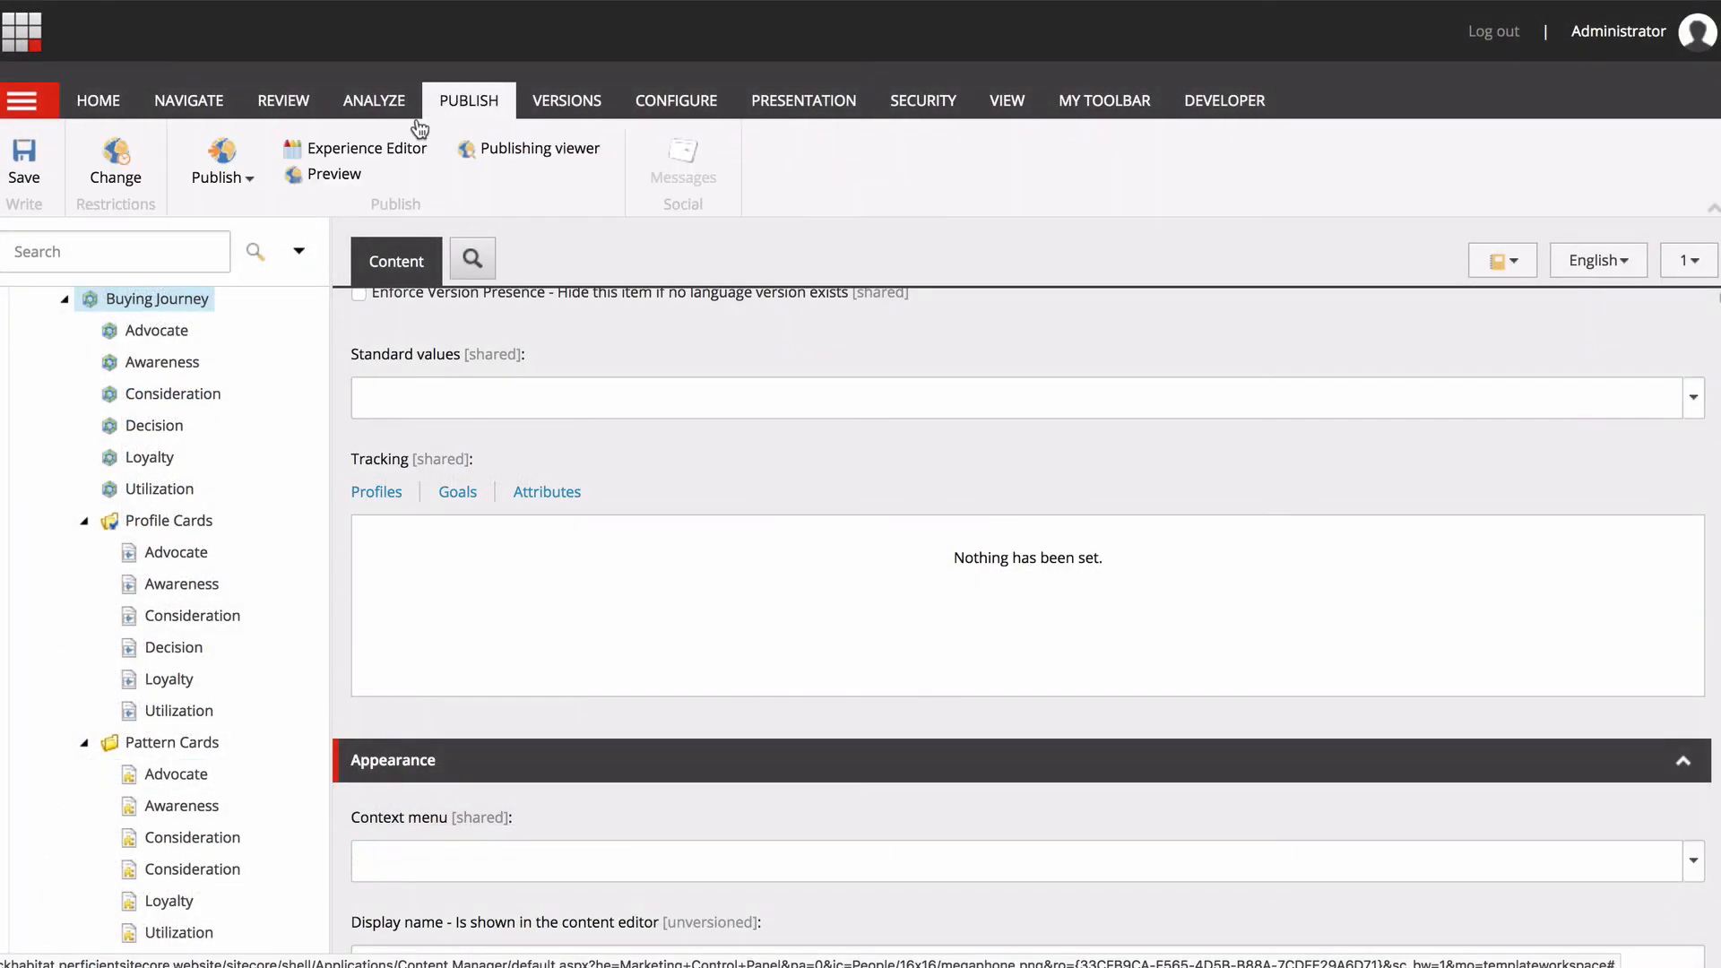
pyautogui.click(220, 172)
pyautogui.click(242, 244)
pyautogui.click(950, 828)
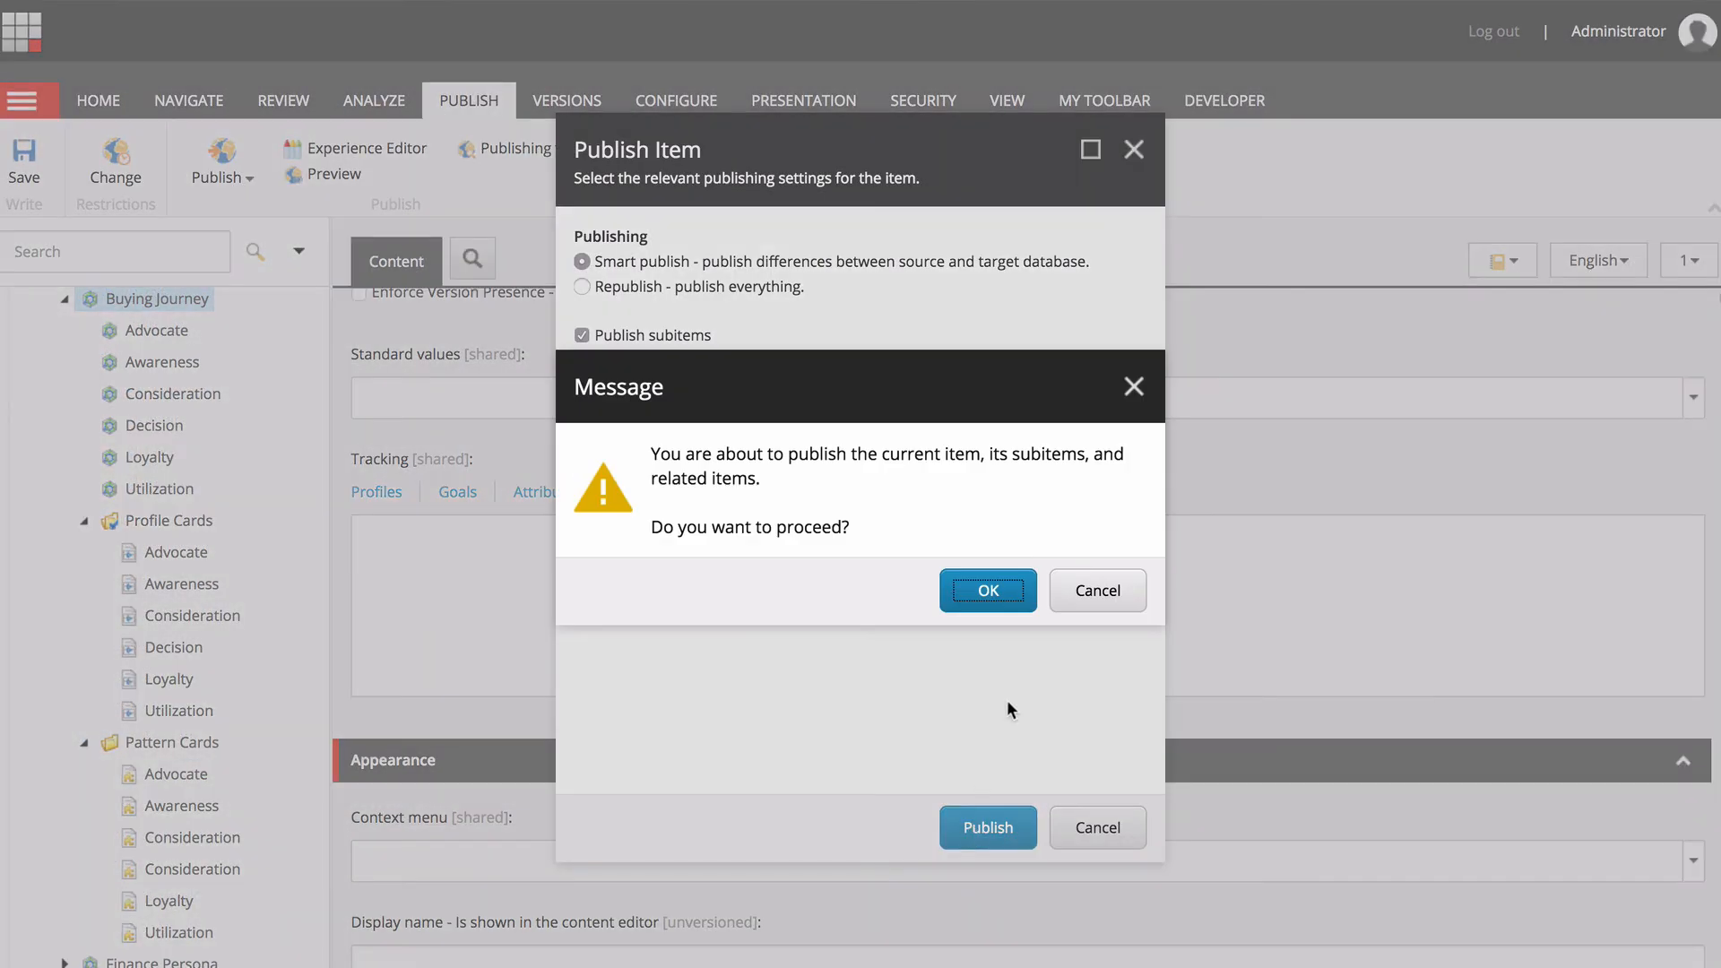
pyautogui.click(984, 589)
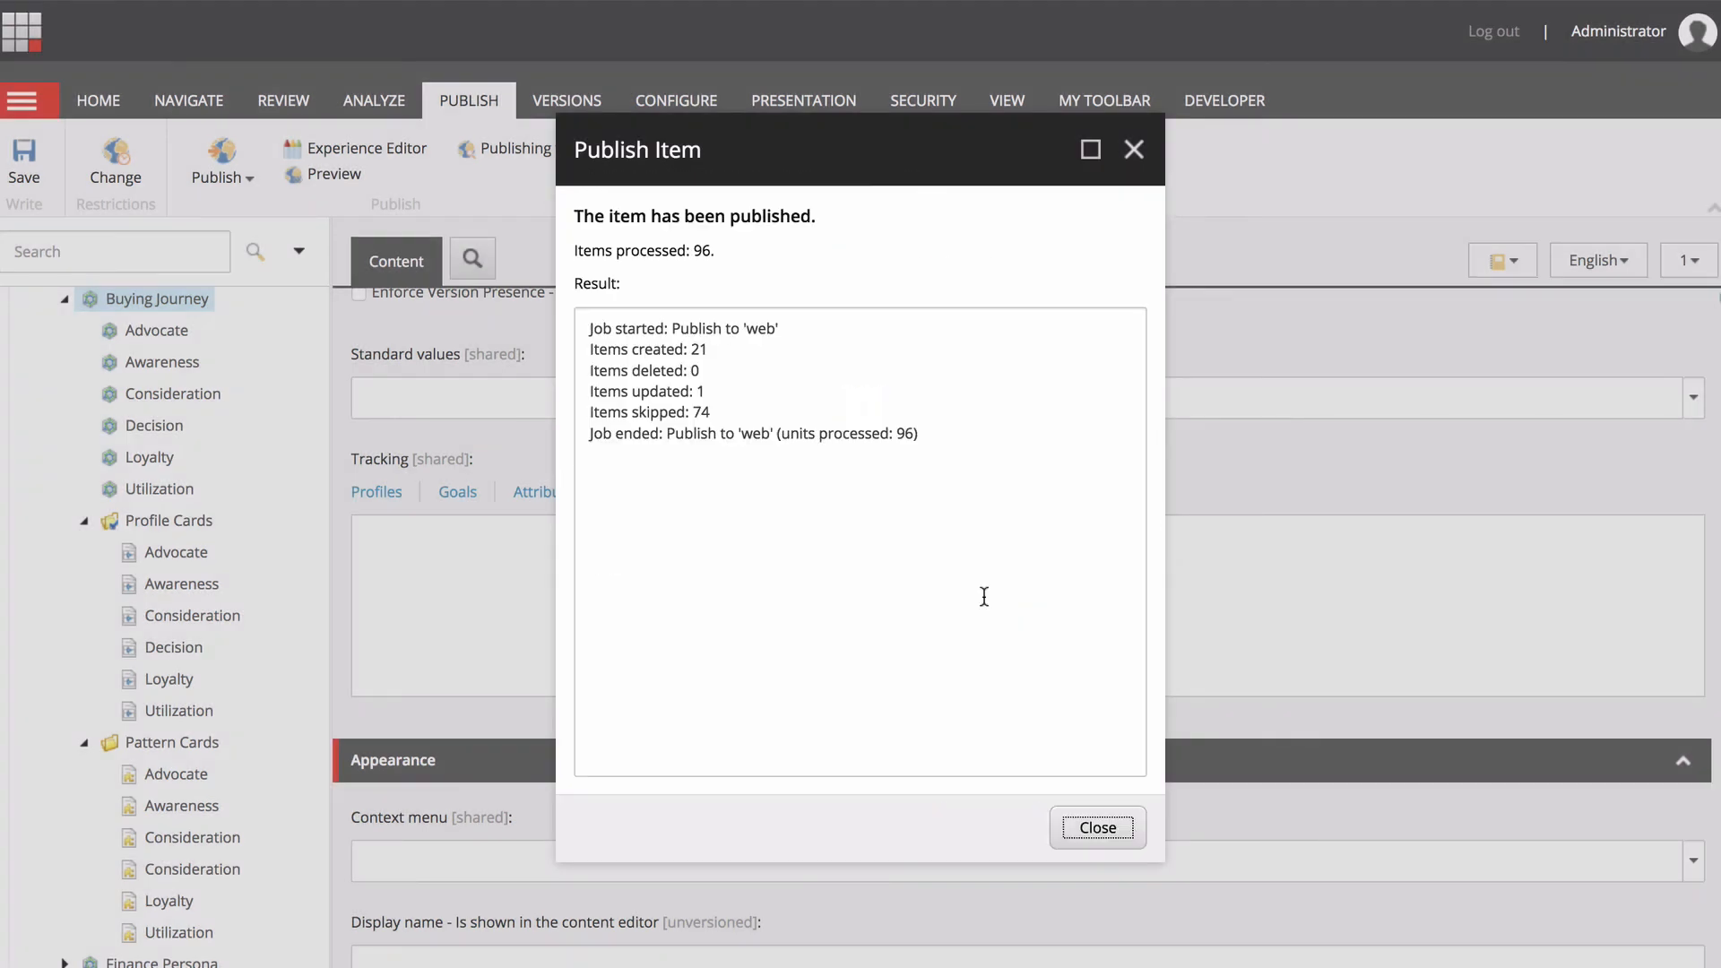
# Close the publish report, review the Page Header Media Carousel's personalization rules on the Home page and preview its Awareness Stage variation.
pyautogui.click(1095, 828)
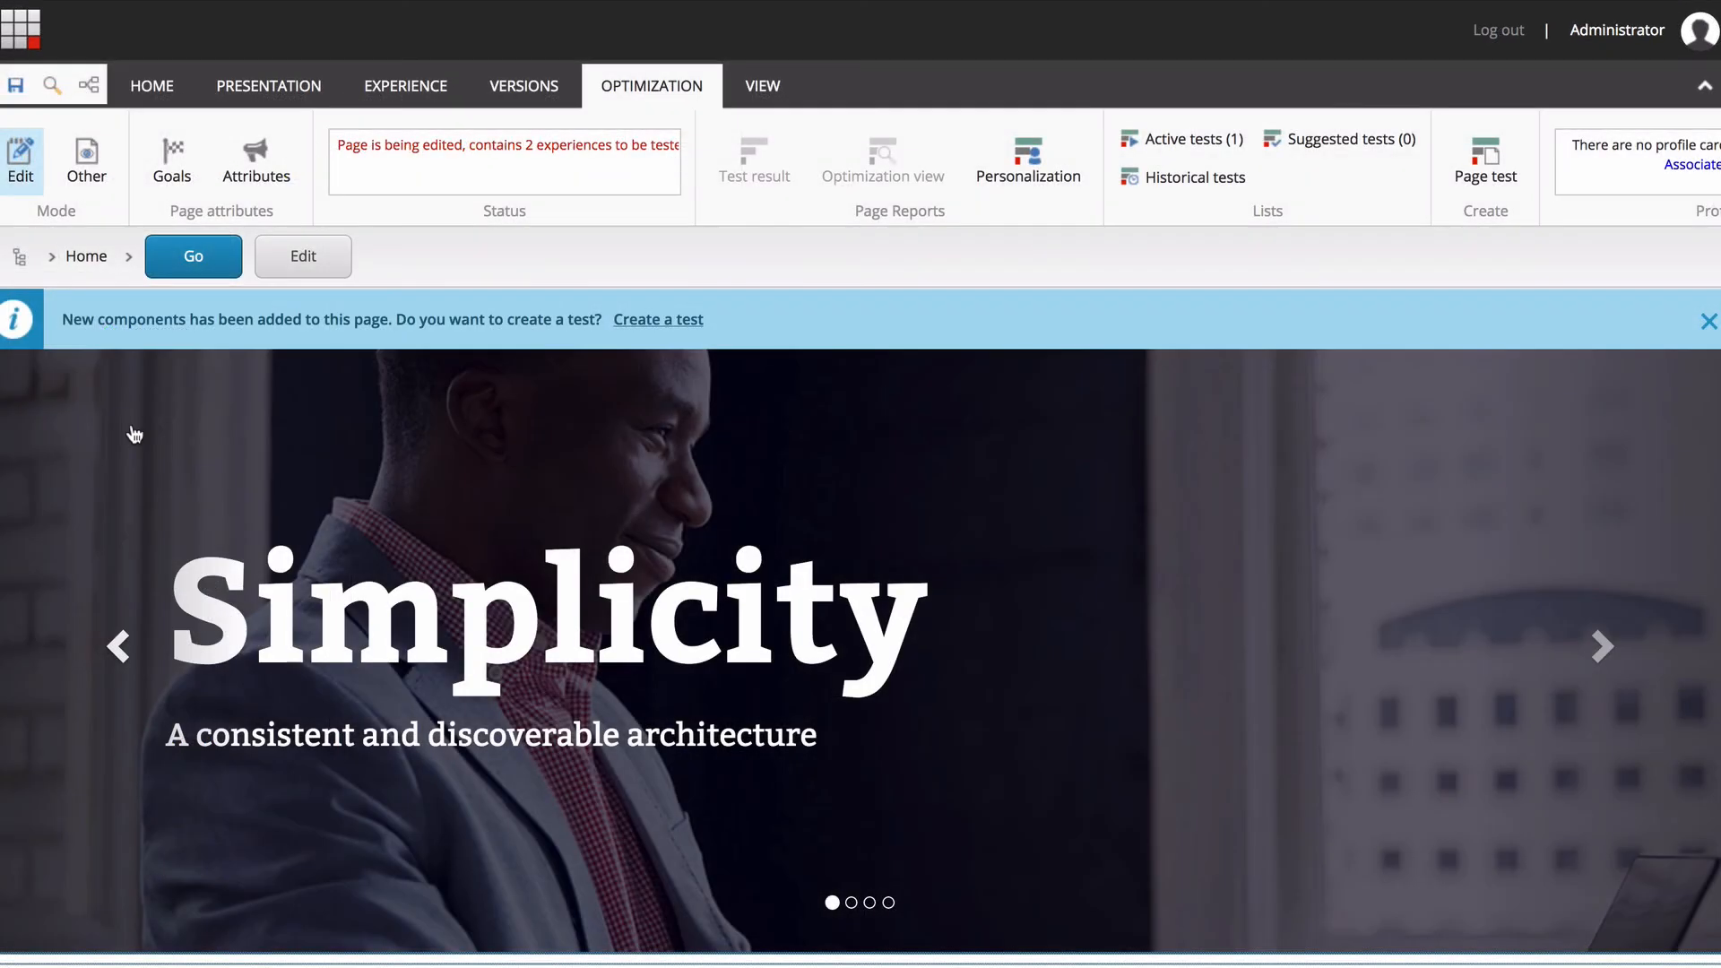
pyautogui.click(135, 435)
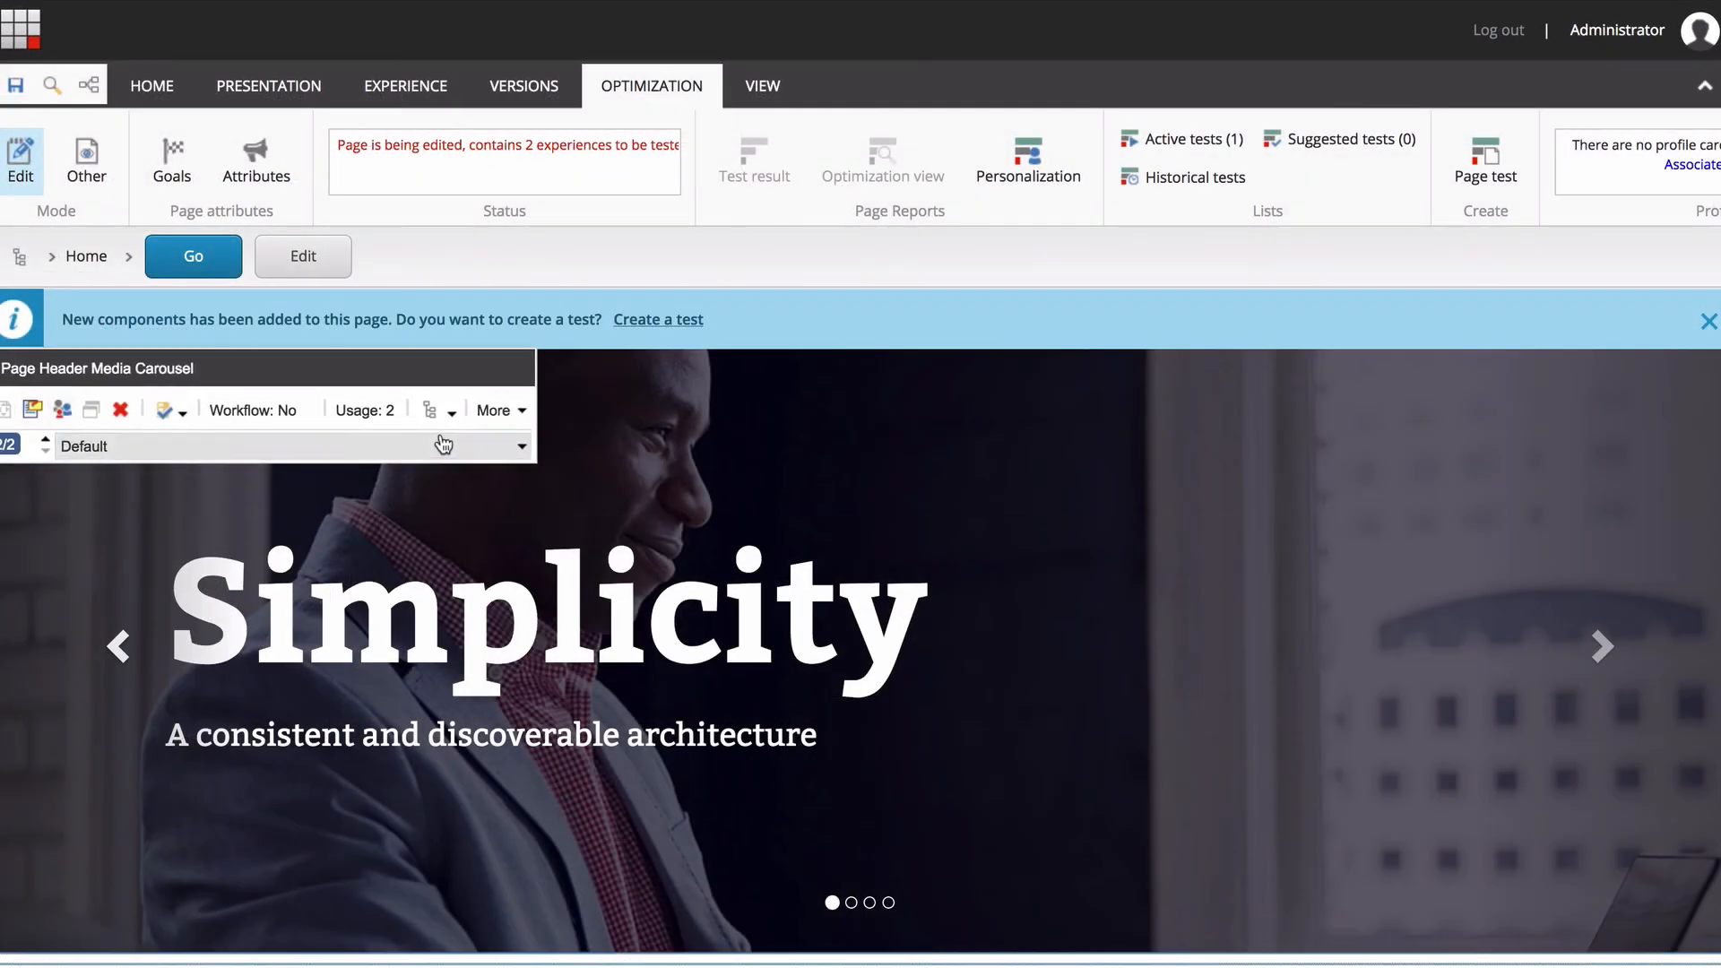
pyautogui.click(64, 412)
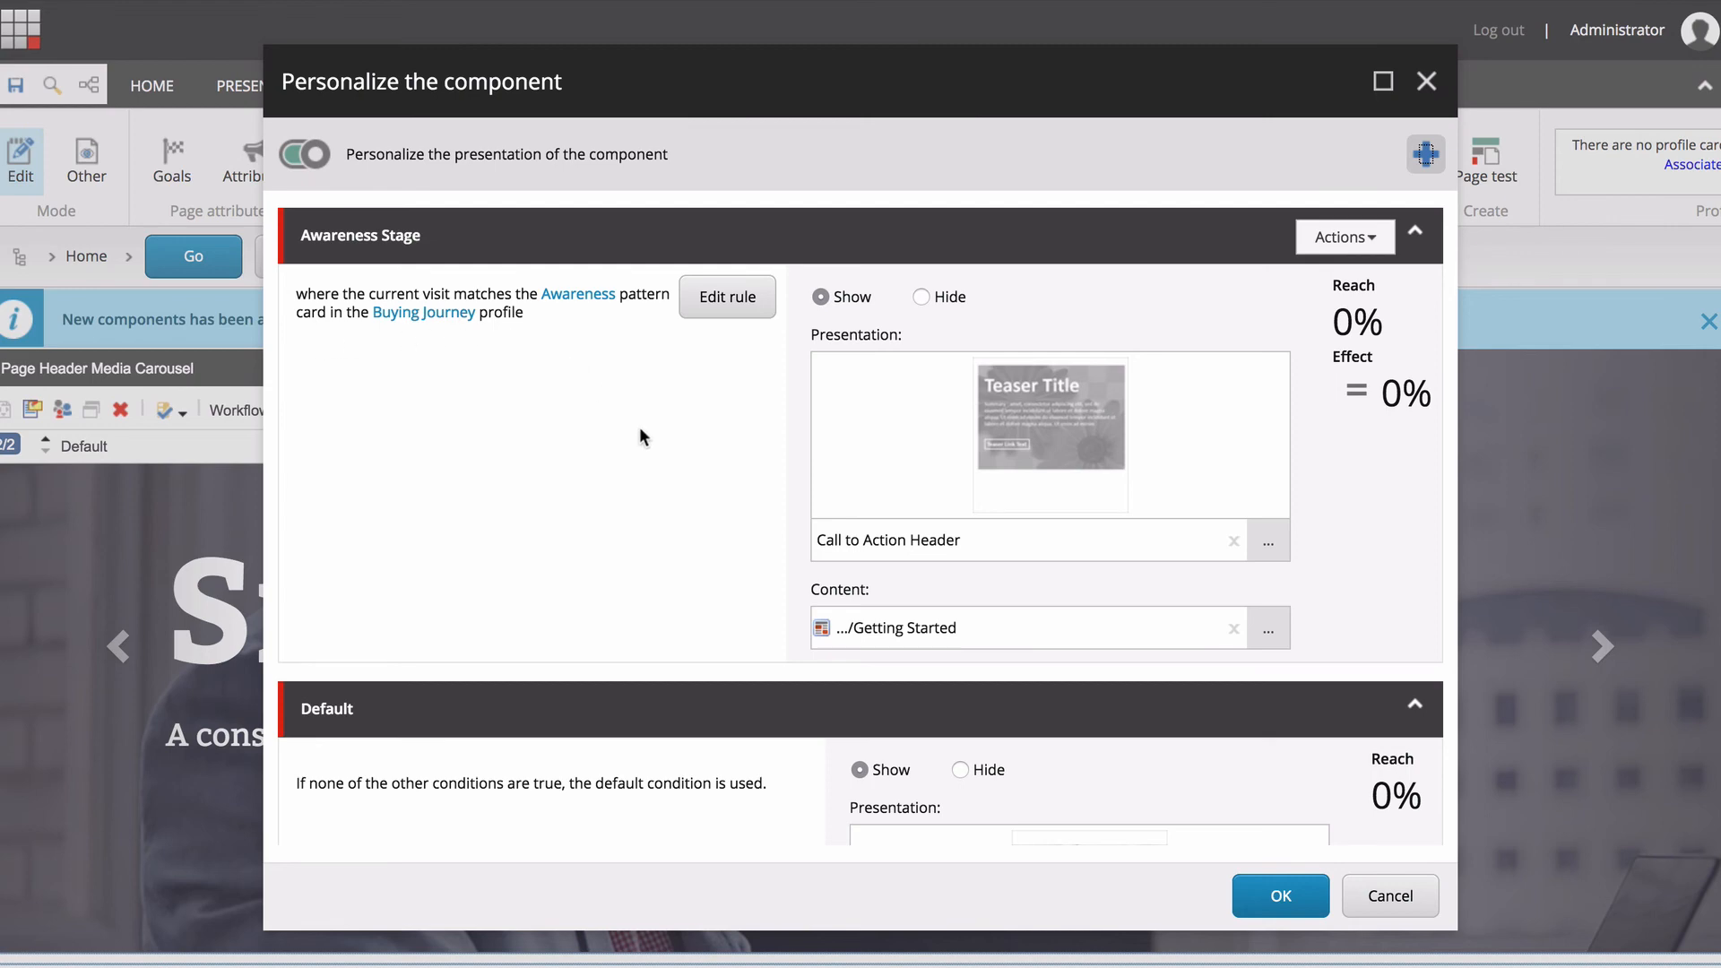
pyautogui.click(1266, 895)
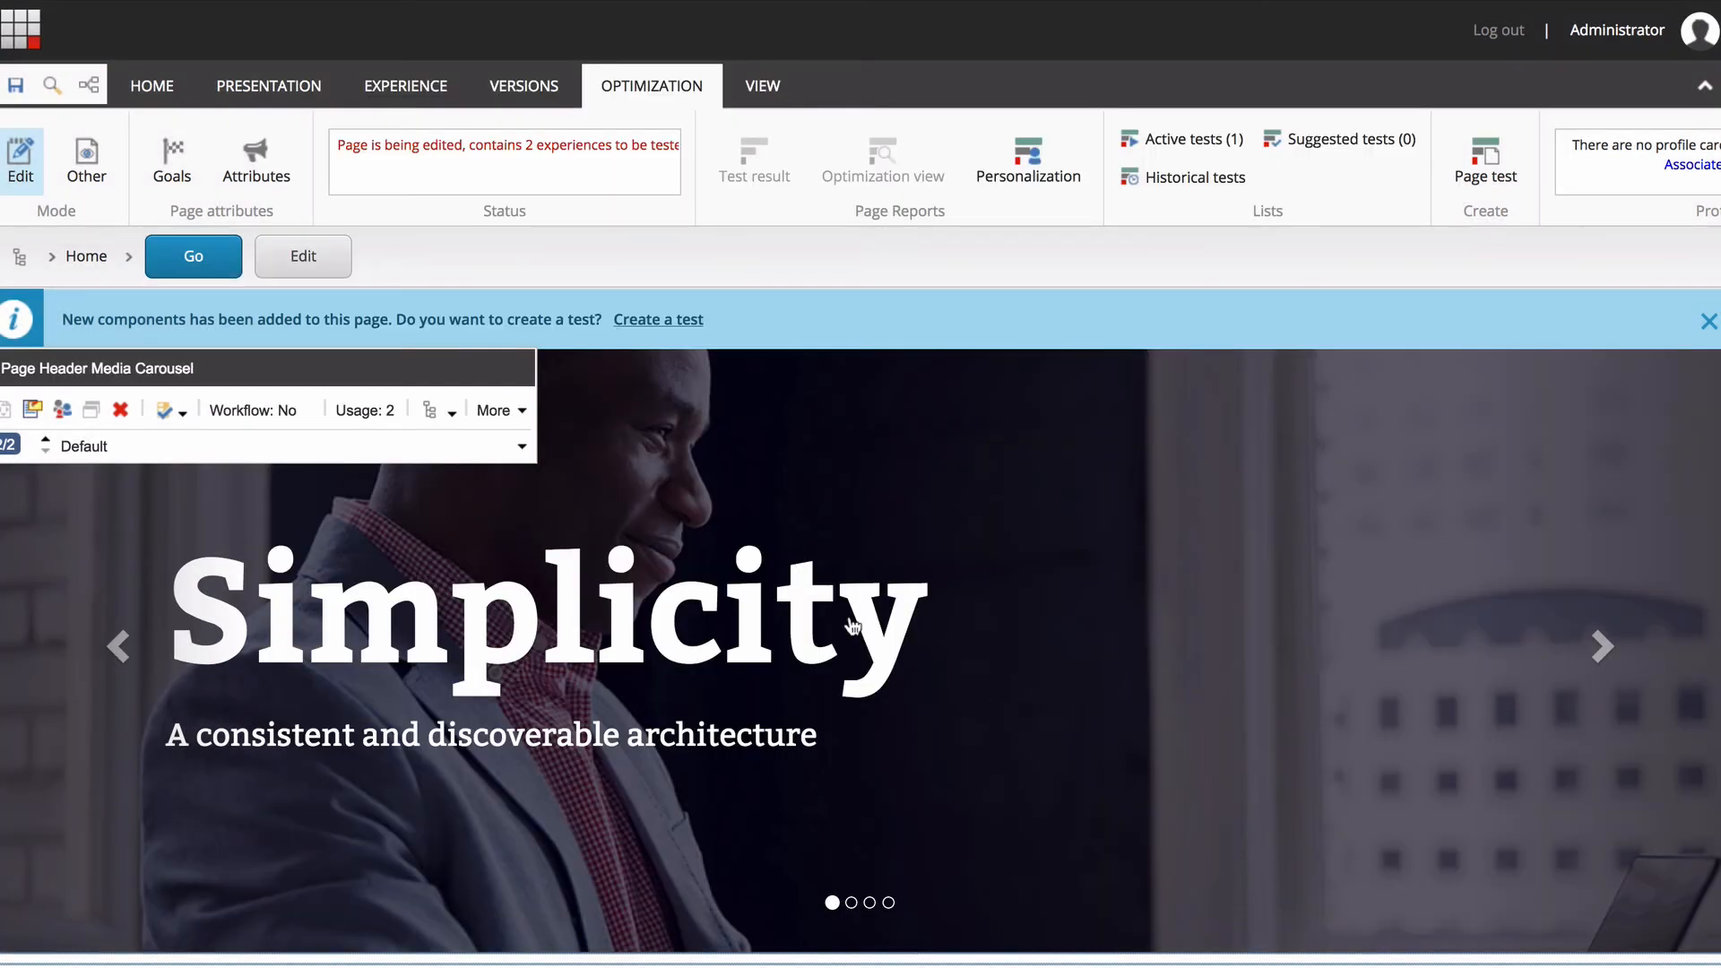
pyautogui.click(46, 438)
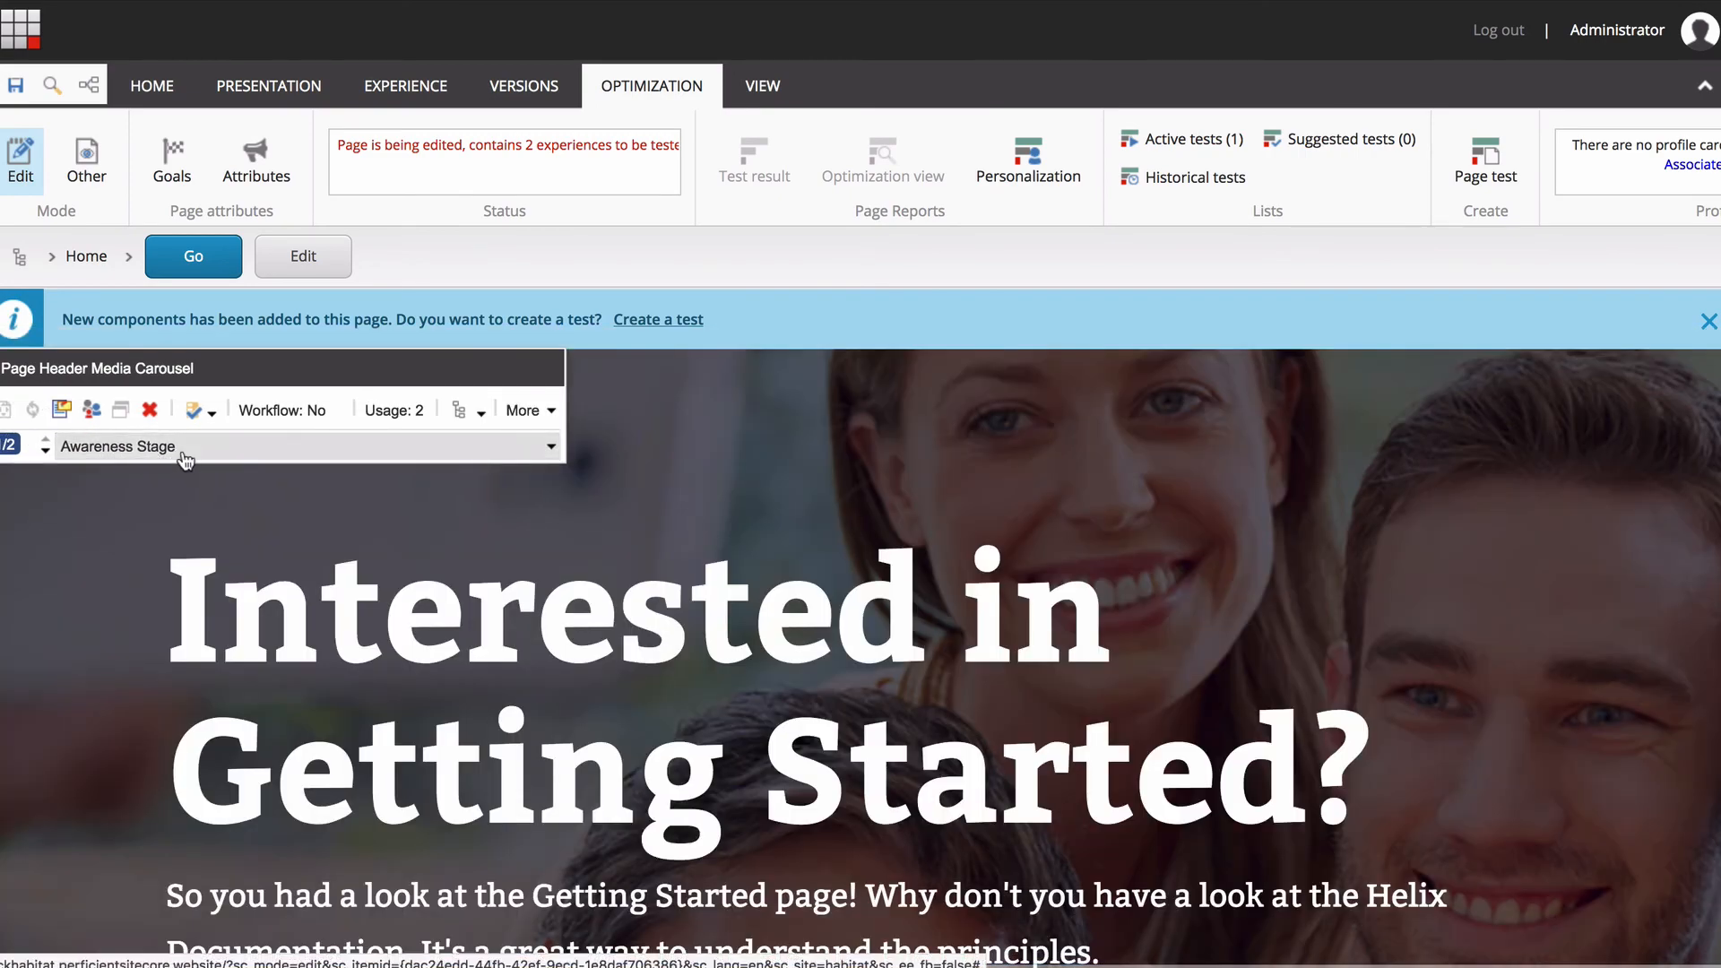
pyautogui.click(46, 451)
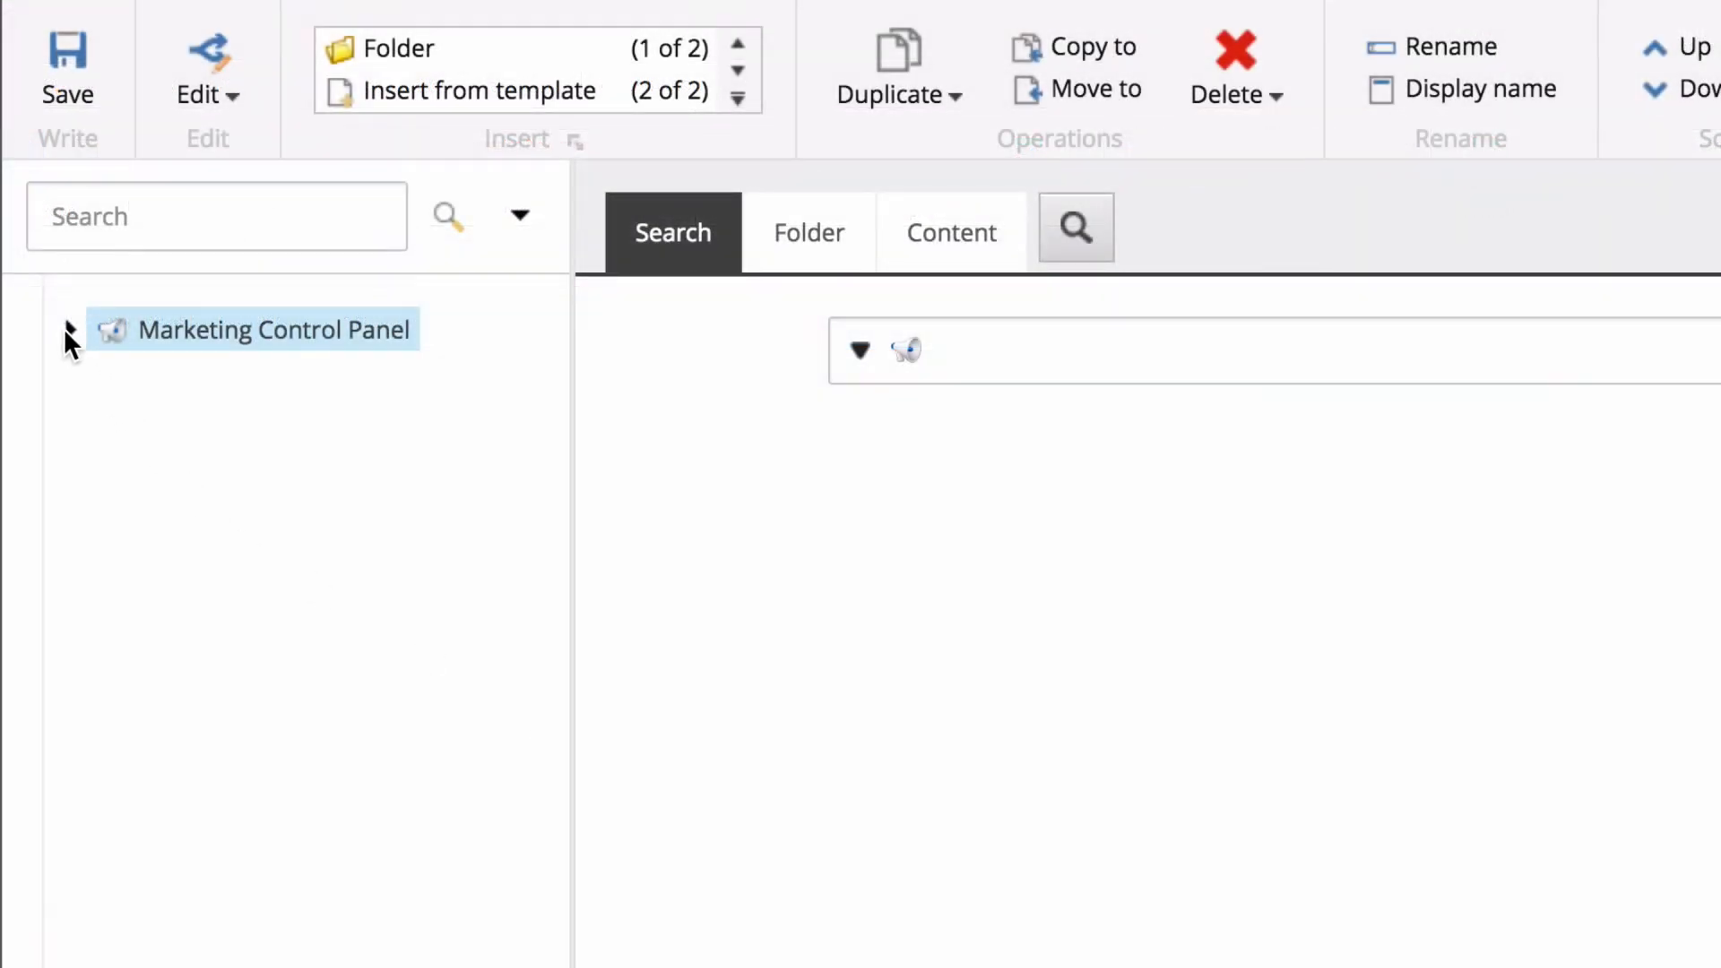
# Expand the Marketing Control Panel's content tree and return to the Launchpad to look over its applications and visit charts.
pyautogui.click(68, 333)
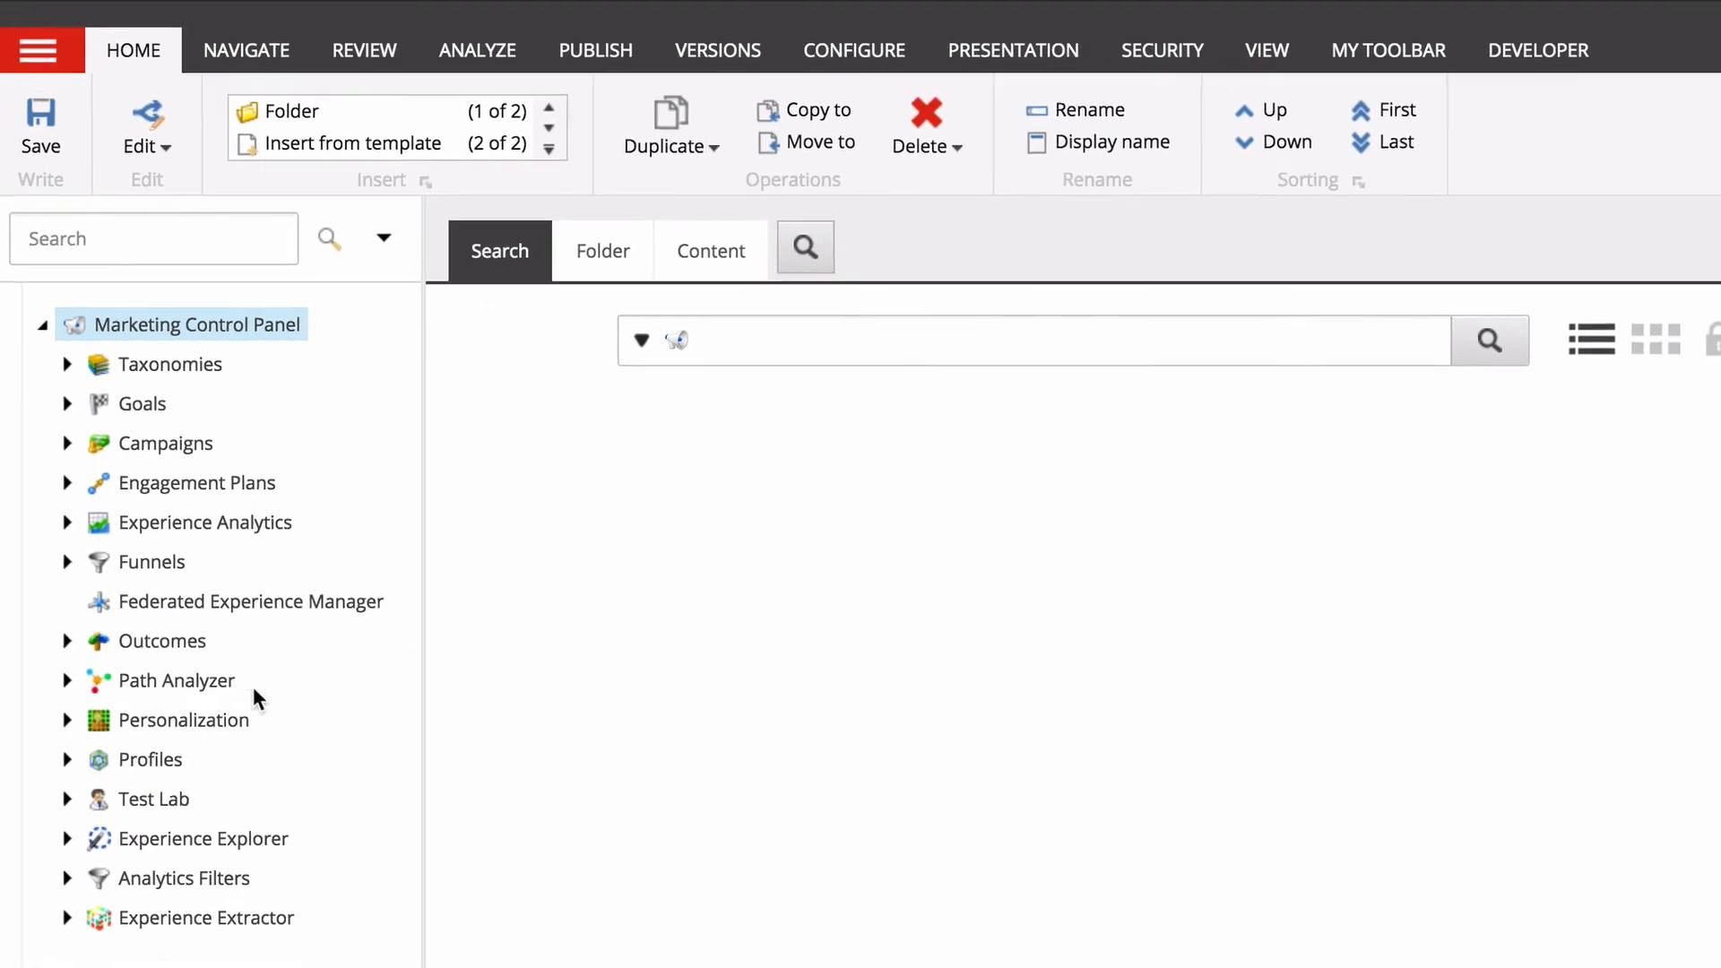
pyautogui.click(16, 39)
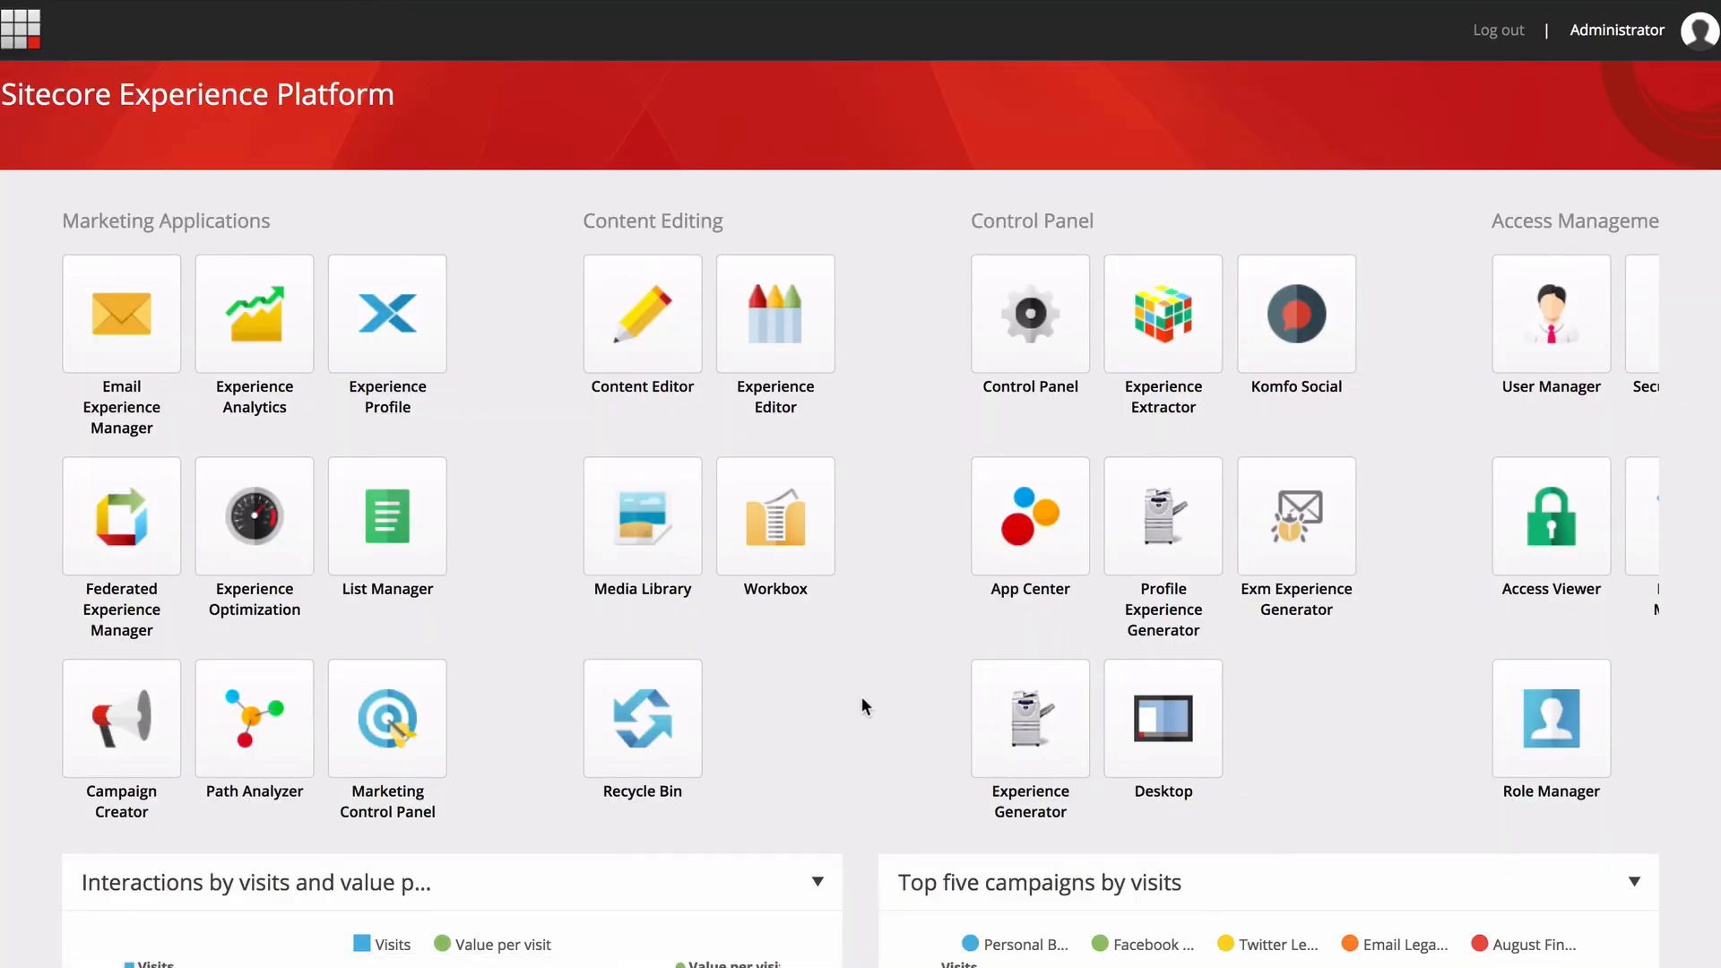
pyautogui.scroll(-5, 862, 696)
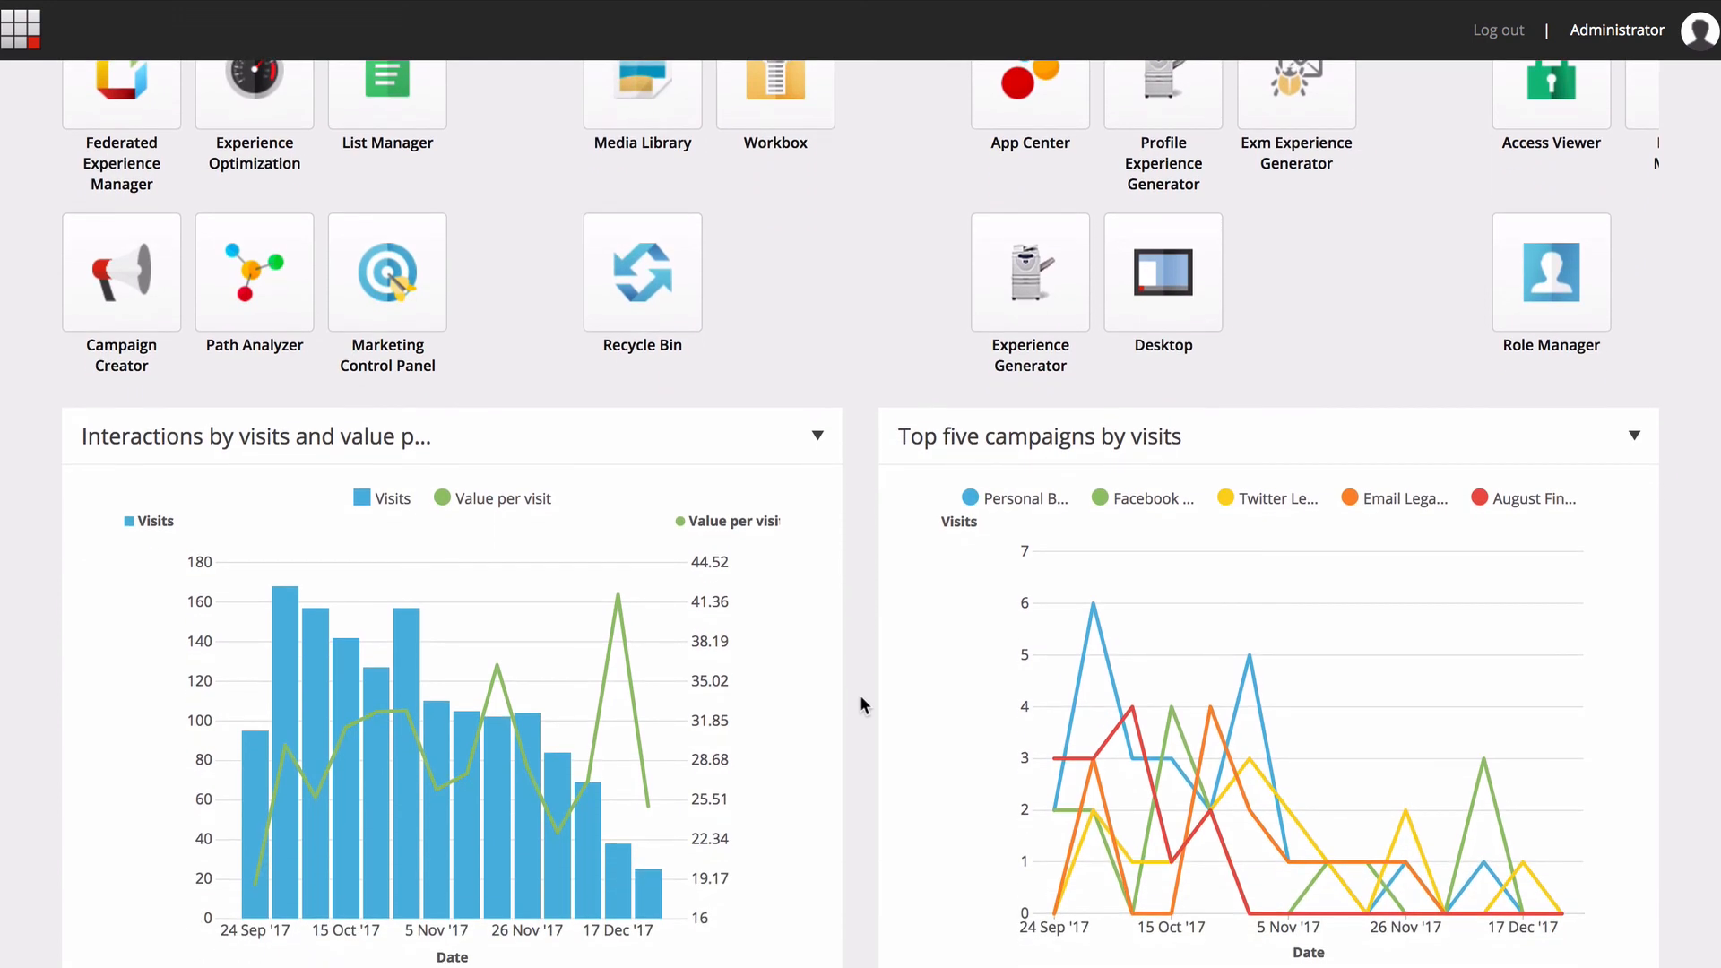
pyautogui.scroll(5, 860, 699)
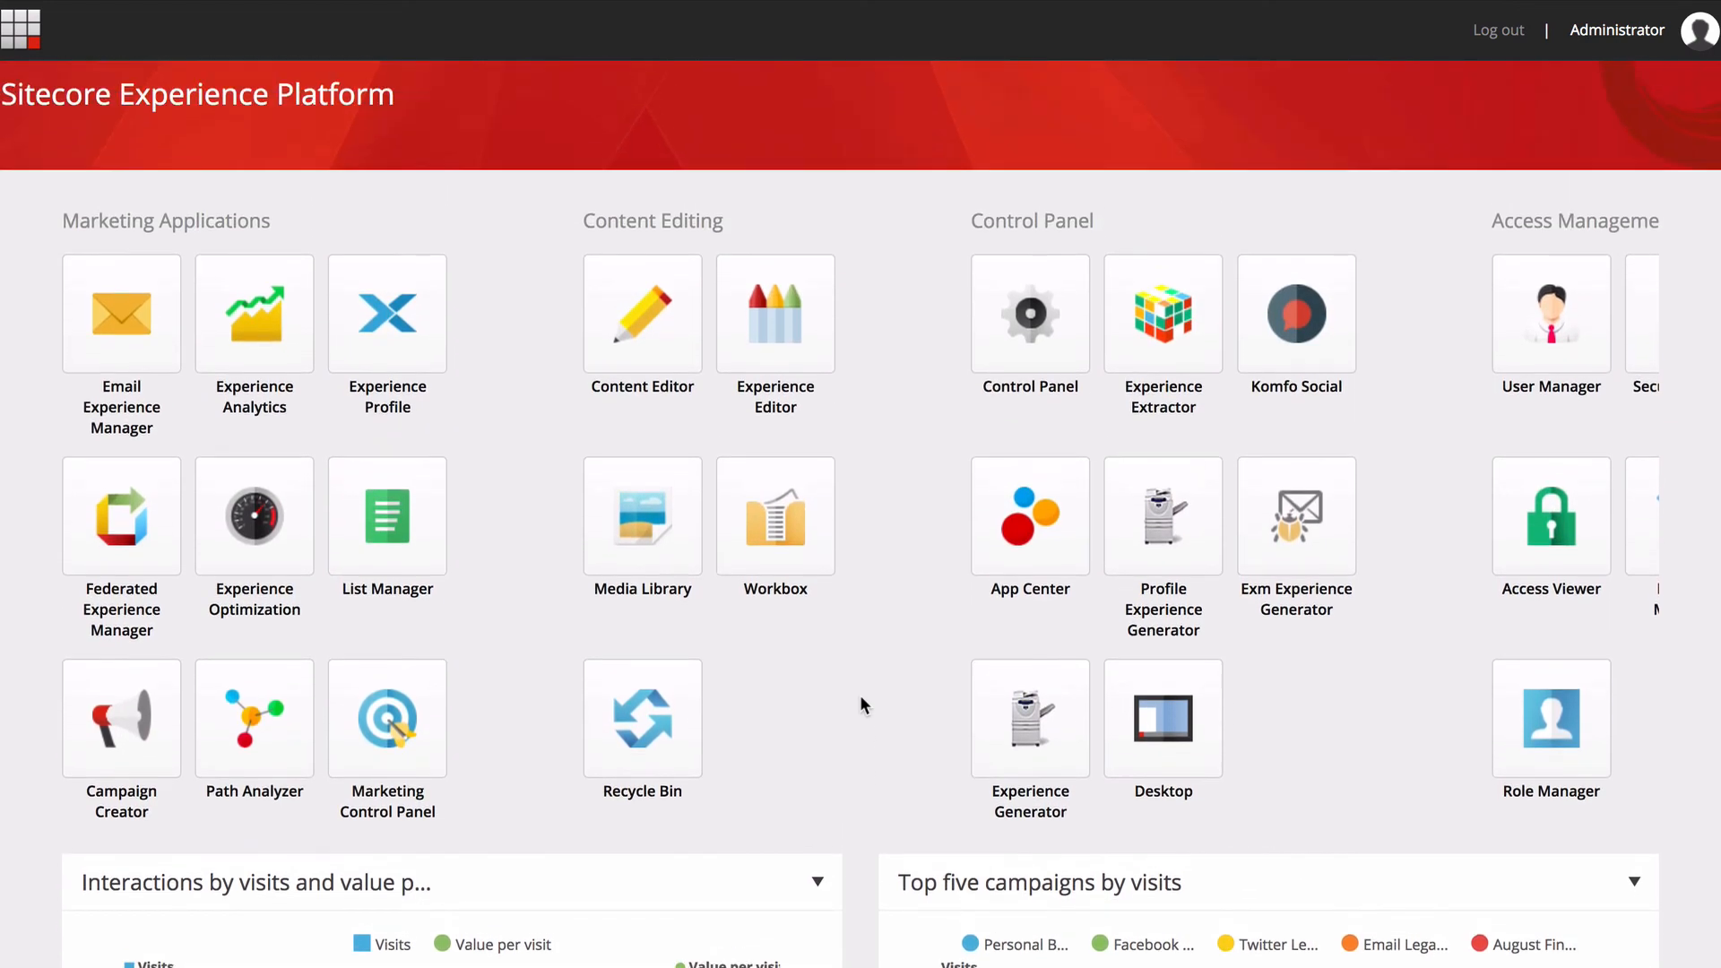